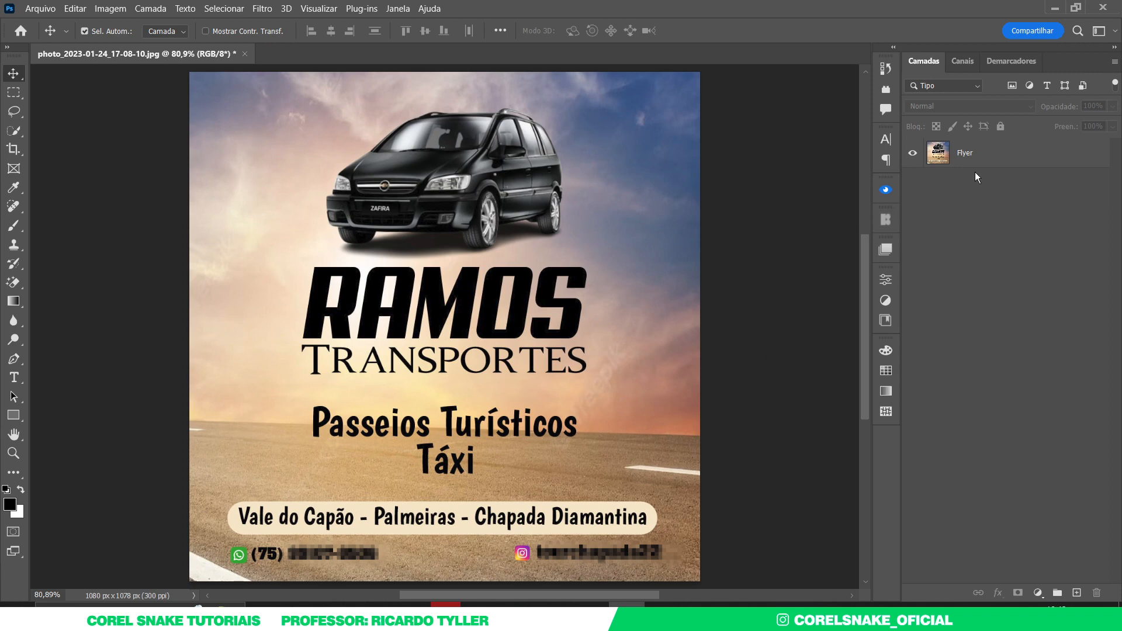
- Zoom out on the taxi flyer and open the Layers panel menu
scroll(475, 330, down, 3)
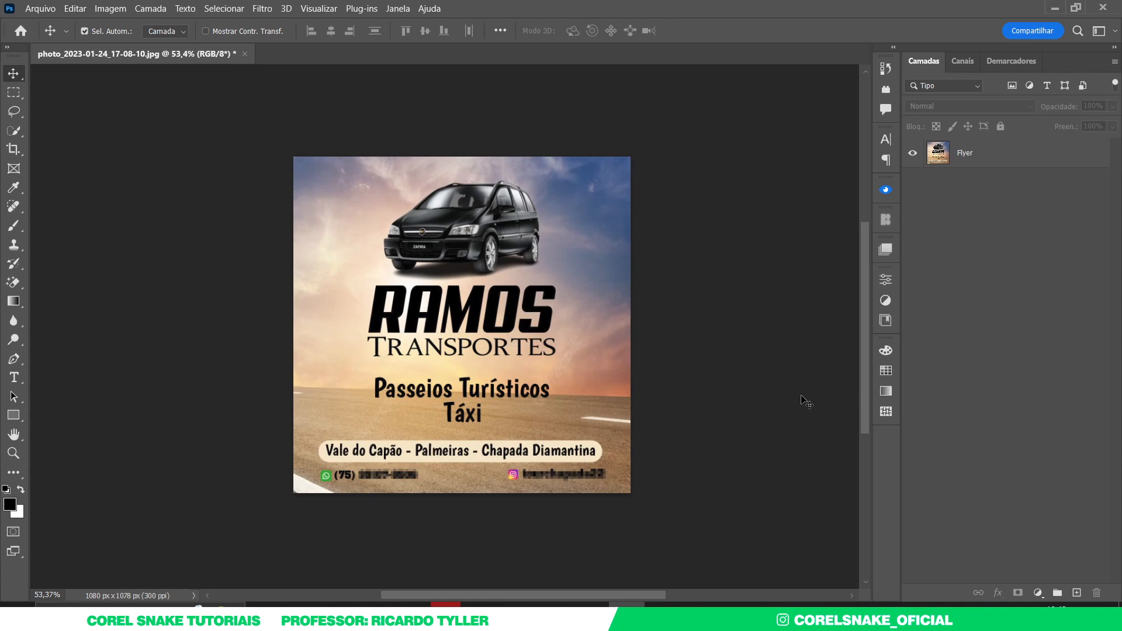
click(1114, 62)
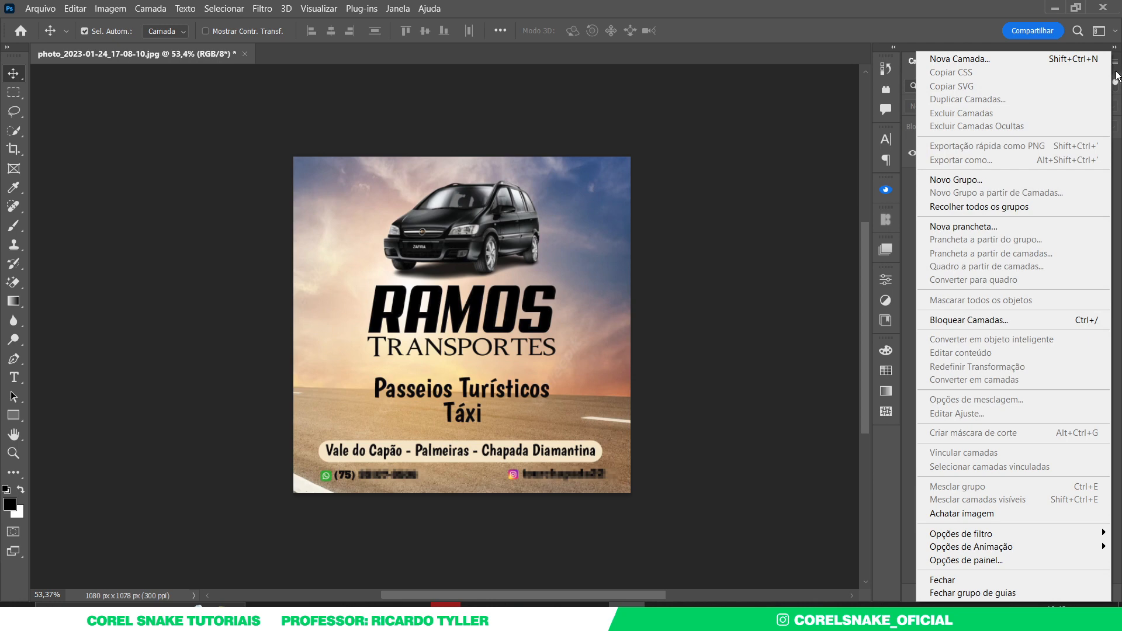
- Create a new artboard named Aluno from the flyer layer
click(966, 228)
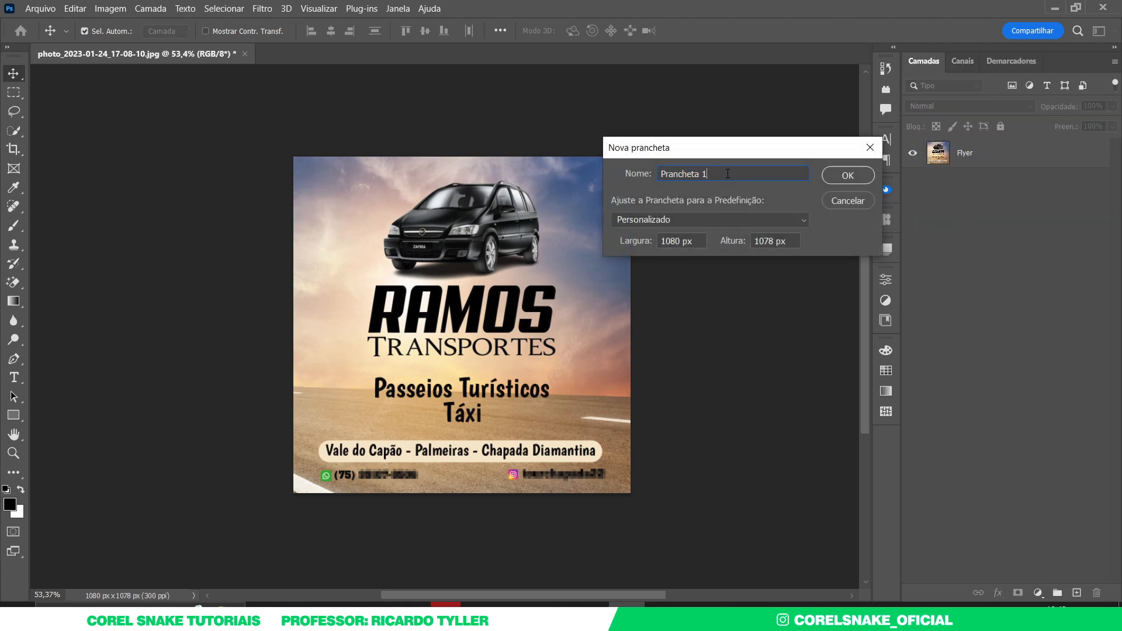
text(Aluno)
key(Return)
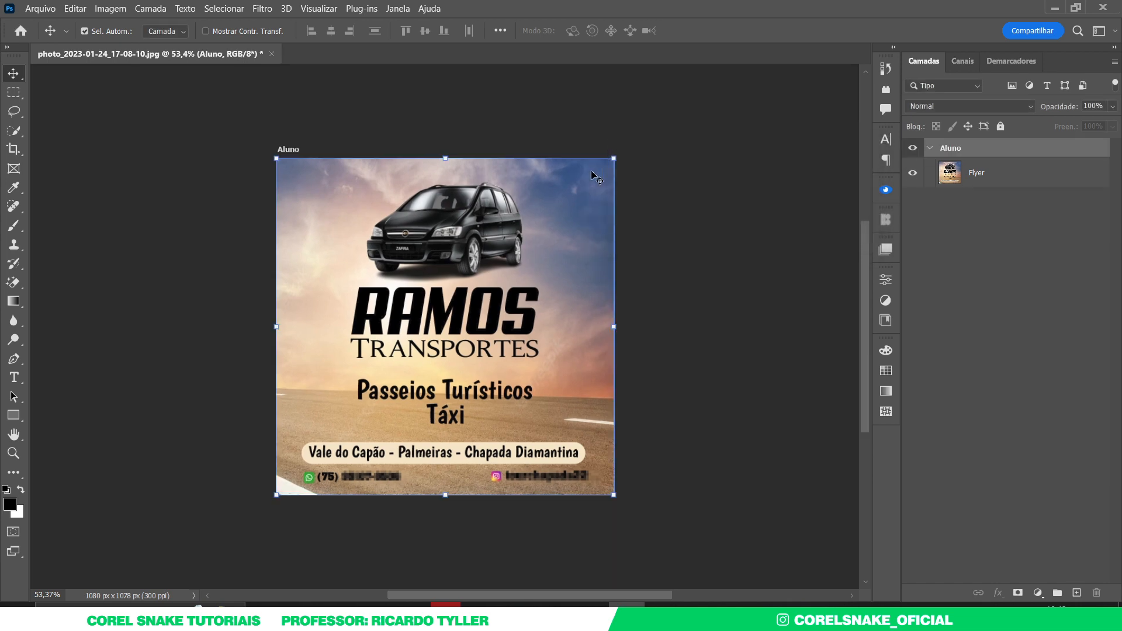
click(927, 149)
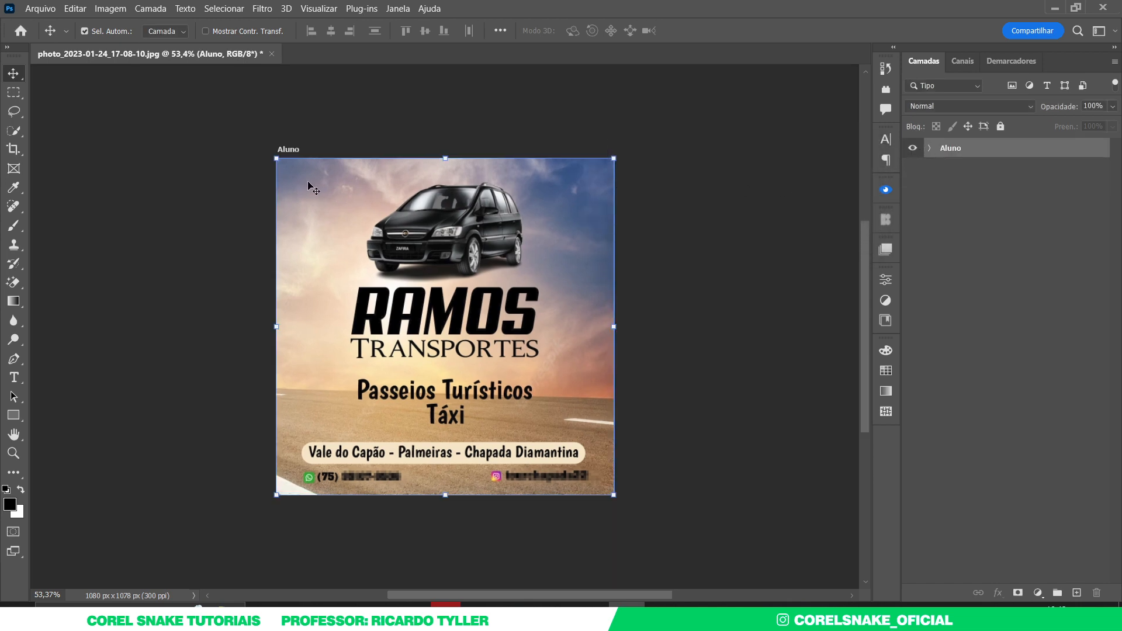
- Duplicate the Aluno artboard to its right and name the copy Minha
drag(296, 151, 637, 153)
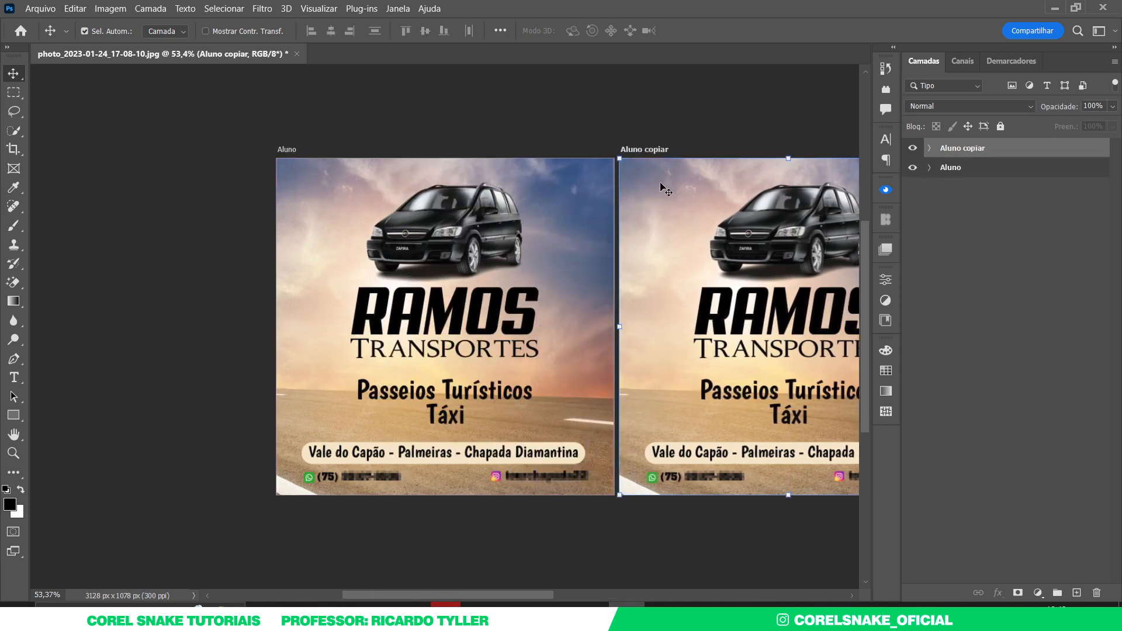
double_click(958, 149)
text(Minha)
key(Return)
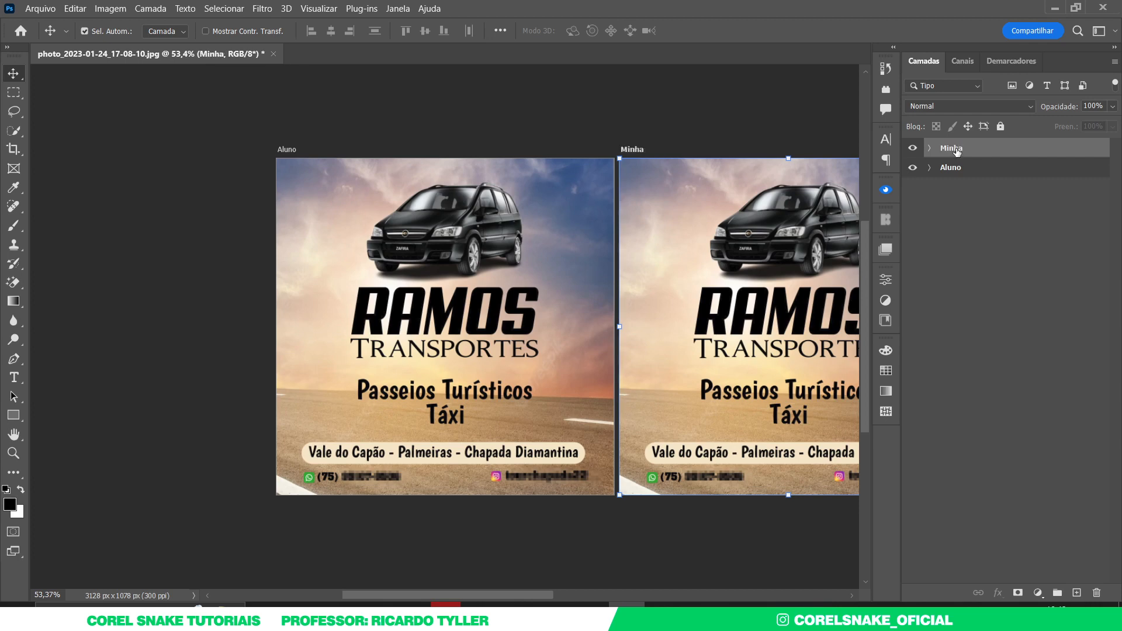
- Delete the flyer image from Minha, leaving it blank white
click(601, 131)
scroll(526, 193, right, 3)
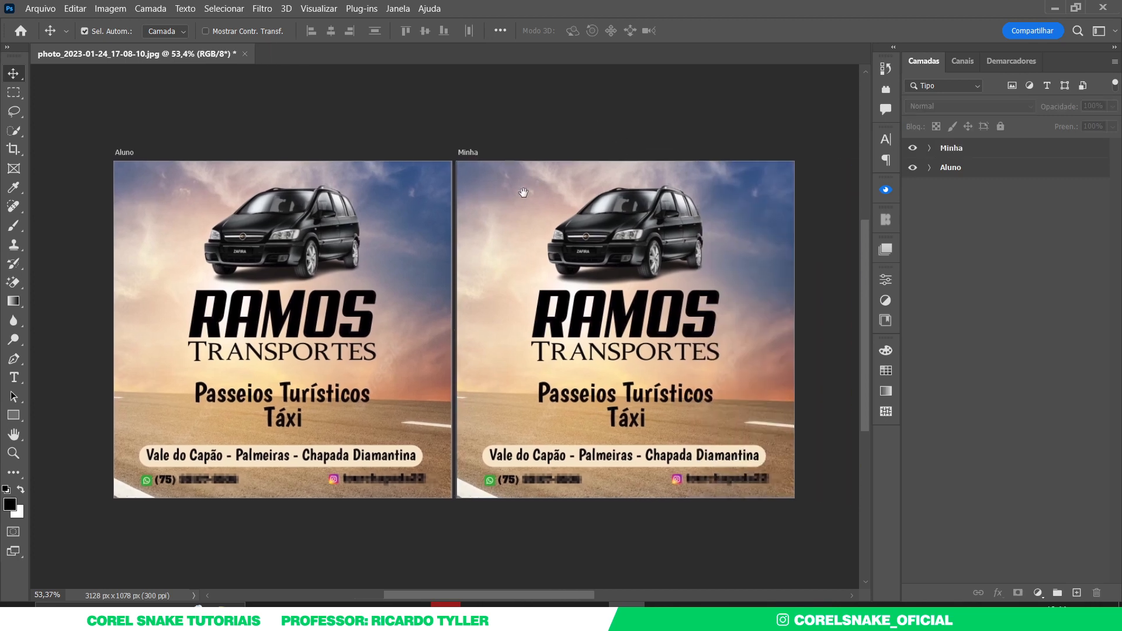
click(623, 323)
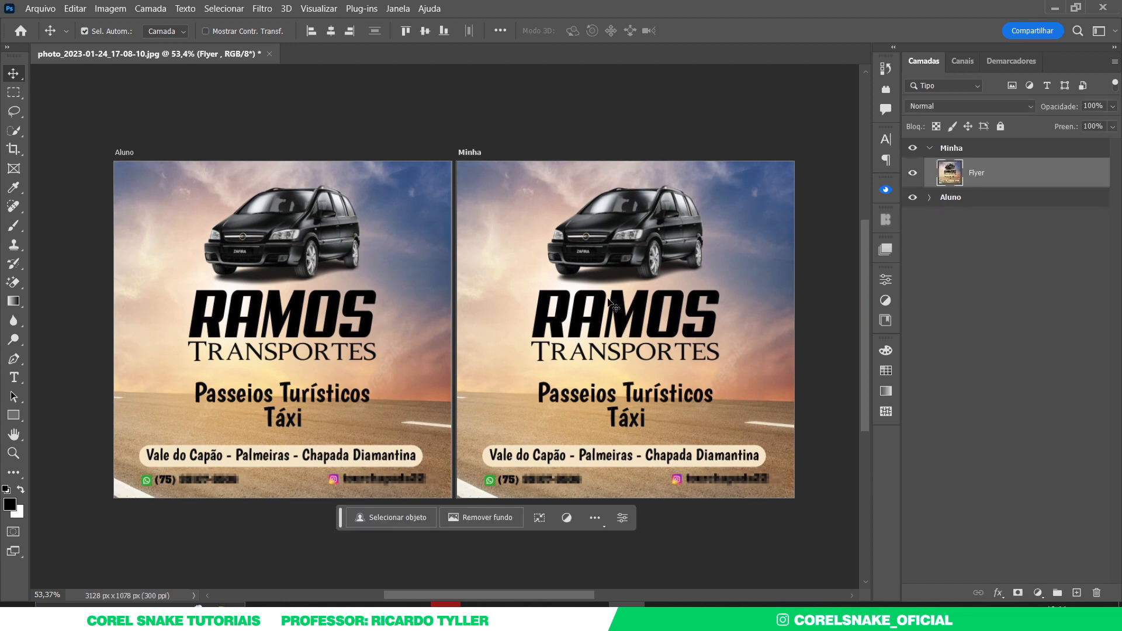
key(Delete)
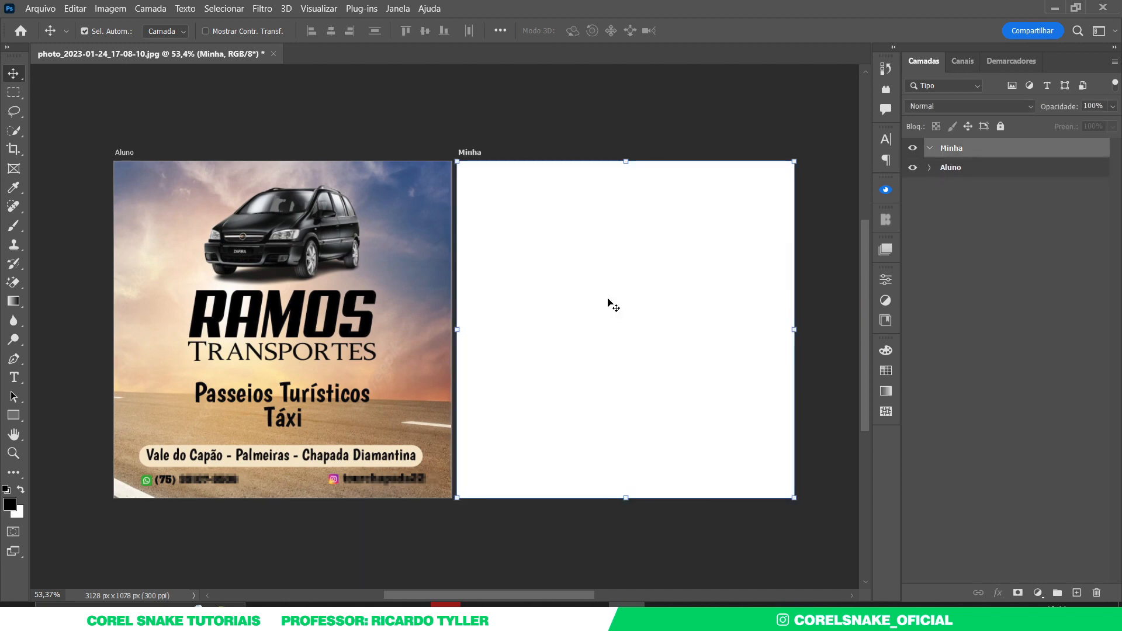
- Draw a rectangle across the bottom of Minha and fill it with a blue swatch
click(418, 152)
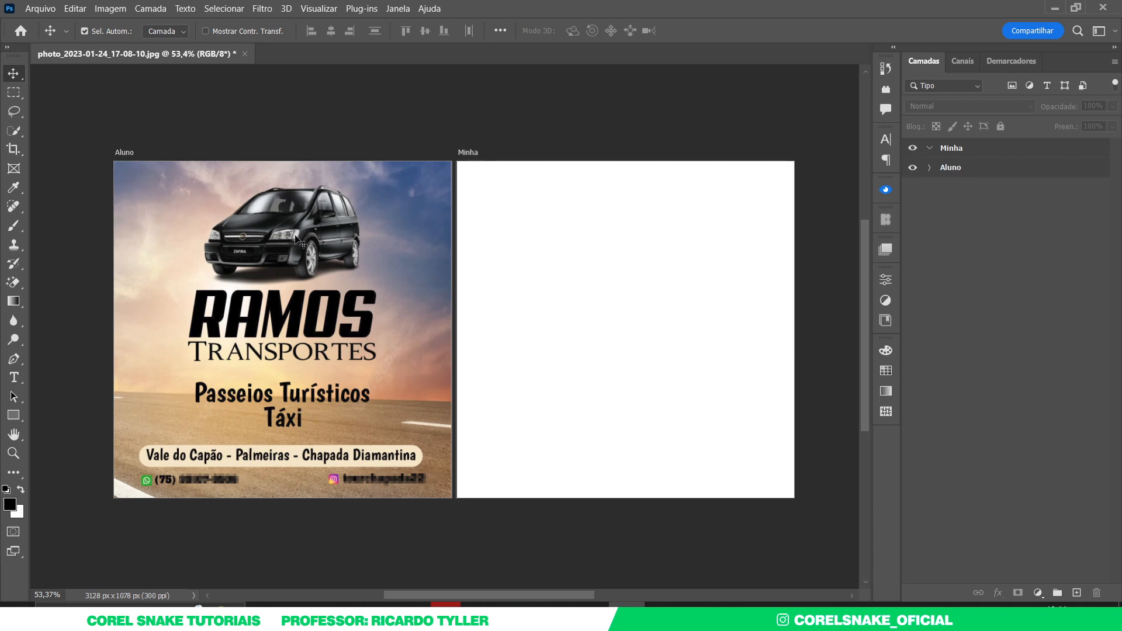
click(12, 415)
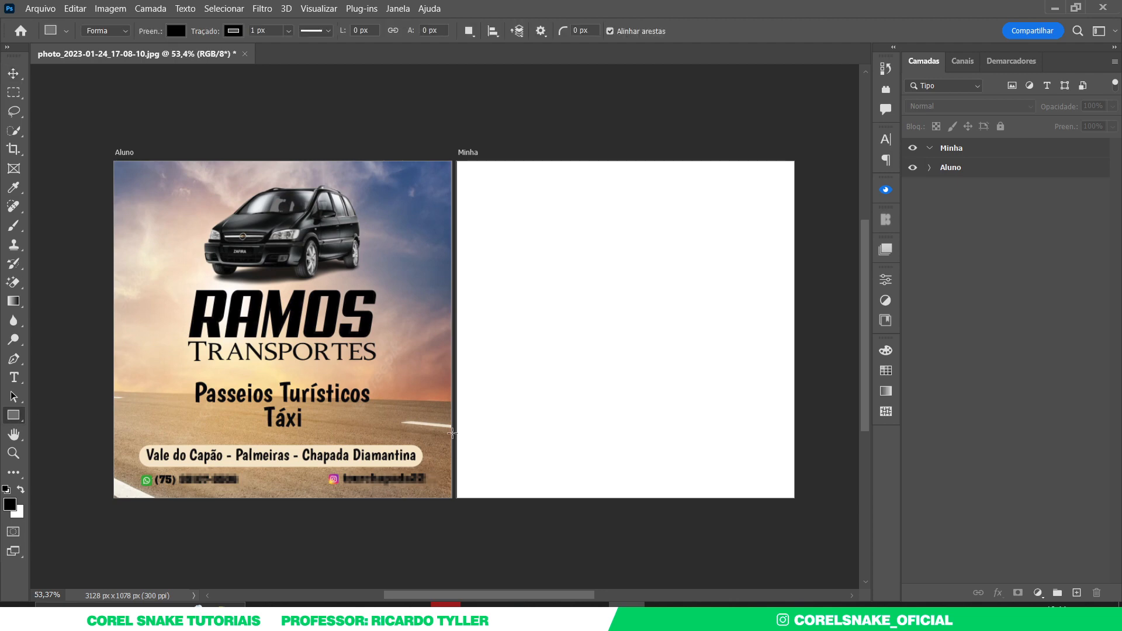
drag(455, 424, 809, 506)
click(13, 74)
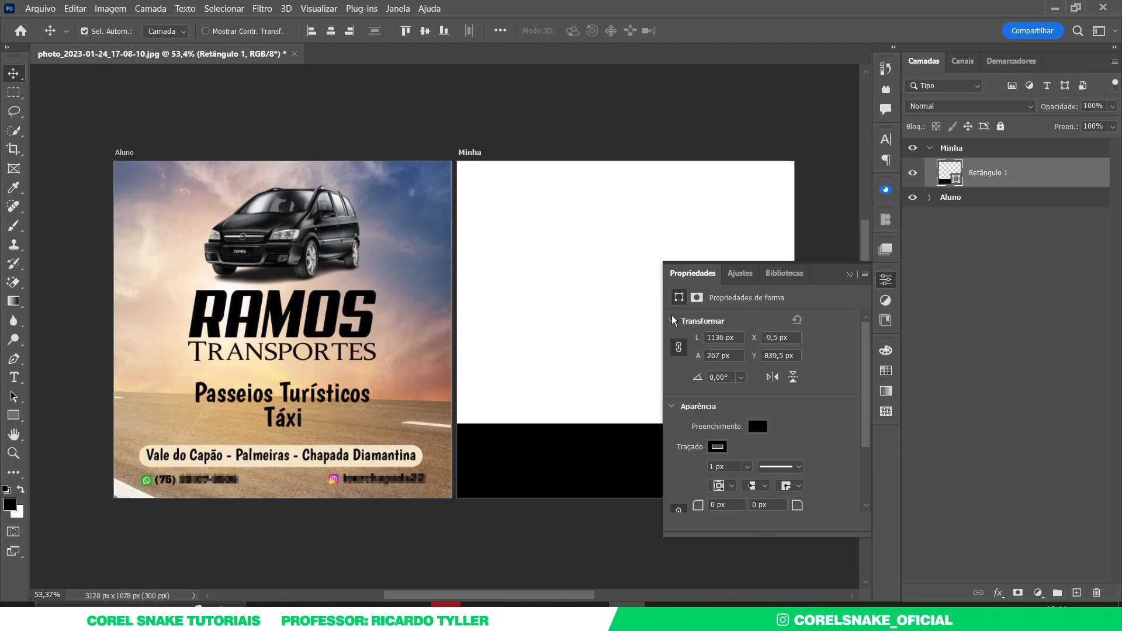
click(892, 373)
scroll(806, 440, down, 5)
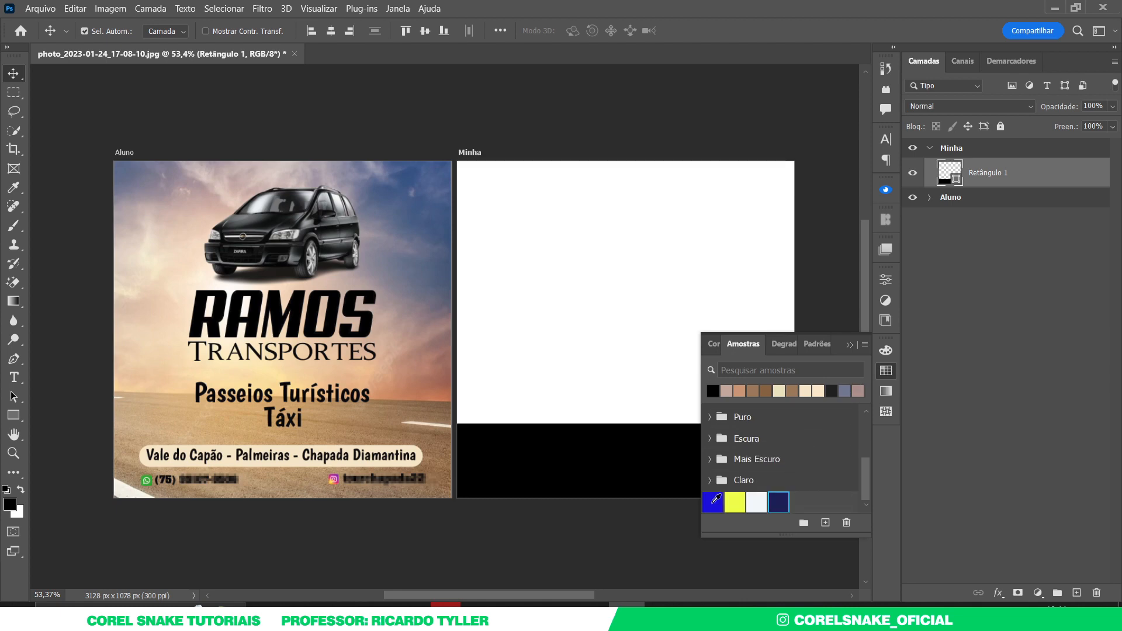
click(722, 504)
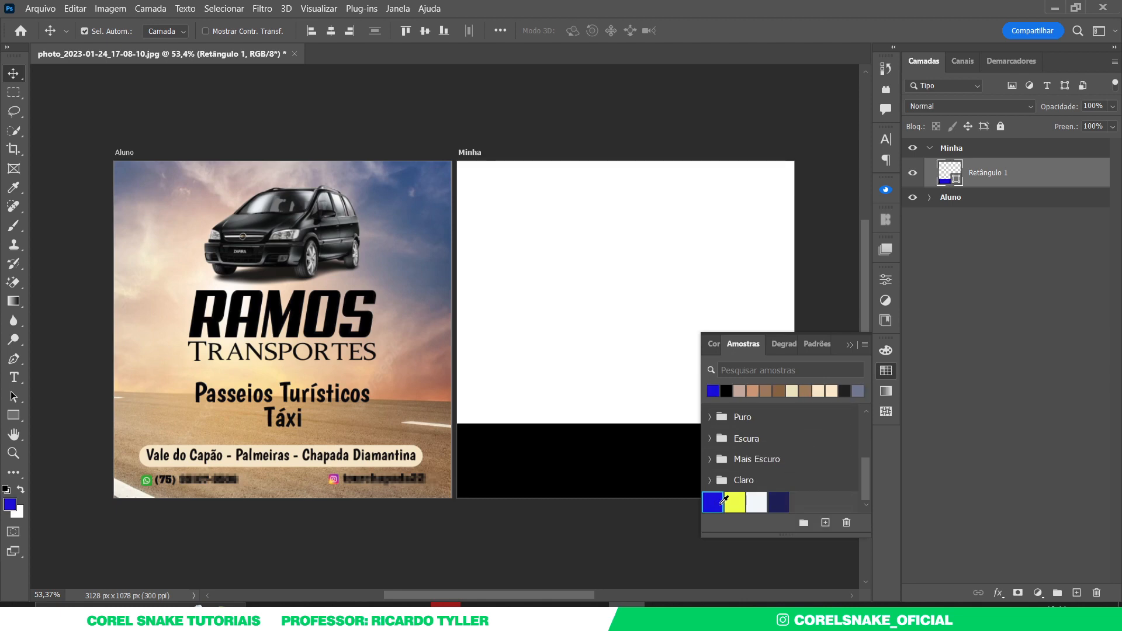
click(886, 370)
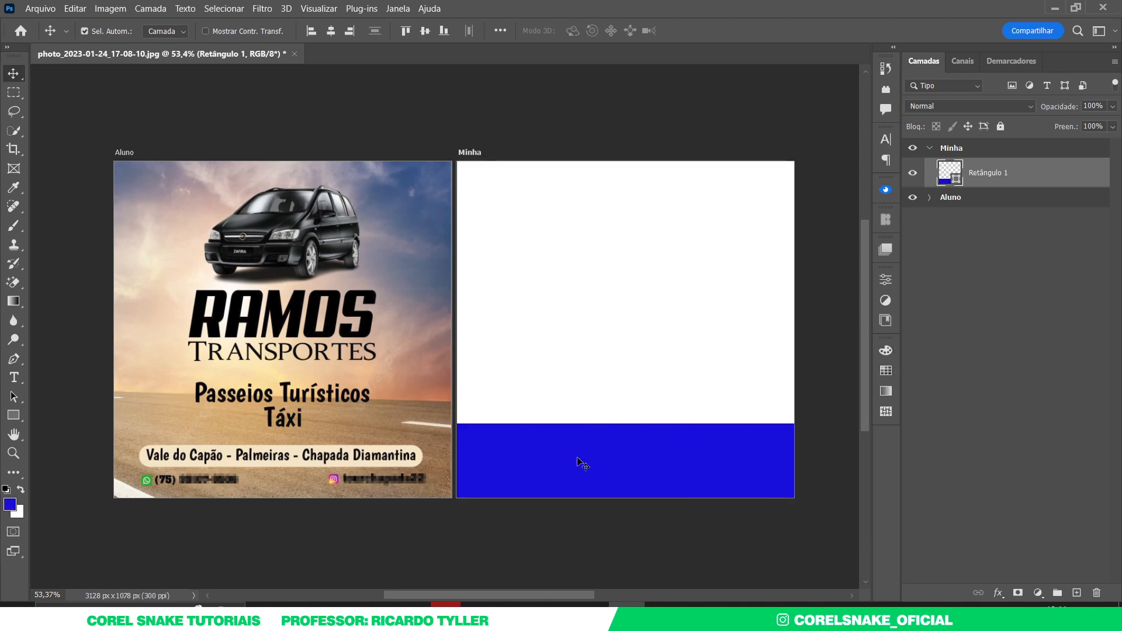
- Rotate and stretch the blue rectangle into a diagonal band rising toward the left
key(ctrl+t)
drag(632, 425, 713, 364)
drag(624, 506, 621, 537)
drag(685, 410, 691, 445)
drag(697, 368, 701, 375)
drag(674, 450, 676, 458)
drag(703, 394, 697, 390)
drag(669, 456, 670, 450)
drag(701, 383, 700, 365)
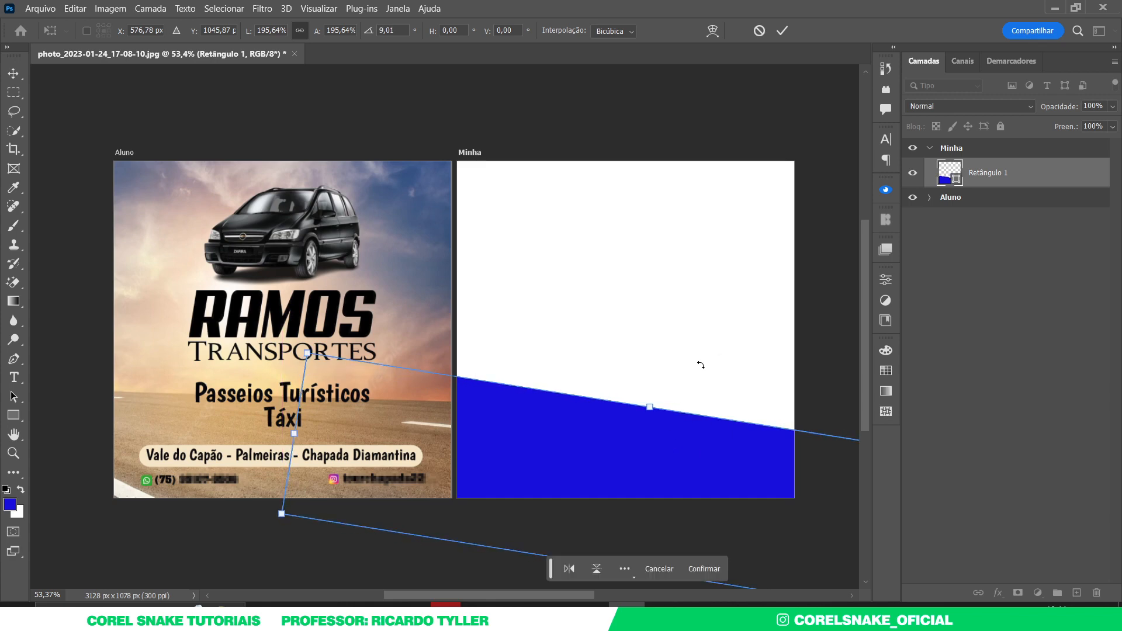
key(Return)
click(812, 321)
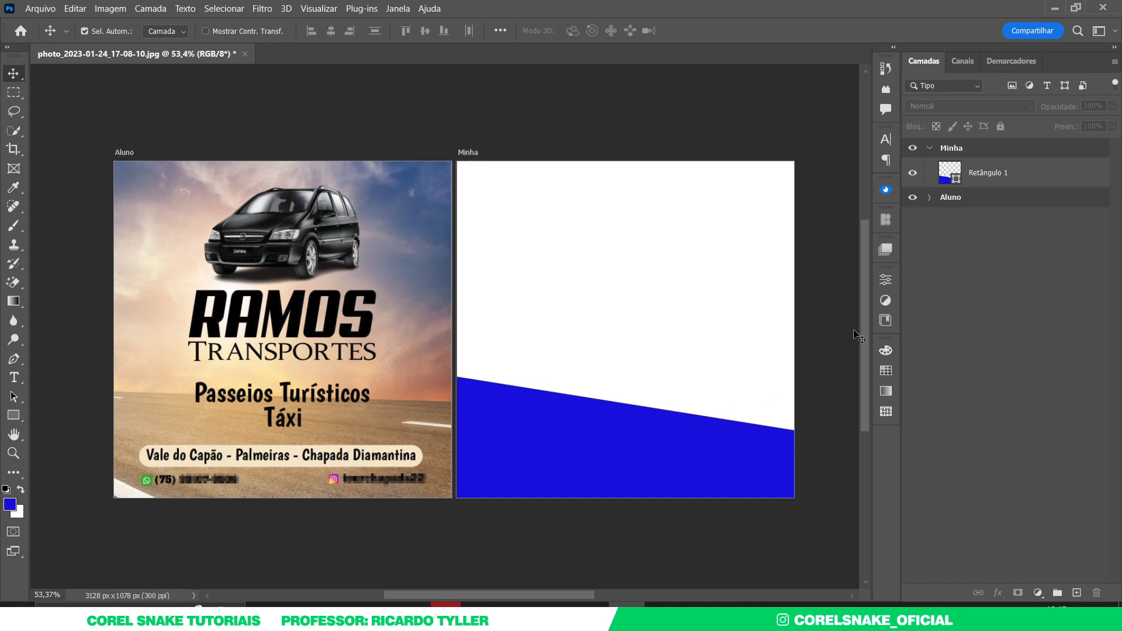
- Place the blue sedan from Libraries on Minha, scale it to fit, and lower the blue band about 32 px
click(886, 321)
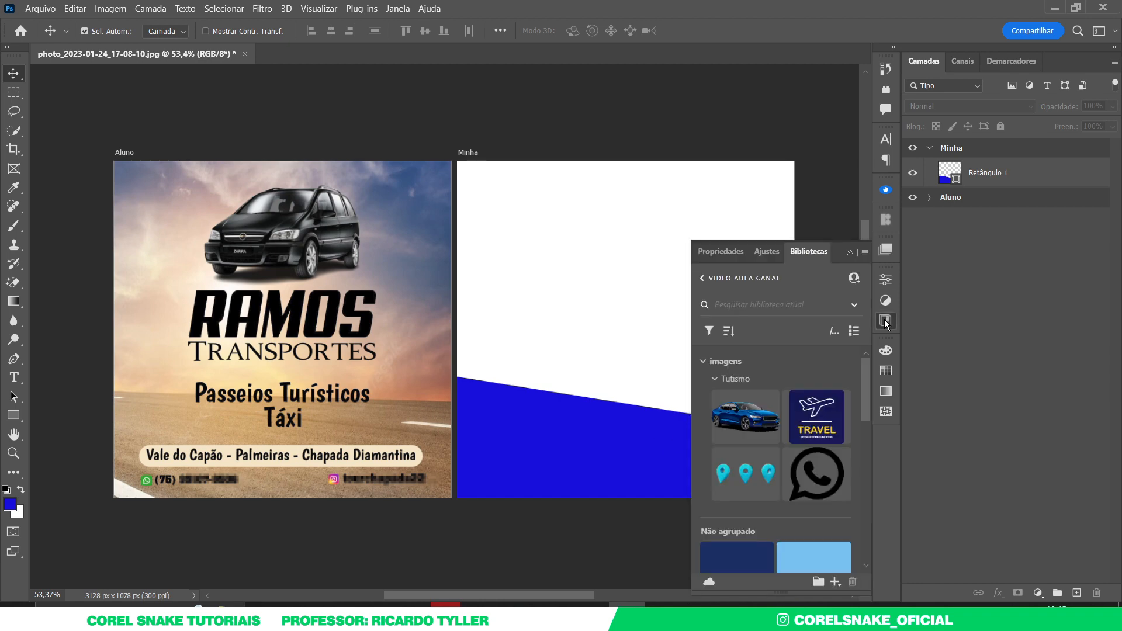
drag(744, 421, 610, 403)
click(885, 320)
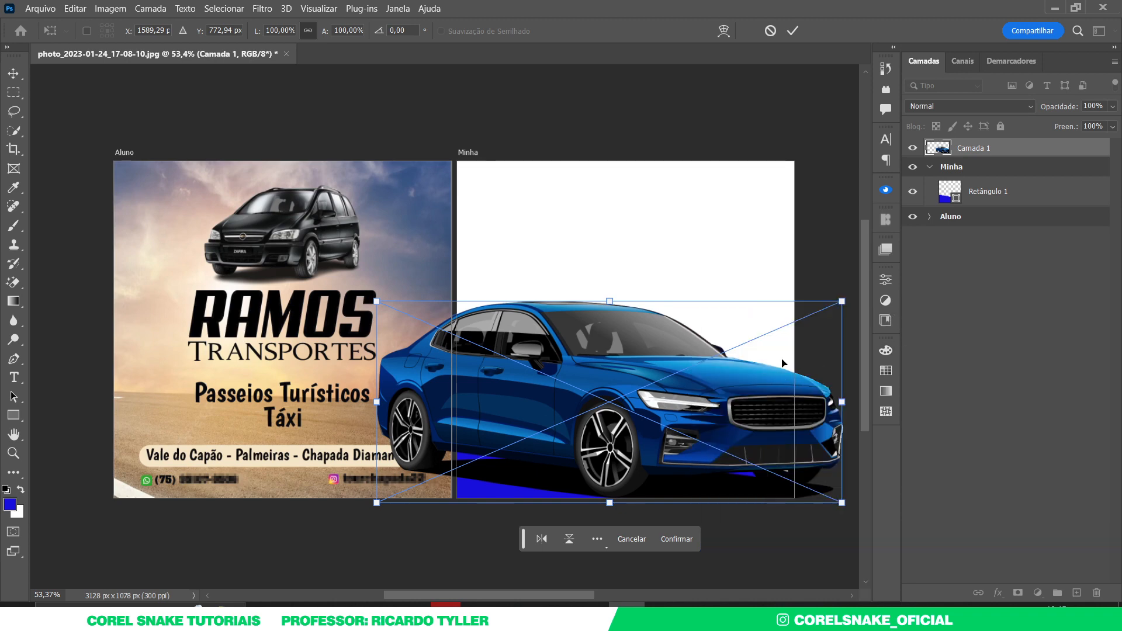
drag(843, 301, 757, 363)
drag(648, 422, 671, 416)
drag(774, 335, 785, 331)
drag(712, 397, 697, 396)
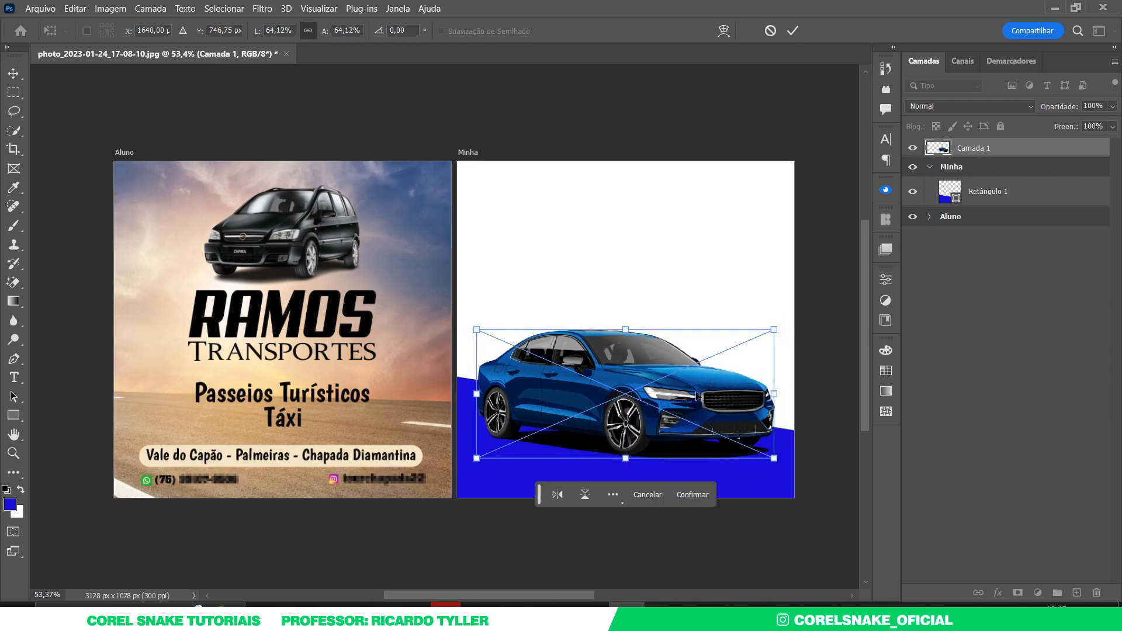
key(Return)
drag(788, 439, 786, 458)
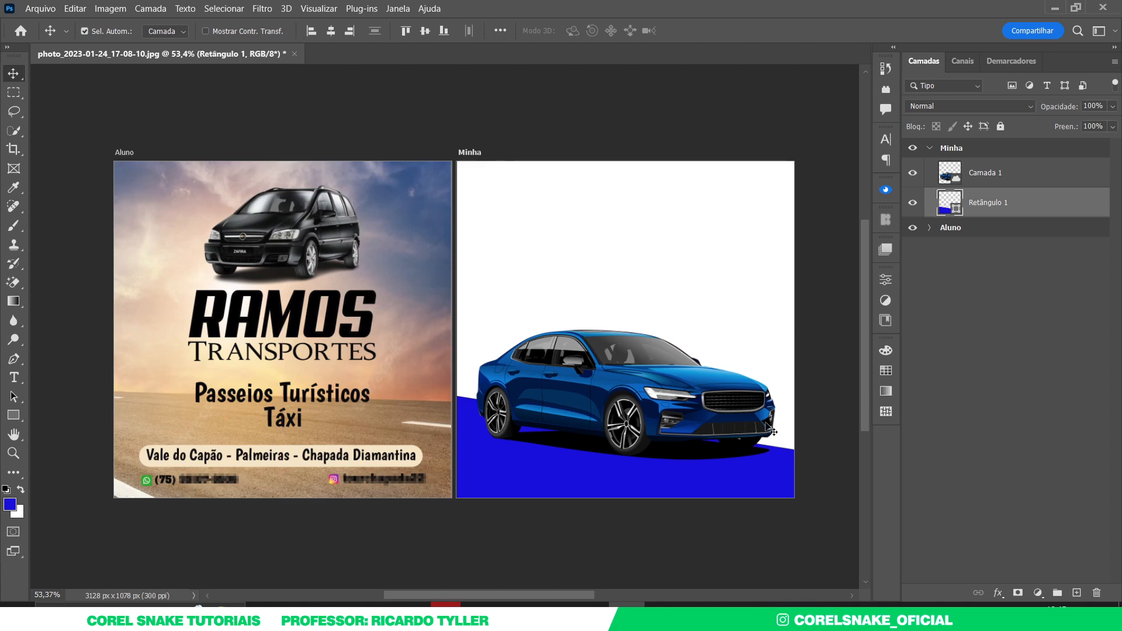
click(713, 227)
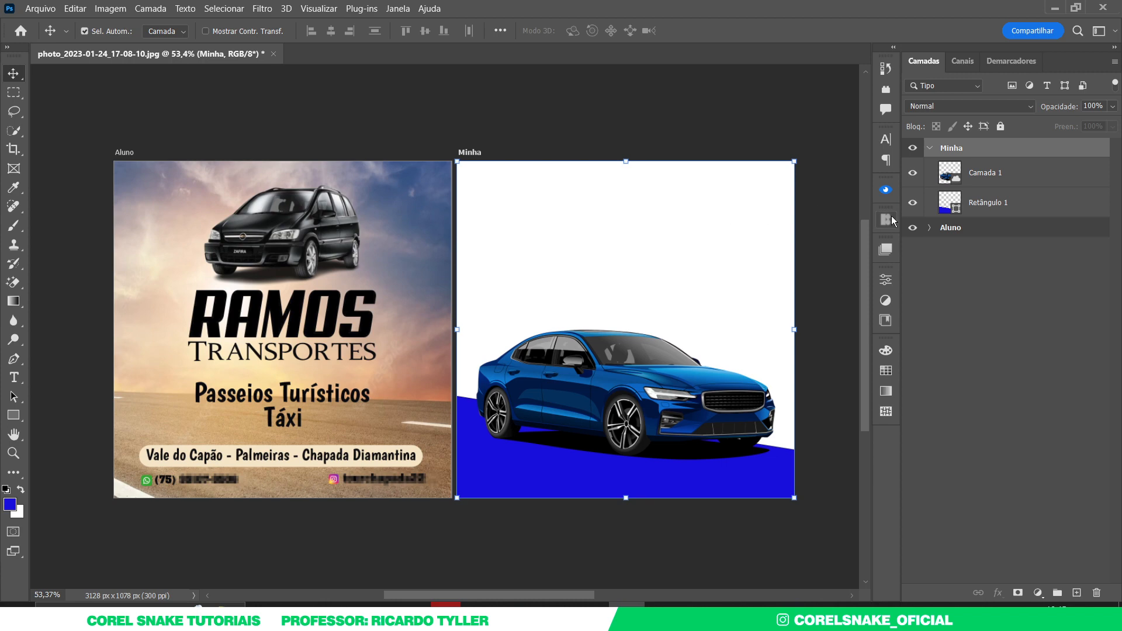
- Duplicate the car layer and convert the copy into a smart object
click(672, 399)
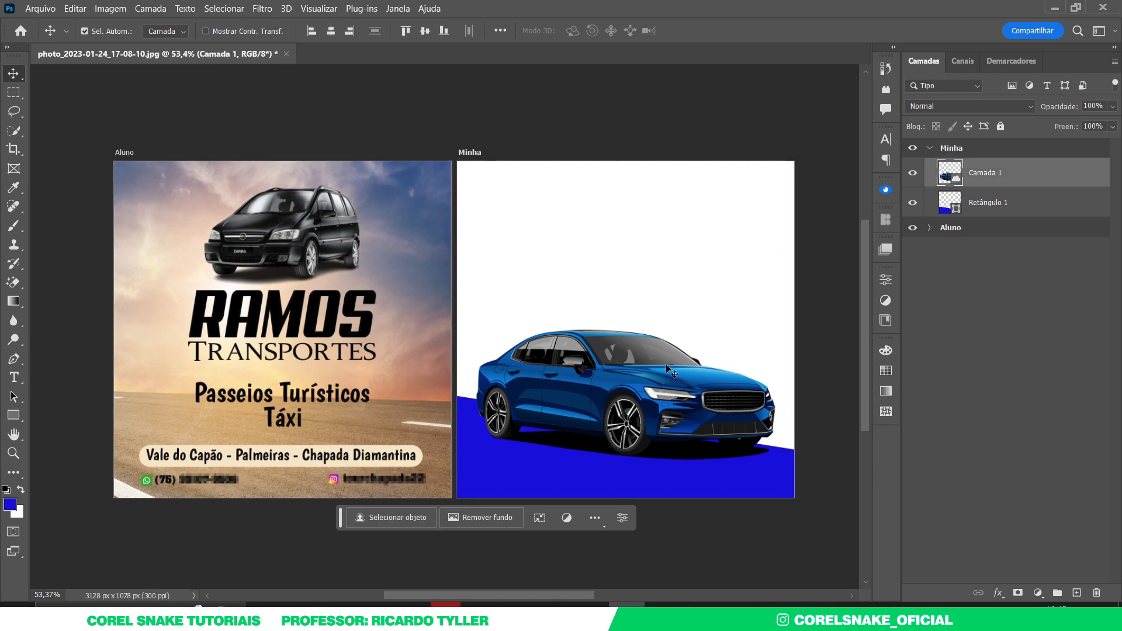
key(ctrl+j)
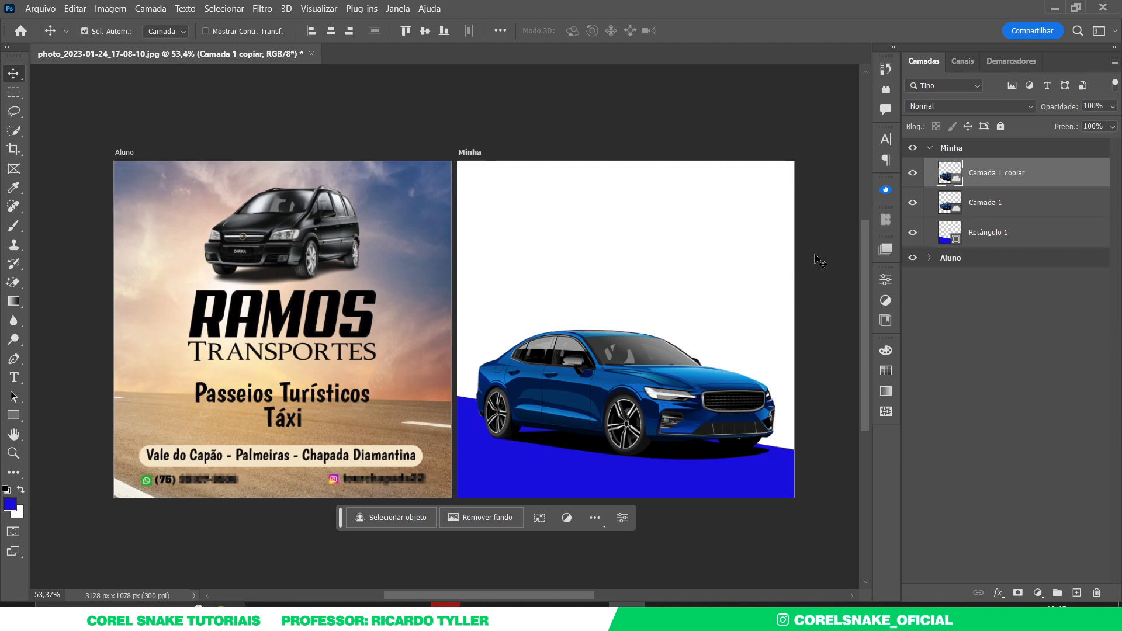
right_click(1071, 169)
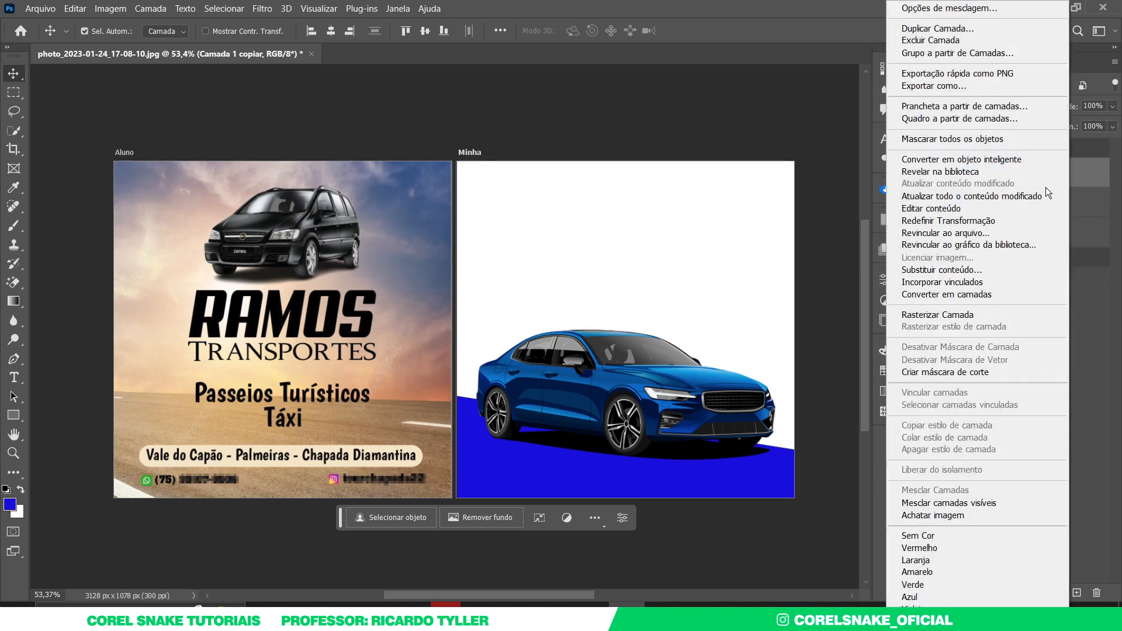
click(1029, 161)
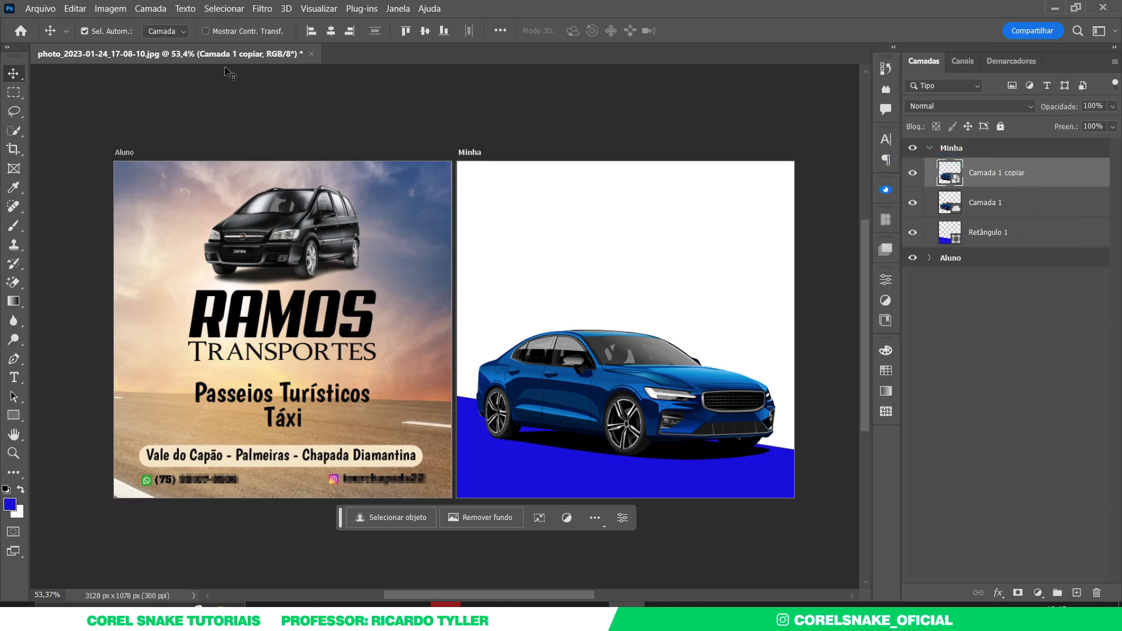
- Apply a 10 px Gaussian Blur to the car copy
click(263, 10)
mouse_move(301, 184)
click(514, 263)
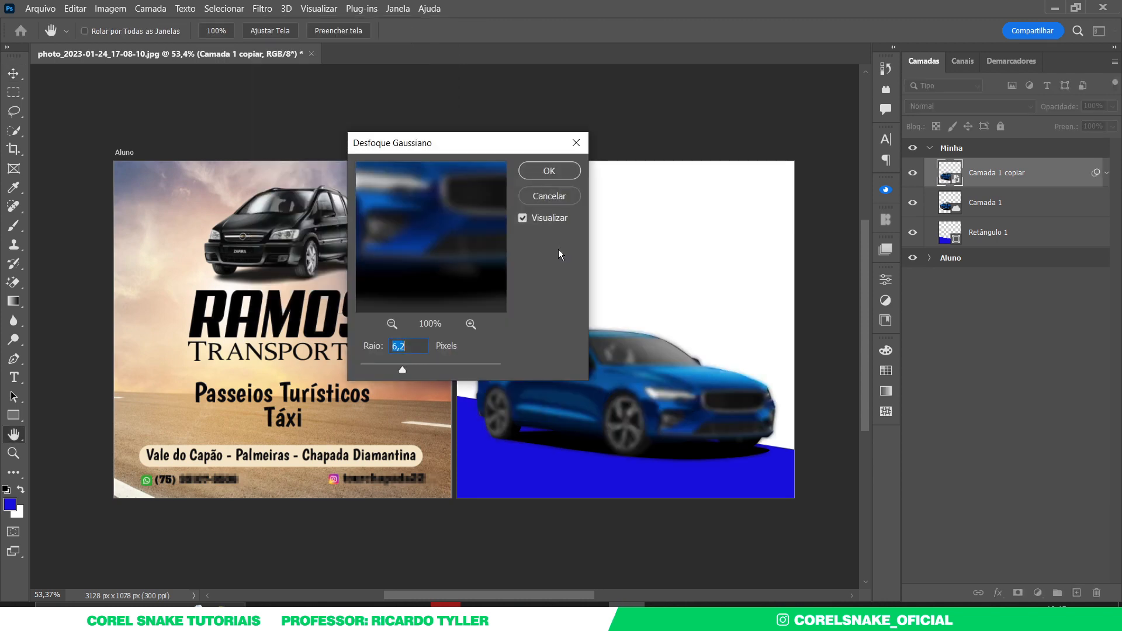
drag(413, 367, 422, 365)
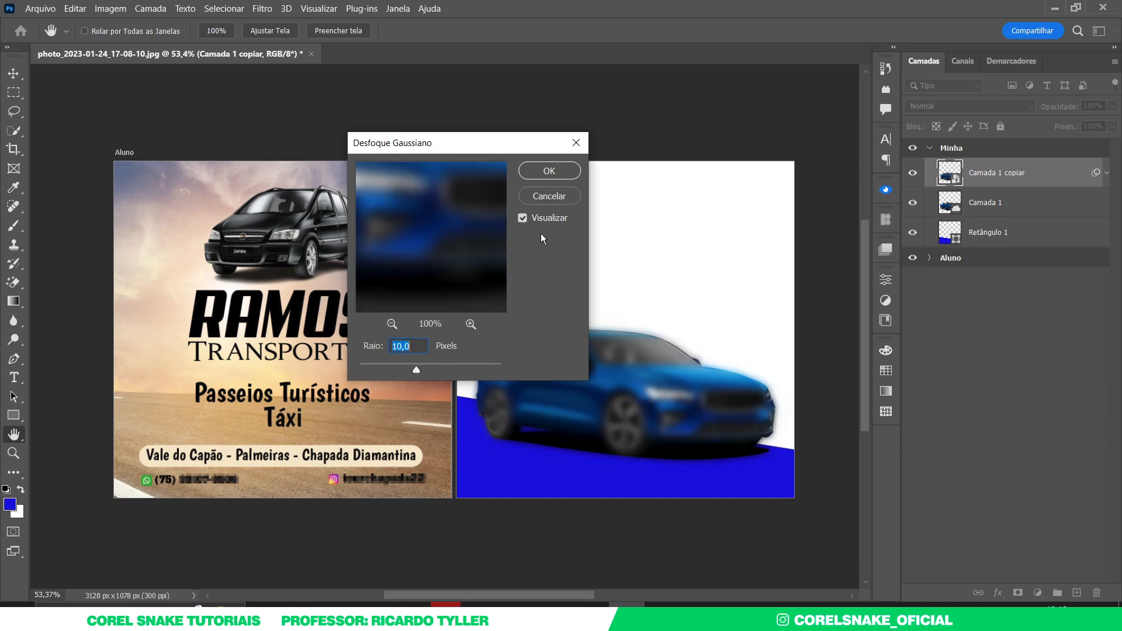
click(549, 170)
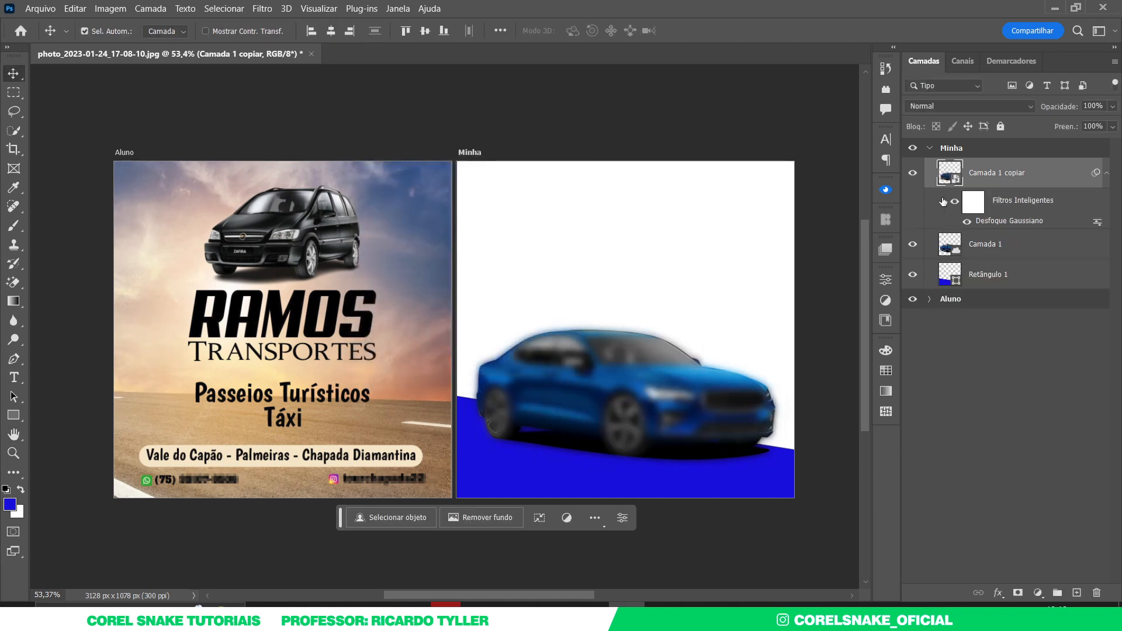
- Add a Levels adjustment that brightens the car copy's midtones
key(ctrl+l)
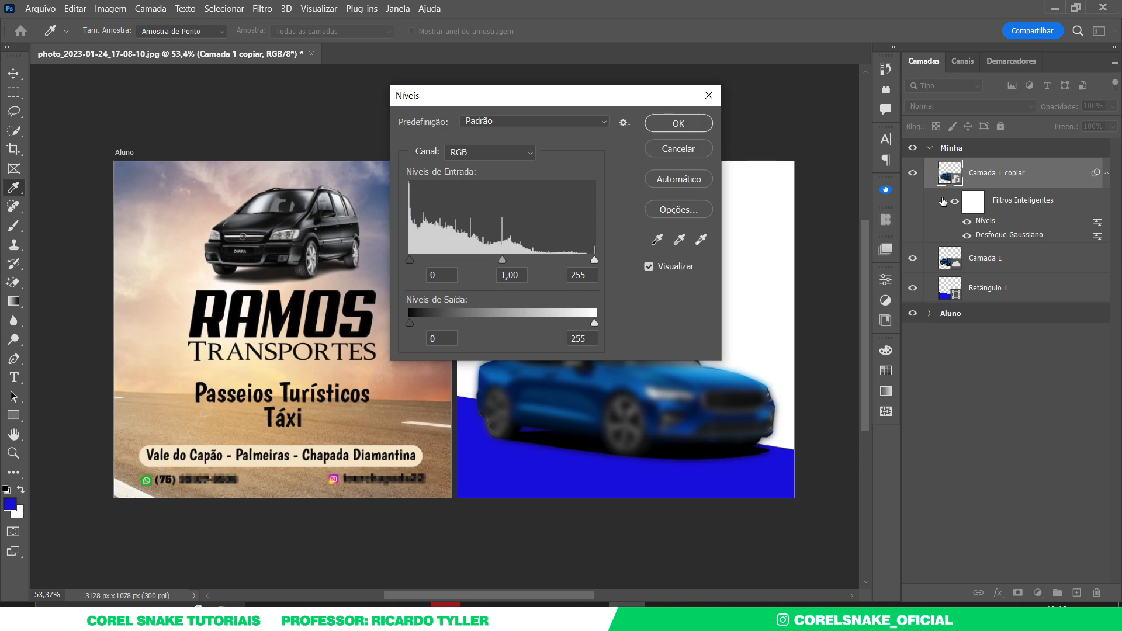
drag(502, 259, 461, 260)
drag(593, 259, 537, 264)
click(689, 123)
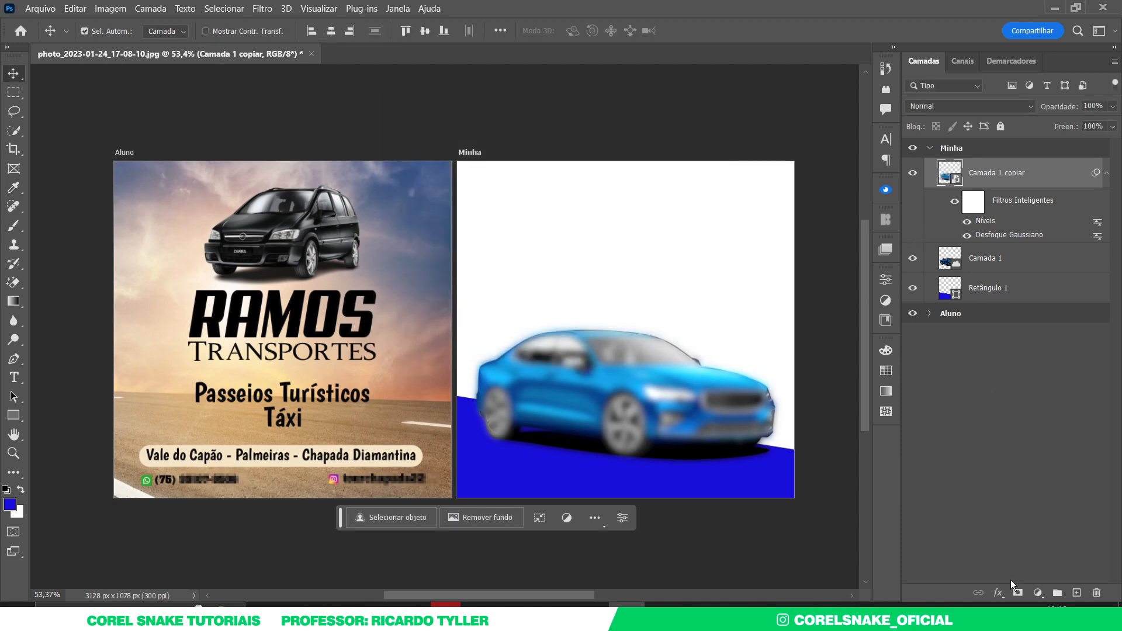
- Give the blurred car copy a black mask and set its blend mode to Divisão
alt+click(1017, 592)
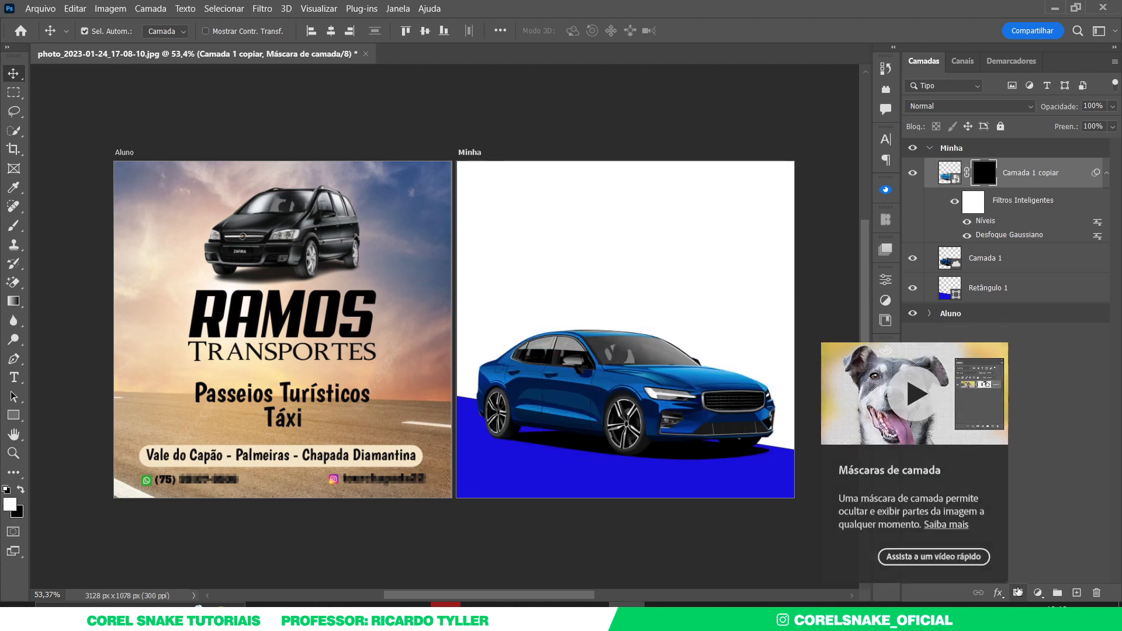
click(946, 169)
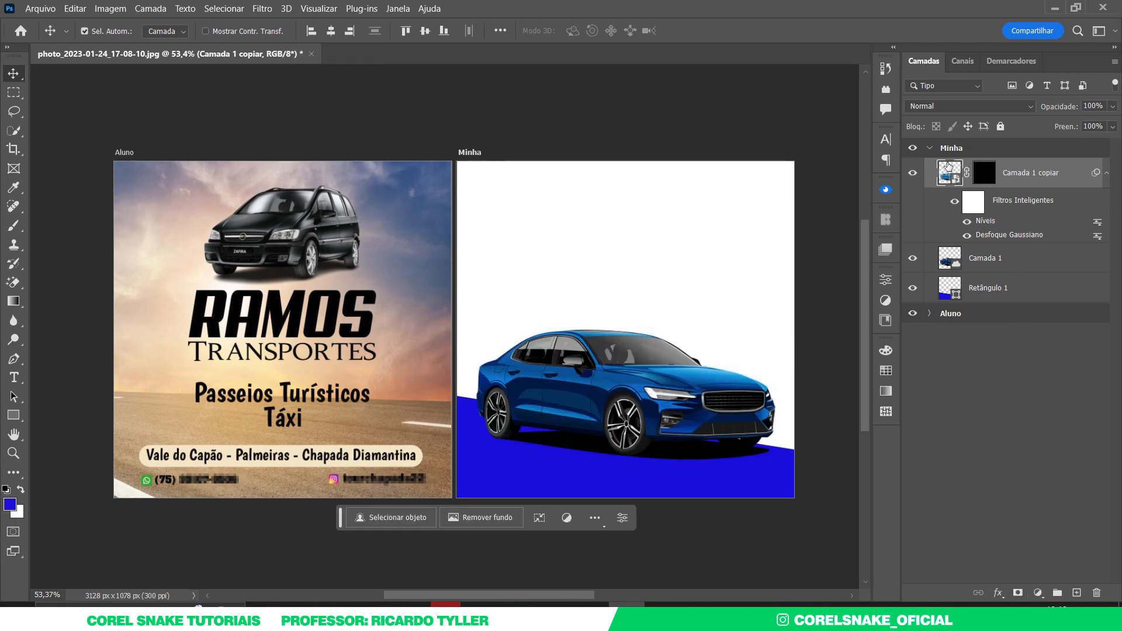
click(935, 111)
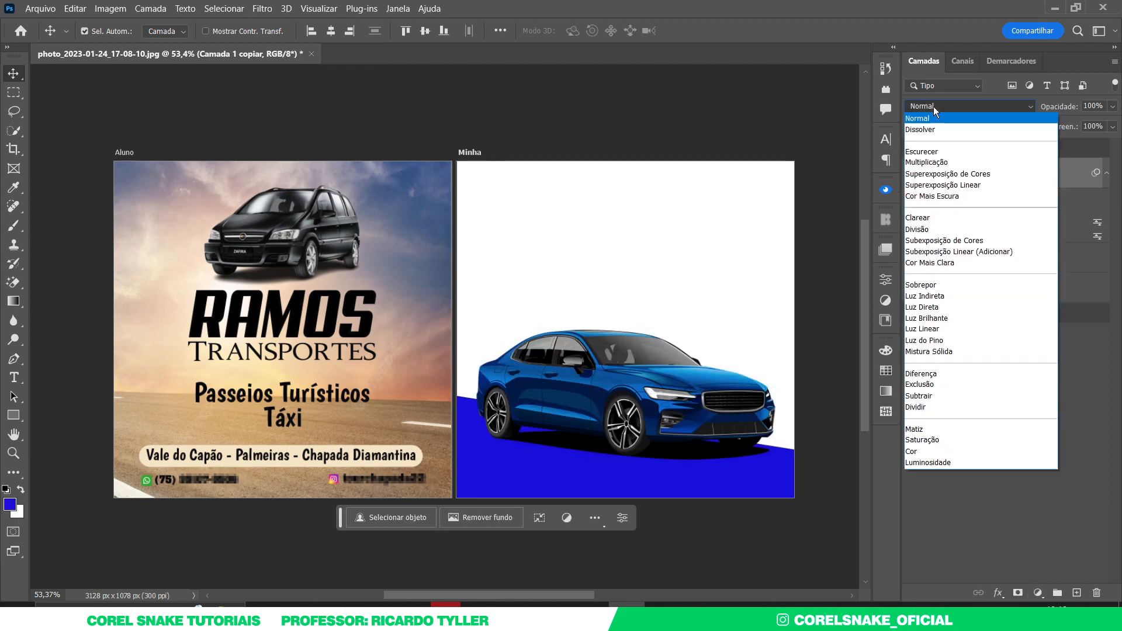
click(928, 229)
- Paint a white glow spot on the mask with a soft brush of about 526 px
click(991, 173)
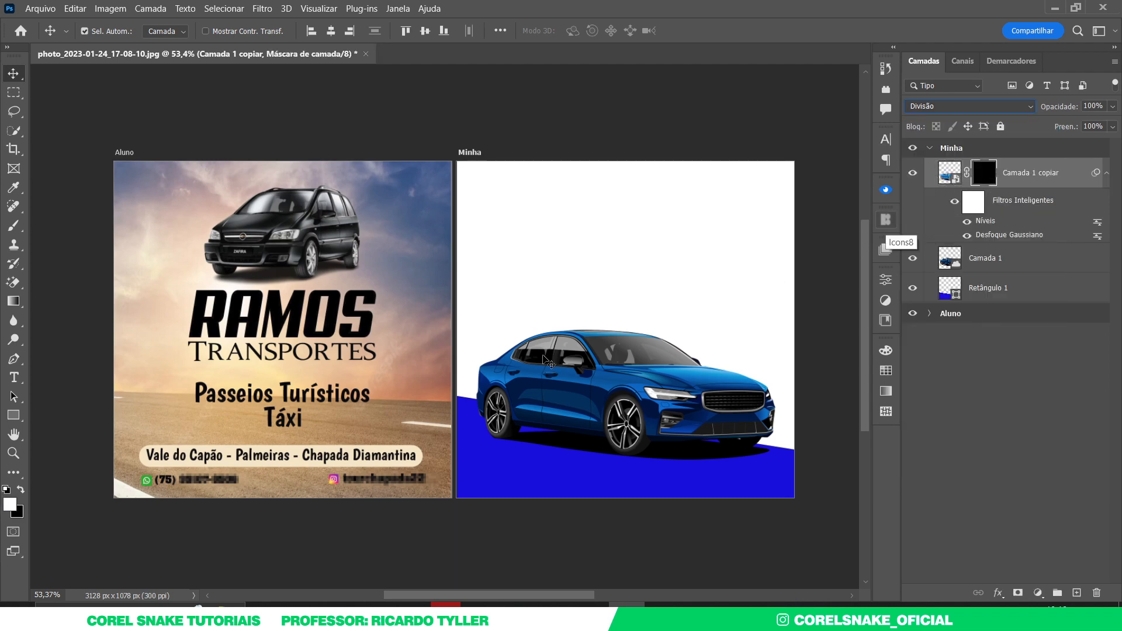
key(b)
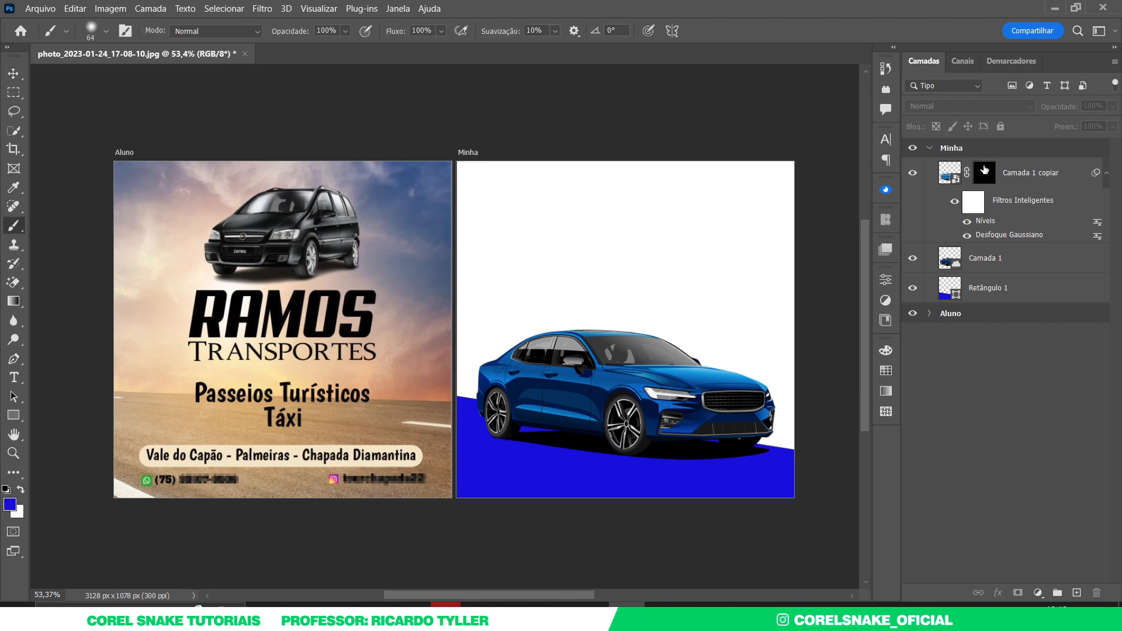
mouse_move(615, 321)
mouse_down()
mouse_move(719, 339)
mouse_move(671, 200)
mouse_up()
drag(697, 346, 688, 345)
click(692, 345)
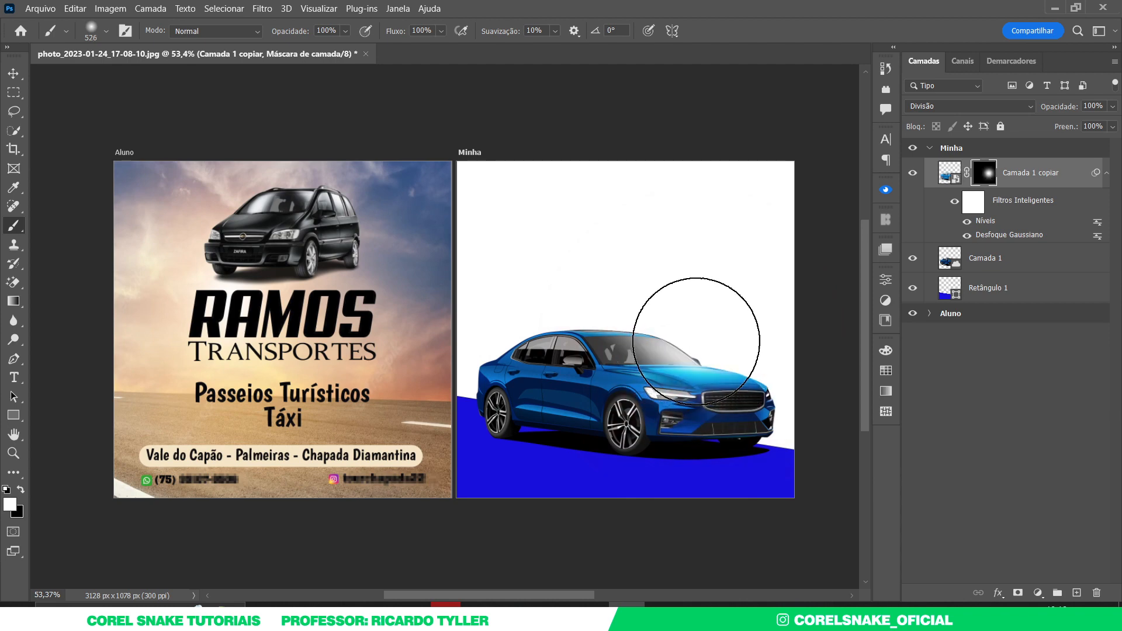
key(ctrl+z)
click(711, 333)
key(ctrl+z)
click(714, 330)
drag(486, 352, 459, 356)
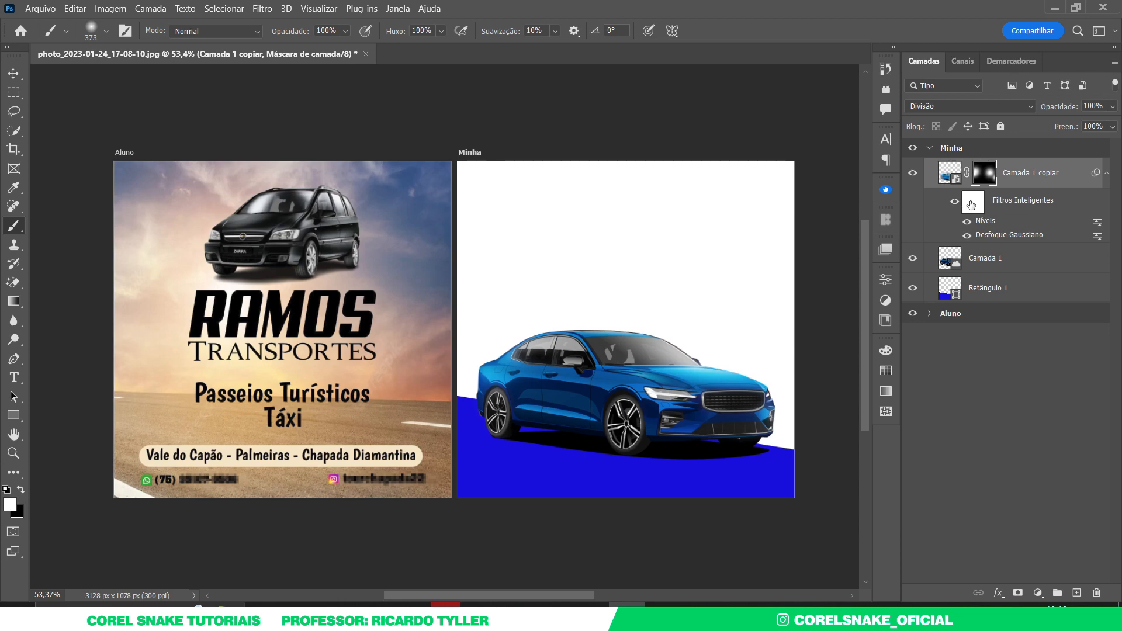
- Lower the glow copy's opacity to 52%
mouse_move(1112, 106)
mouse_down()
mouse_move(1113, 143)
mouse_move(1081, 184)
mouse_up()
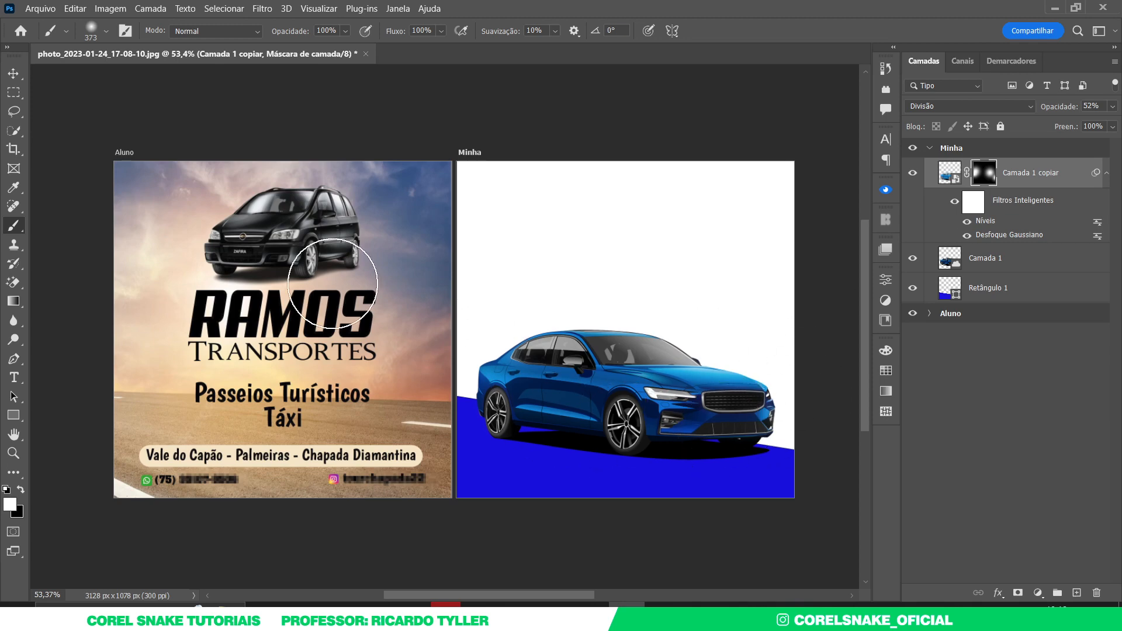
click(14, 74)
click(336, 153)
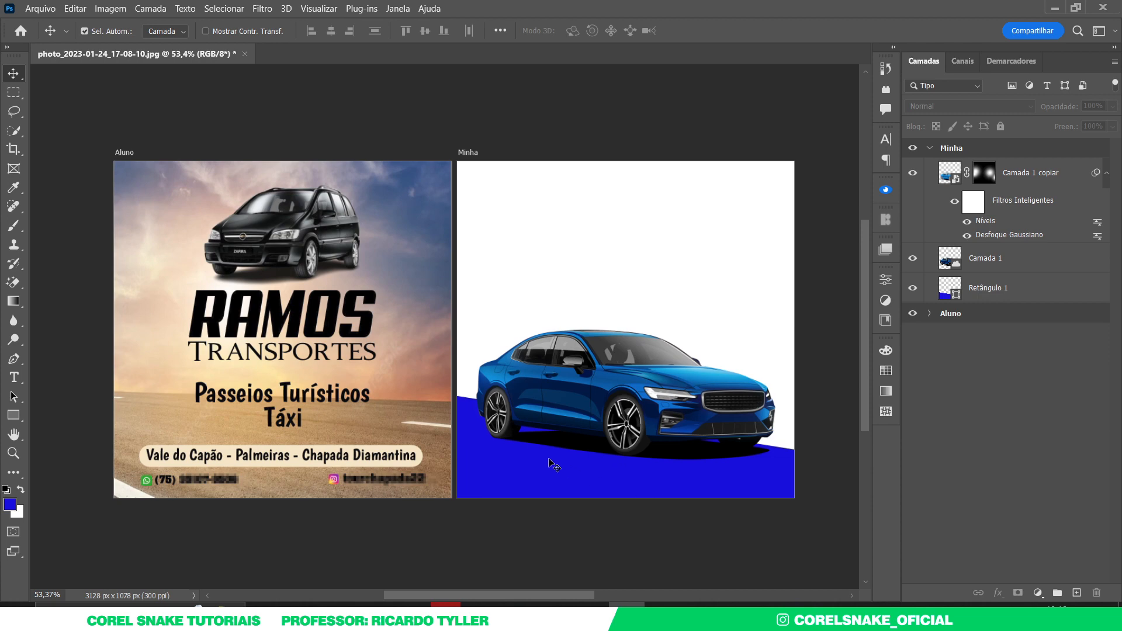
- Lower the glow copy's fill to about 70%
click(1107, 173)
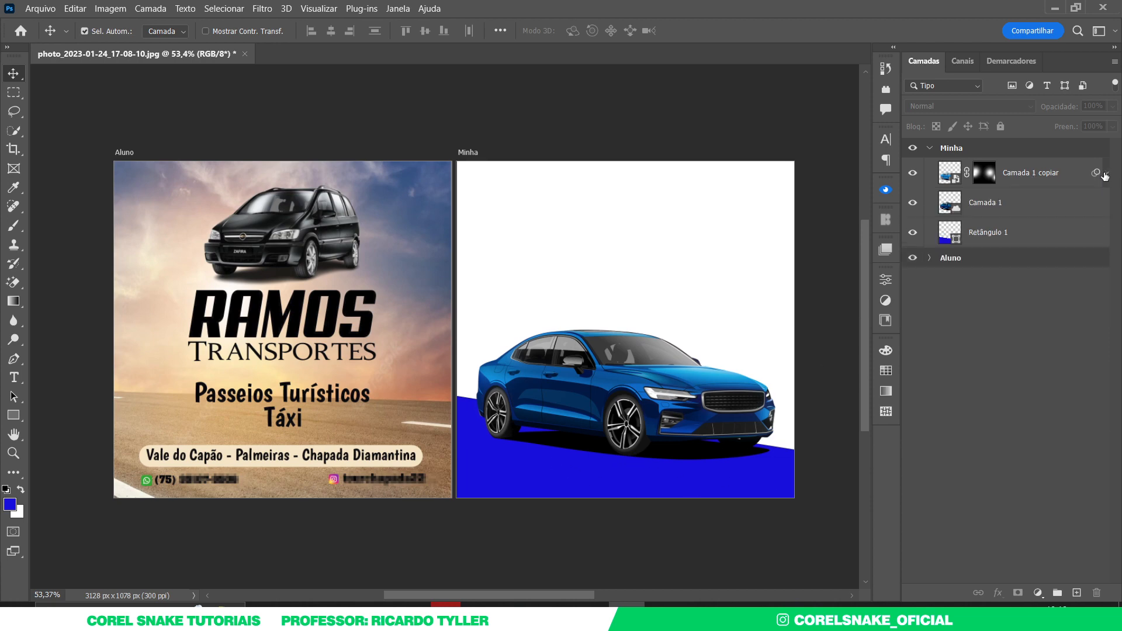
click(1024, 170)
drag(1112, 133, 1112, 145)
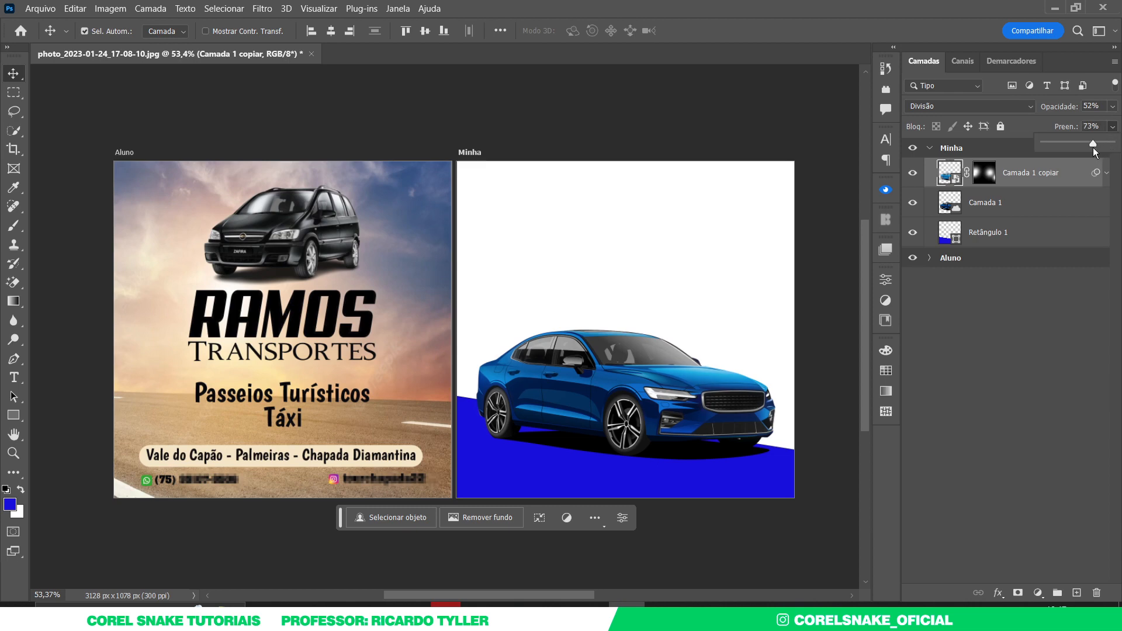
drag(1091, 148, 1090, 147)
- Brighten the sharp car layer's midtones slightly with a Levels adjustment
click(685, 415)
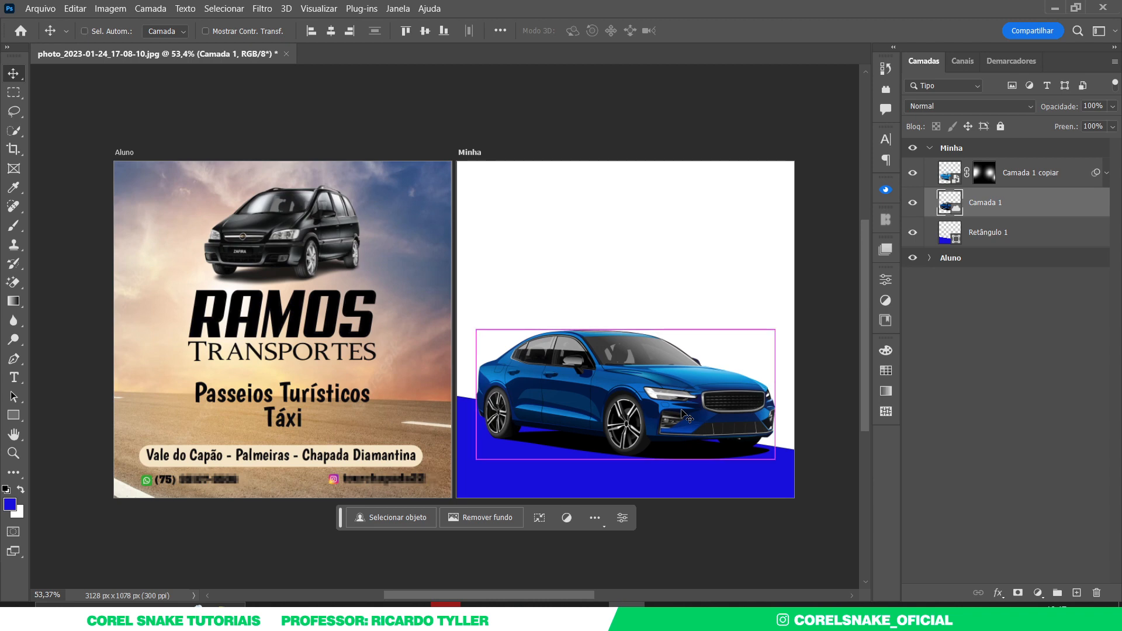
key(ctrl+l)
drag(559, 107, 669, 76)
drag(615, 219, 611, 219)
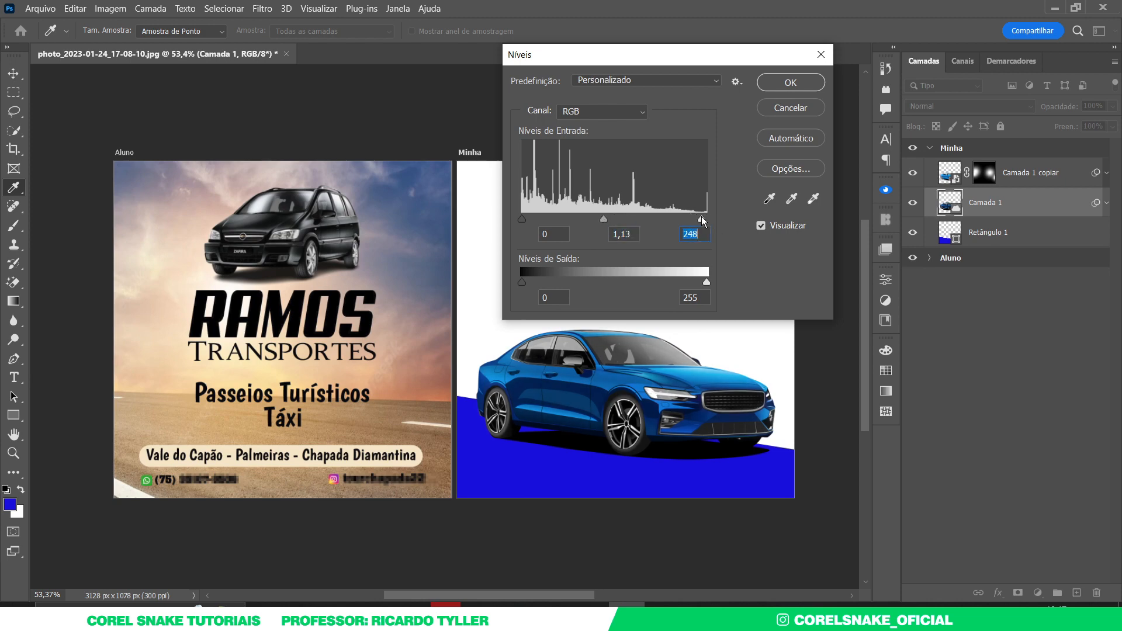
click(792, 82)
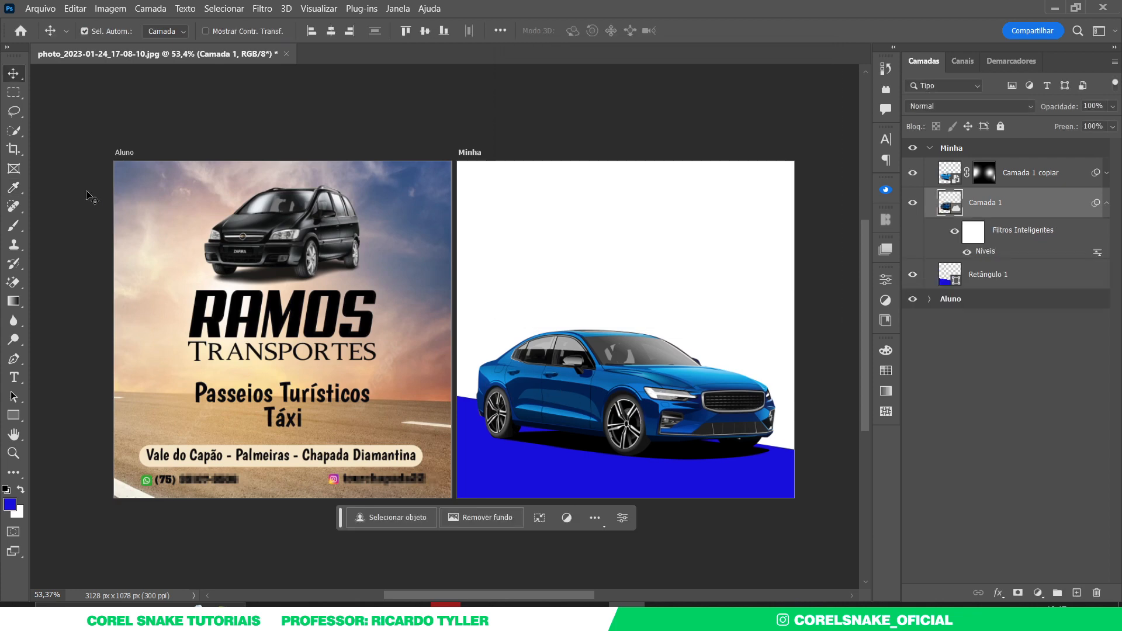
- Show the rulers and drag a vertical and a horizontal guide onto the artboard
key(ctrl+r)
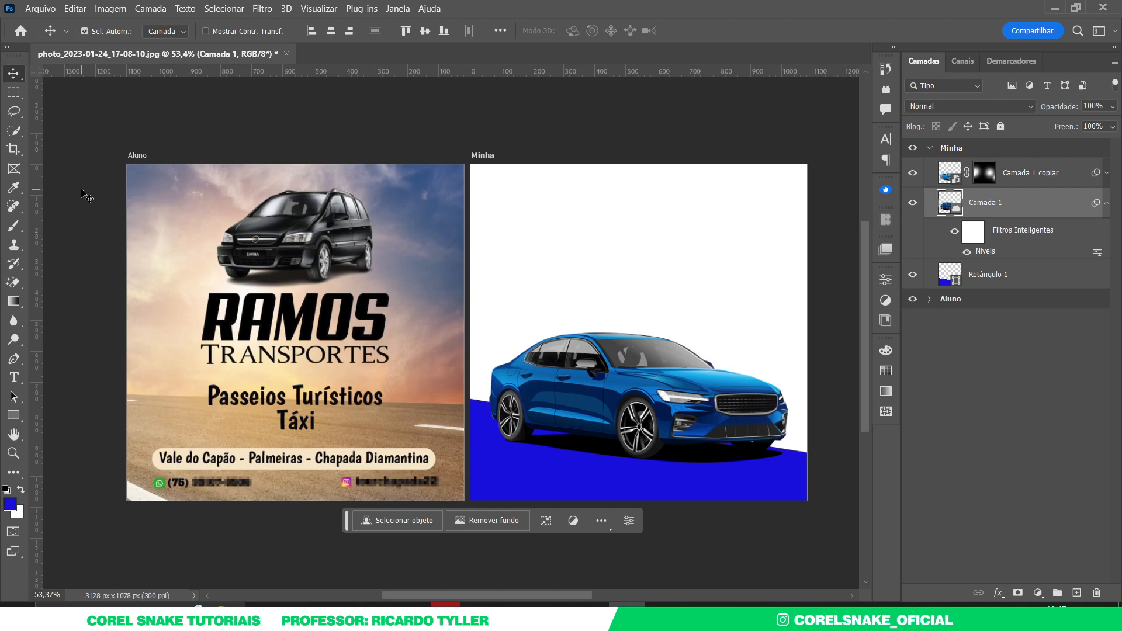
drag(36, 192, 638, 158)
drag(633, 73, 798, 325)
click(731, 153)
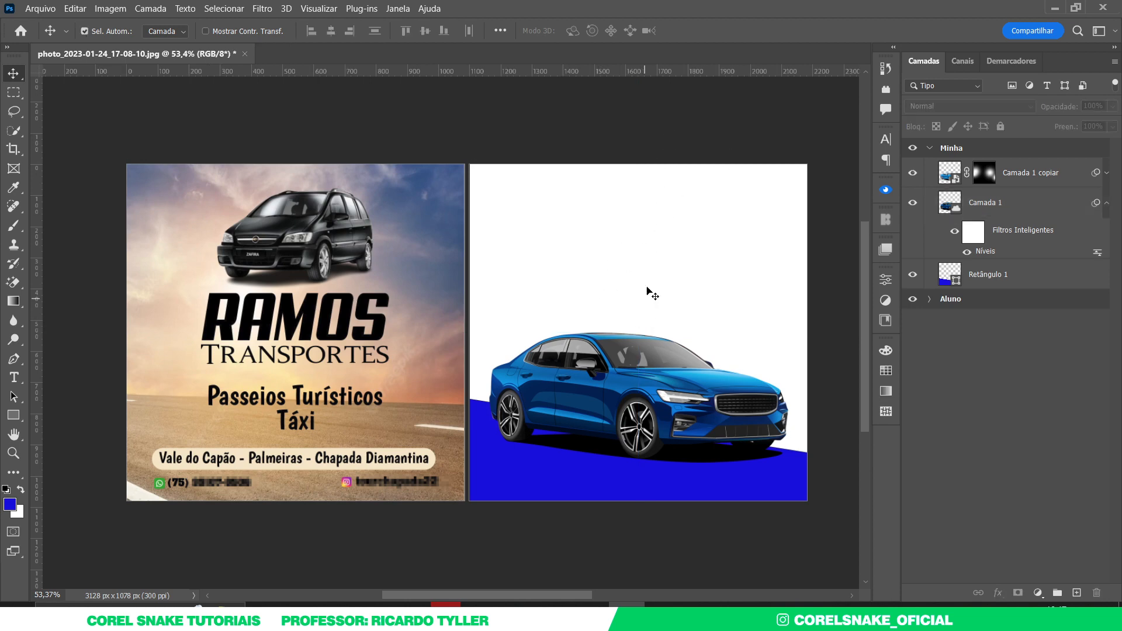
- Select the Minha artboard and display its centre guides and artboard names
key(shift+v)
click(636, 169)
key(ctrl+h)
right_click(15, 75)
click(58, 73)
click(316, 139)
click(1106, 204)
- Group the sharp car and its glow copy into a group named Carro
click(1012, 212)
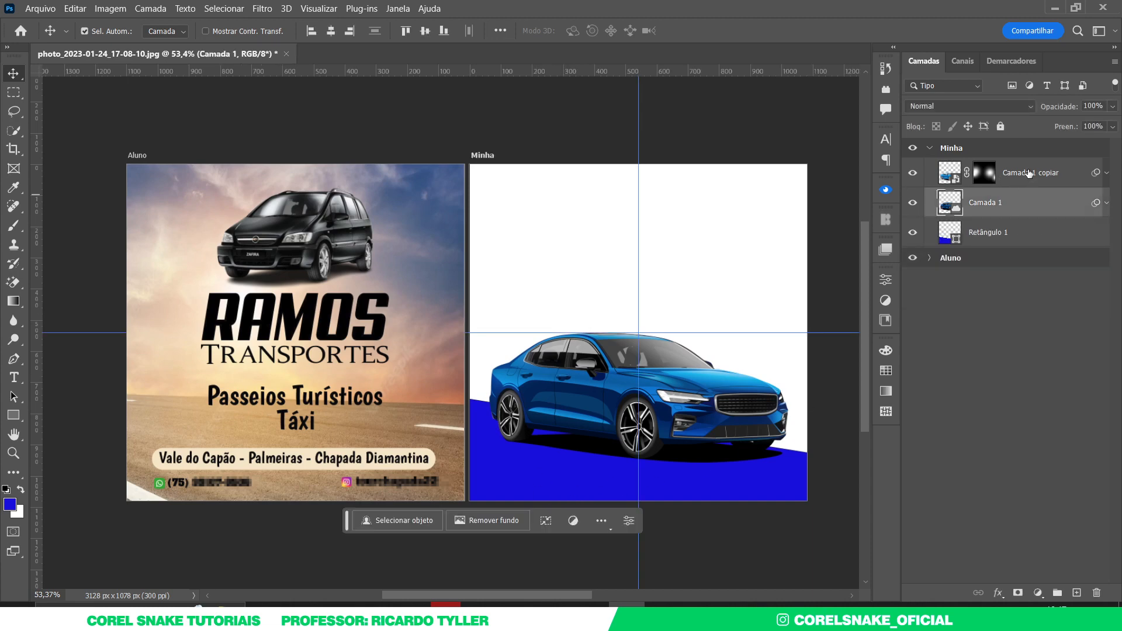
shift+click(1025, 176)
key(ctrl+g)
double_click(995, 167)
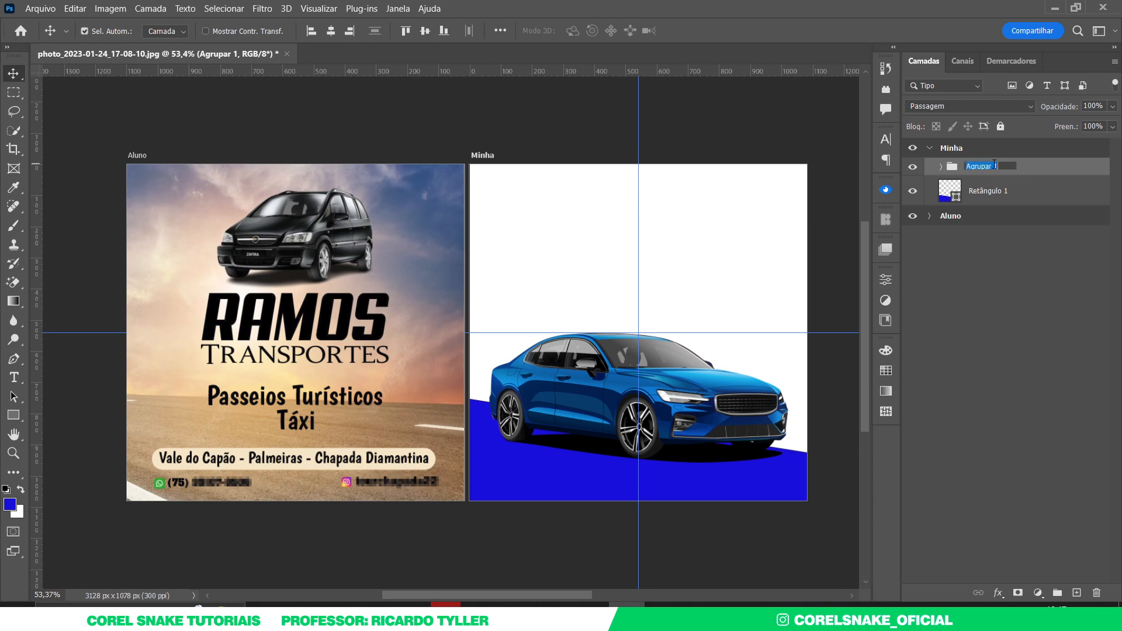
text(Carro)
key(Return)
- Put the blue rectangle into its own group named Fundo
click(987, 195)
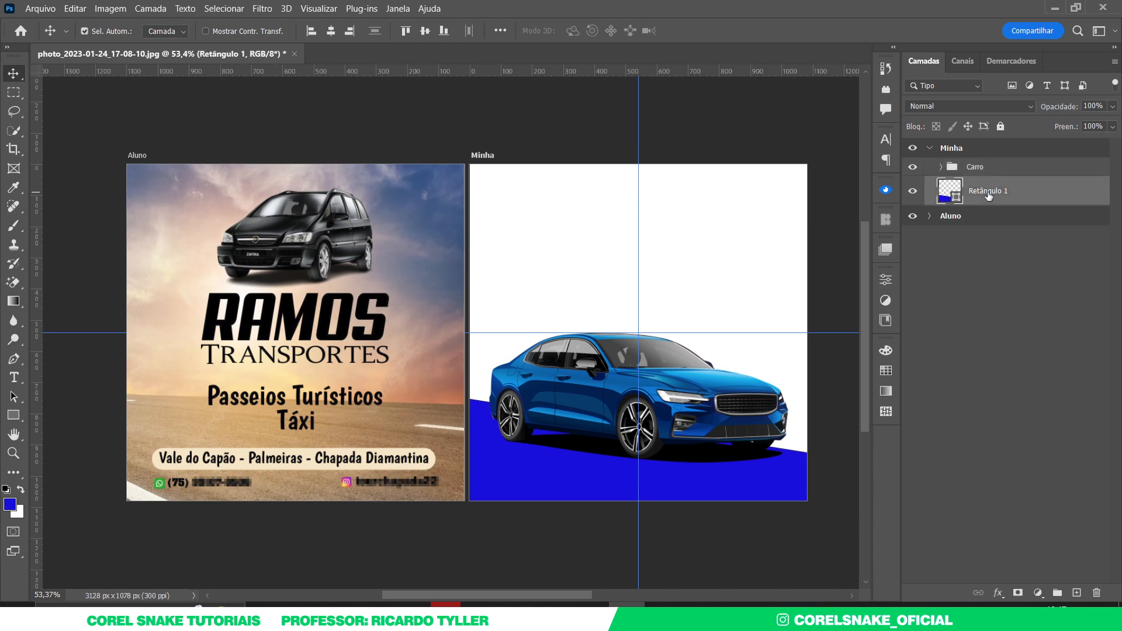
key(ctrl+g)
double_click(982, 184)
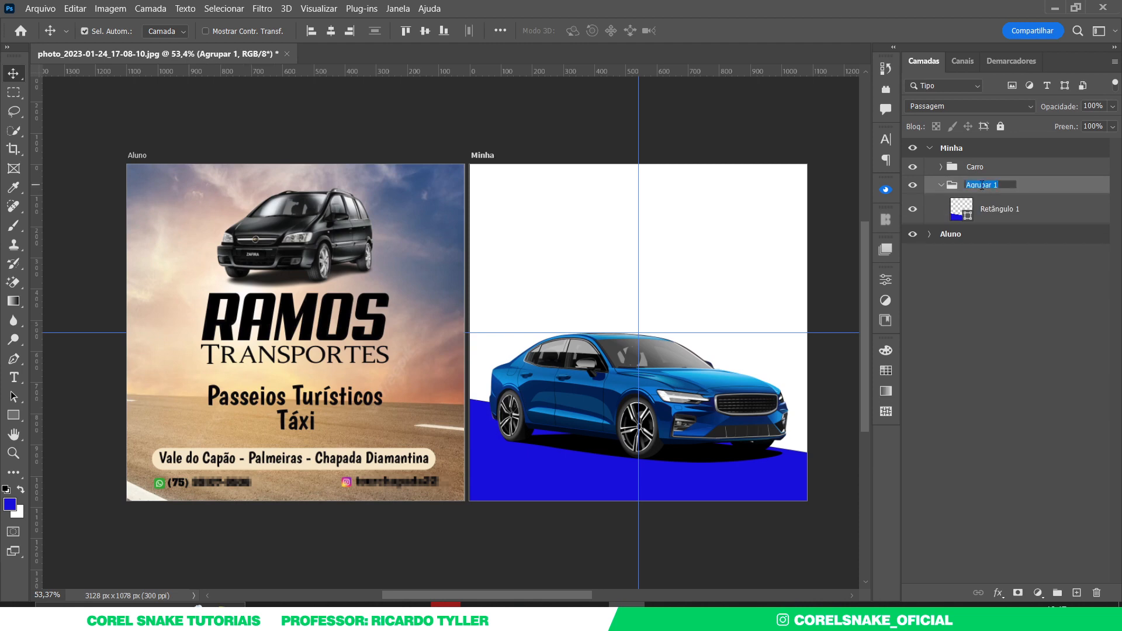
text(Fundo)
key(Return)
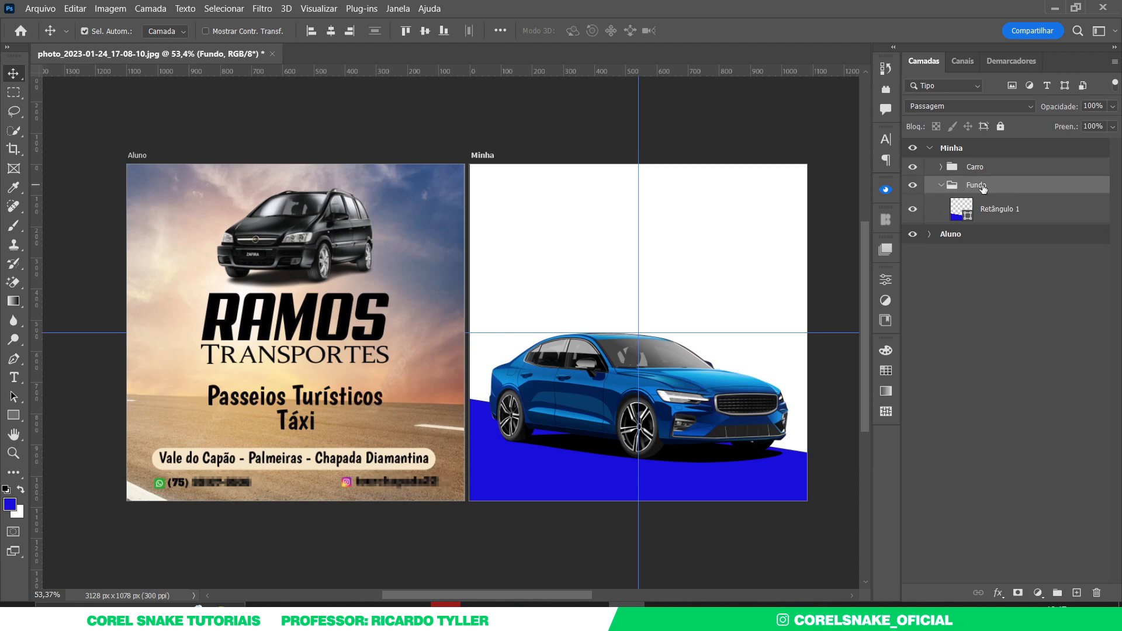
click(941, 185)
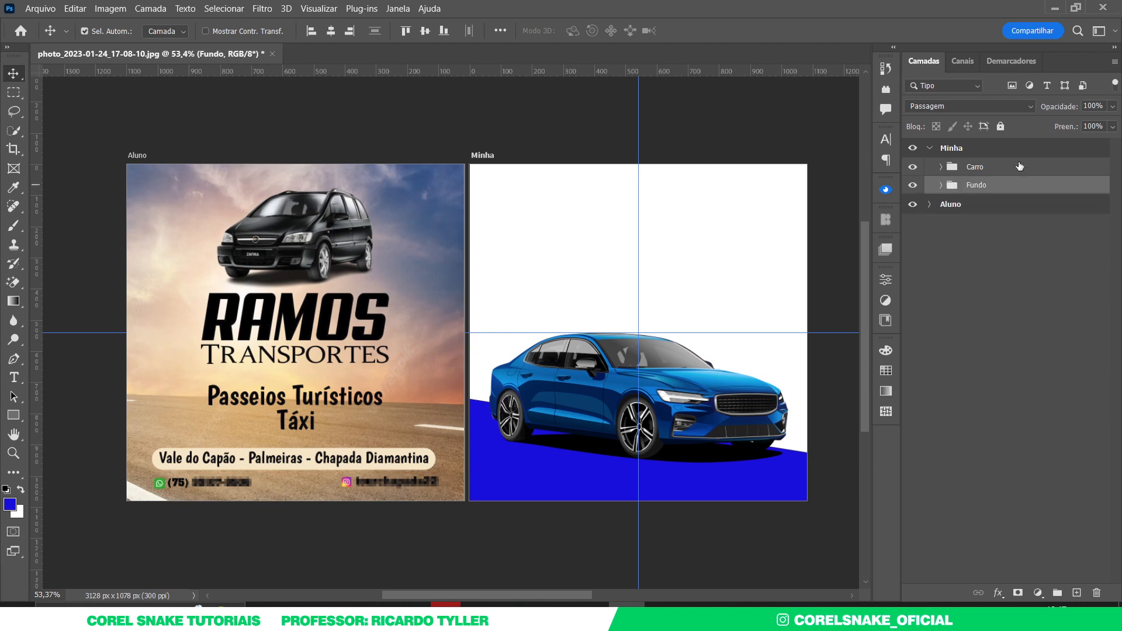
- Give only the Carro group a green (Verde) colour label
click(970, 151)
right_click(916, 168)
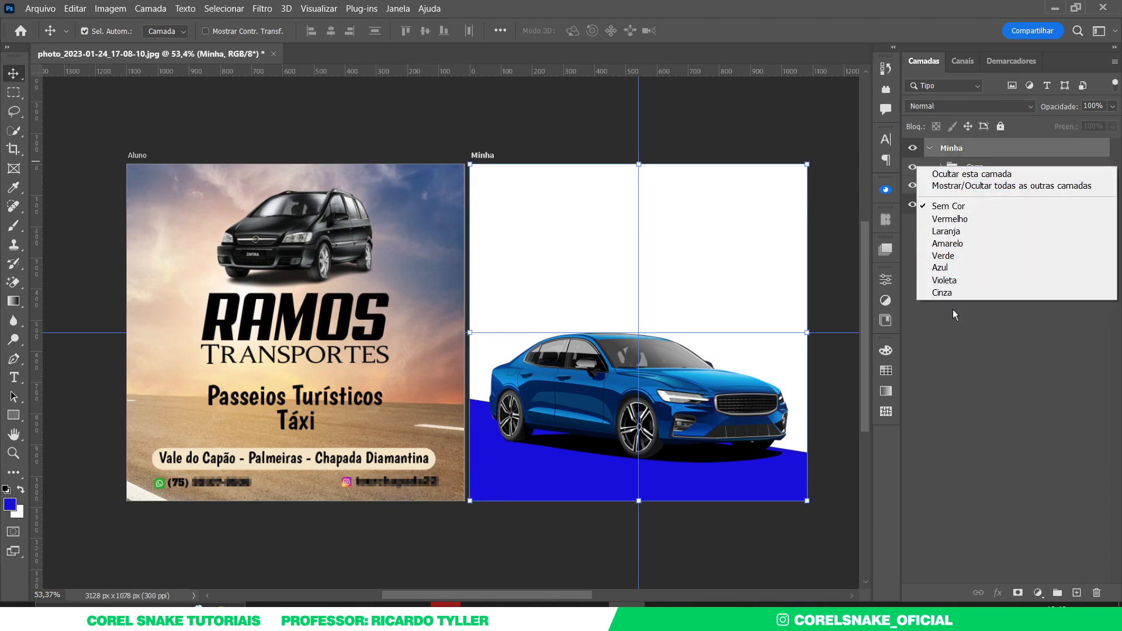
click(952, 256)
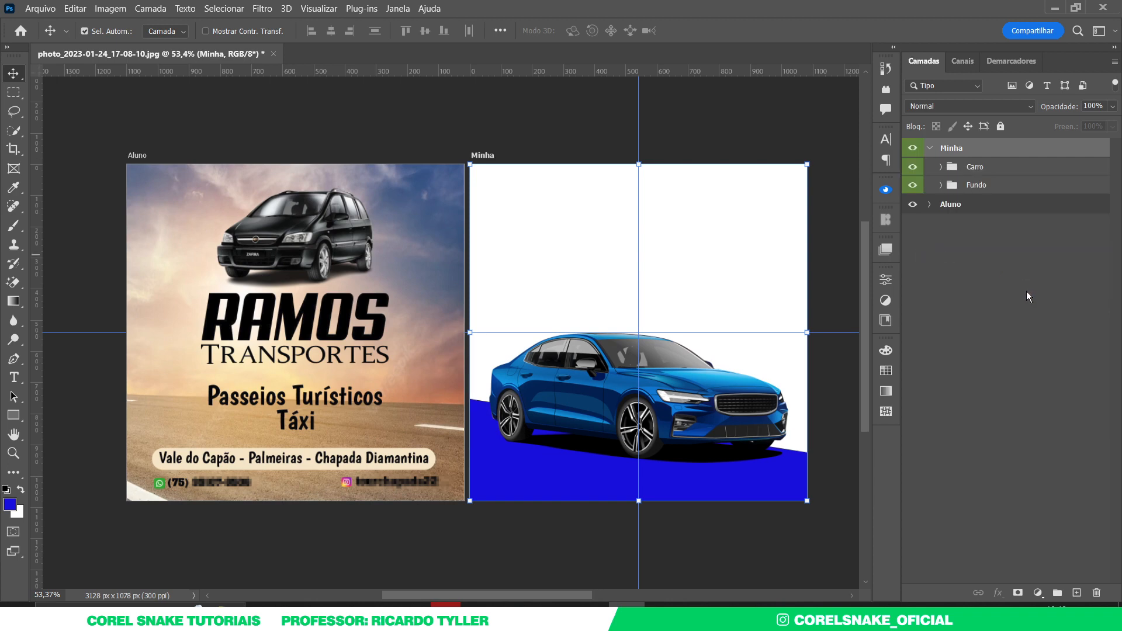
key(ctrl+z)
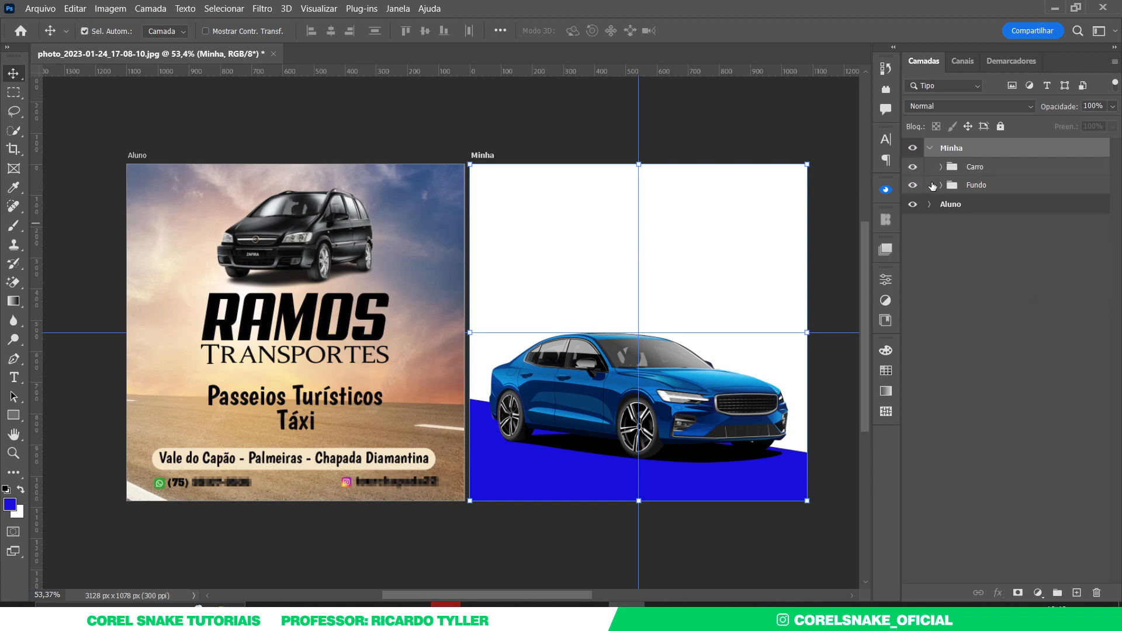
right_click(915, 169)
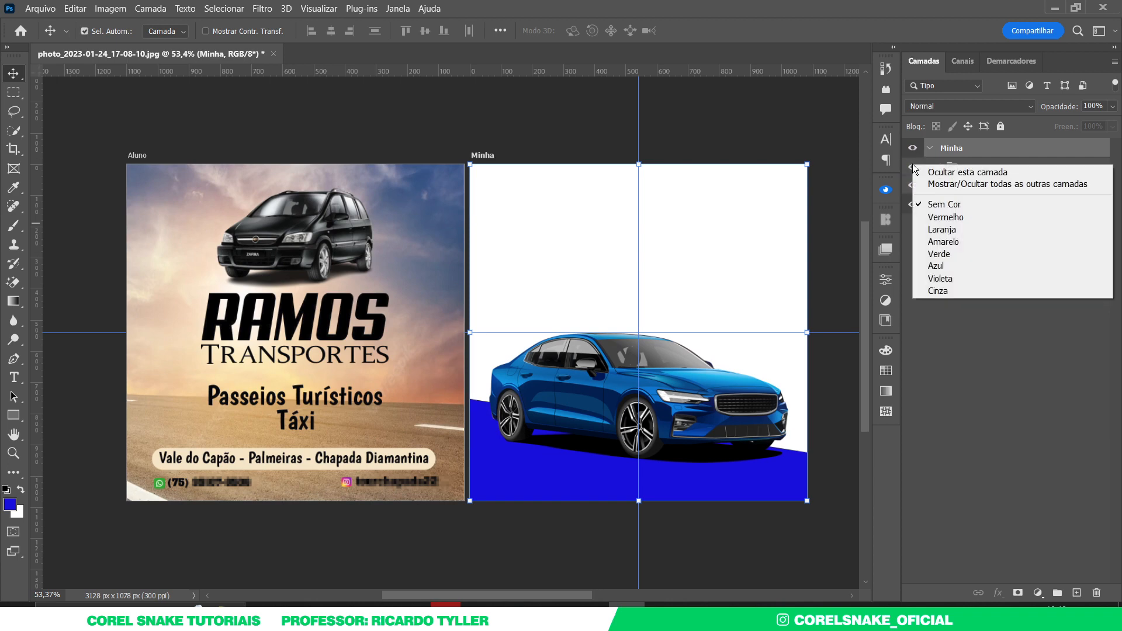
click(948, 254)
key(ctrl+z)
click(963, 169)
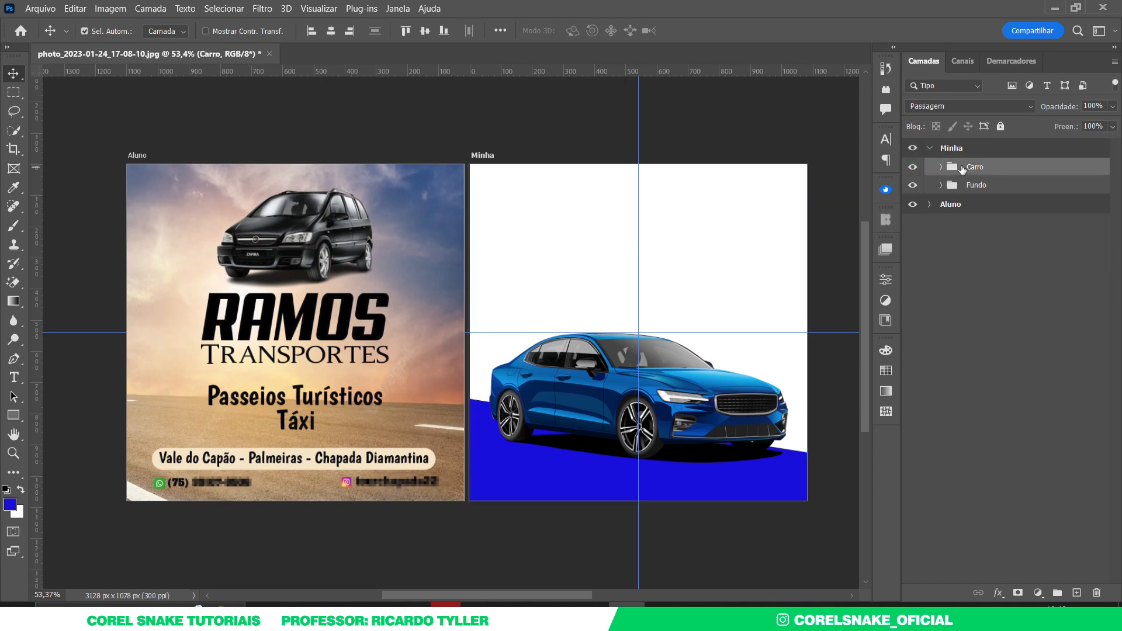
right_click(915, 169)
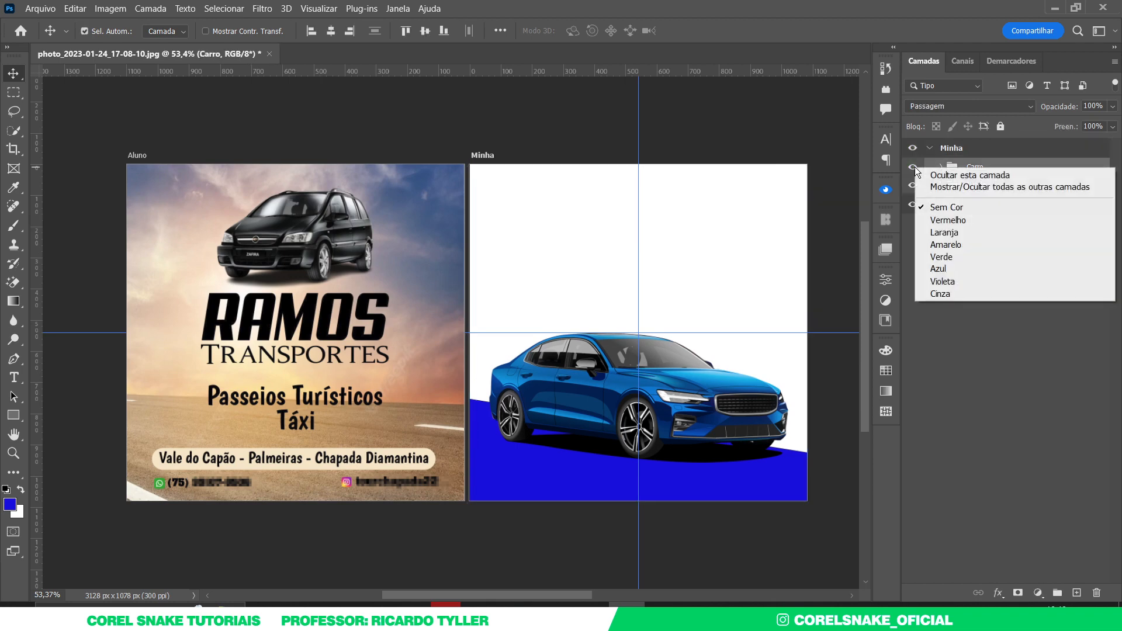
click(949, 257)
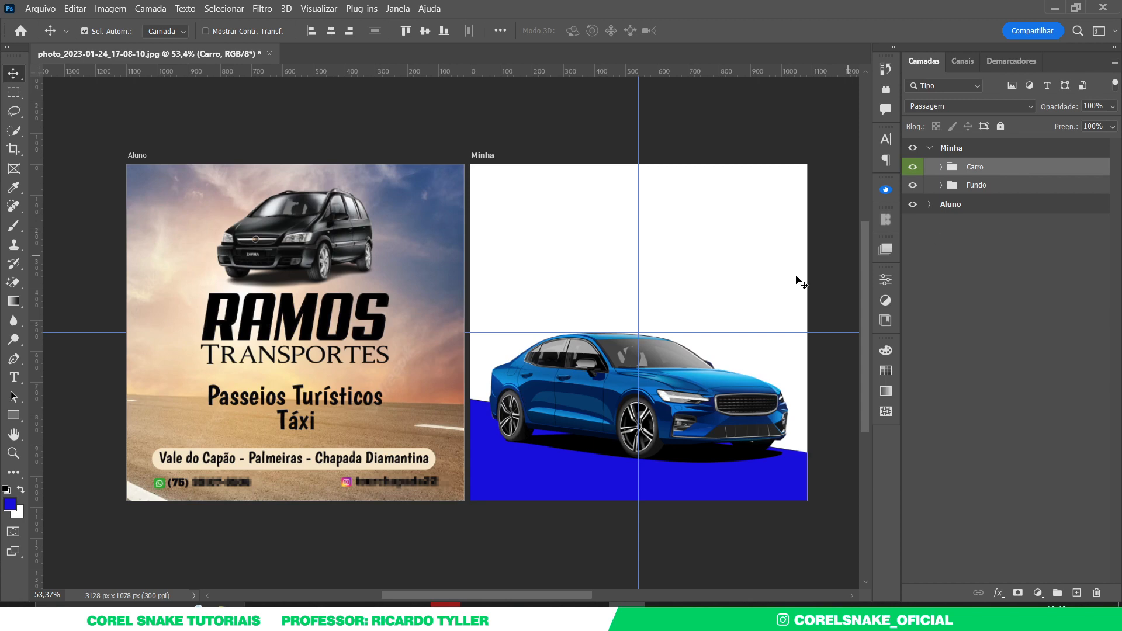
click(600, 146)
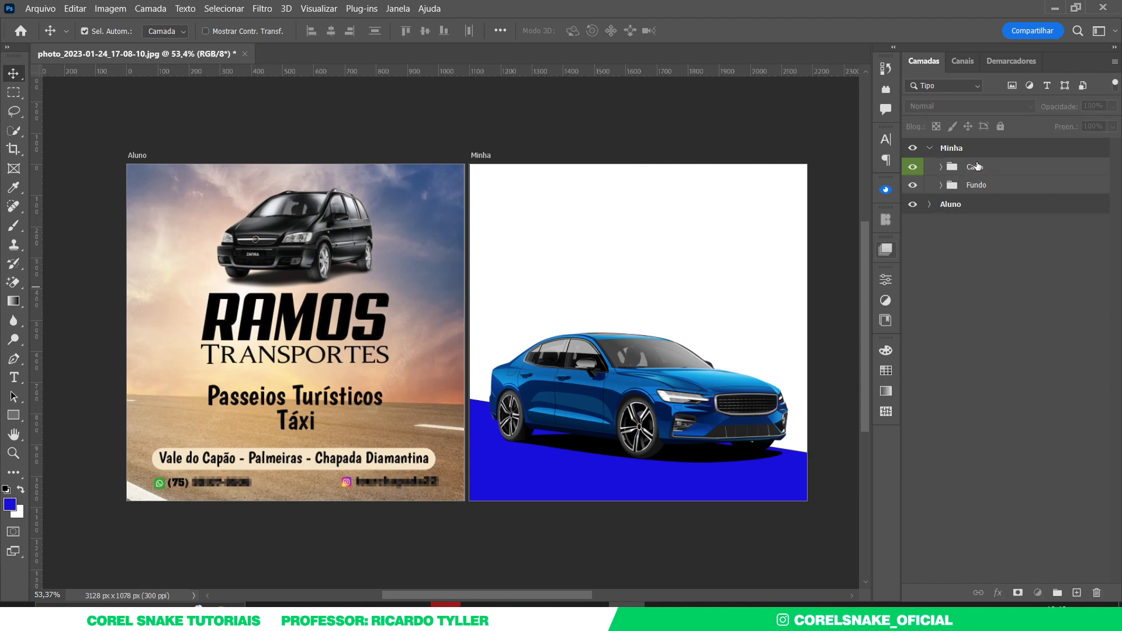
click(975, 166)
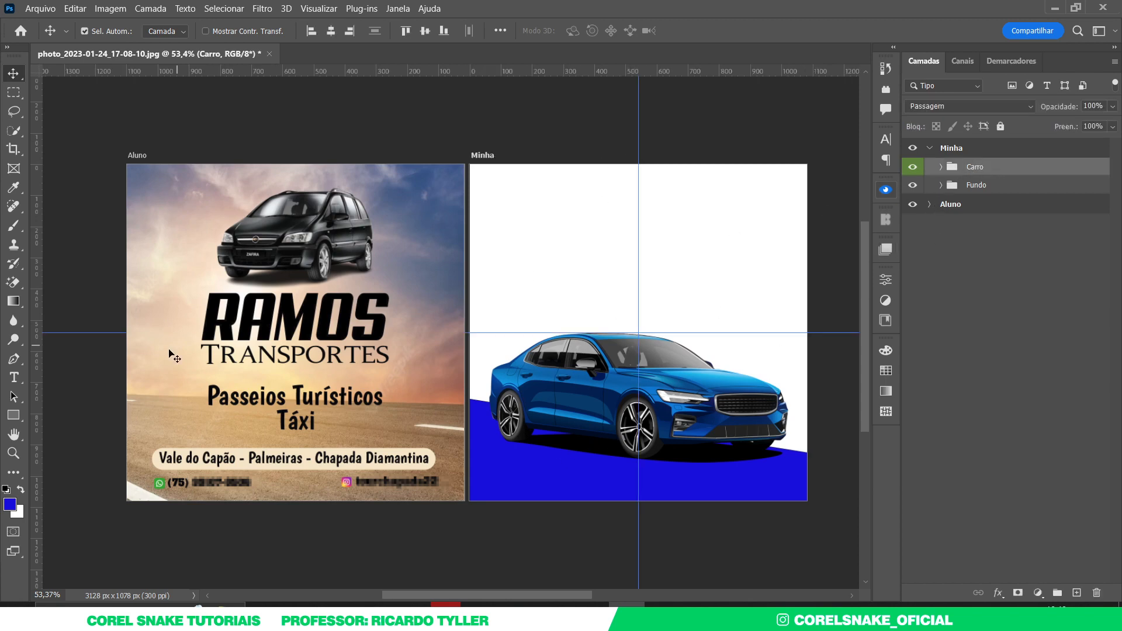
- Add a placeholder text layer and colour it near-black sampled from the car
click(15, 378)
click(524, 259)
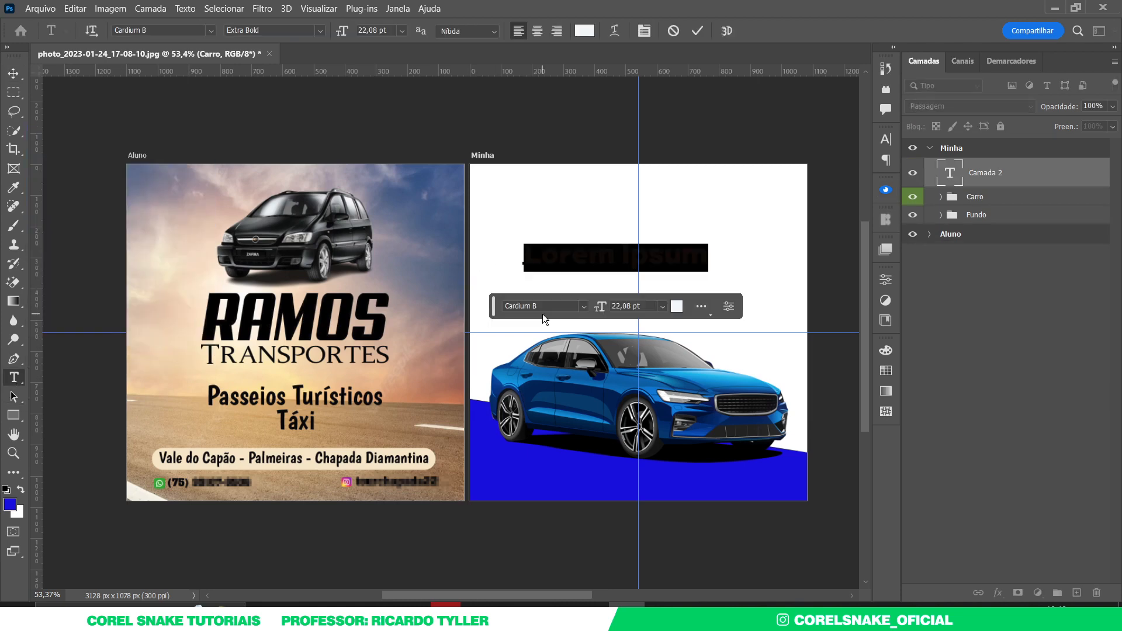
click(13, 73)
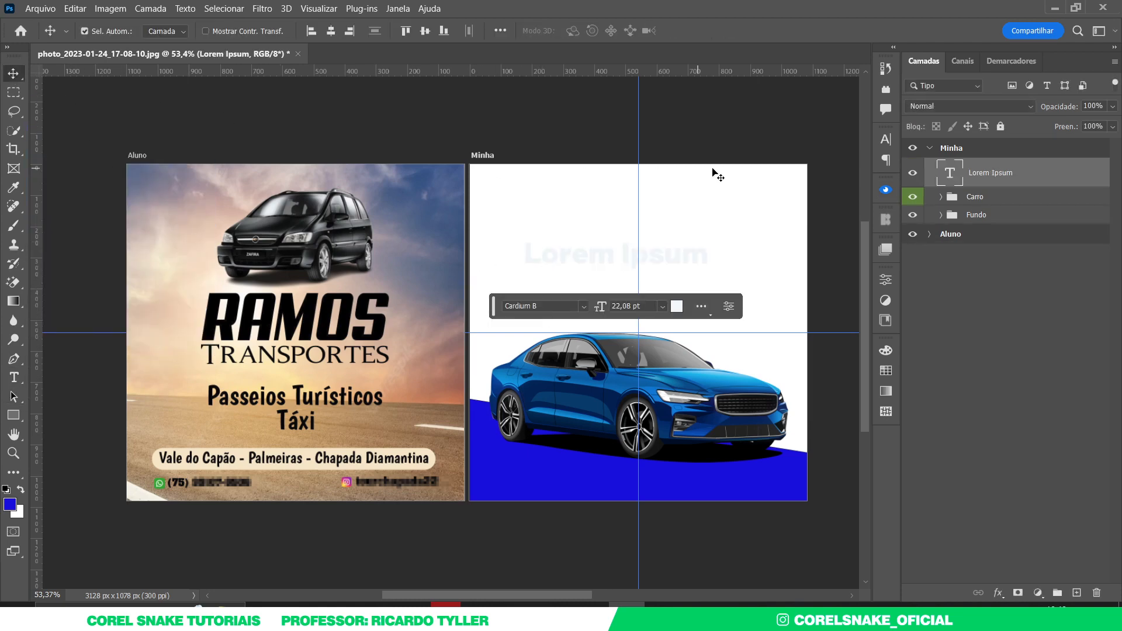
click(886, 139)
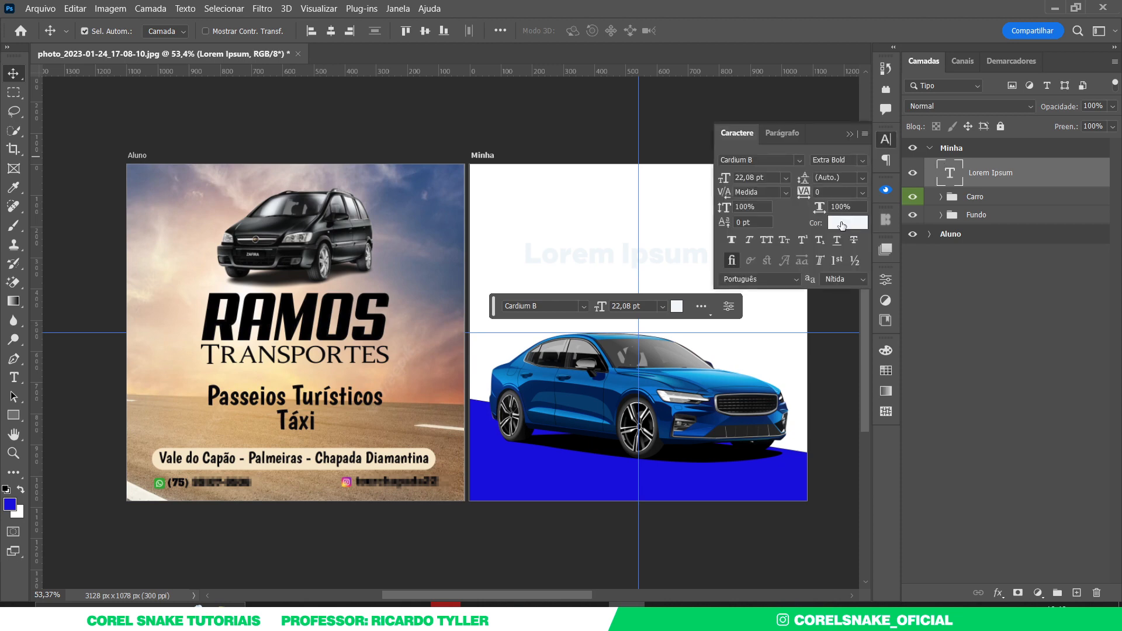
click(850, 221)
click(704, 438)
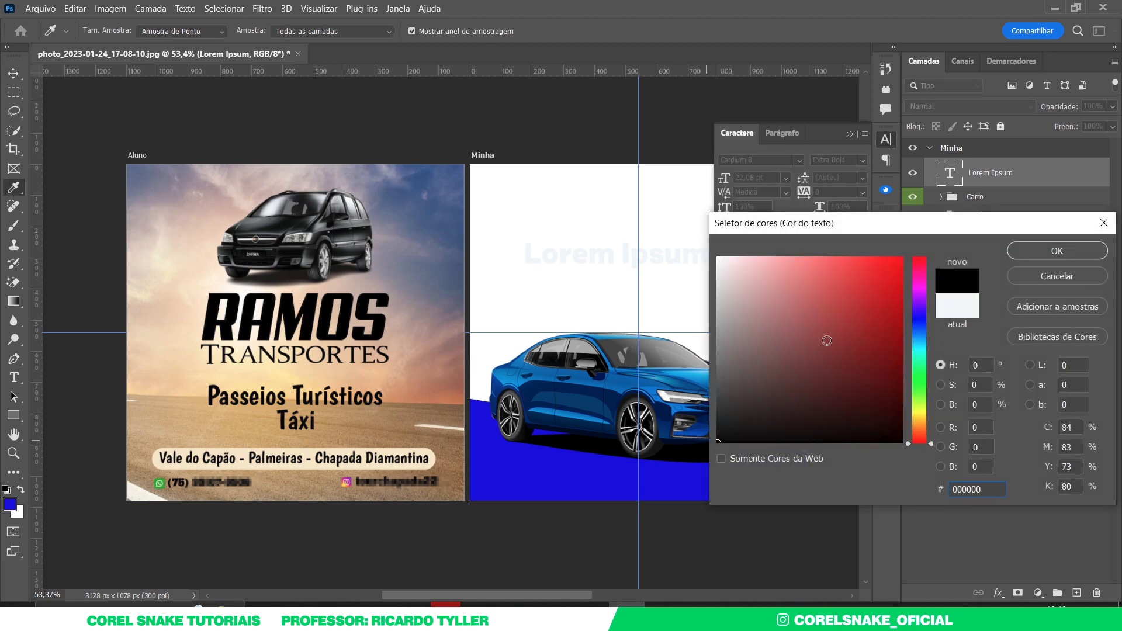
click(1022, 251)
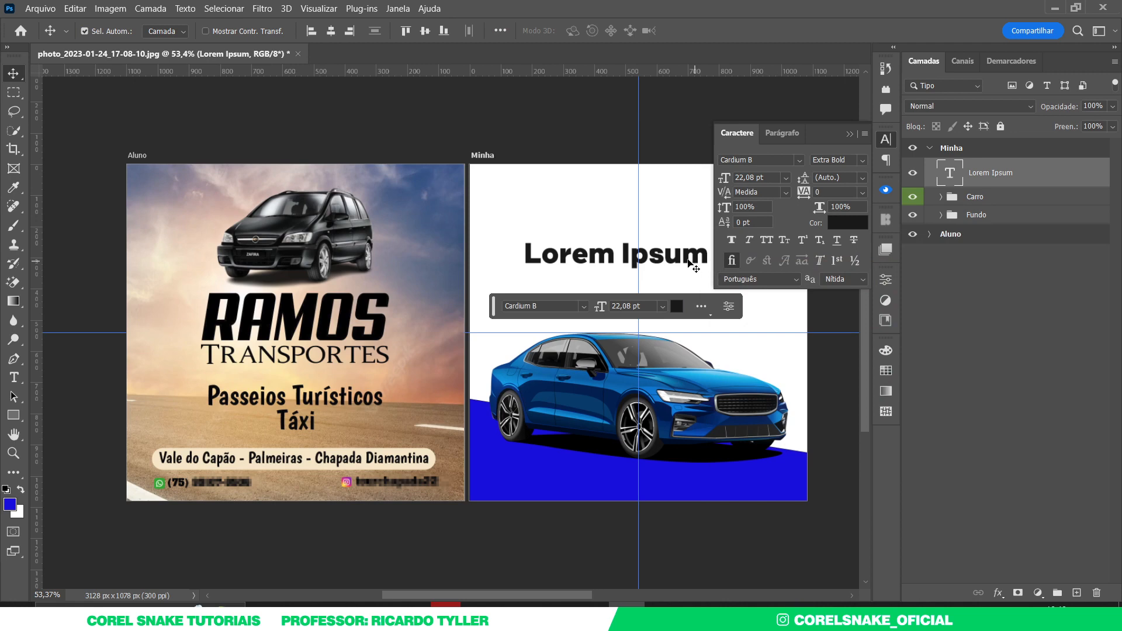
- Move the text above the car and replace it with the business phone number
drag(673, 260, 646, 271)
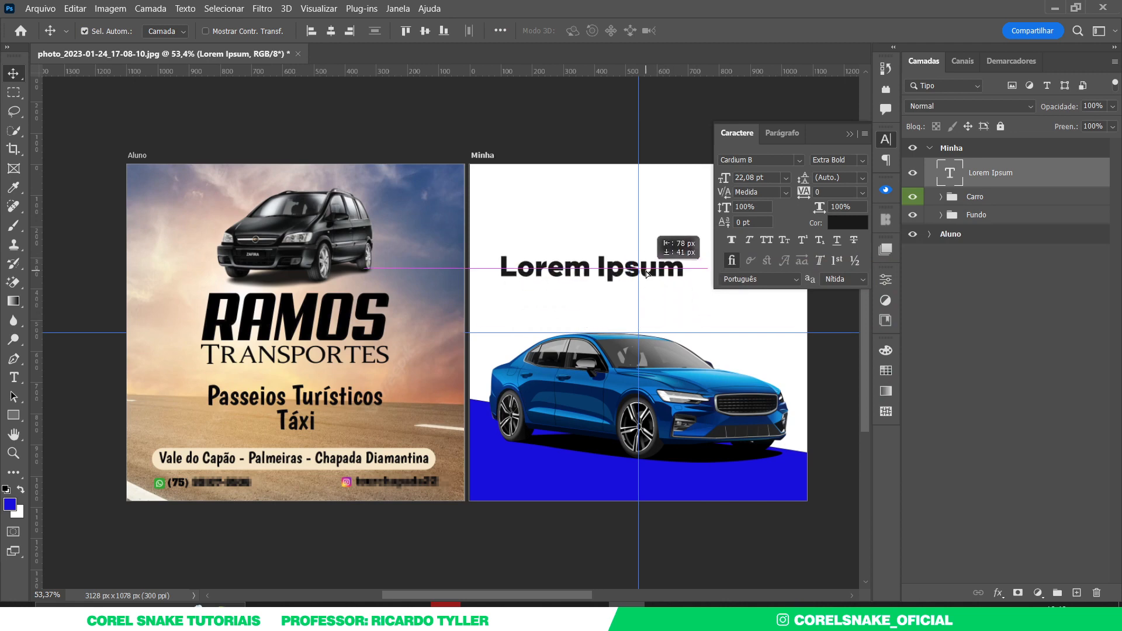
double_click(591, 268)
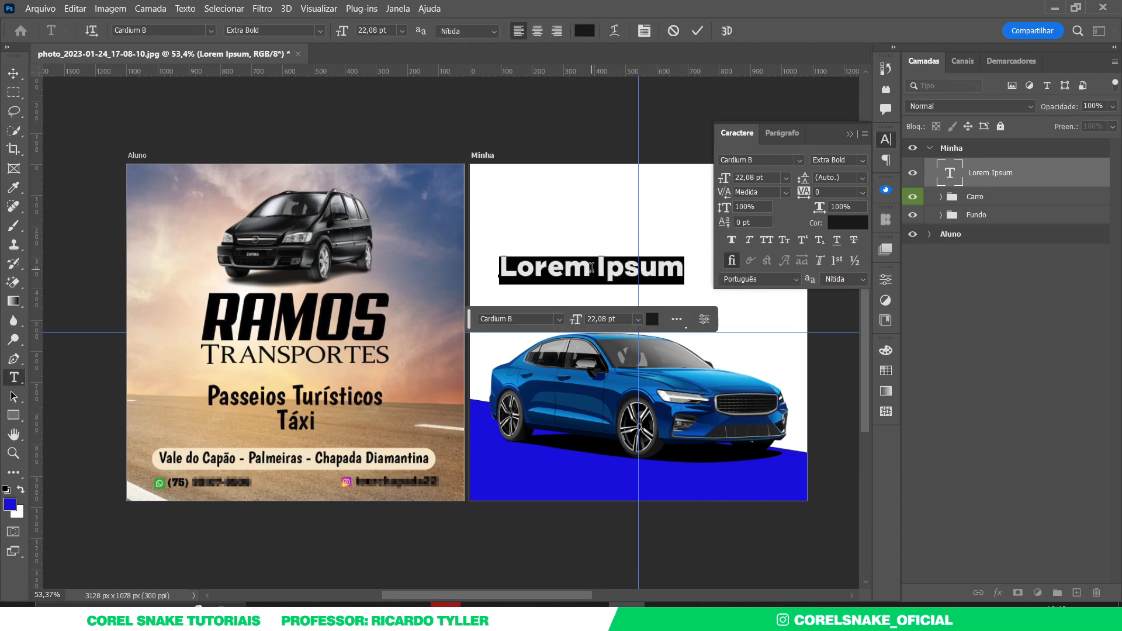
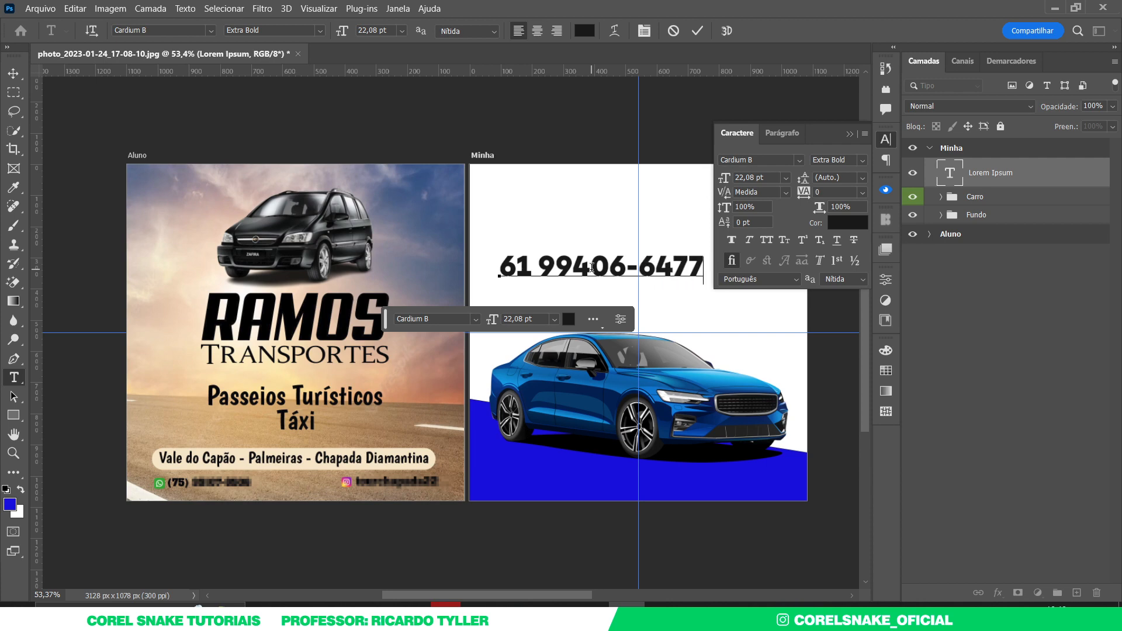
click(13, 73)
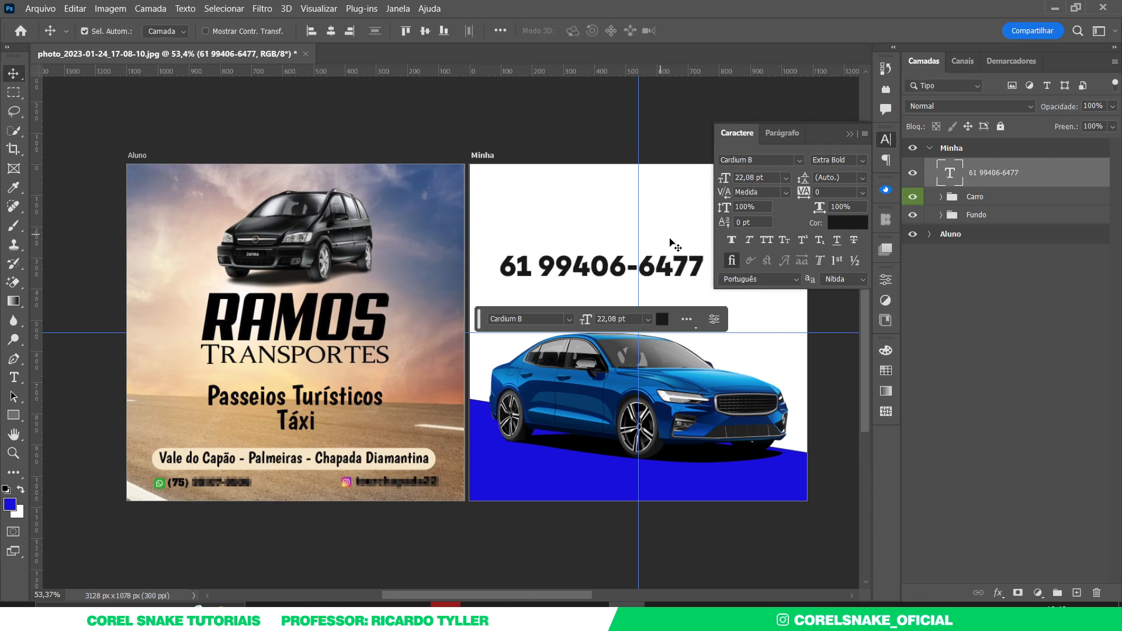
- Shrink the phone number and move it onto the blue band below the car
key(ctrl+t)
drag(699, 252, 571, 420)
key(Return)
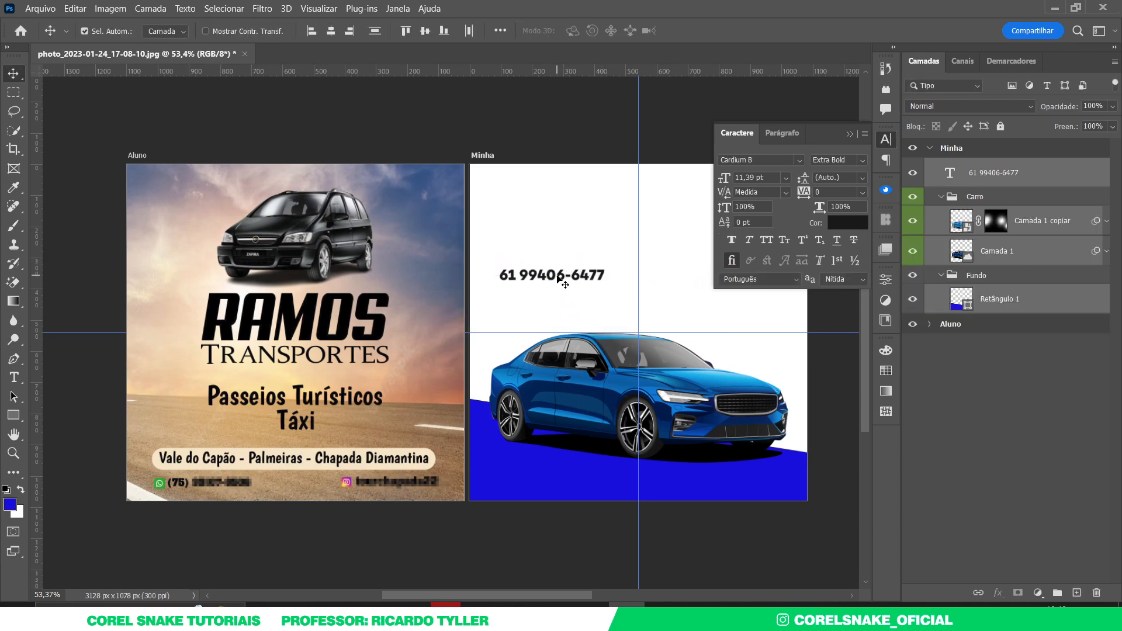
click(577, 231)
drag(587, 279, 604, 477)
- Make the phone number text white, sampling white from the artboard
click(847, 223)
click(587, 206)
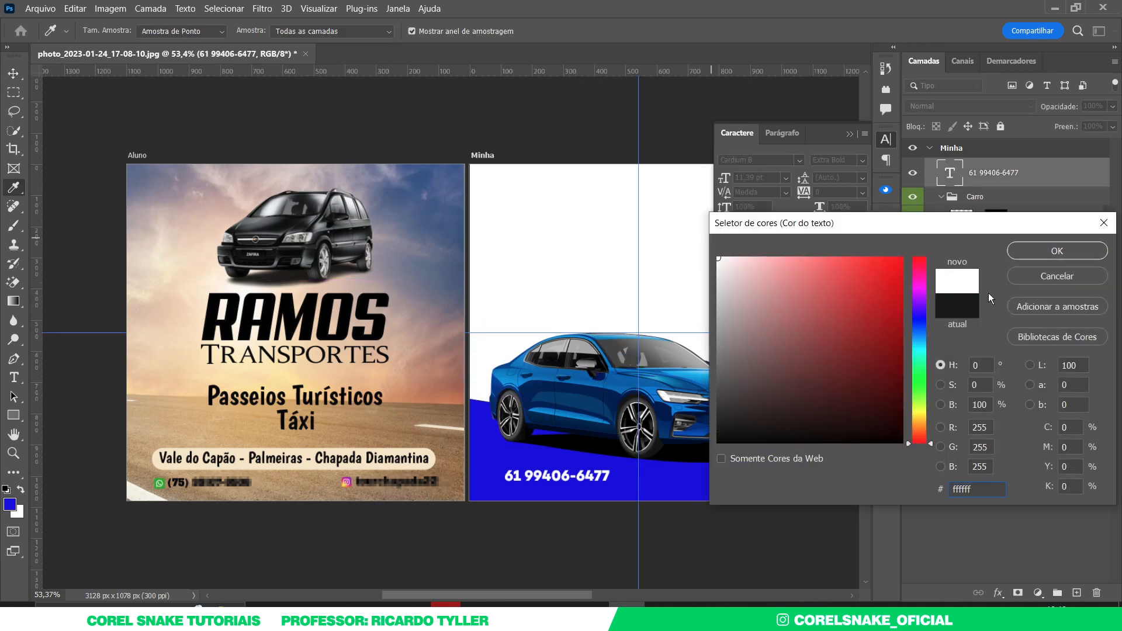
click(1028, 250)
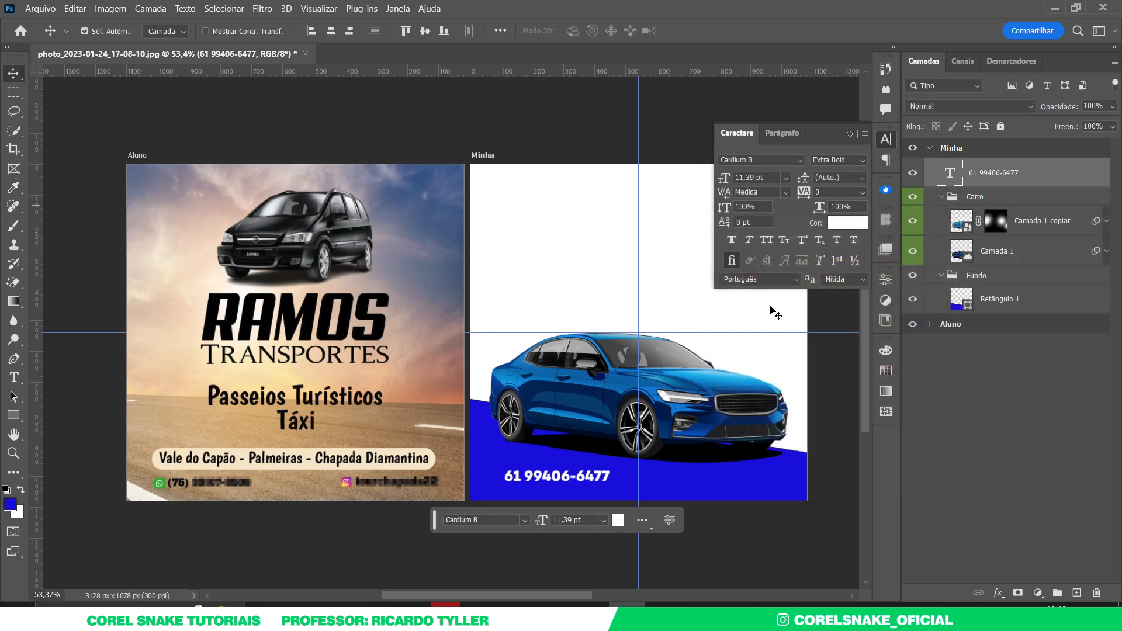
click(886, 145)
- Scale the number down to about 75% (8,56 pt) and reposition it along the blue band
drag(595, 482, 604, 485)
drag(625, 490, 606, 494)
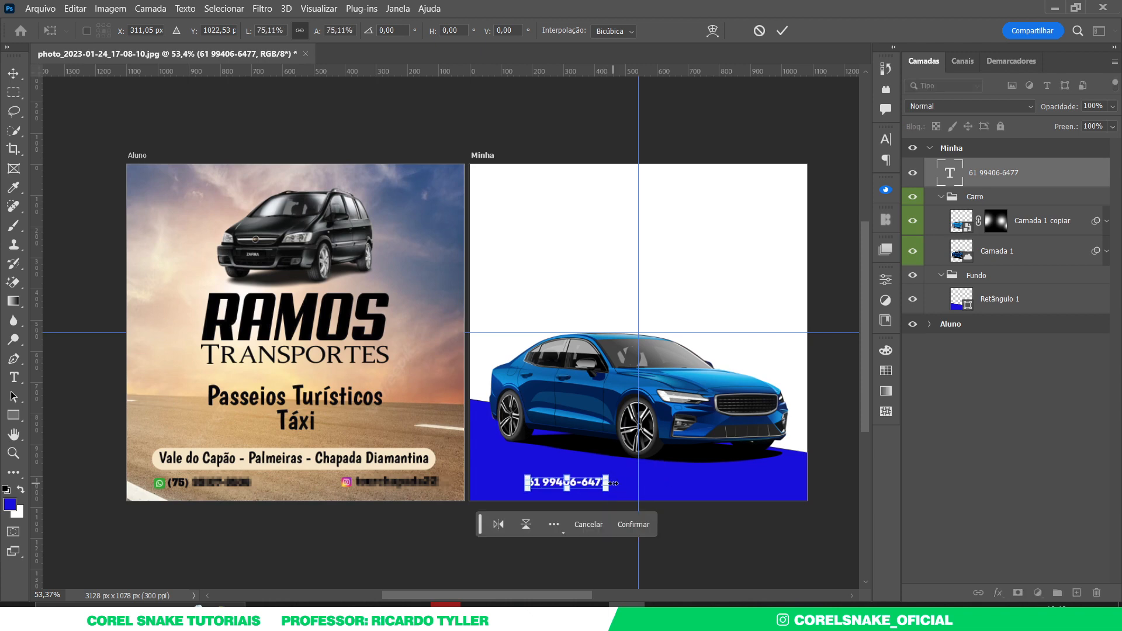
key(Return)
mouse_move(586, 486)
mouse_down()
mouse_move(647, 485)
mouse_move(578, 484)
mouse_move(596, 481)
mouse_up()
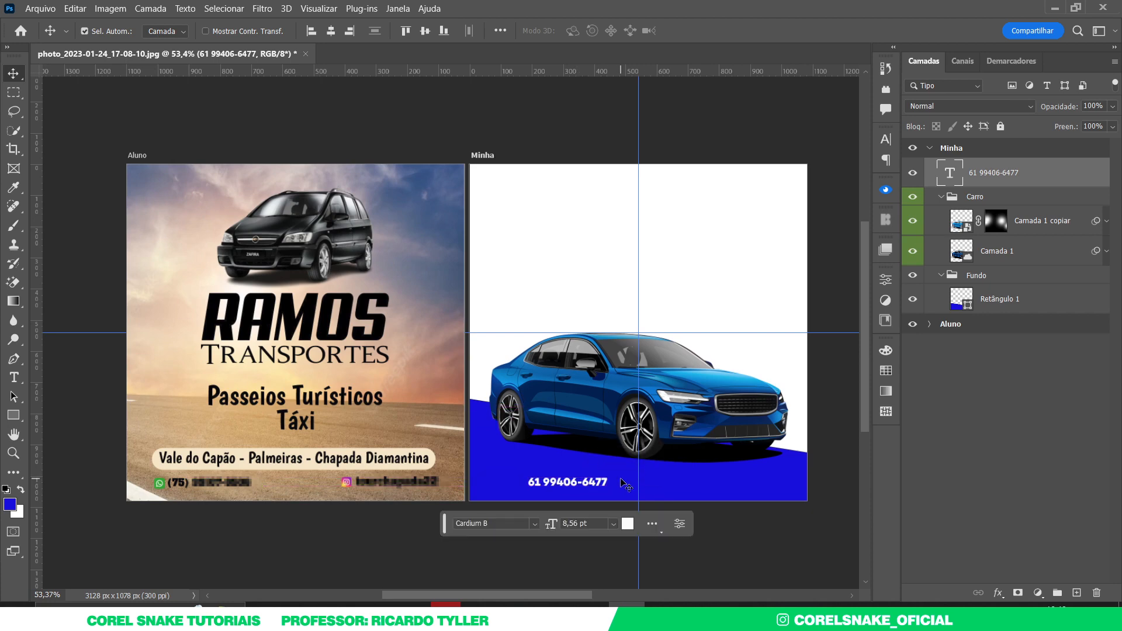
- Drag the whatsapp icon from the DIA A DIA library onto the flyer
click(886, 320)
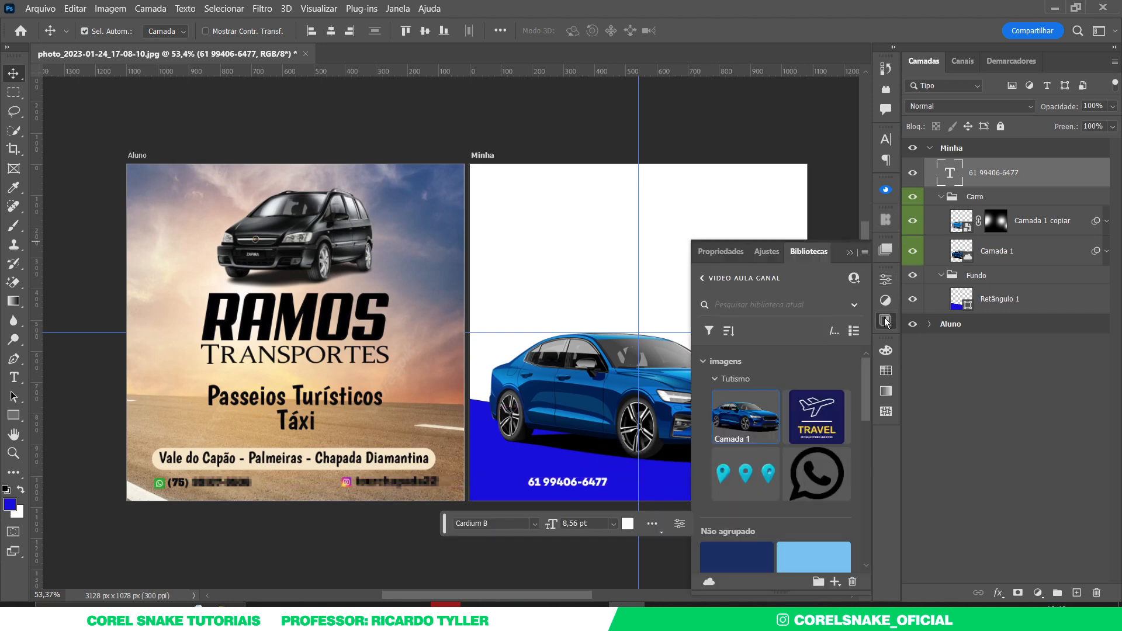
click(699, 279)
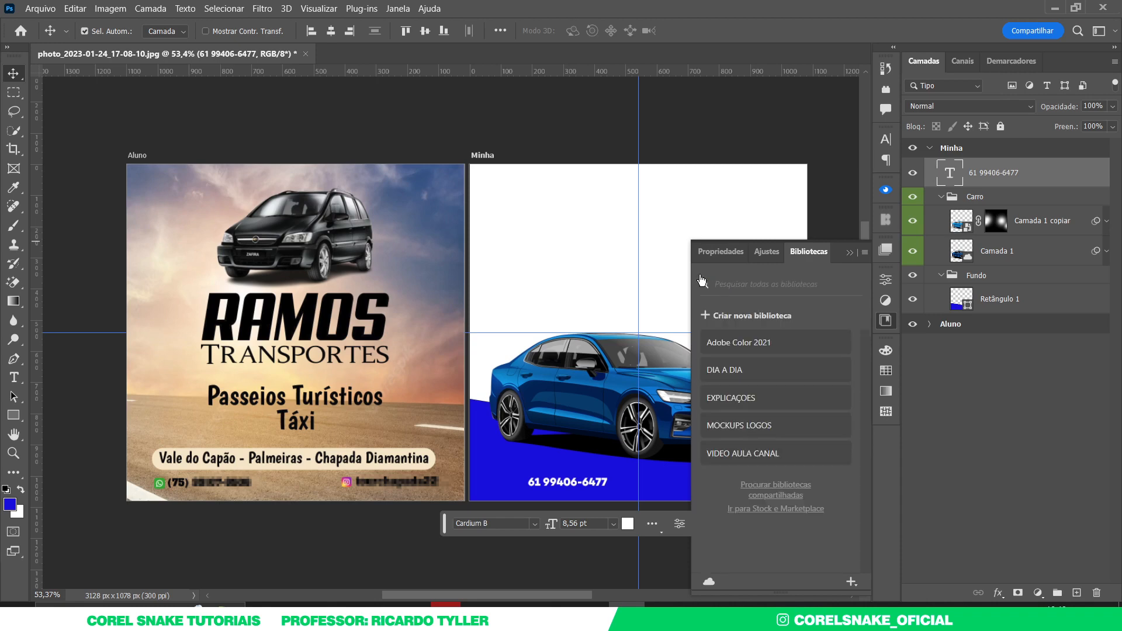
click(731, 370)
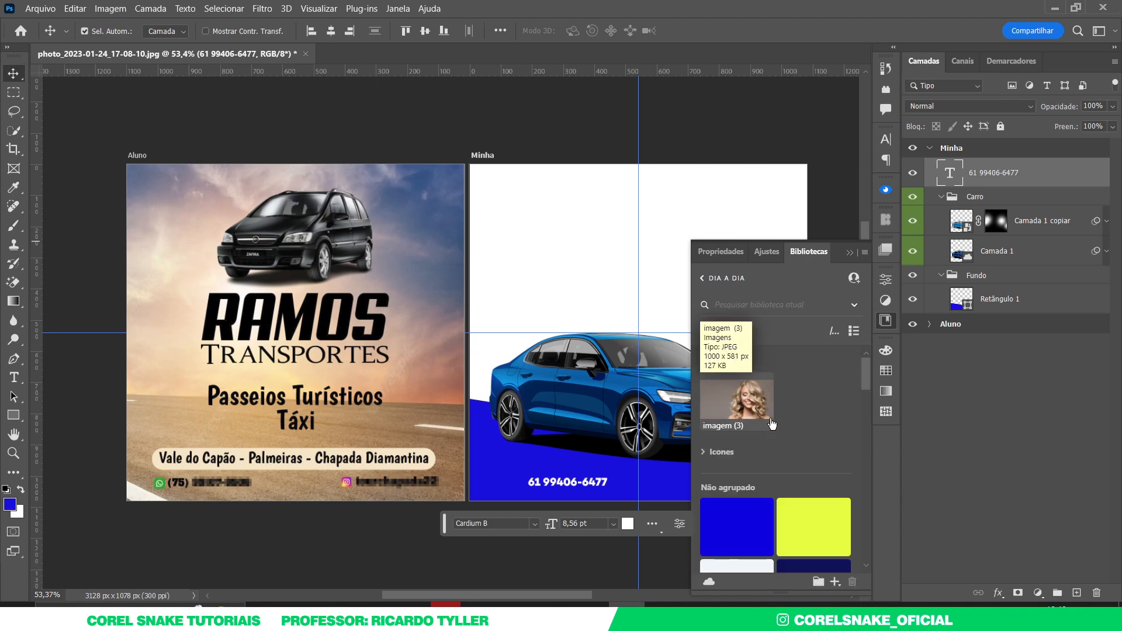
scroll(770, 419, down, 4)
scroll(770, 420, up, 4)
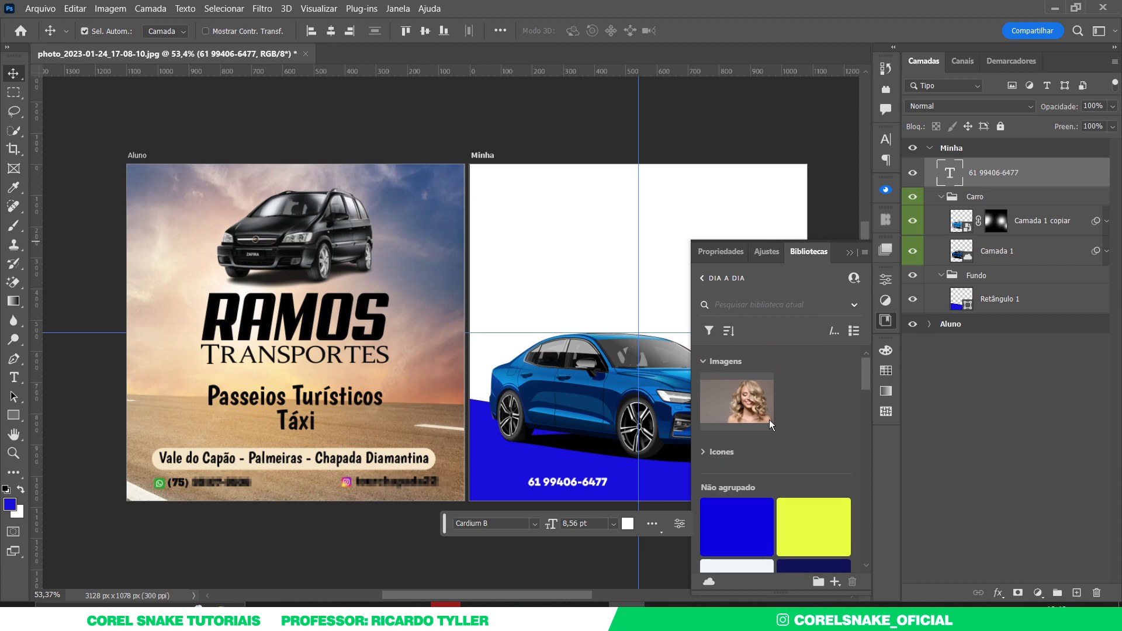
click(726, 451)
scroll(792, 474, down, 3)
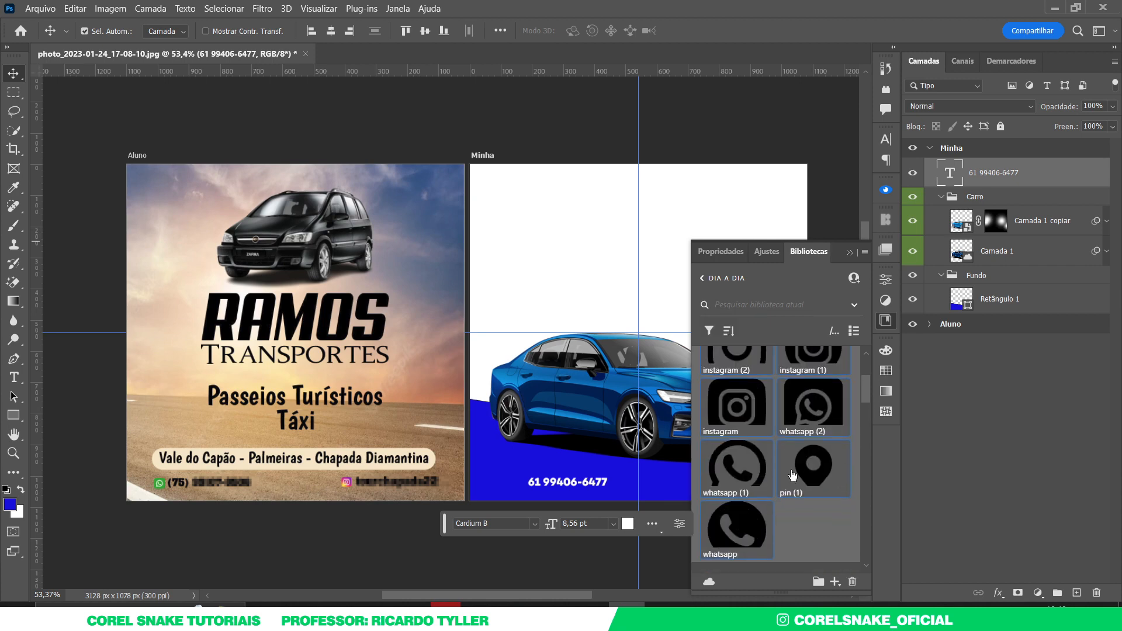
scroll(793, 474, down, 2)
drag(752, 381, 570, 432)
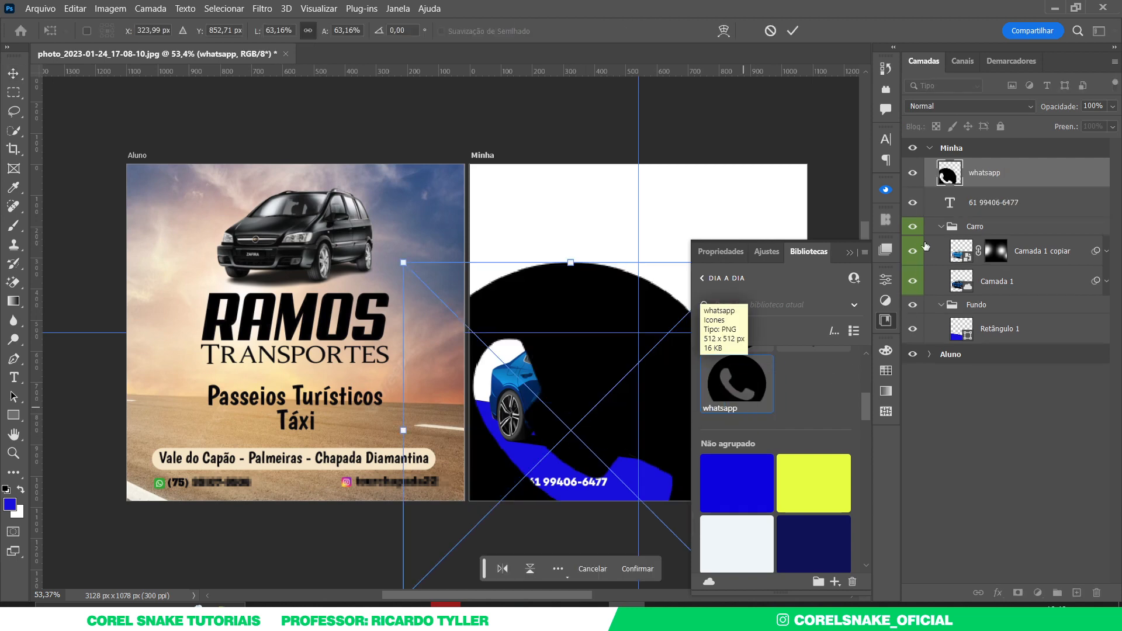
- Shrink the WhatsApp icon and turn it white with Hue/Saturation Lightness +100
click(886, 327)
drag(736, 266, 594, 408)
key(Return)
key(ctrl+u)
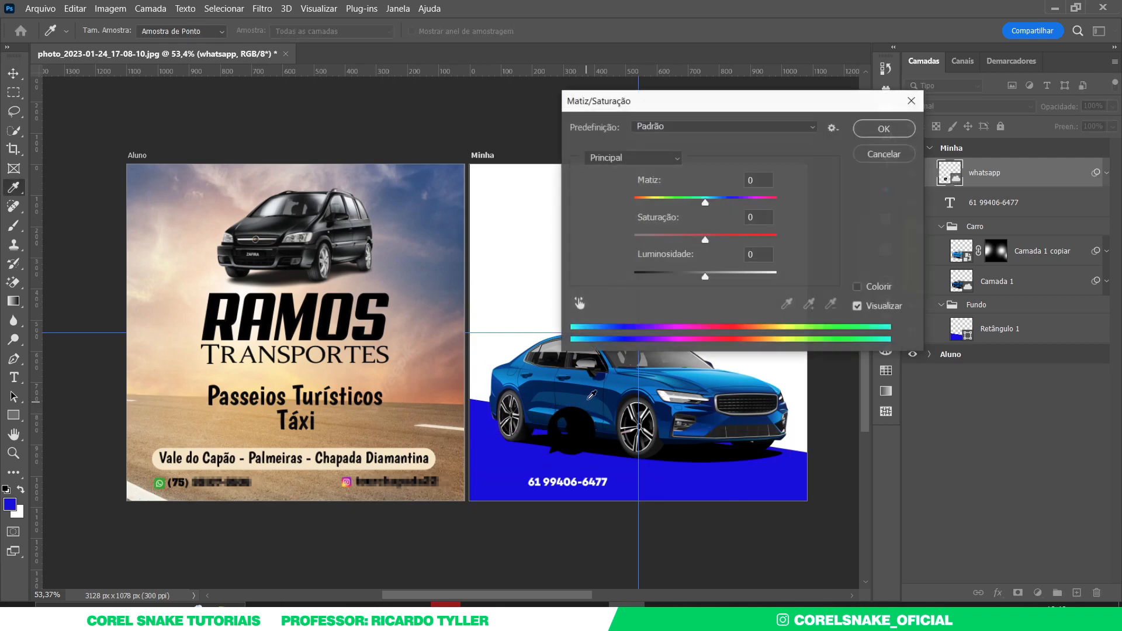
drag(705, 275, 790, 282)
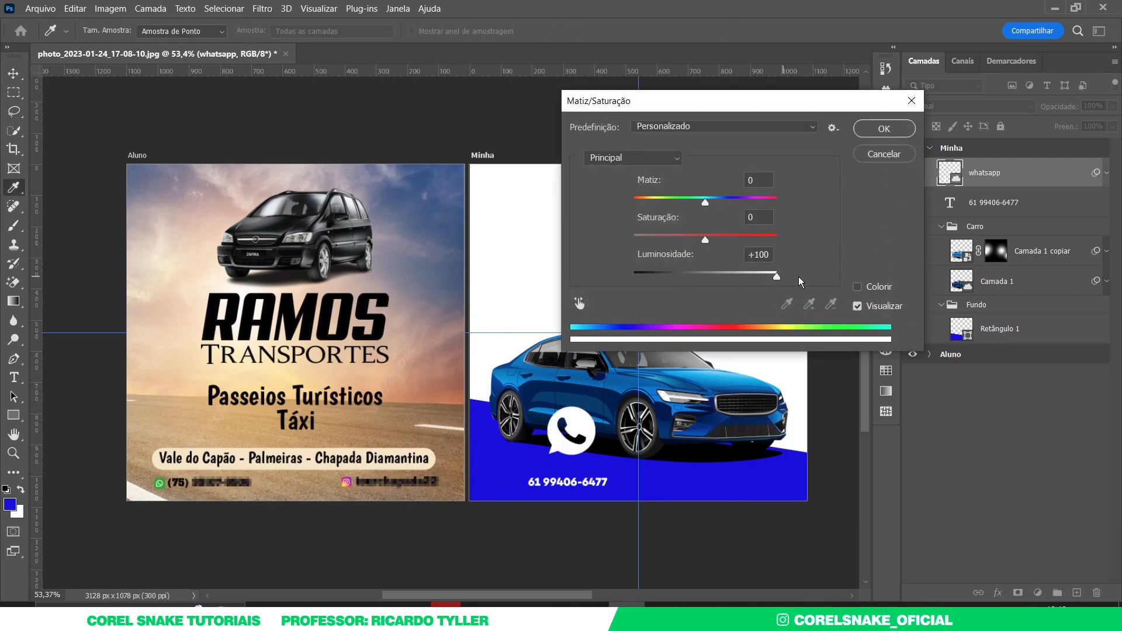
click(884, 129)
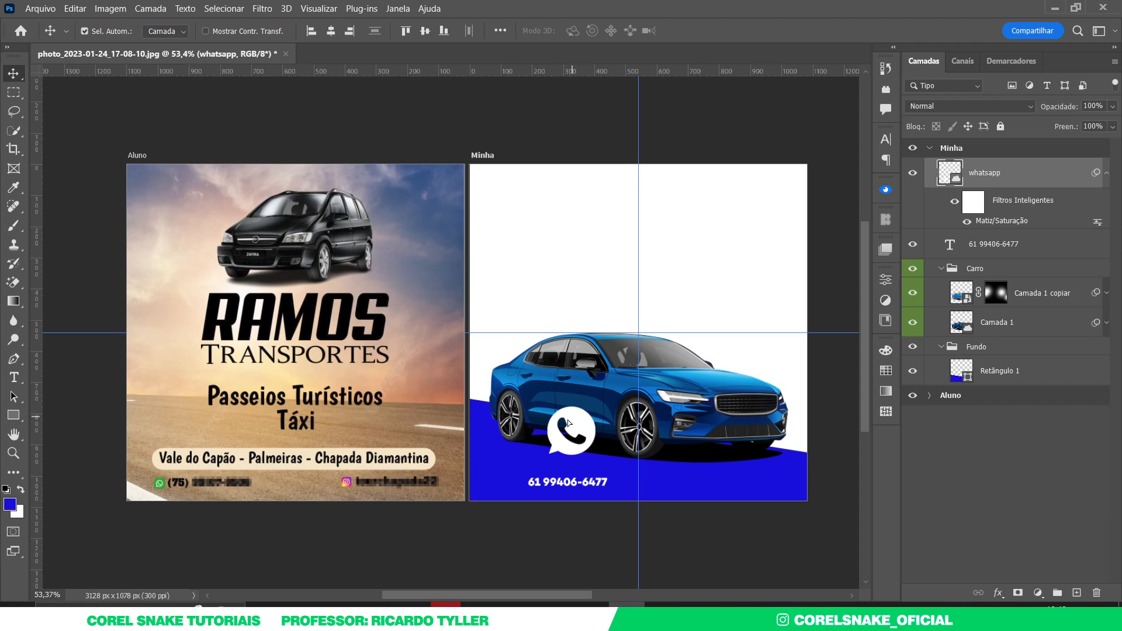
- Shrink the WhatsApp icon to a small size and place it beside the phone number
key(ctrl+t)
drag(537, 430, 506, 461)
key(Return)
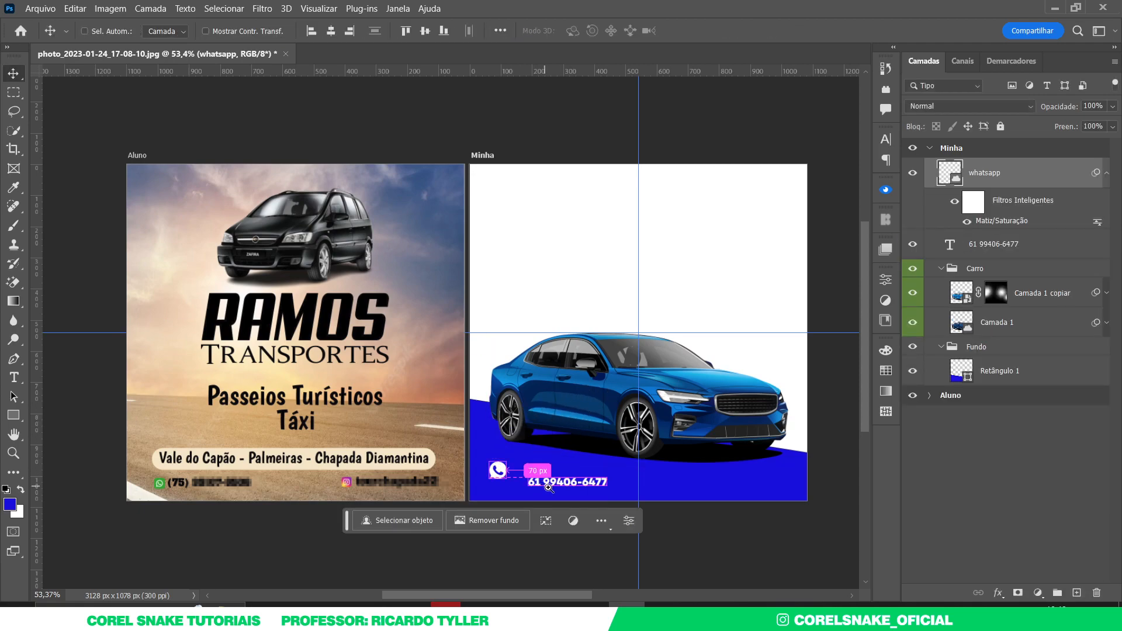
scroll(543, 485, up, 9)
drag(306, 386, 395, 446)
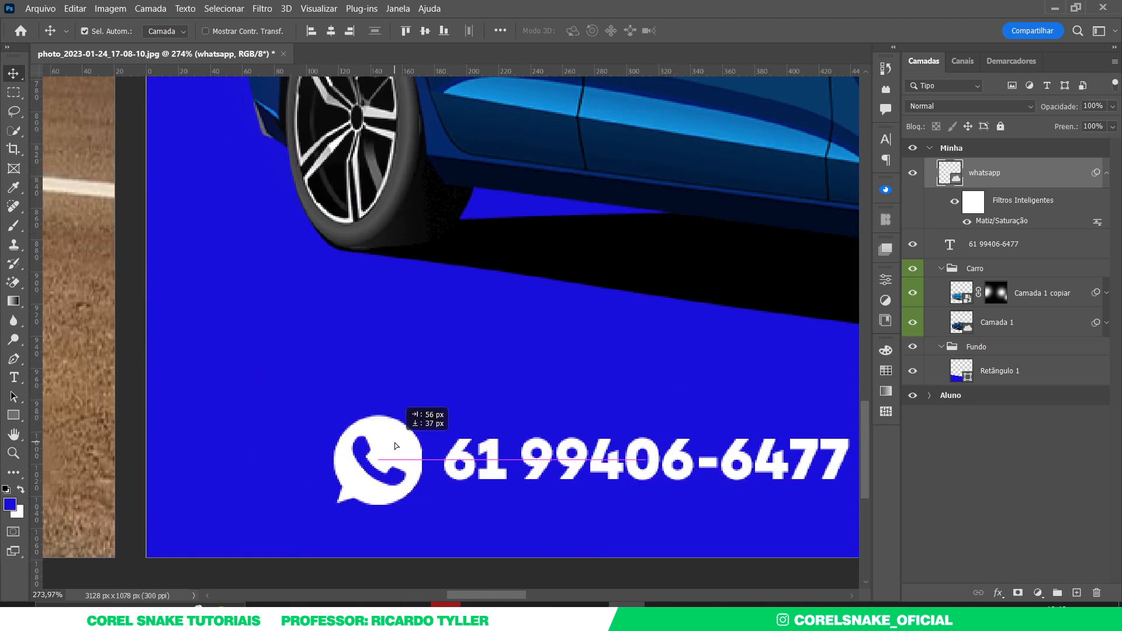
key(ctrl+t)
drag(415, 423, 422, 450)
key(Return)
- Nudge the icon closer to the number and duplicate the number to the right
key(ctrl+t)
key(Return)
drag(433, 383, 343, 389)
drag(559, 391, 603, 397)
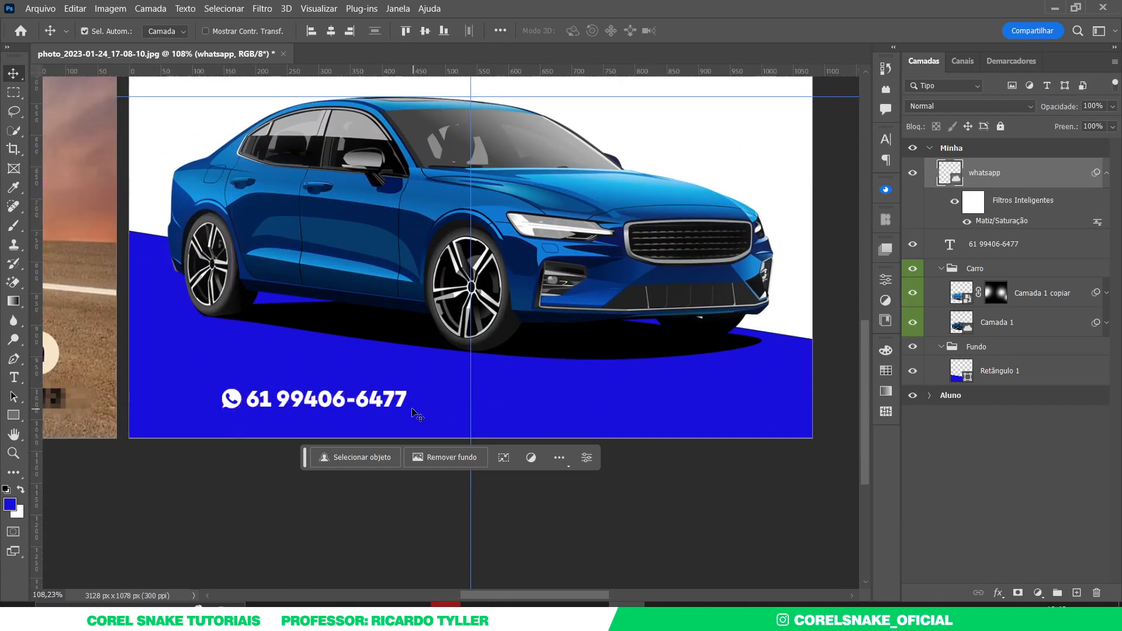
drag(392, 398, 657, 398)
- Replace the copied number's text with the Instagram handle and commit it
double_click(605, 402)
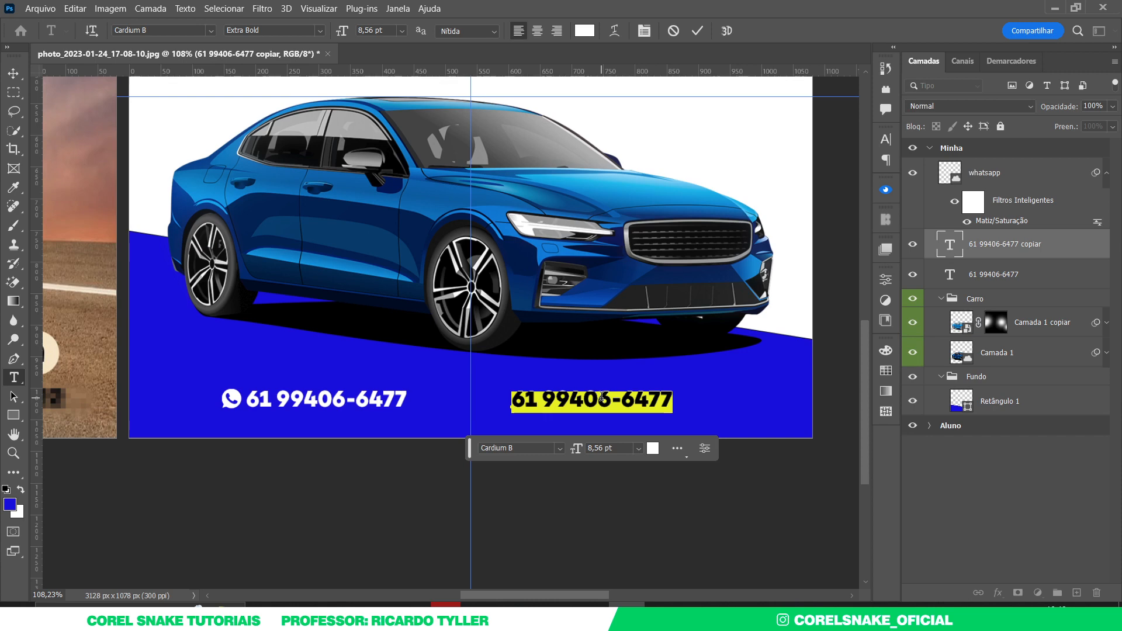
text(@)
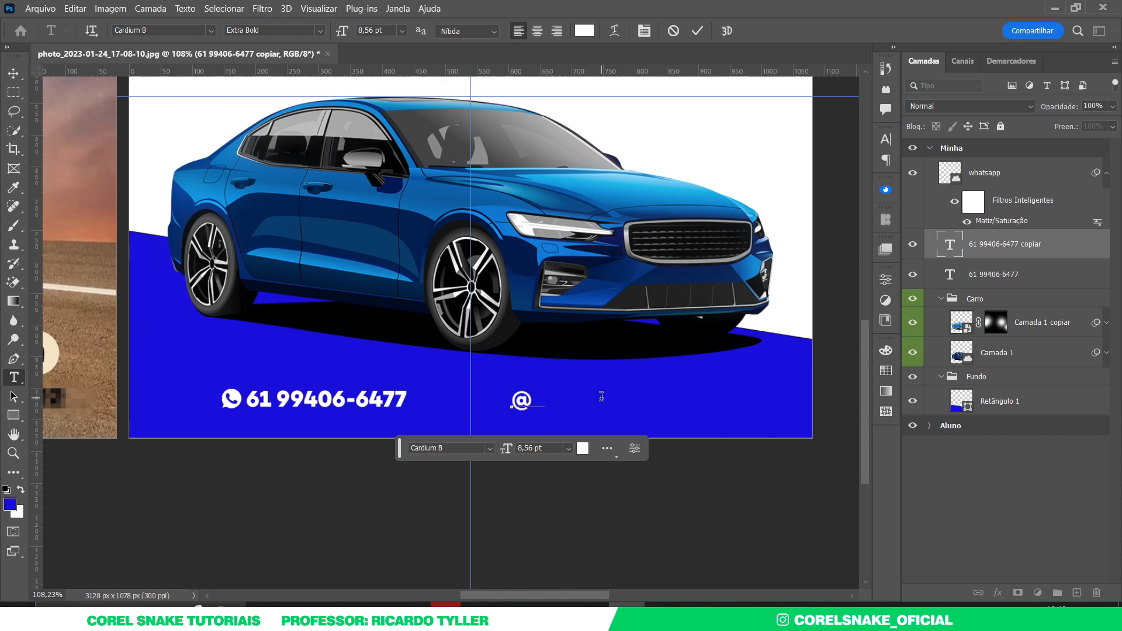
text(corelsnake)
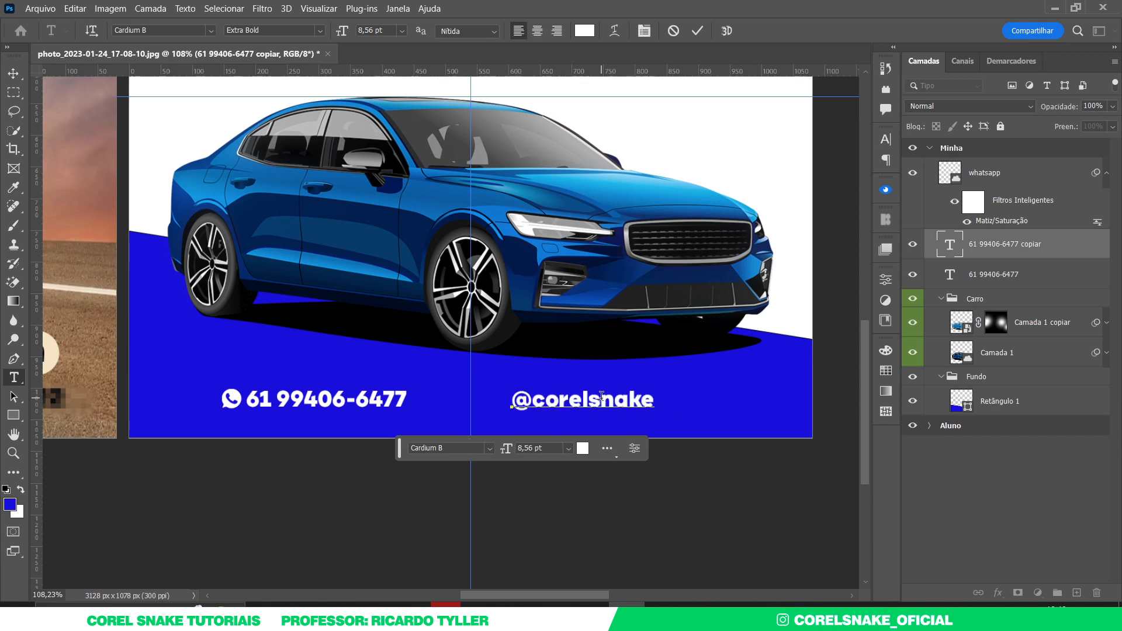
text(_oficial)
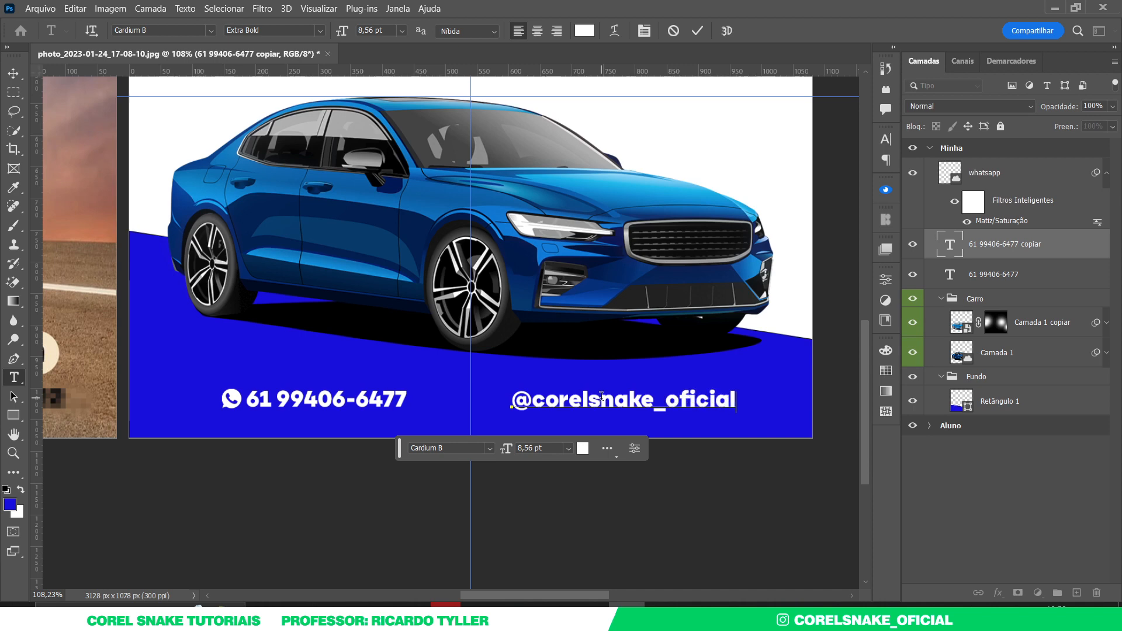
click(6, 75)
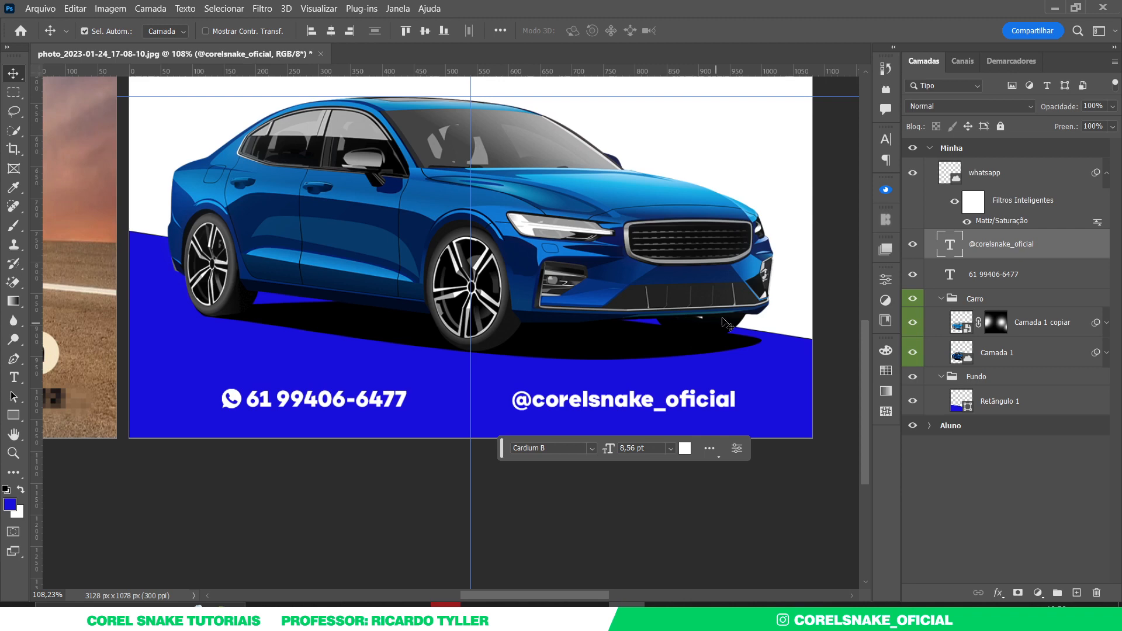
- Change the handle's Cardium B font style from Extra Bold to Medium
click(889, 139)
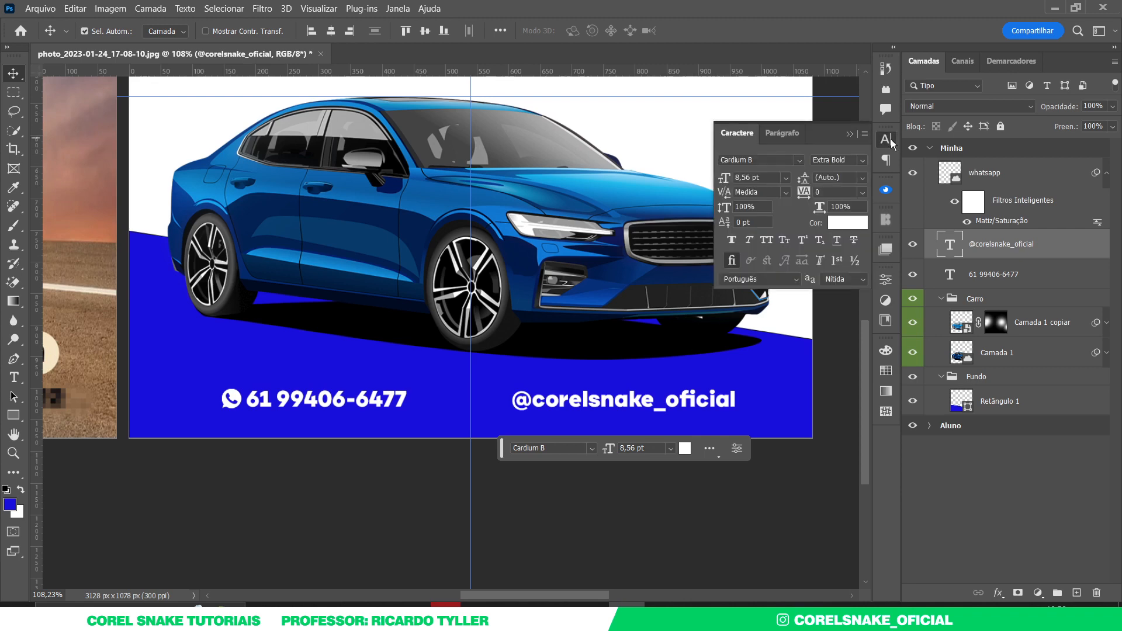
click(863, 161)
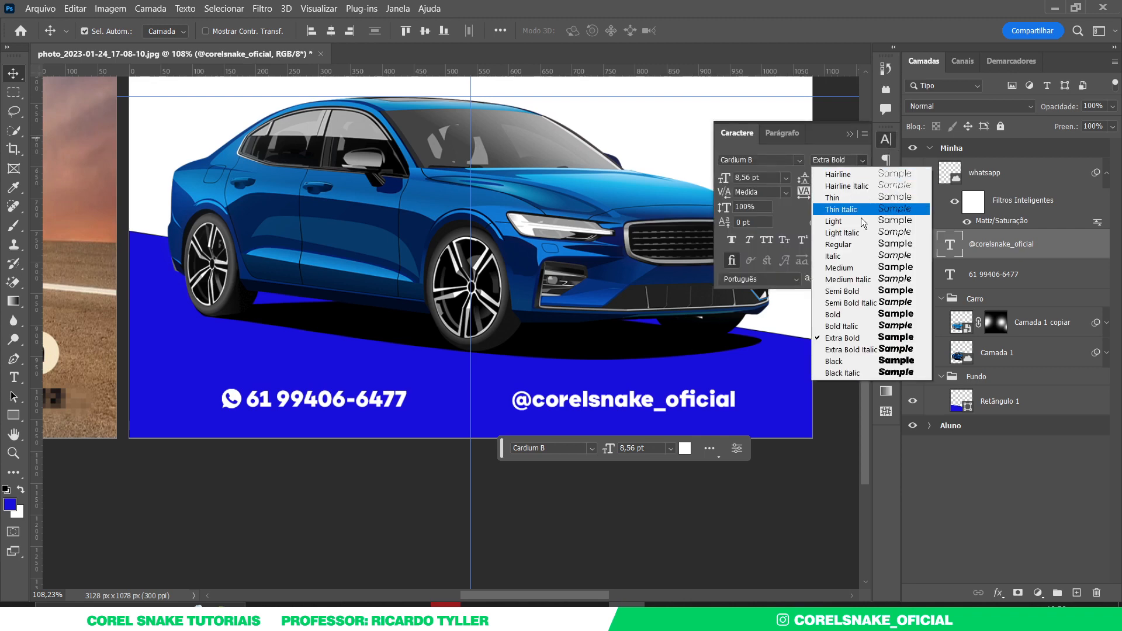
click(861, 255)
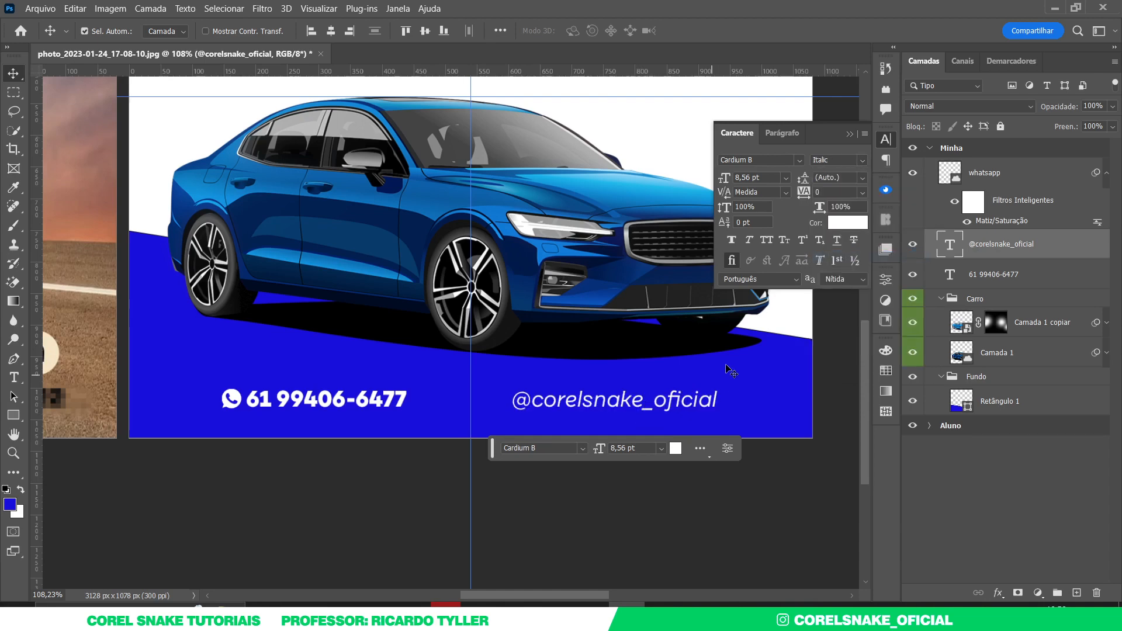
click(865, 160)
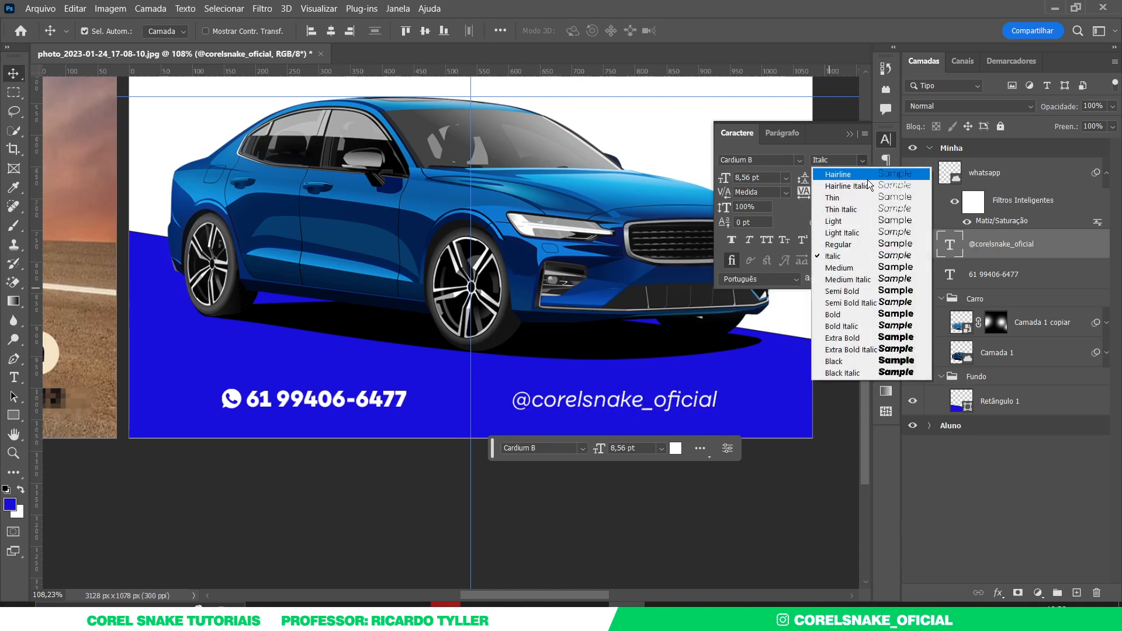
click(872, 265)
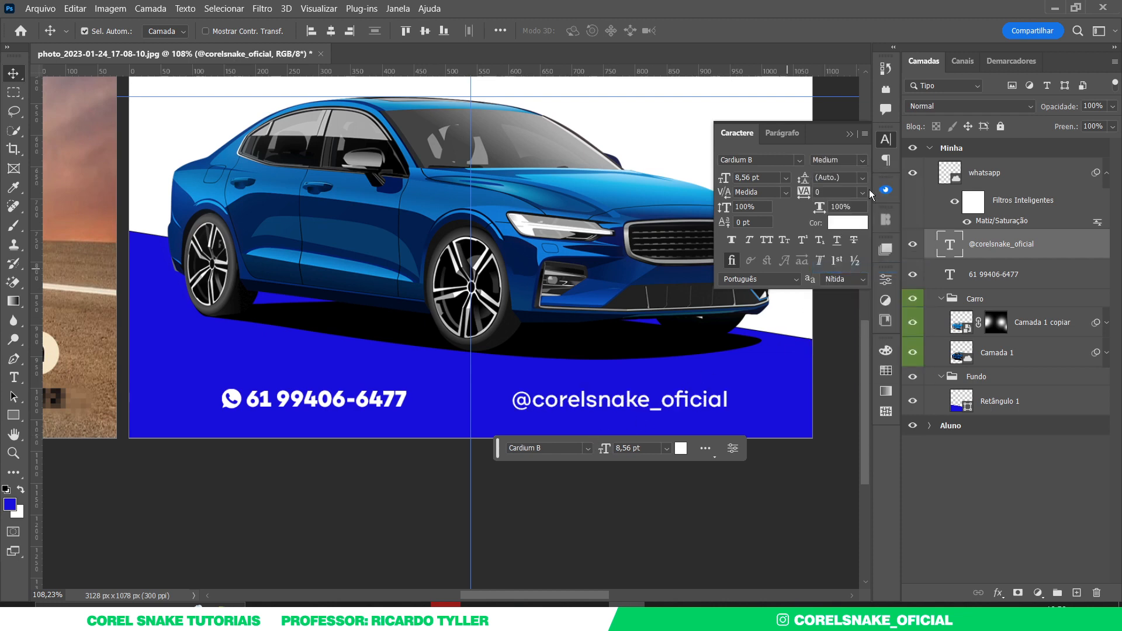
click(891, 137)
key(ctrl+0)
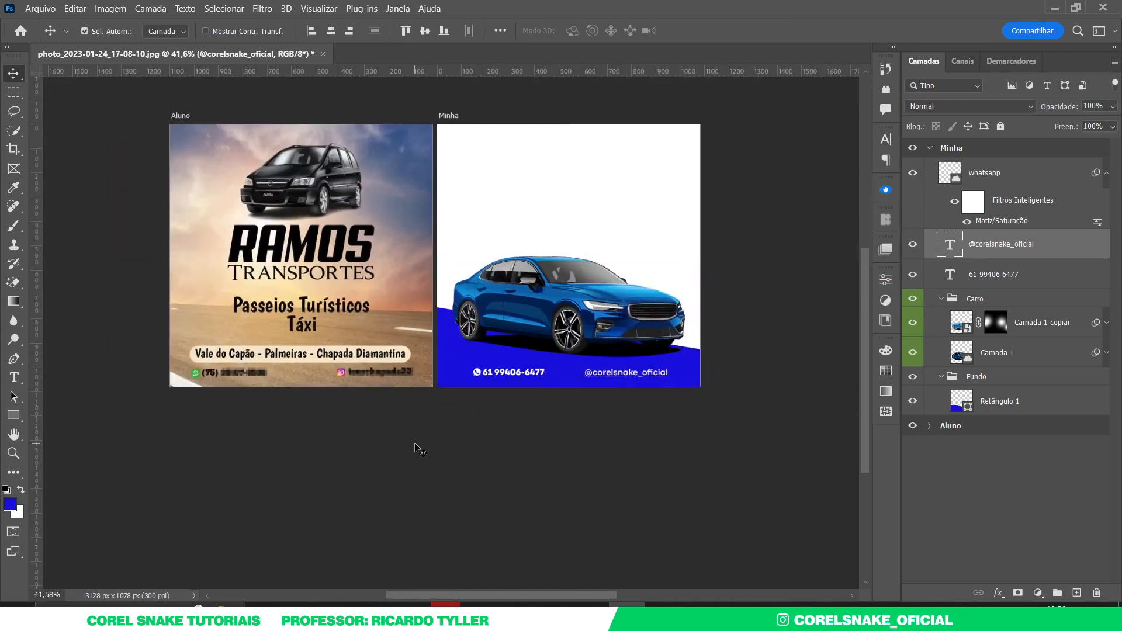
click(419, 449)
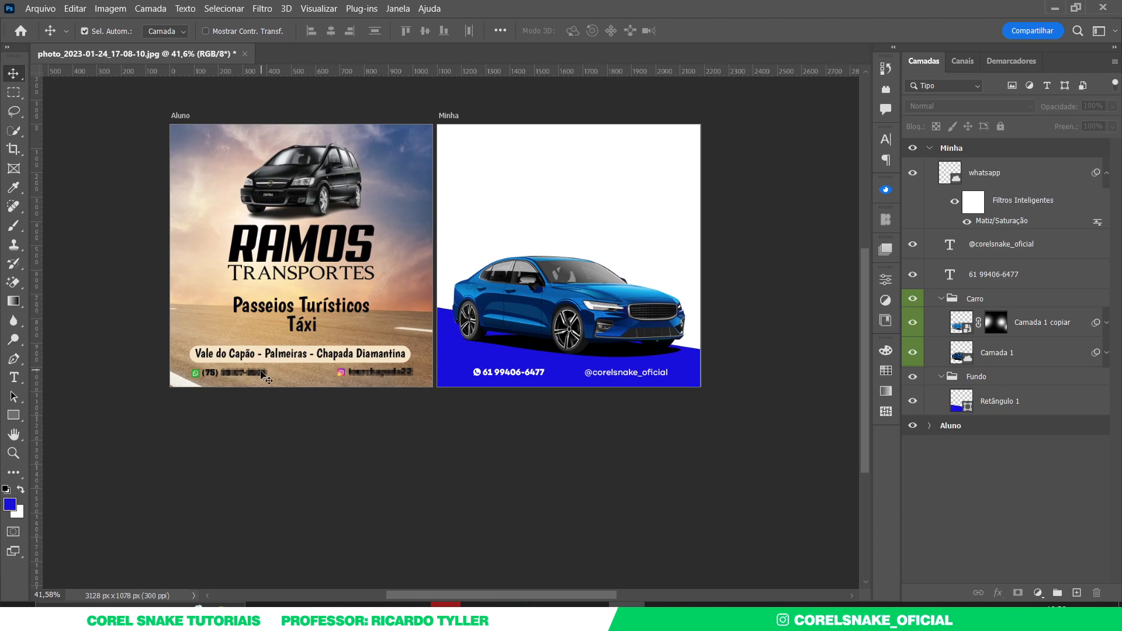
drag(219, 377, 273, 374)
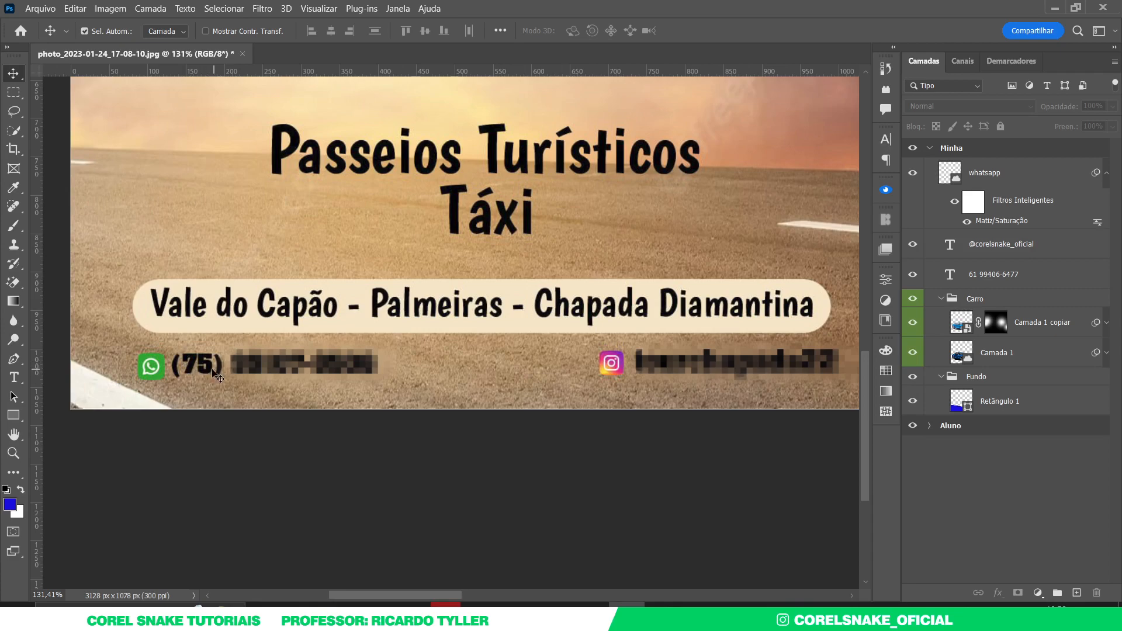
key(ctrl+0)
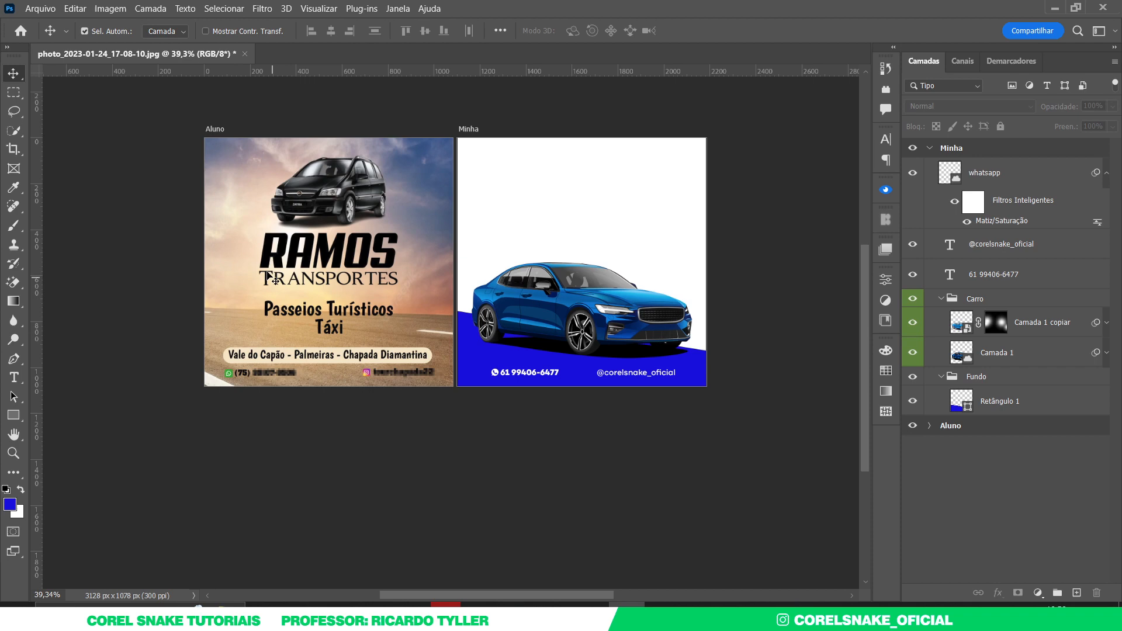
drag(267, 315, 298, 312)
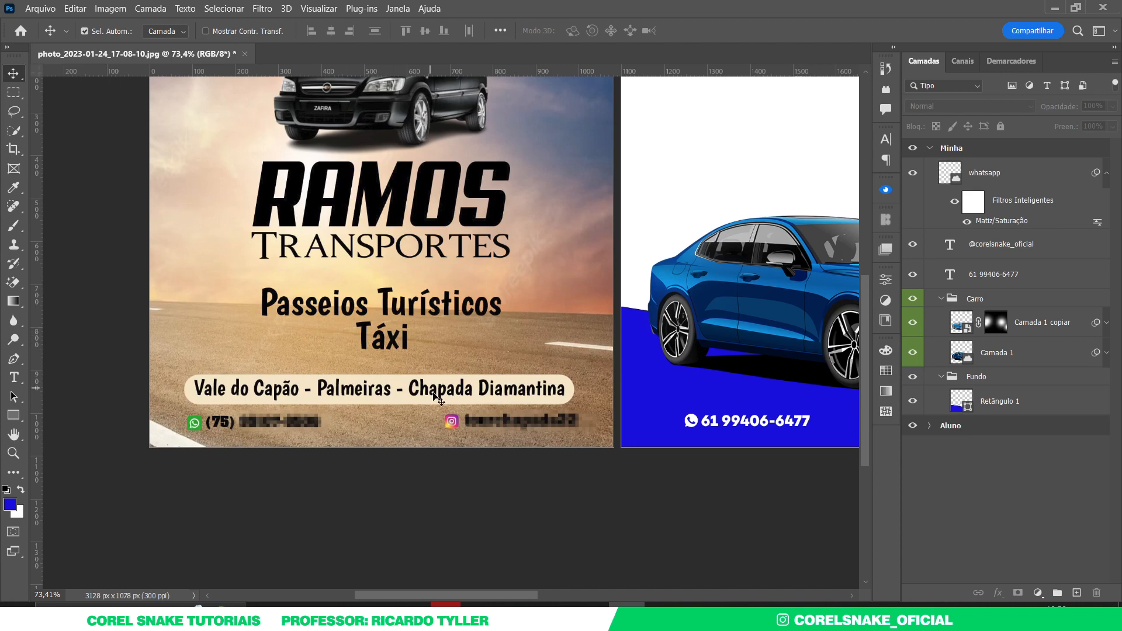
drag(402, 369, 363, 371)
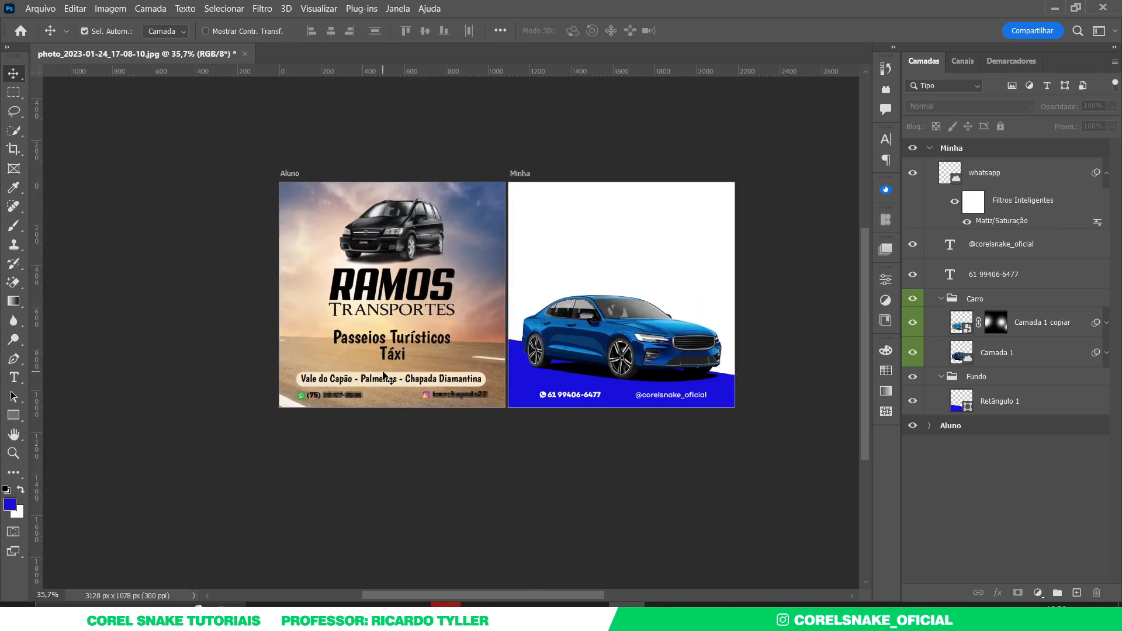
drag(438, 306, 460, 326)
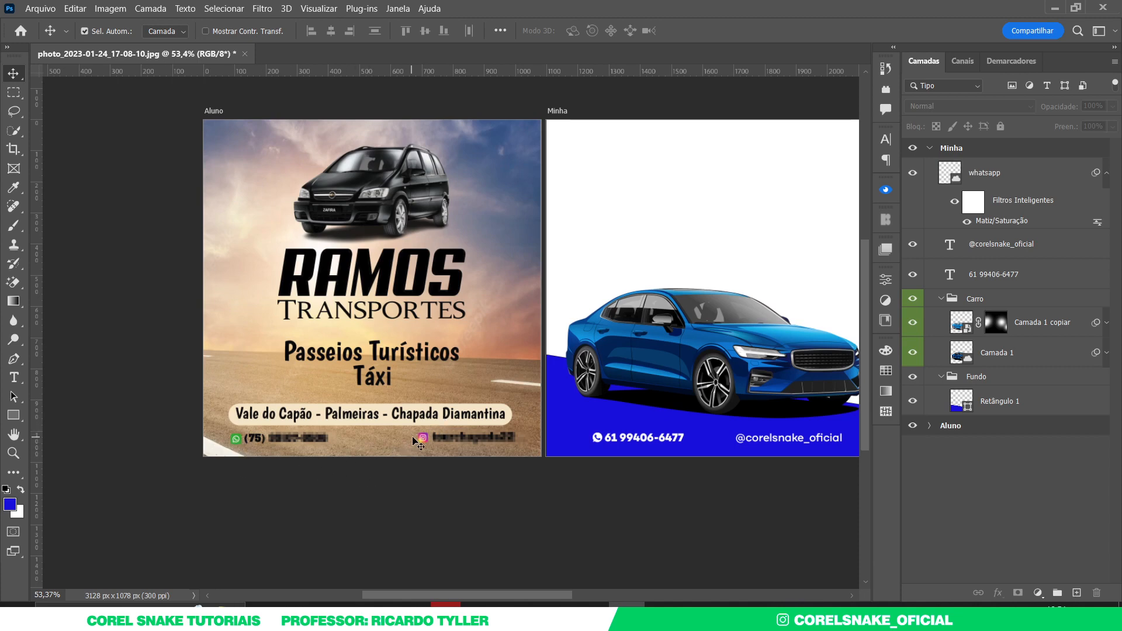
drag(626, 415, 412, 411)
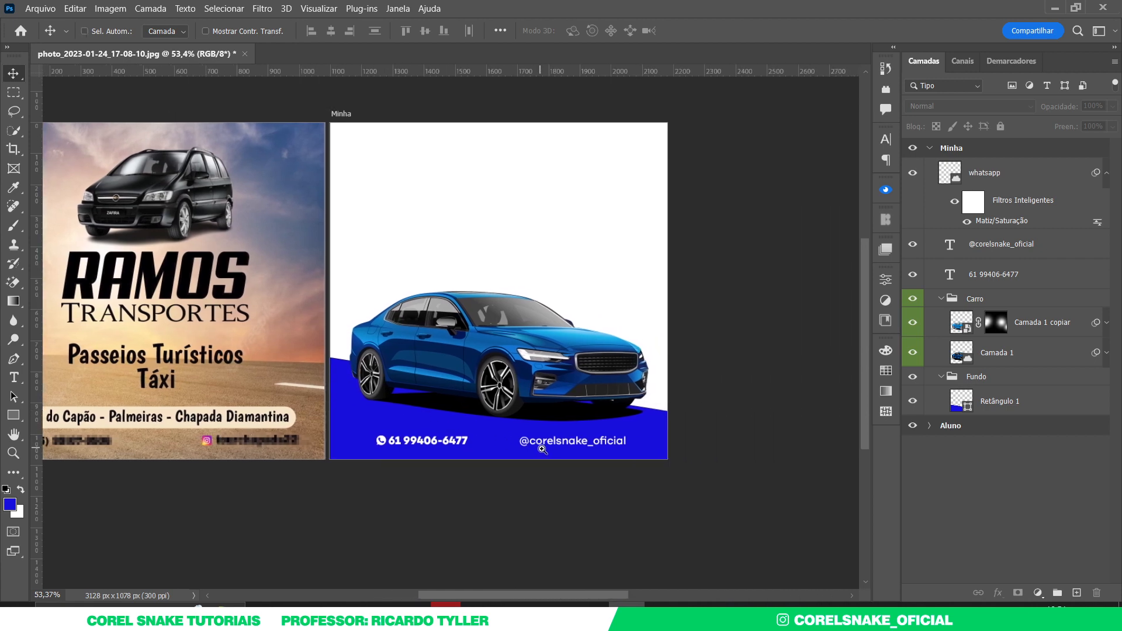
drag(553, 441, 581, 442)
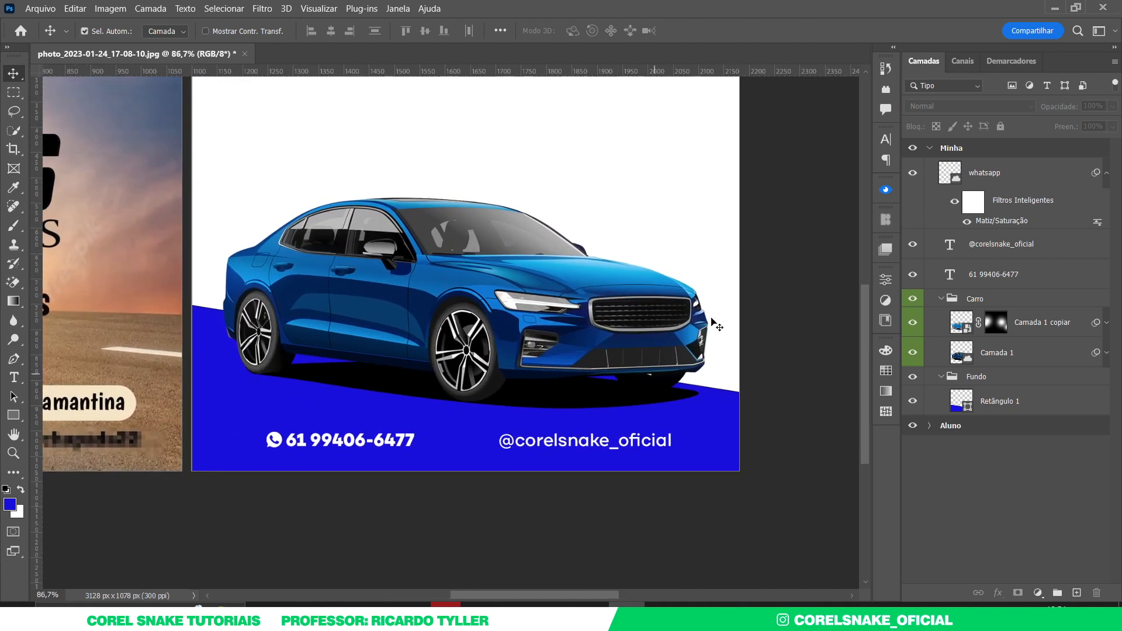
- Place the Instagram icon from Libraries, shrink it, and whiten it with Lightness +100
click(885, 318)
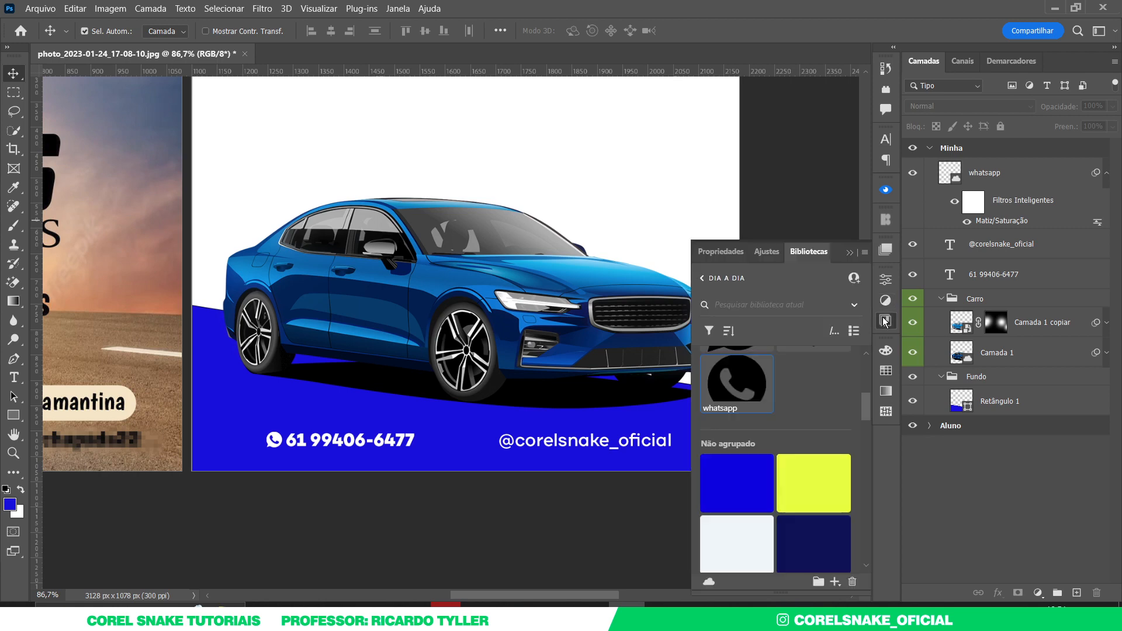
scroll(763, 380, up, 5)
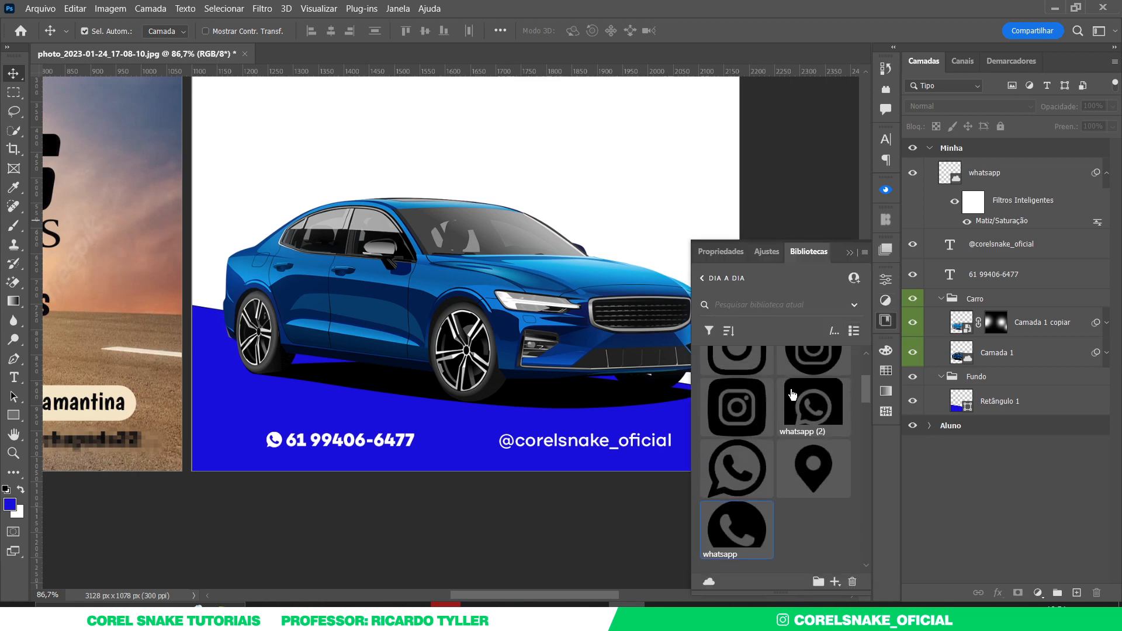
drag(812, 416, 458, 461)
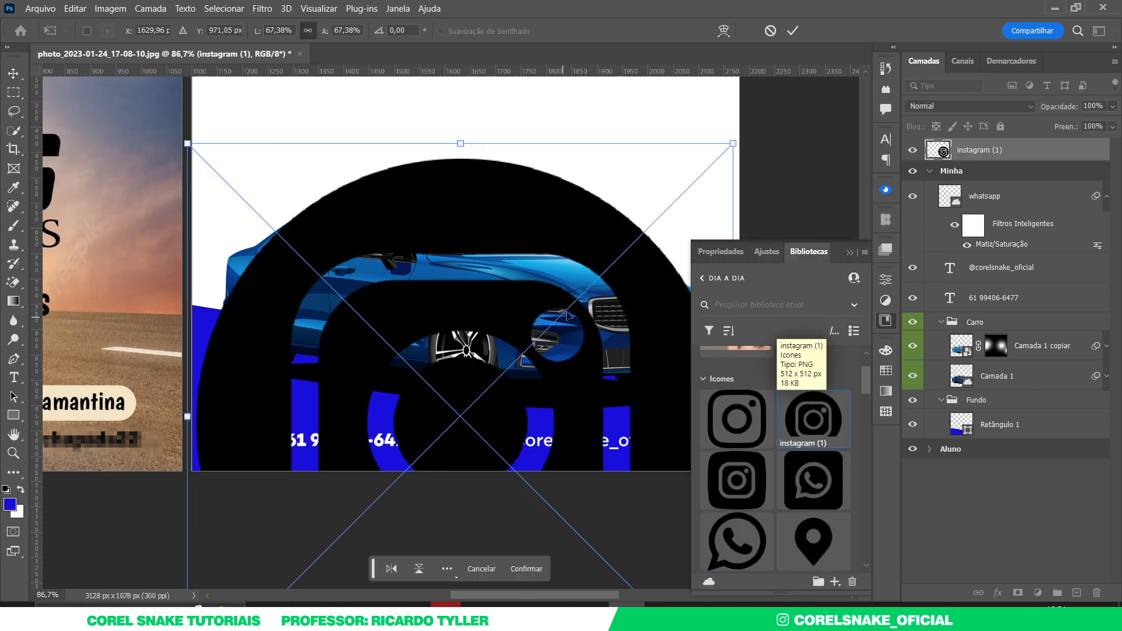
drag(731, 143, 479, 401)
key(Return)
key(ctrl+u)
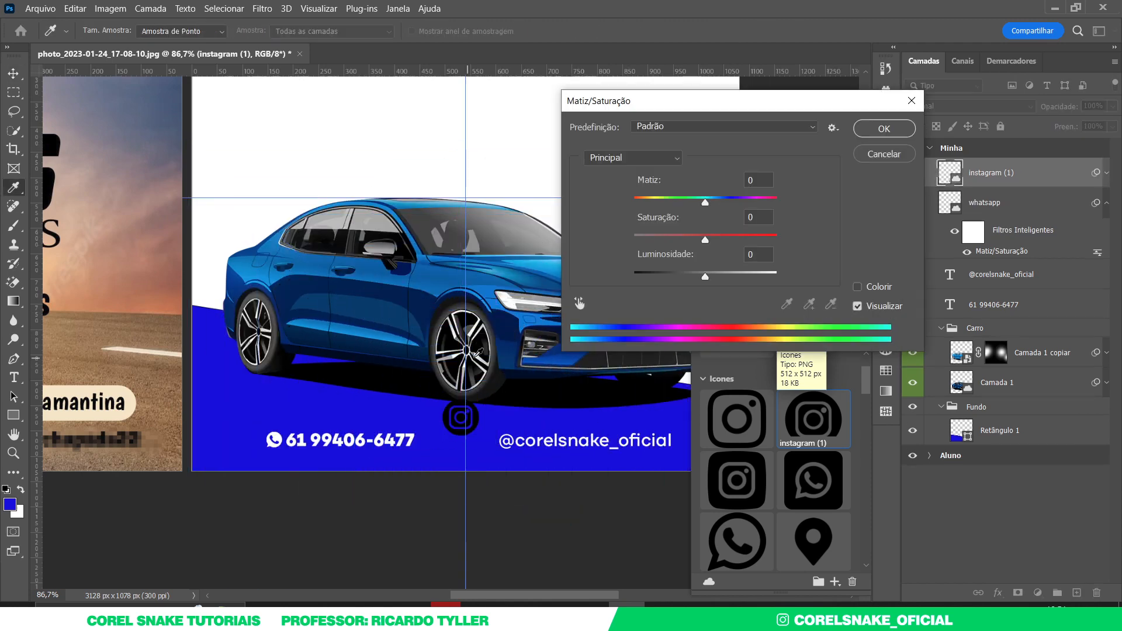
drag(704, 278, 776, 273)
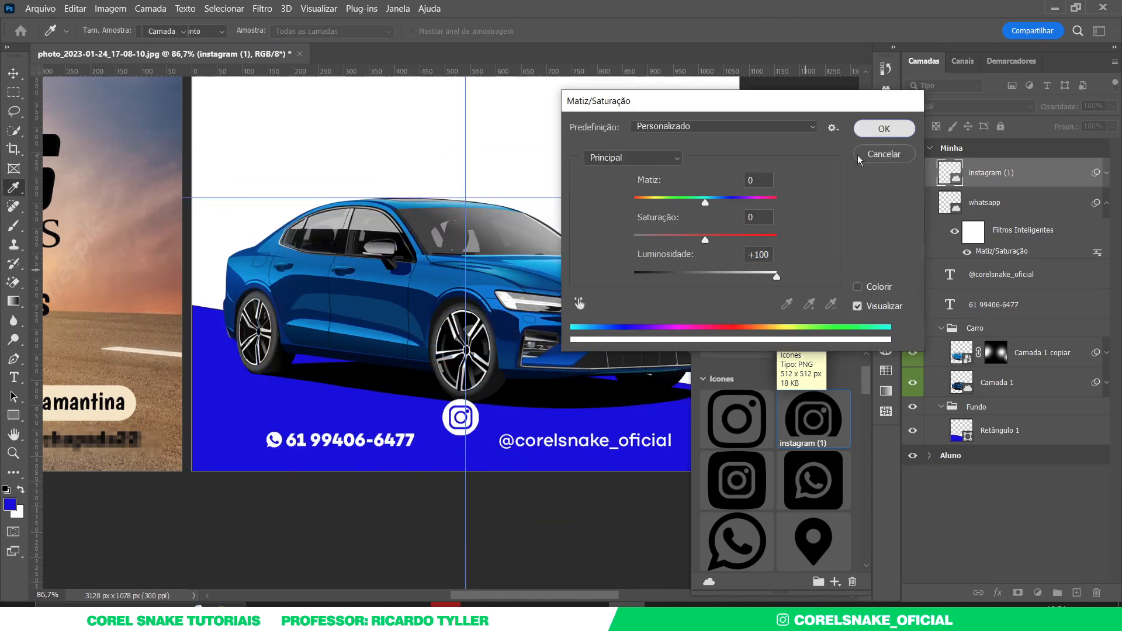
click(884, 128)
- Scale the Instagram icon to text height and set it beside the handle text
drag(507, 448, 555, 438)
drag(425, 362, 465, 417)
key(ctrl+t)
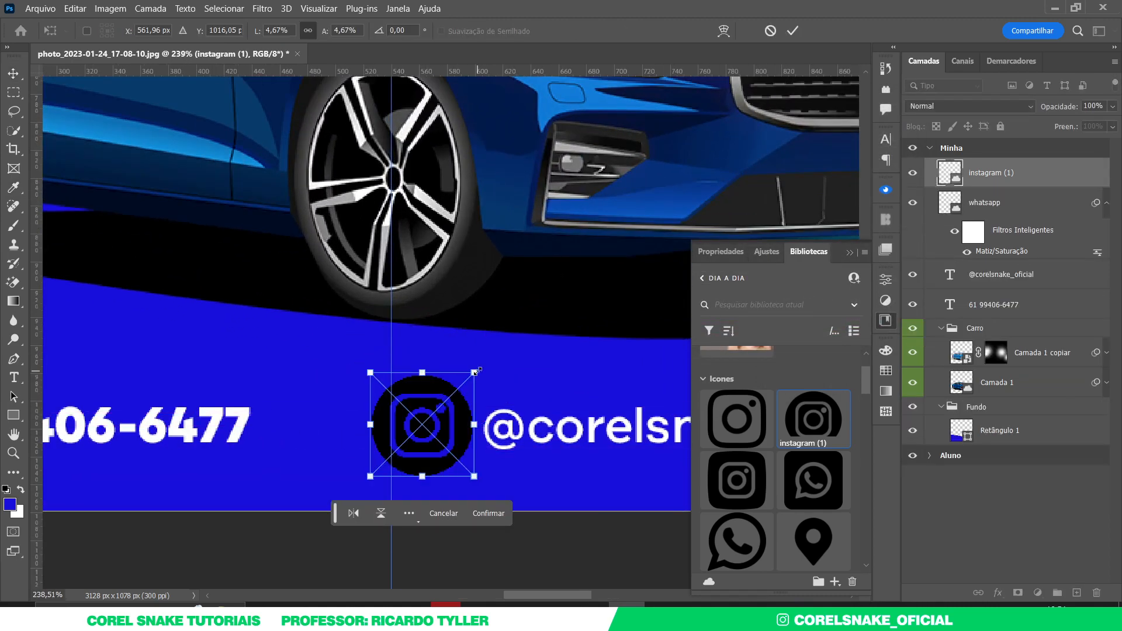
drag(473, 376, 467, 396)
key(Return)
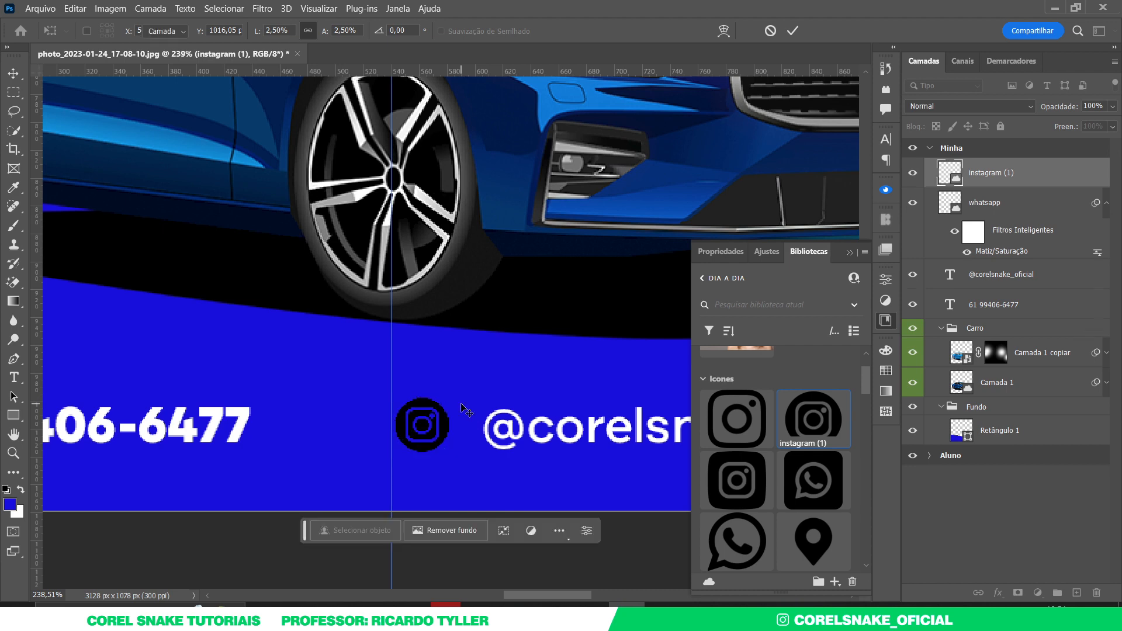
drag(442, 411, 465, 411)
- Shrink the handle text slightly
click(512, 435)
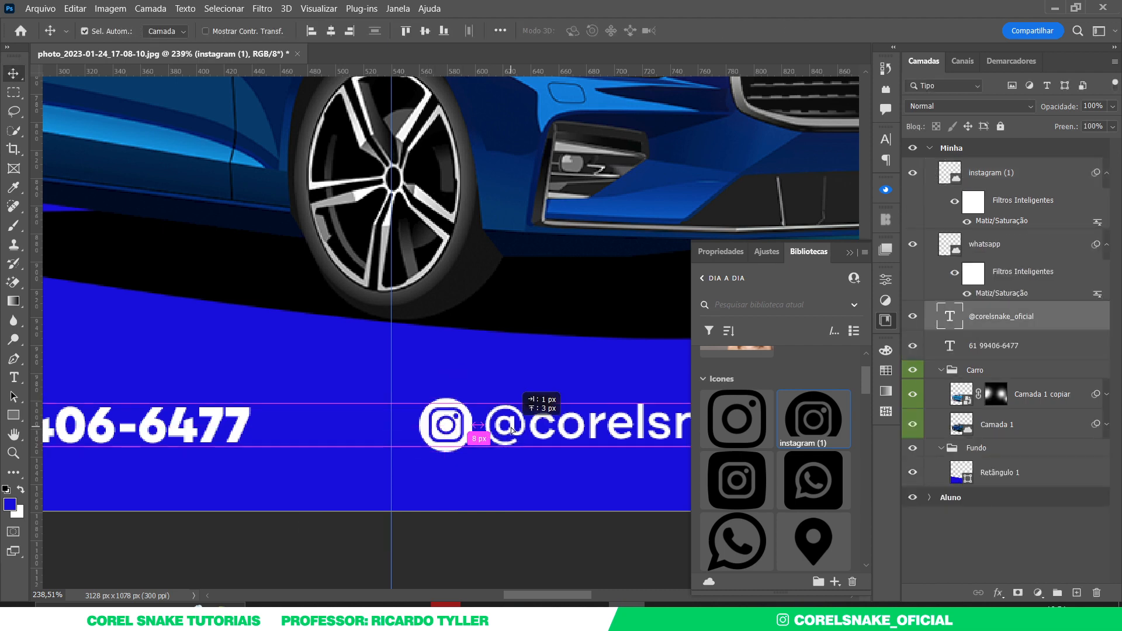
scroll(502, 421, down, 6)
scroll(419, 413, up, 5)
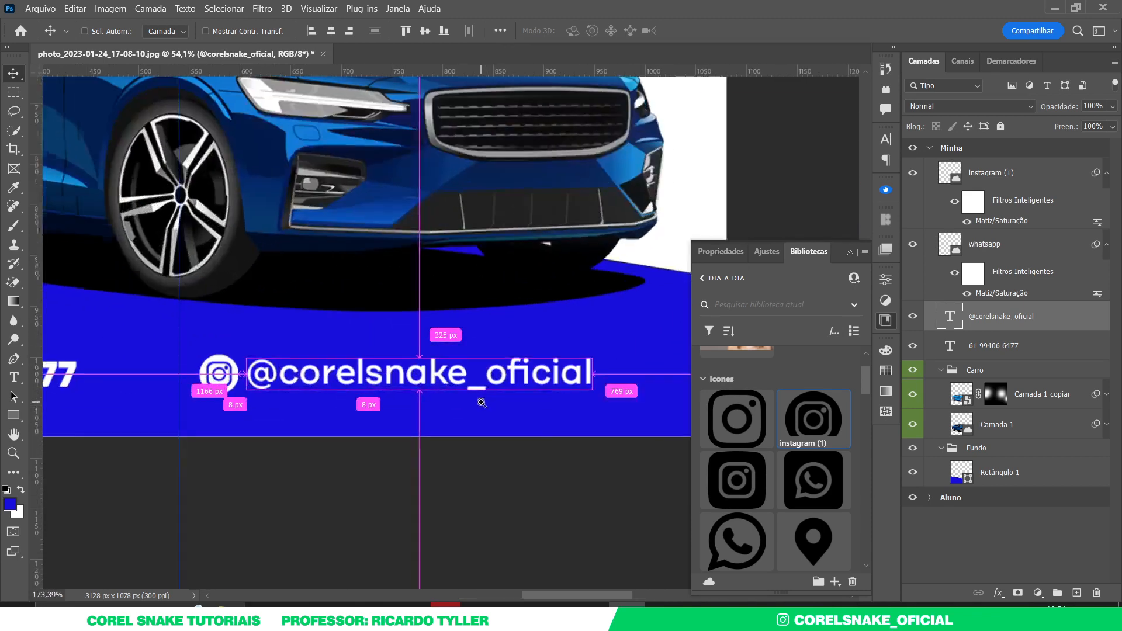
key(ctrl+t)
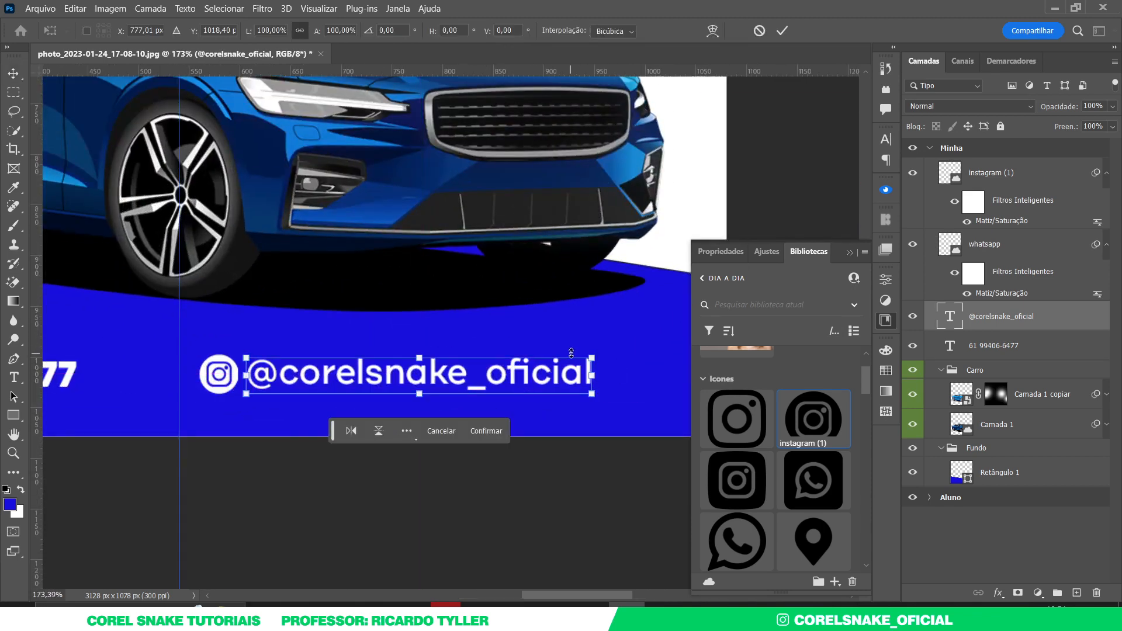
drag(592, 357, 475, 391)
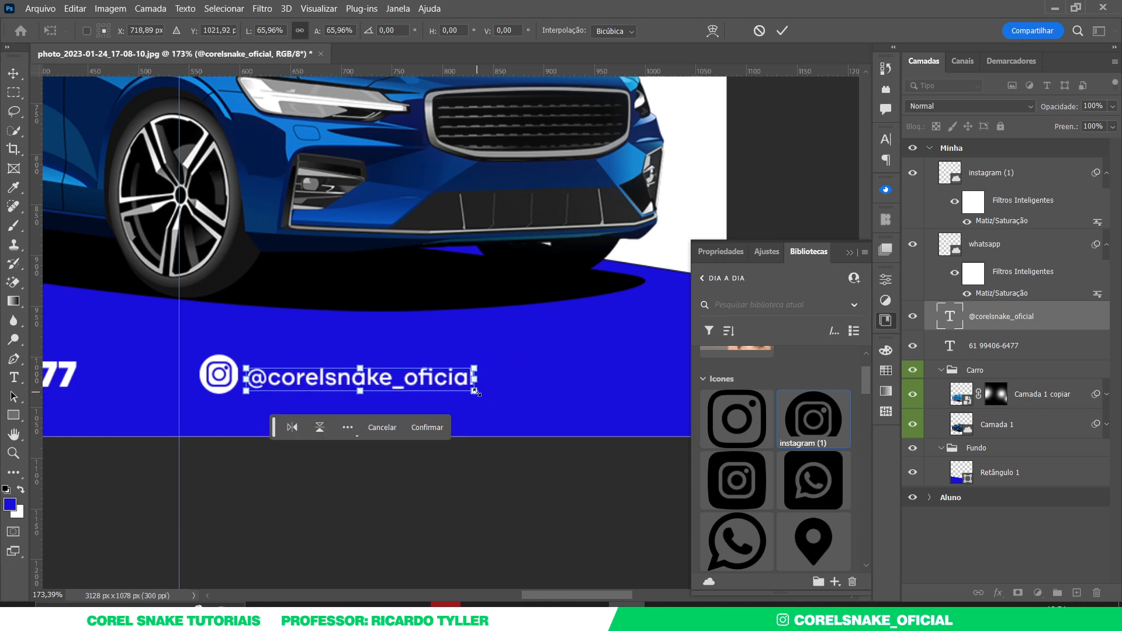
key(Return)
scroll(298, 386, up, 6)
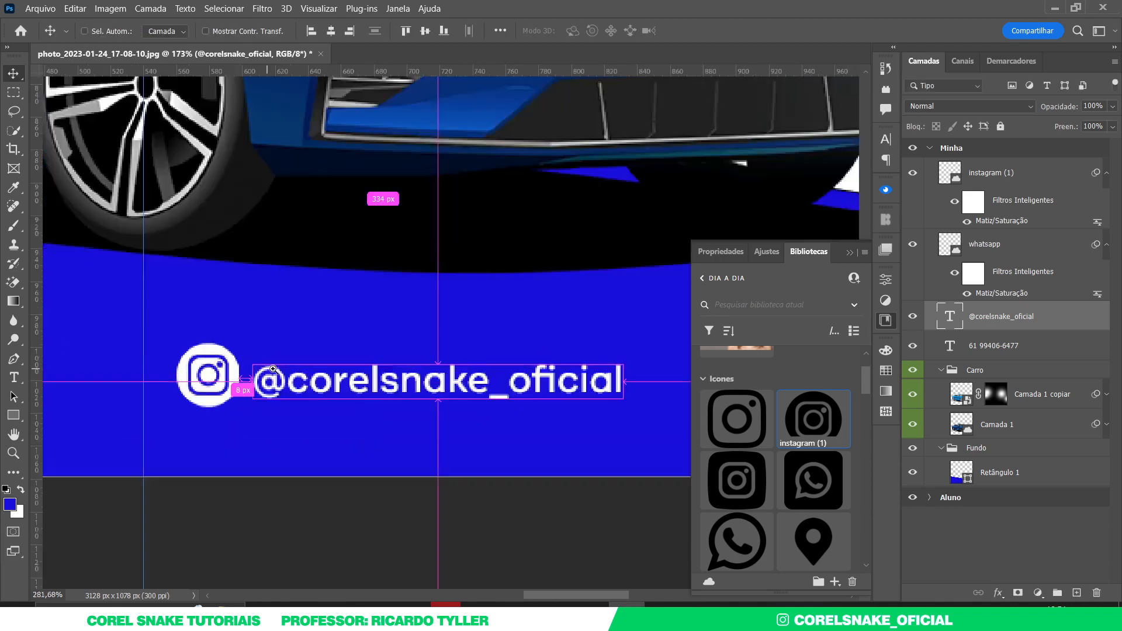
scroll(298, 387, down, 11)
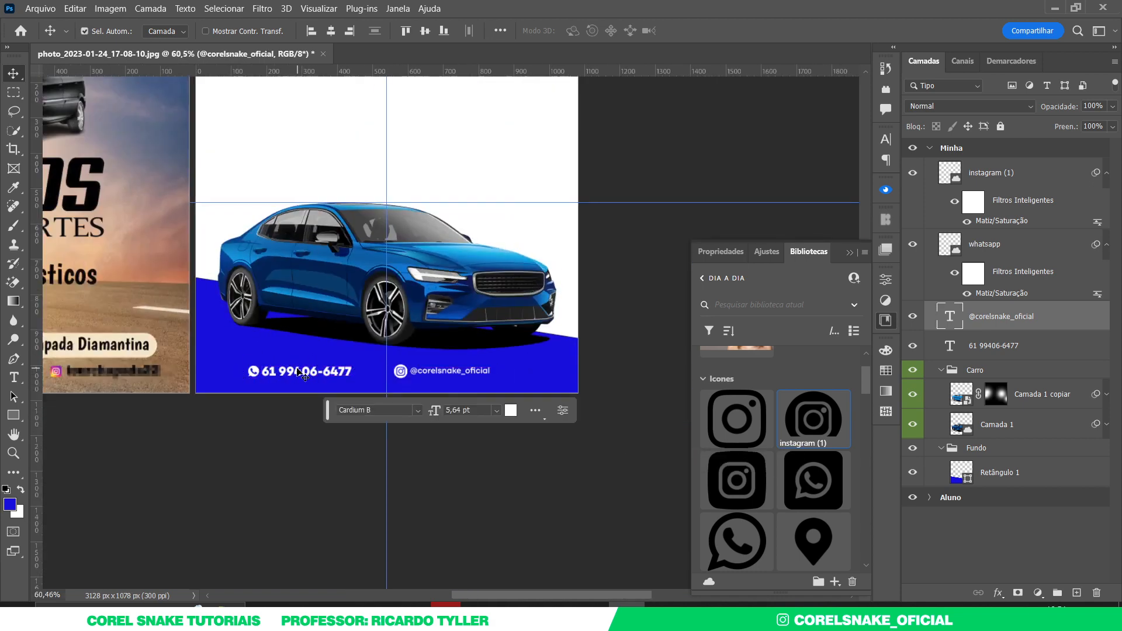
scroll(380, 373, up, 4)
scroll(444, 374, up, 2)
- Make the icon a bit smaller and shift icon and handle left together
ctrl+click(446, 372)
key(ctrl+t)
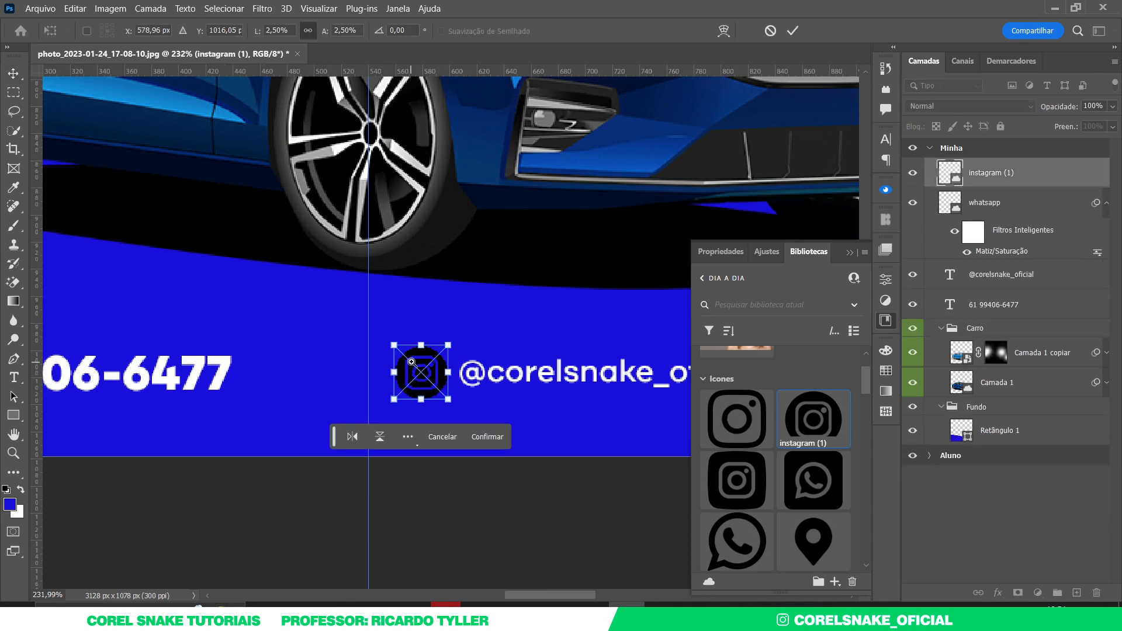
scroll(371, 352, up, 2)
drag(378, 331, 393, 344)
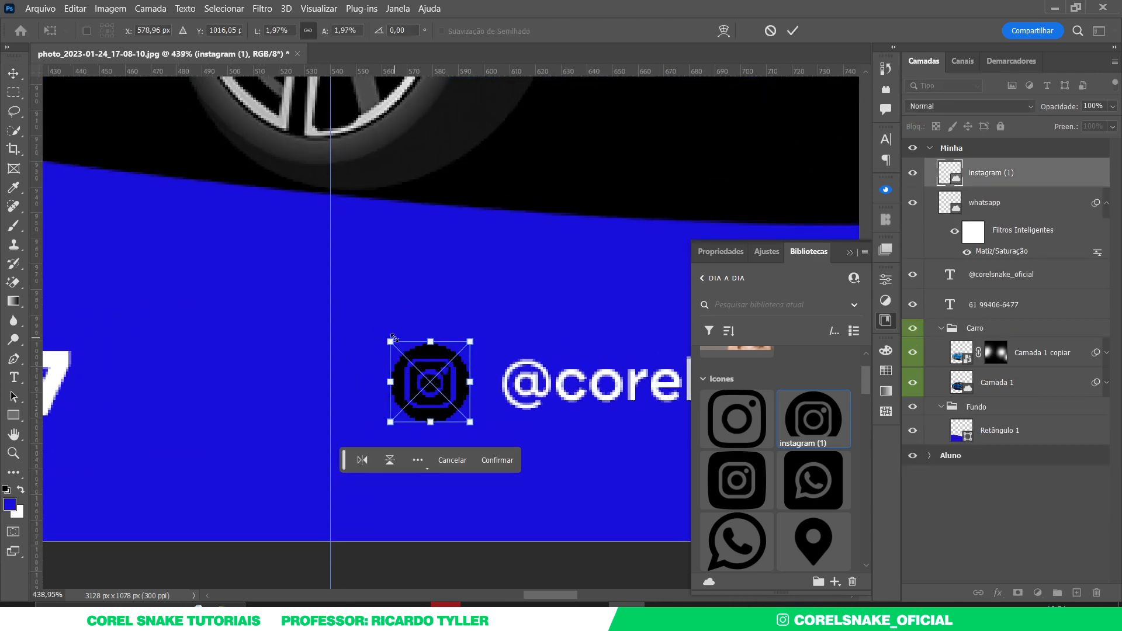
key(Return)
drag(514, 384, 312, 387)
shift+click(466, 381)
mouse_move(449, 372)
mouse_down()
mouse_move(344, 368)
mouse_move(505, 367)
mouse_move(462, 371)
mouse_up()
key(ctrl+0)
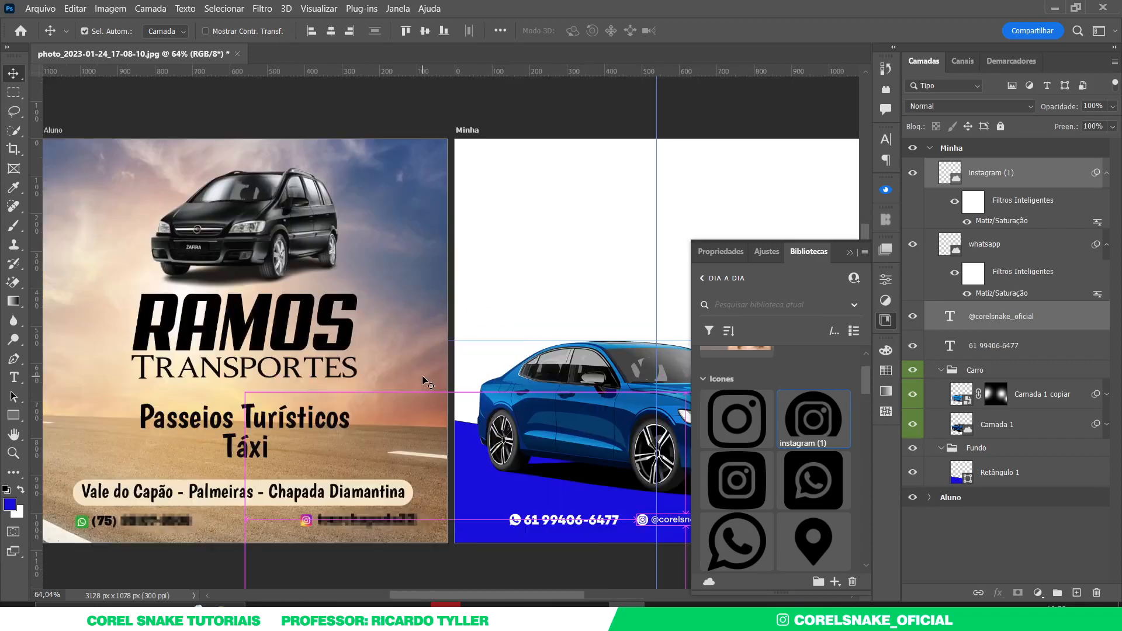
- Group the phone number, handle, WhatsApp and Instagram layers into a group named 'Contato'
click(883, 321)
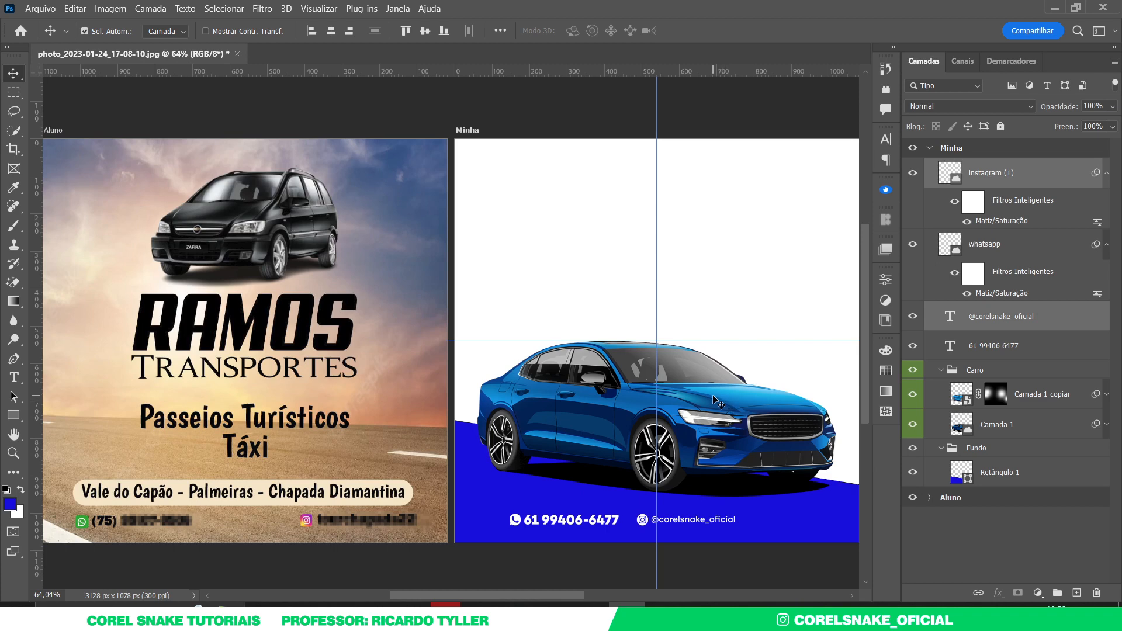
click(600, 520)
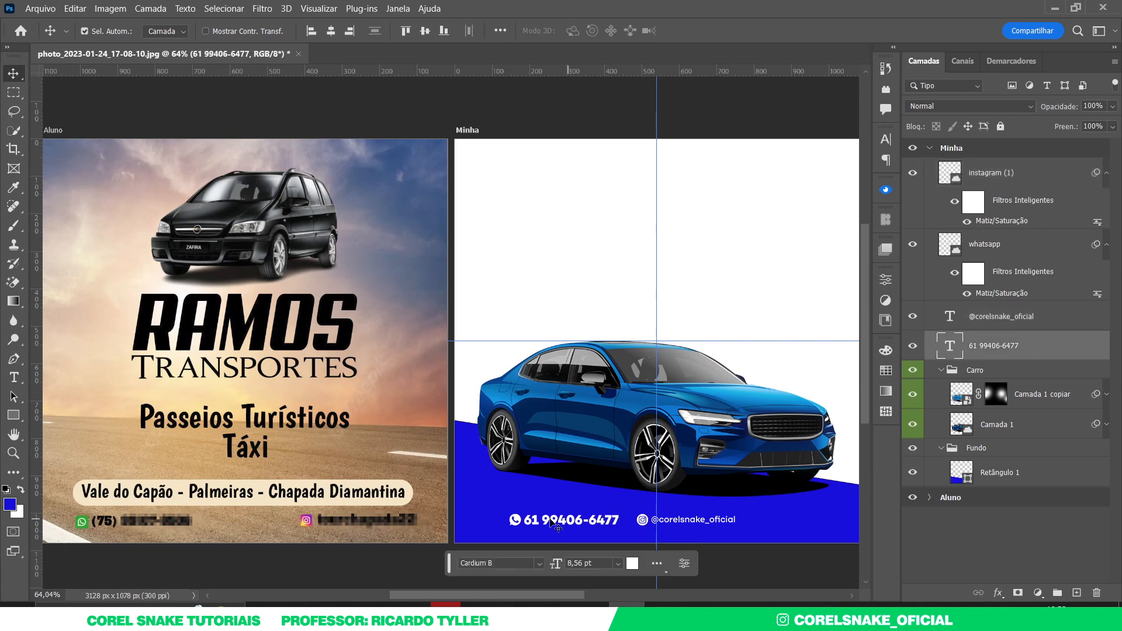
shift+click(517, 519)
click(1009, 325)
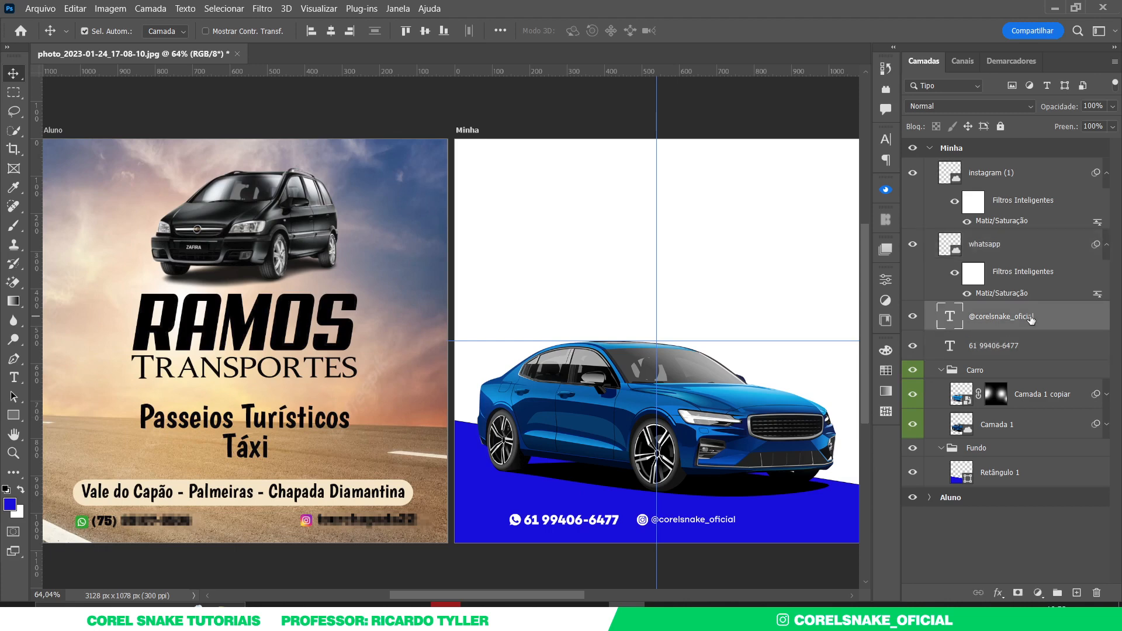
click(1008, 350)
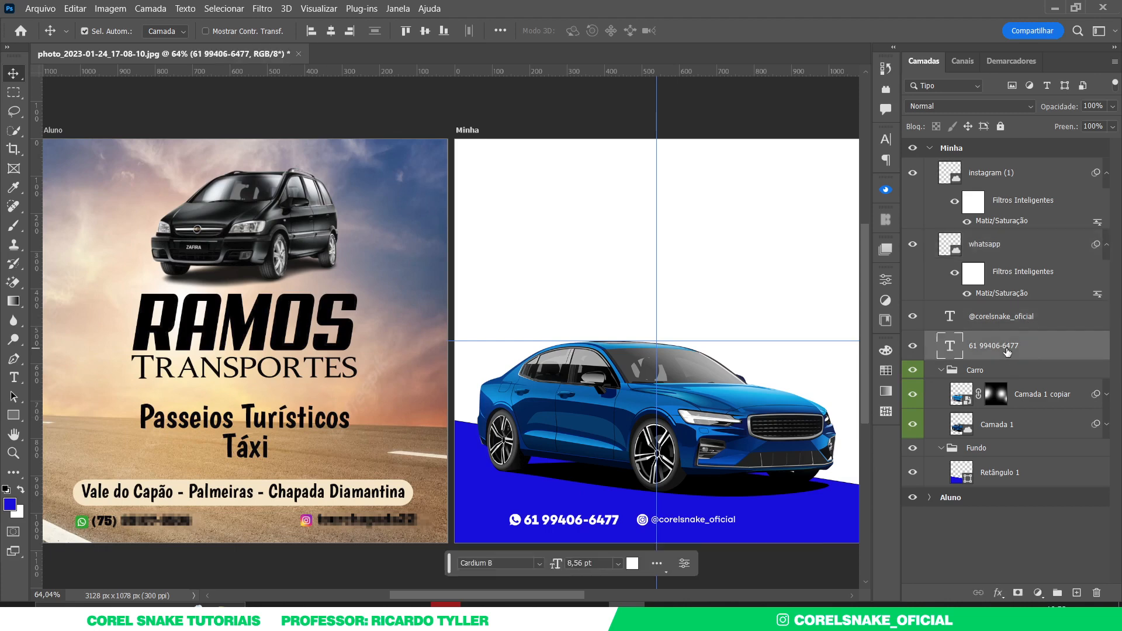
shift+click(1002, 174)
key(ctrl+g)
double_click(974, 166)
text(Contato)
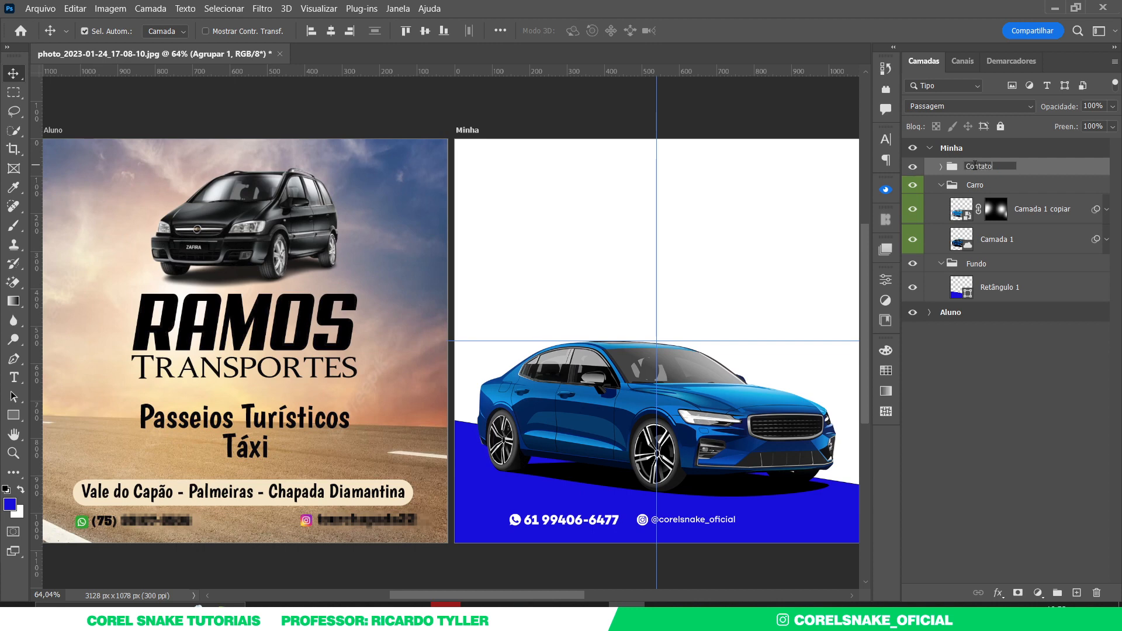
key(Return)
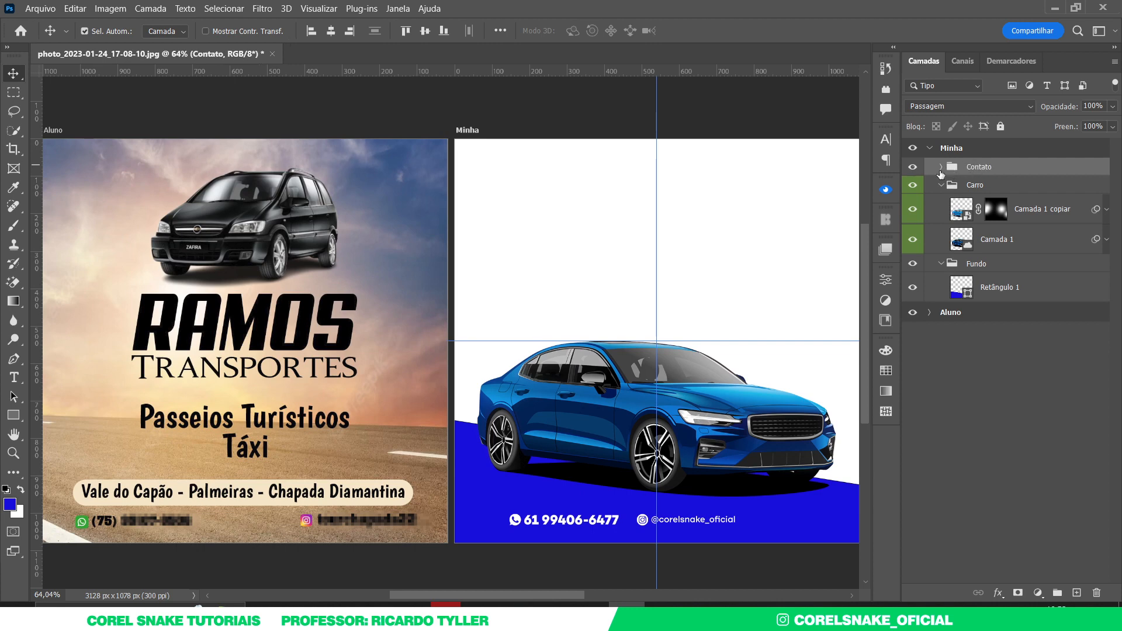
- Copy the phone number into the white area above the car, coloured dark navy from the car
drag(576, 518, 584, 239)
drag(964, 368, 976, 156)
click(940, 197)
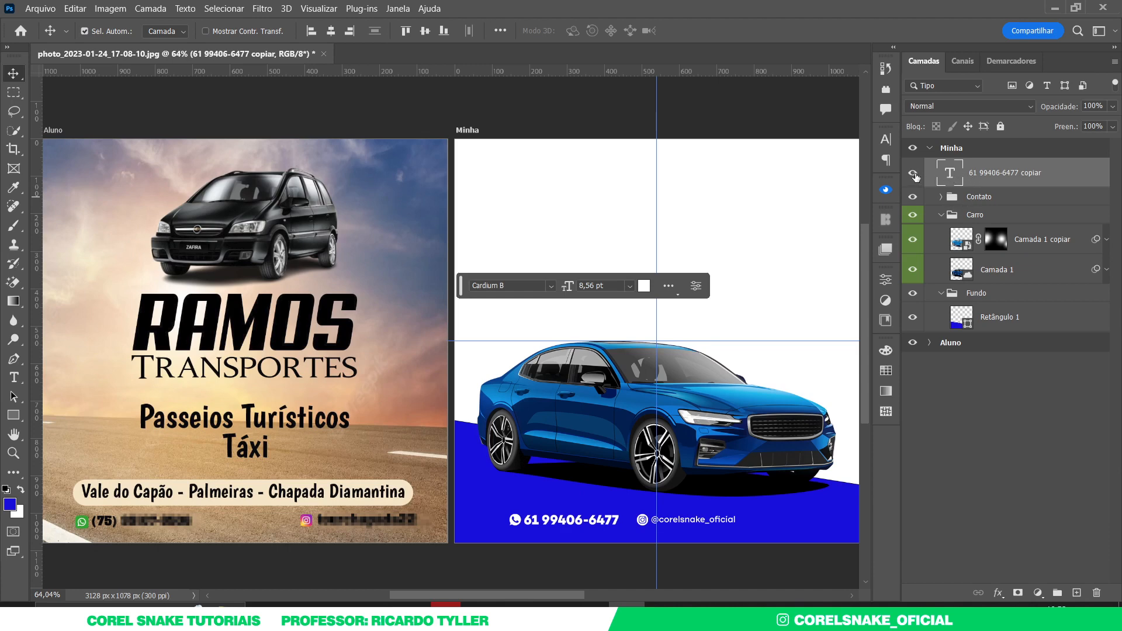
click(886, 139)
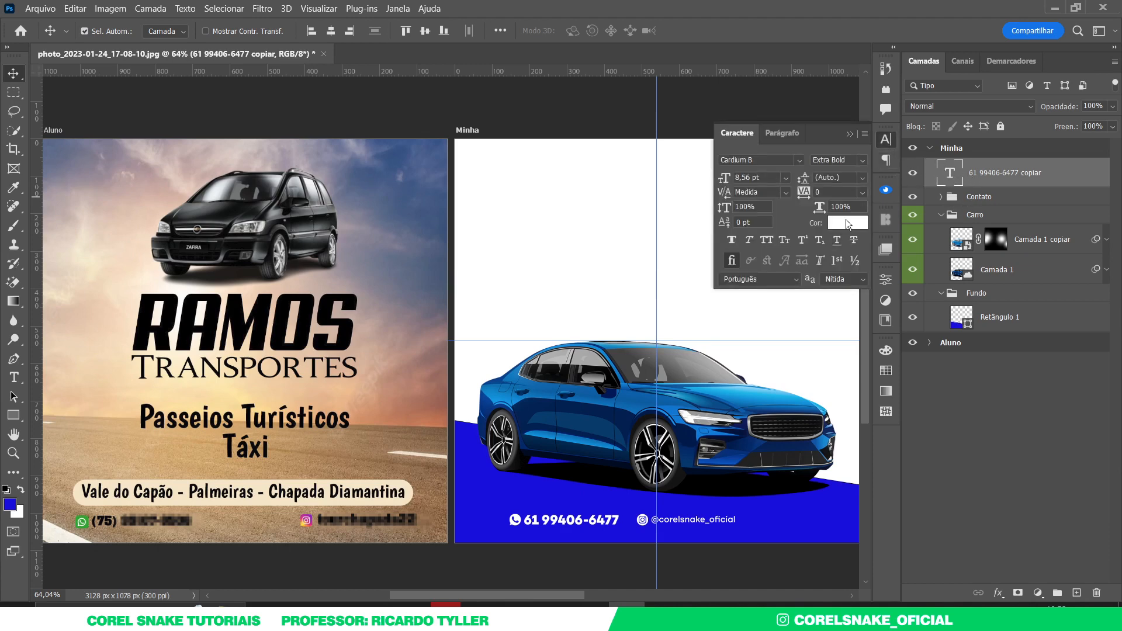
click(837, 240)
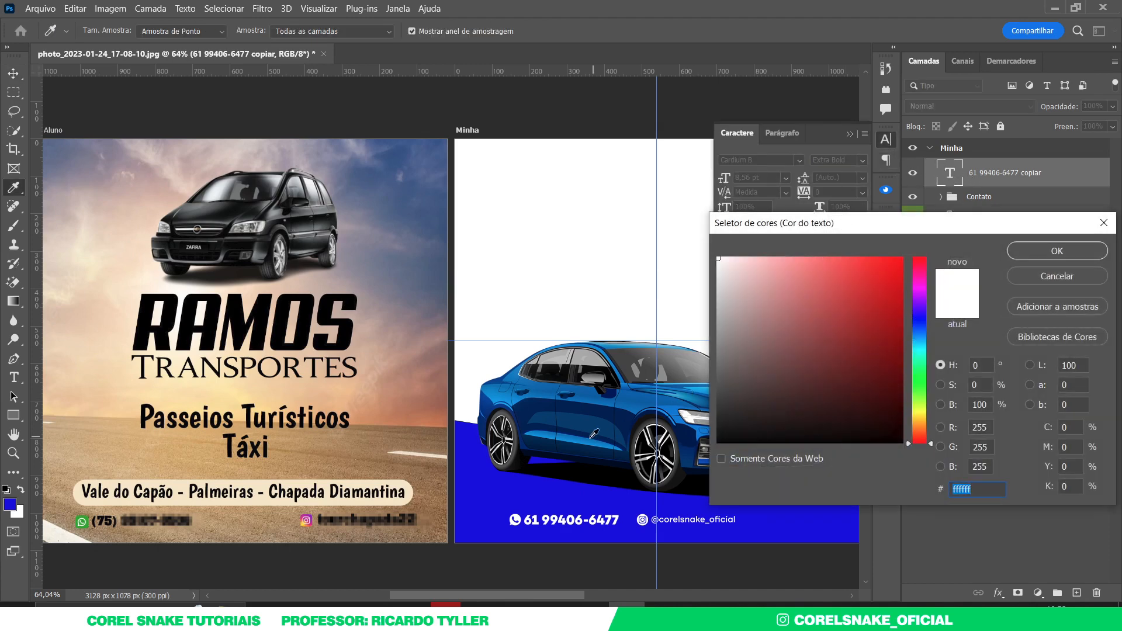
click(557, 442)
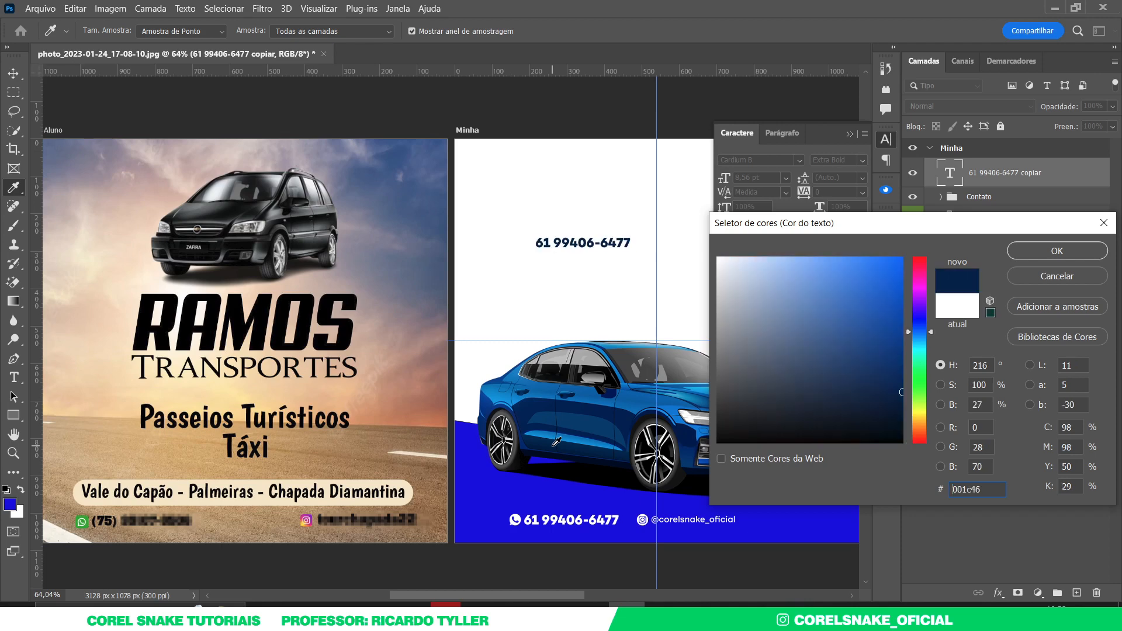
click(1030, 247)
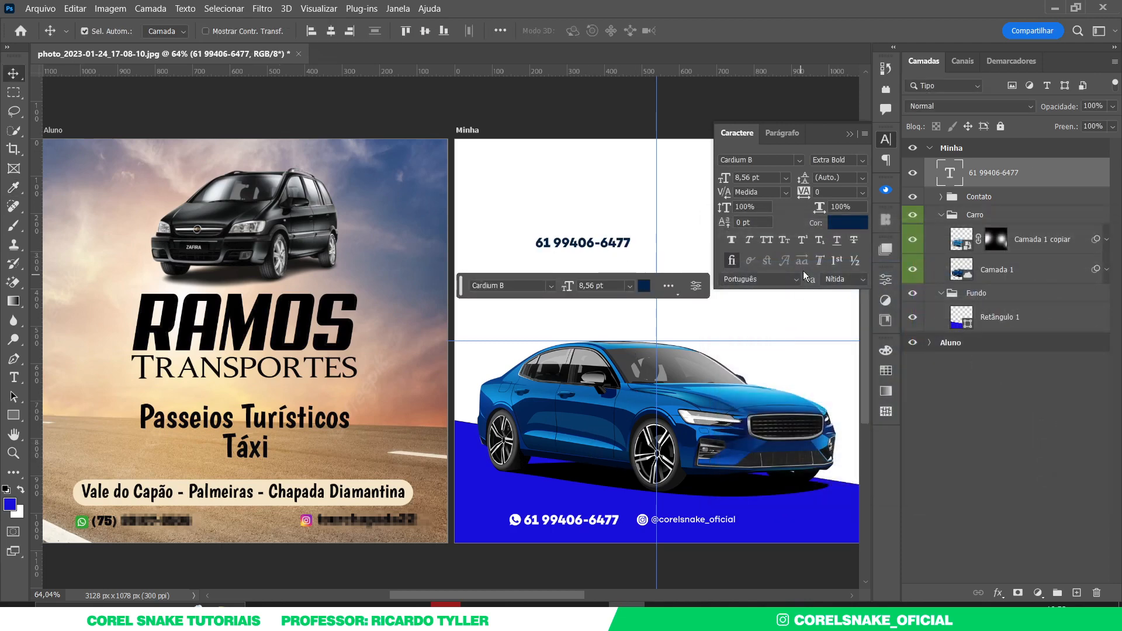
click(841, 224)
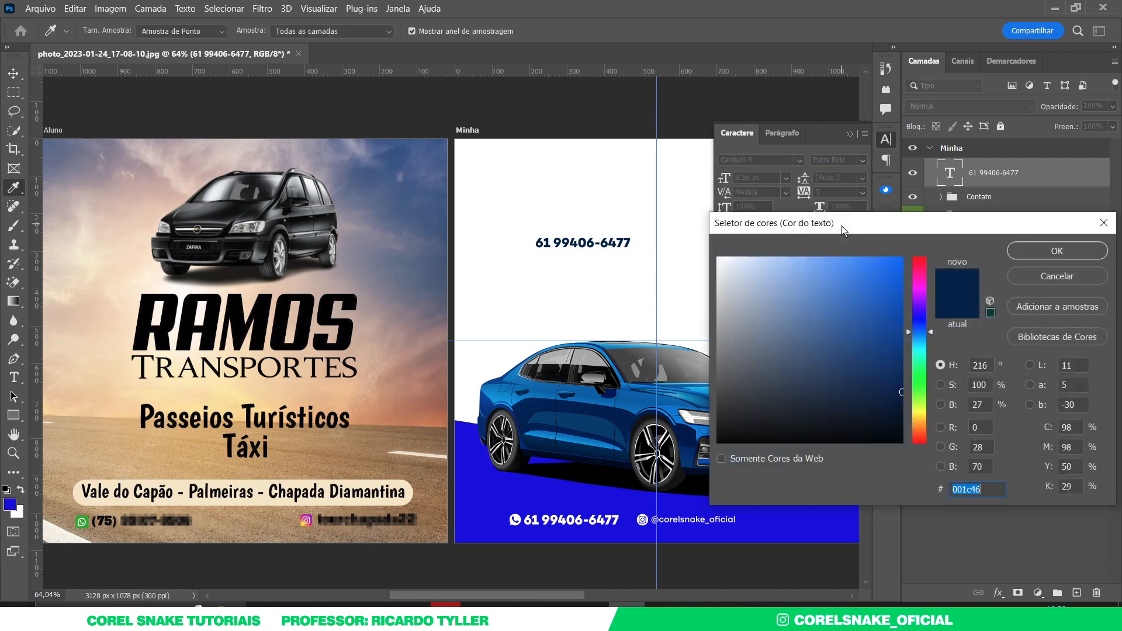
click(1065, 248)
click(885, 141)
drag(610, 247, 577, 229)
- Retype the copied text as 'RAMO DE TRANSPORTES'
double_click(577, 226)
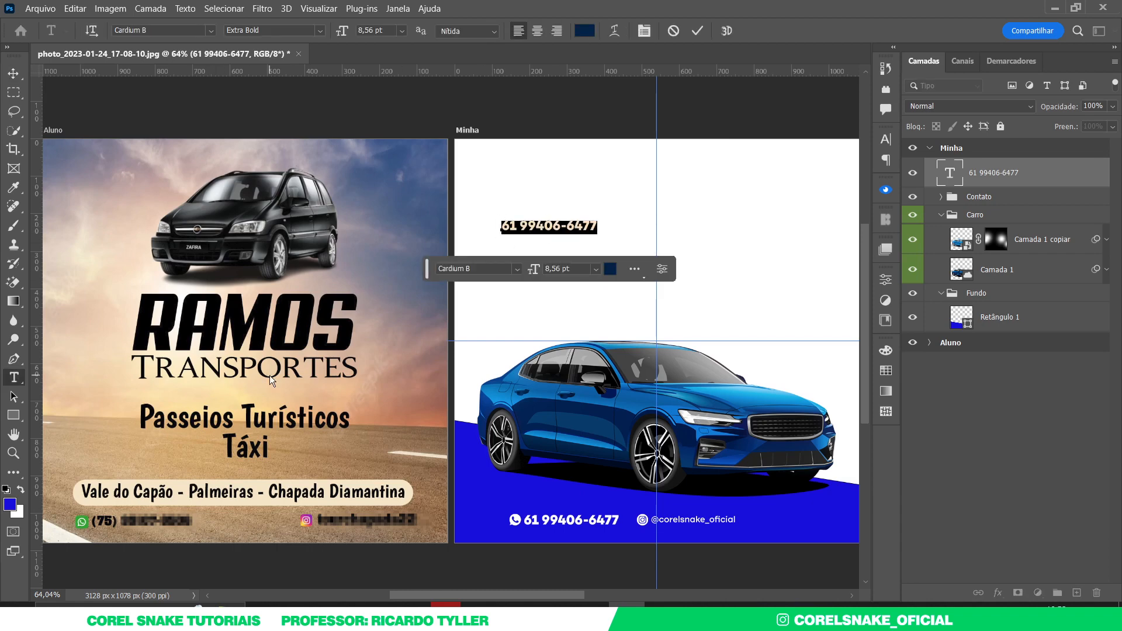
text(ROMA)
key(BackSpace)
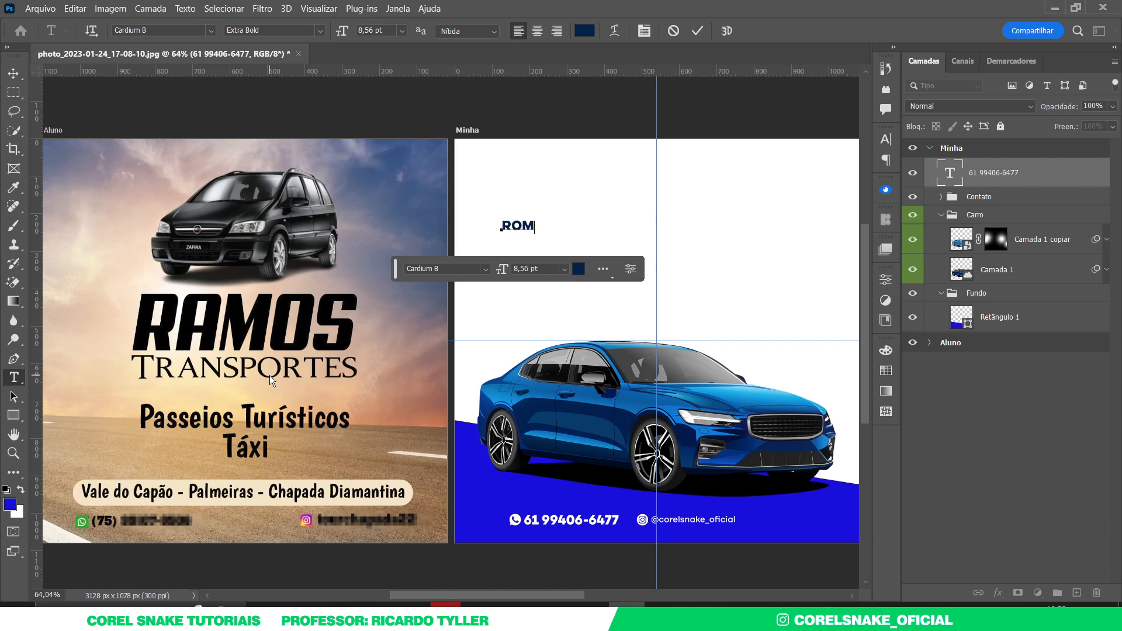
key(BackSpace)
key(BackSpace)
text(AMO DE TR )
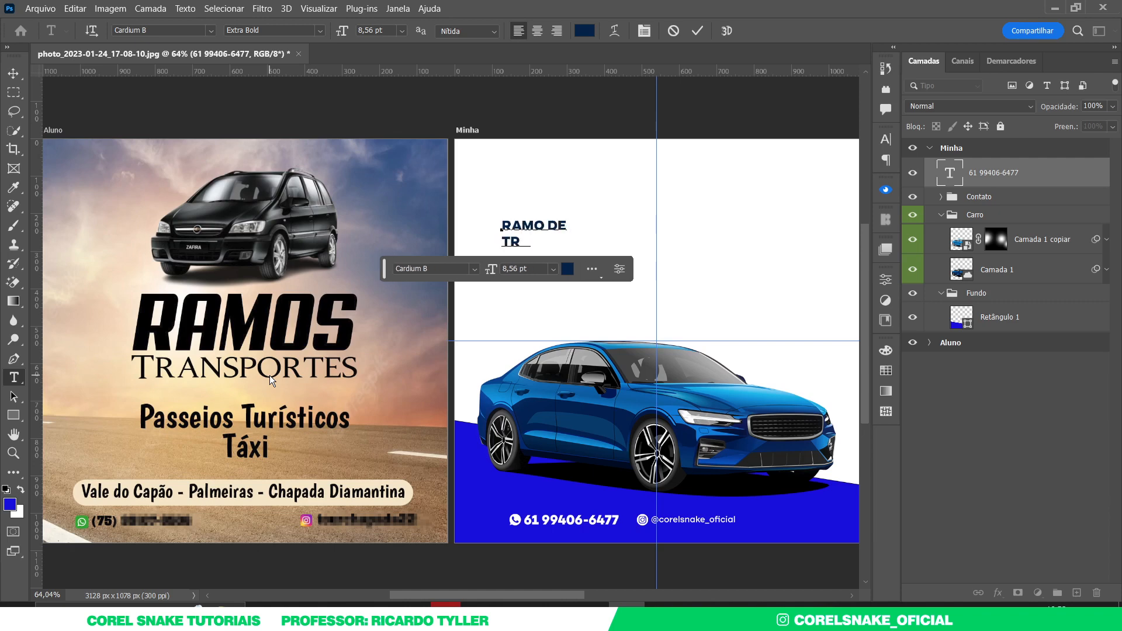
text(NSPORTES)
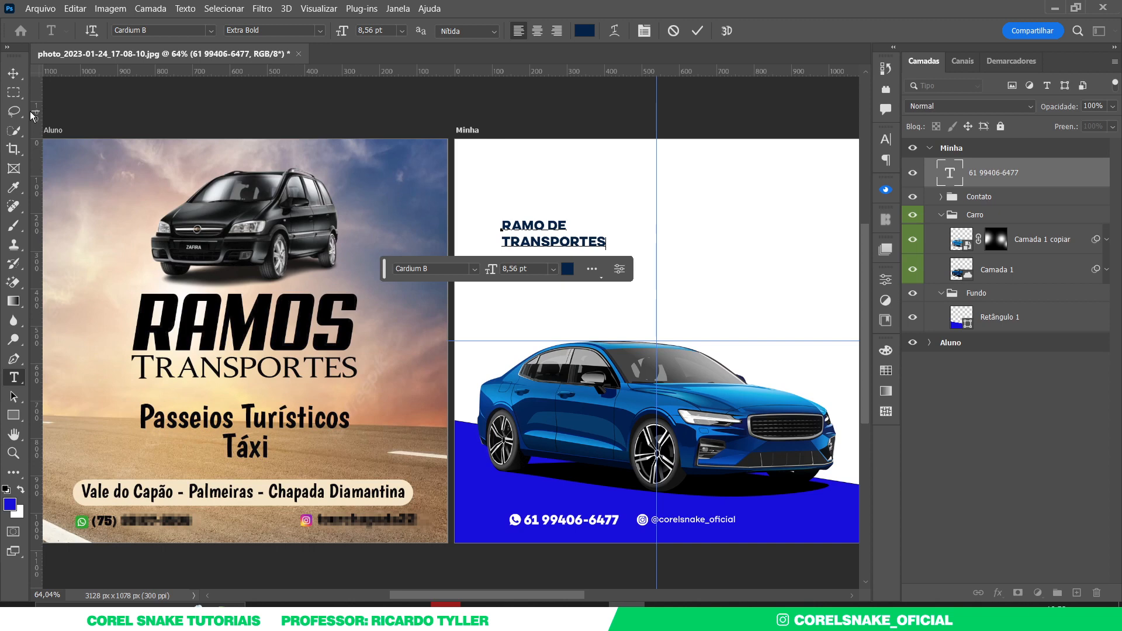
click(13, 73)
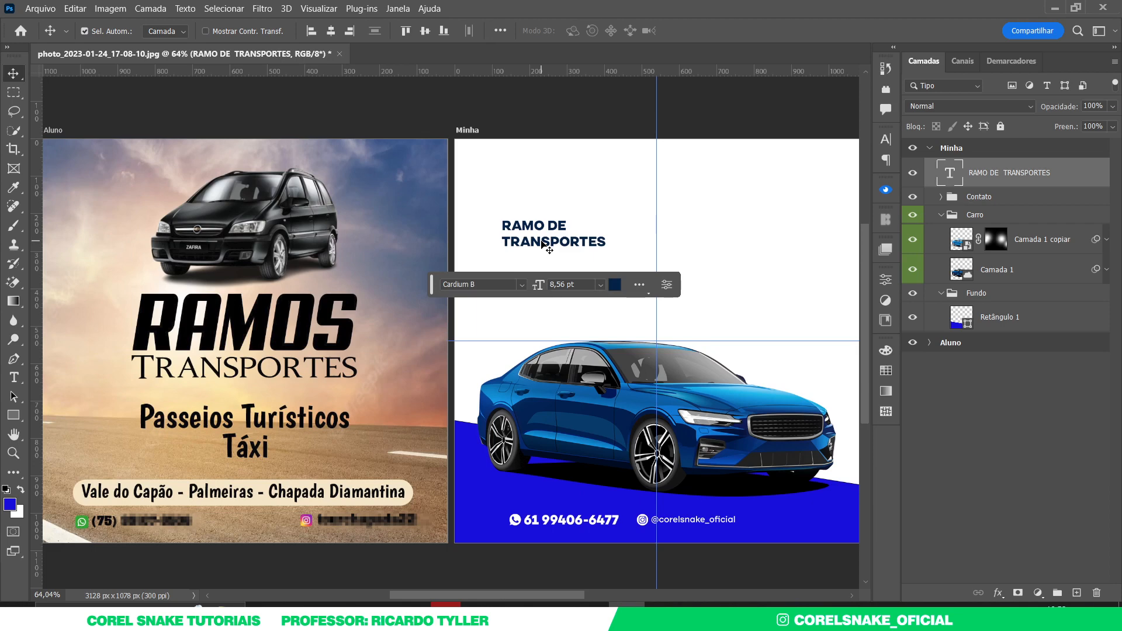
- Apply the saved dark navy swatch (#001c46) to the heading
click(886, 351)
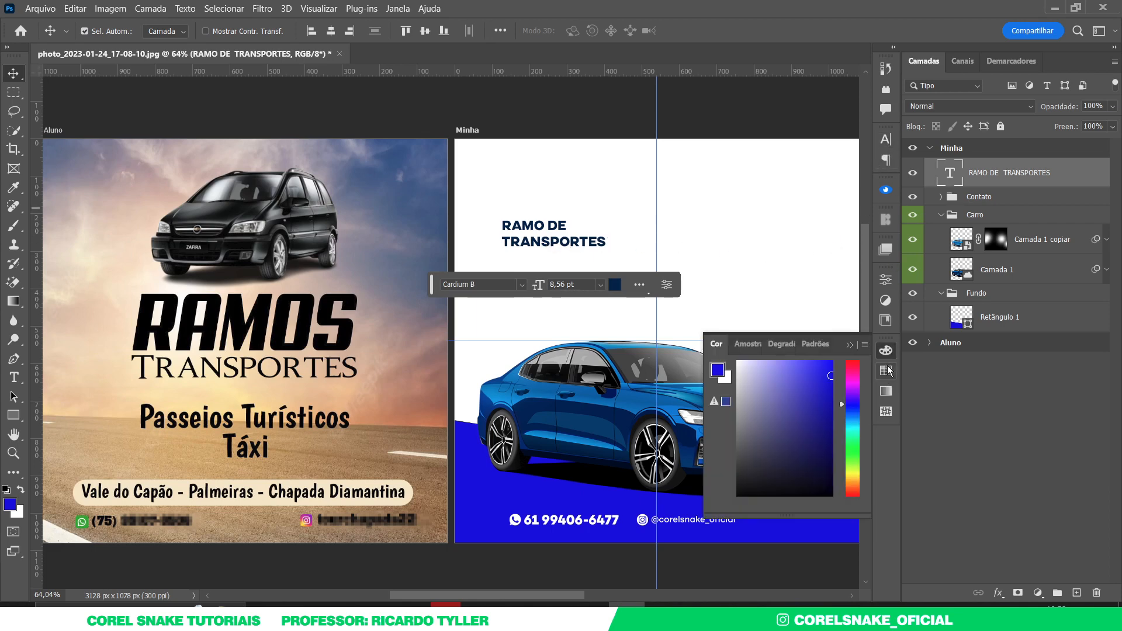
click(886, 370)
scroll(781, 458, down, 5)
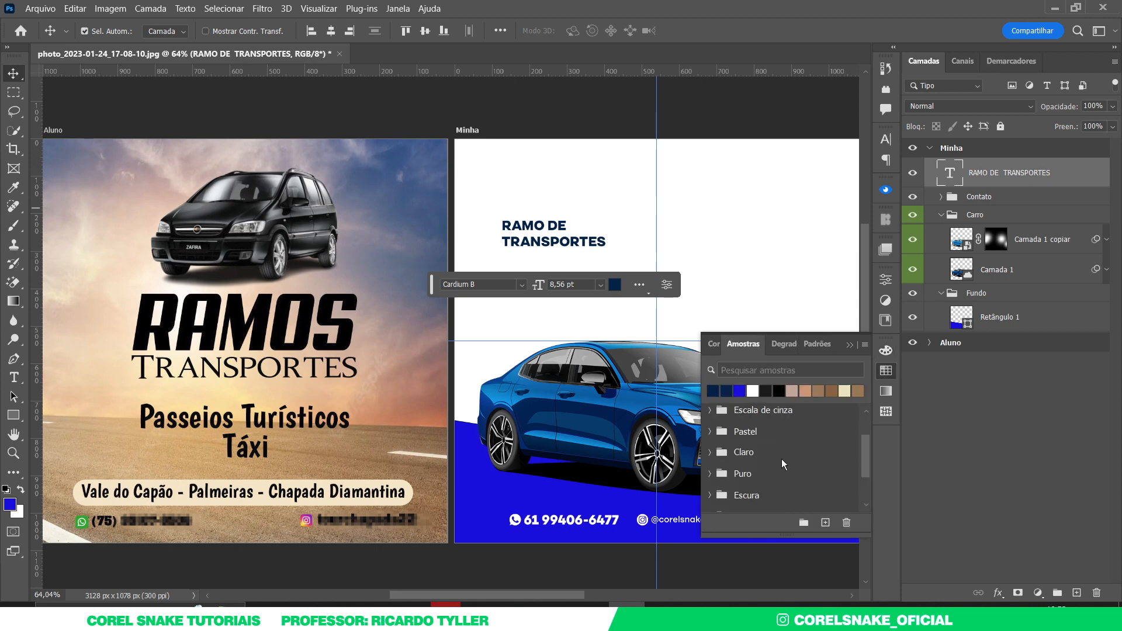
click(783, 504)
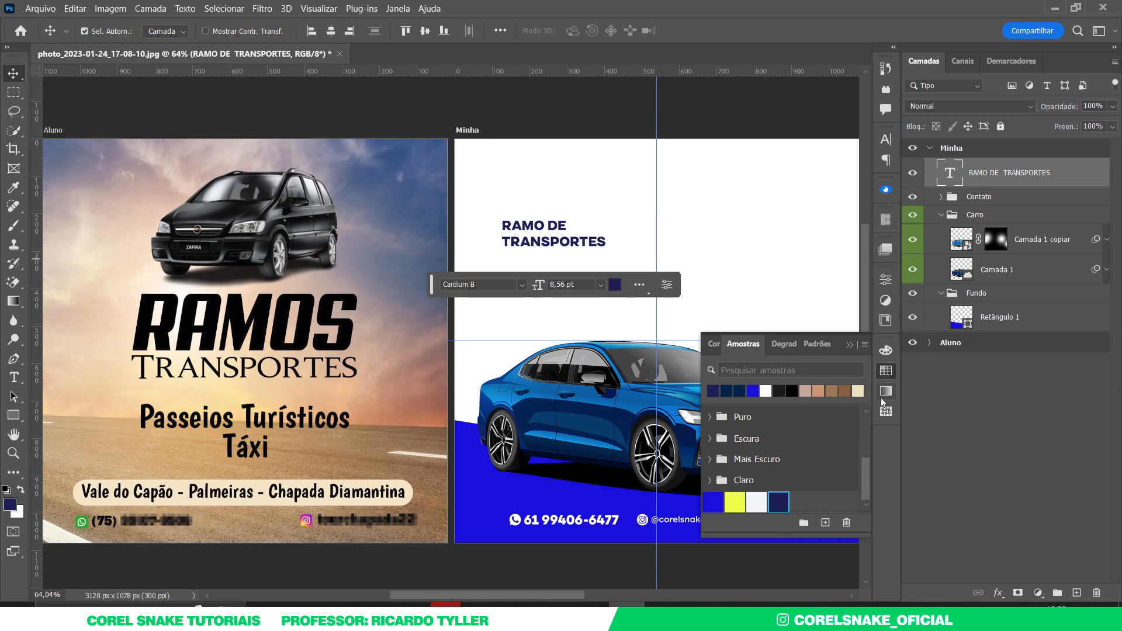
click(887, 372)
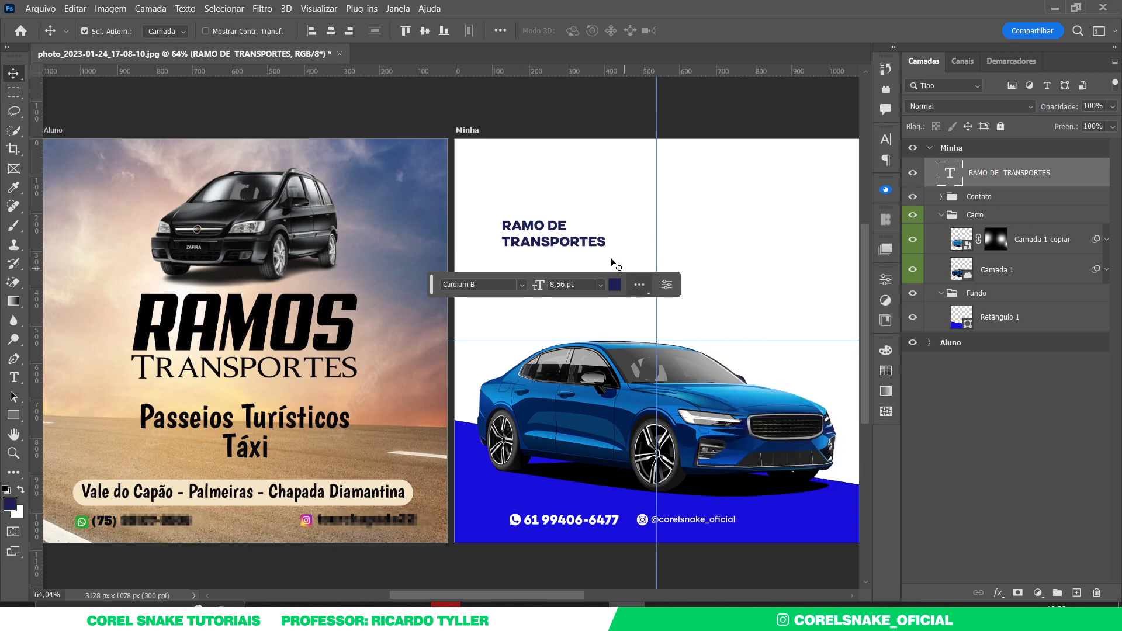
- Widen the heading's line spacing slightly between its two lines
double_click(551, 240)
key(alt+Up)
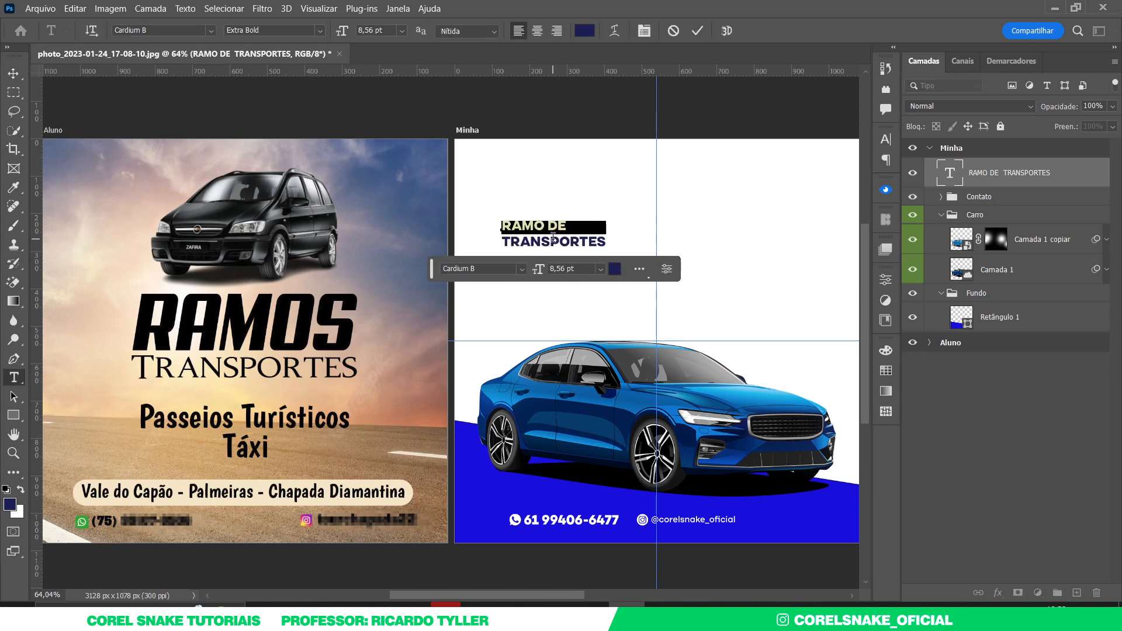
key(alt+Down)
key(alt+Down)
key(alt+Down)
key(alt+Down)
key(alt+Down)
key(alt+Down)
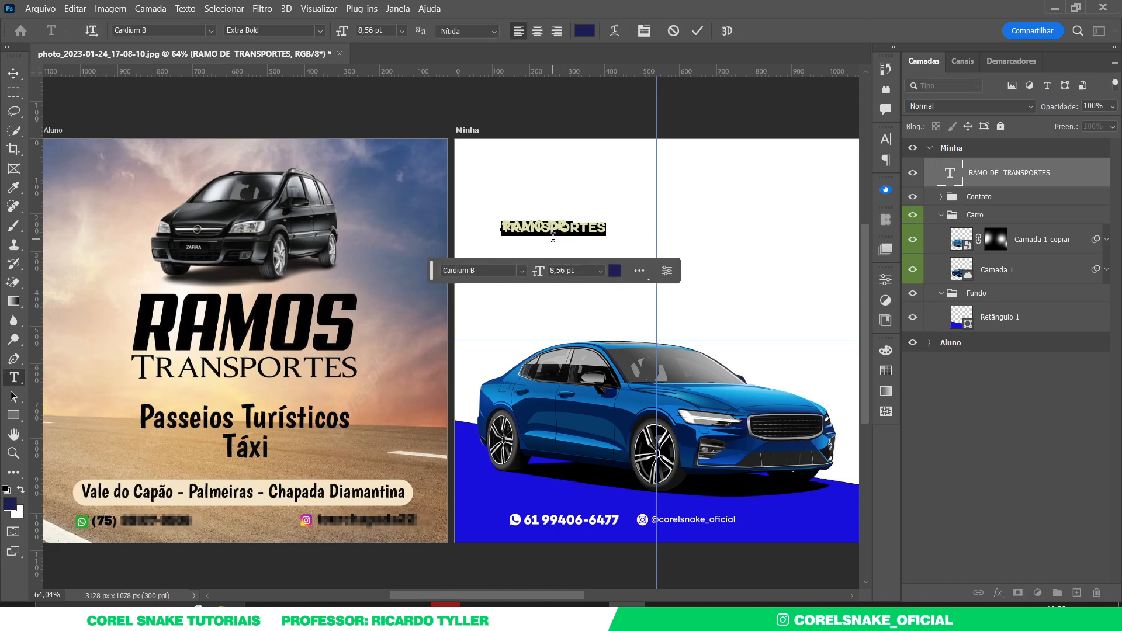
key(alt+Down)
key(alt+Down)
key(alt+Down)
key(alt+Down)
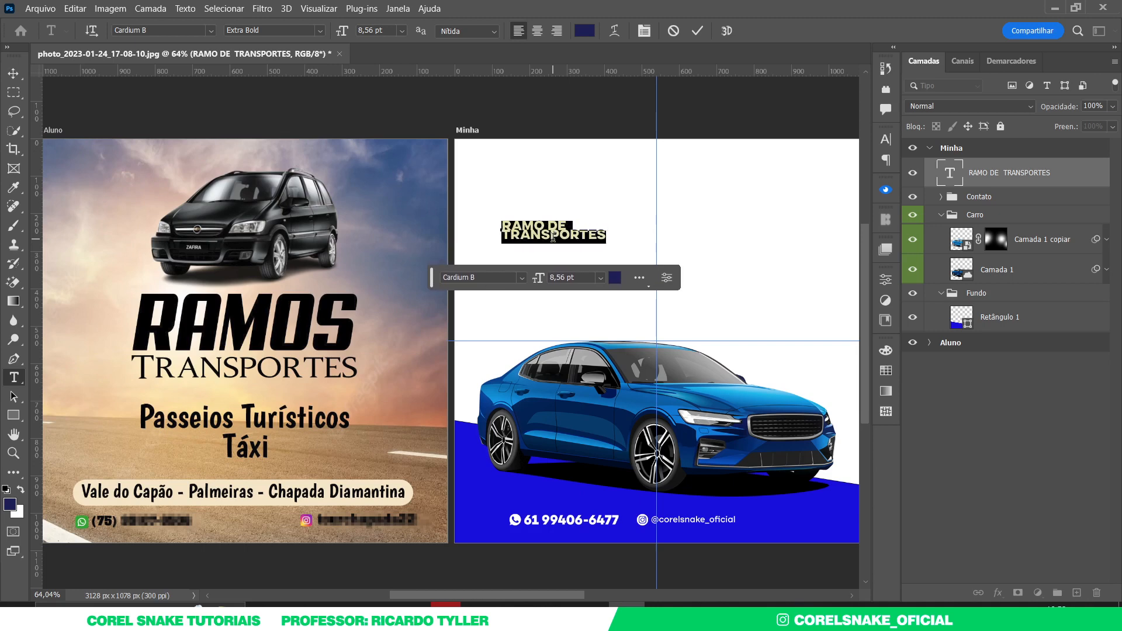
key(alt+Down)
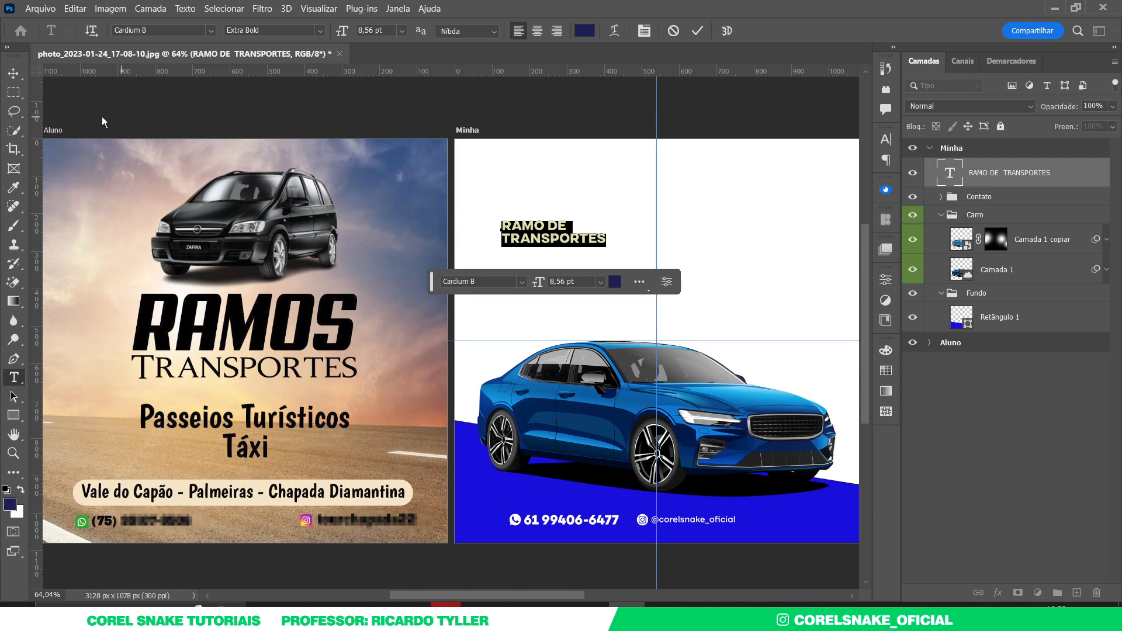
click(13, 73)
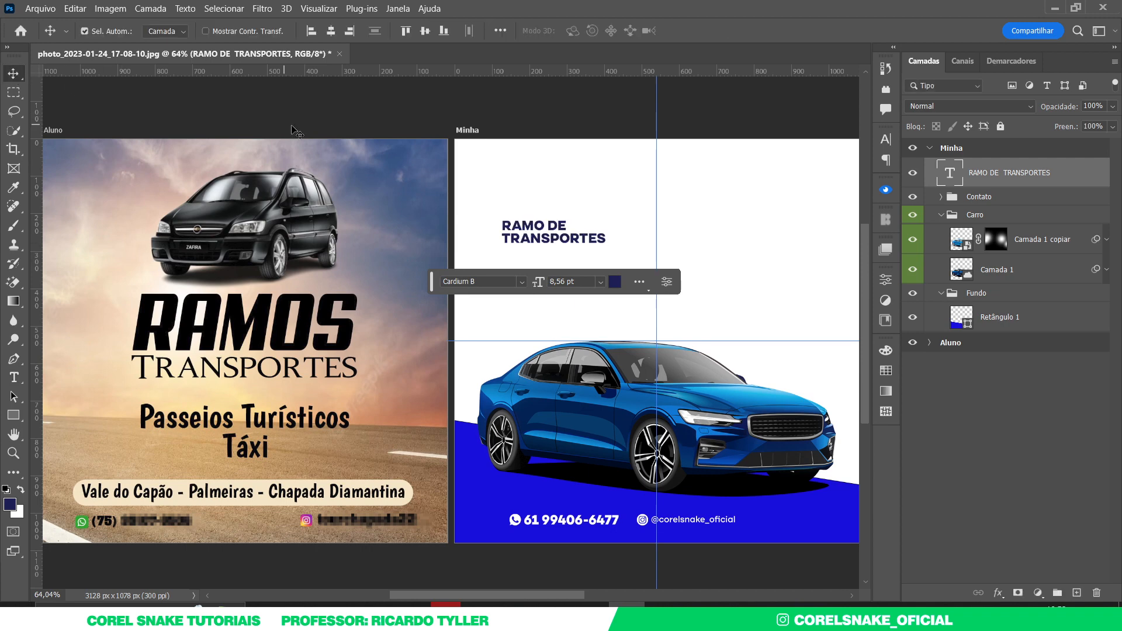
- Enlarge the RAMO DE TRANSPORTES heading to about 146%
click(581, 241)
key(ctrl+t)
drag(606, 244, 651, 263)
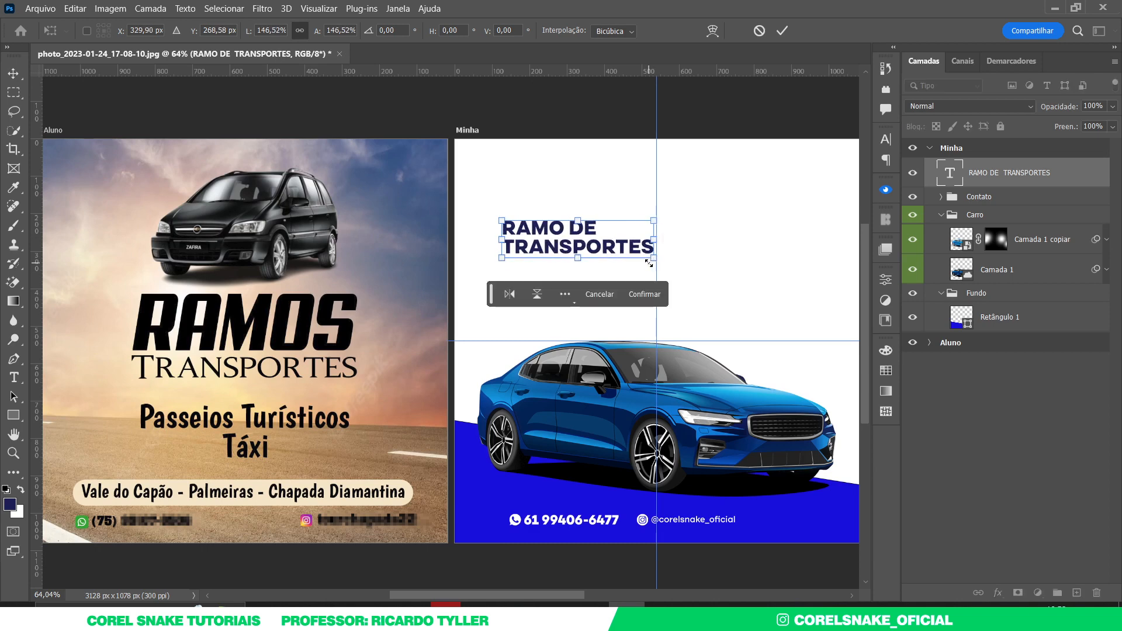
key(Return)
- Duplicate the RAMO DE TRANSPORTES heading just below the original and tighten its letter spacing
alt+drag(582, 252, 558, 312)
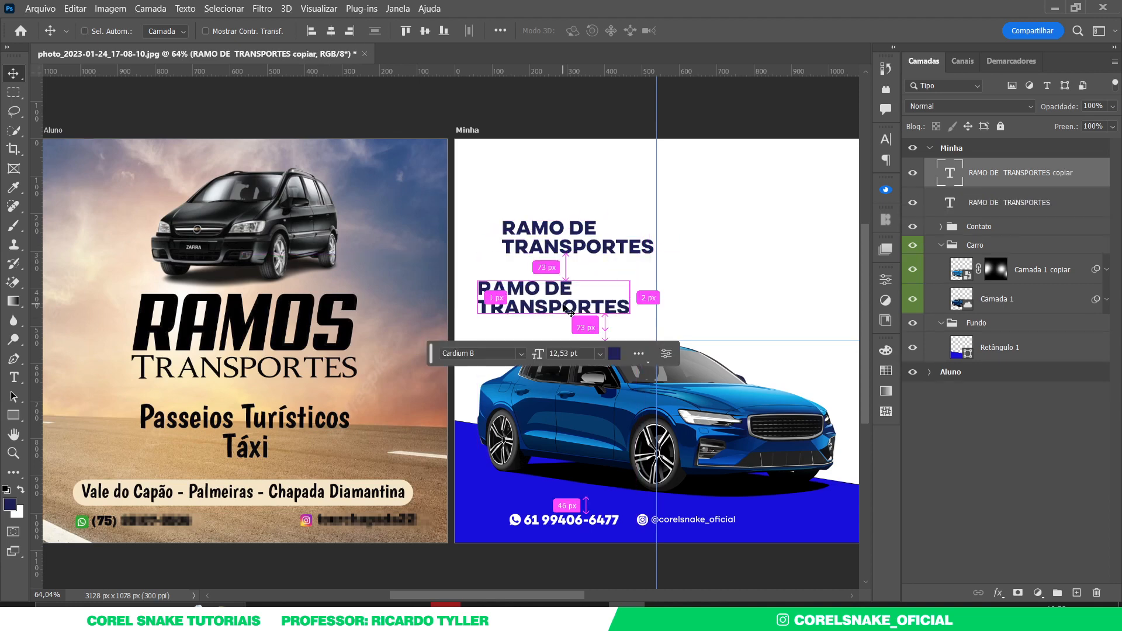
double_click(567, 302)
key(alt+Left)
key(alt+Left)
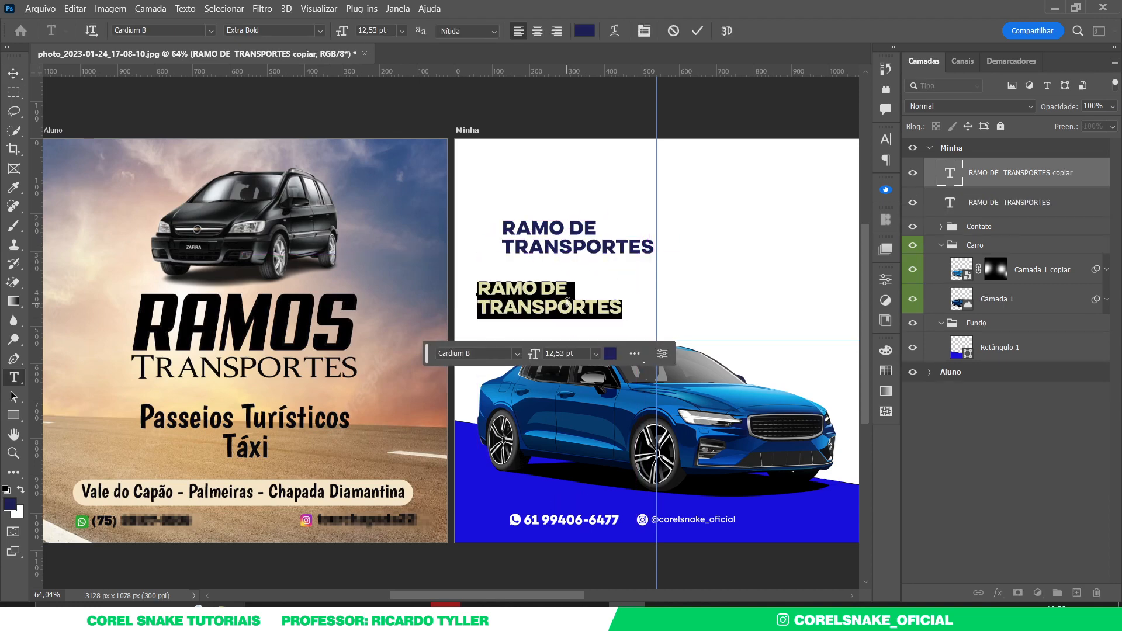
click(13, 73)
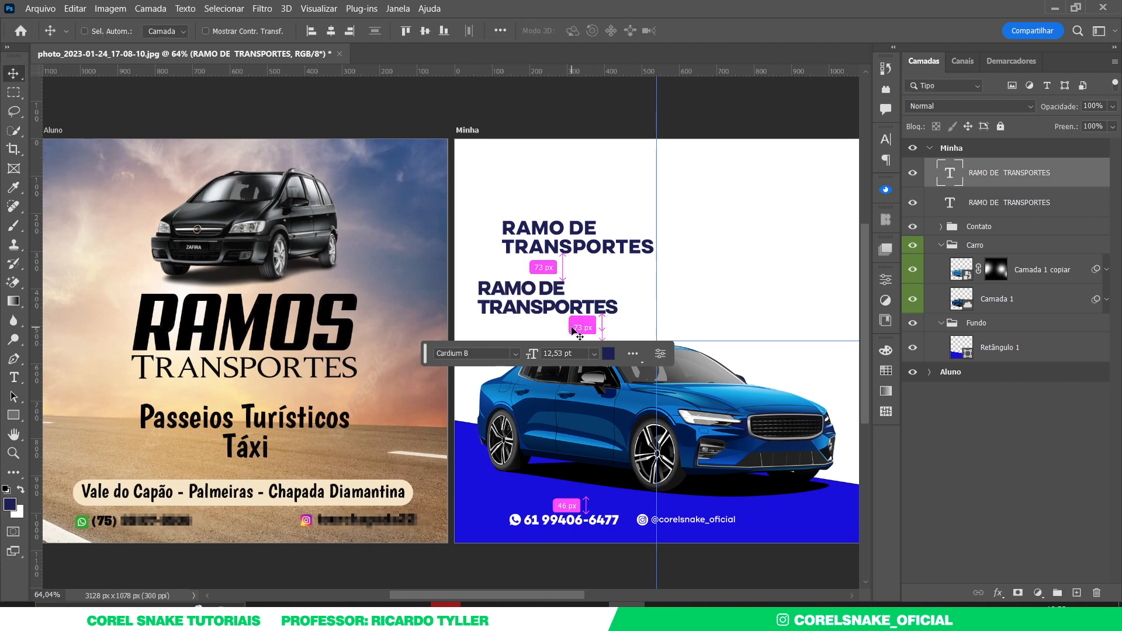
- Rotate the copy 90 degrees, tighten its letter and line spacing, and place it behind the car
key(ctrl+t)
drag(630, 263, 647, 301)
key(Return)
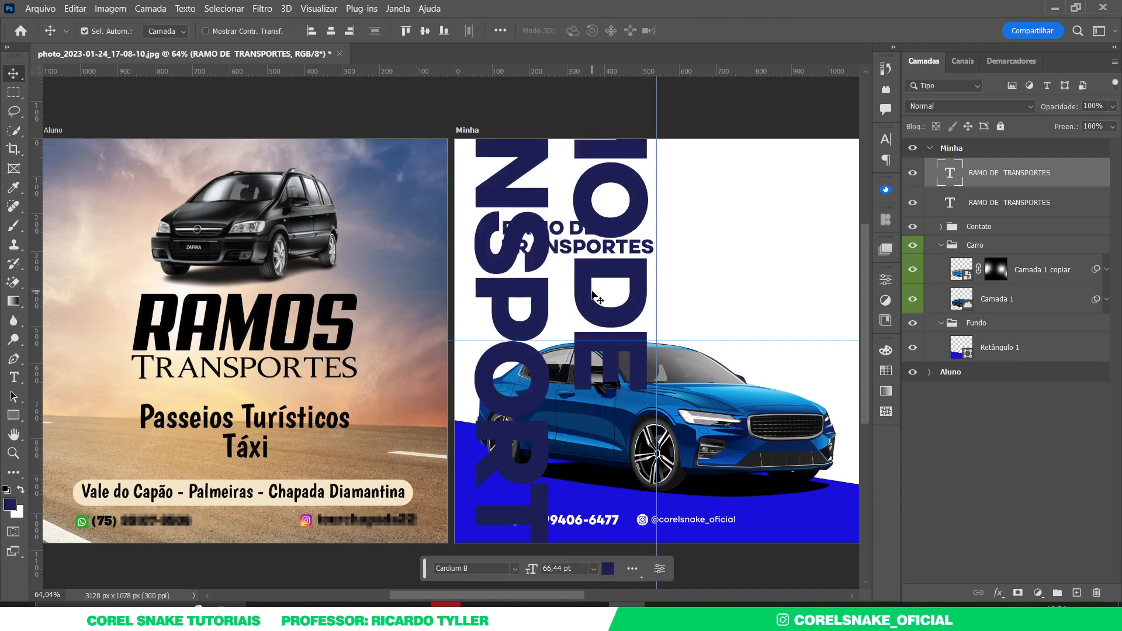
double_click(592, 290)
key(alt+Left)
key(alt+Left)
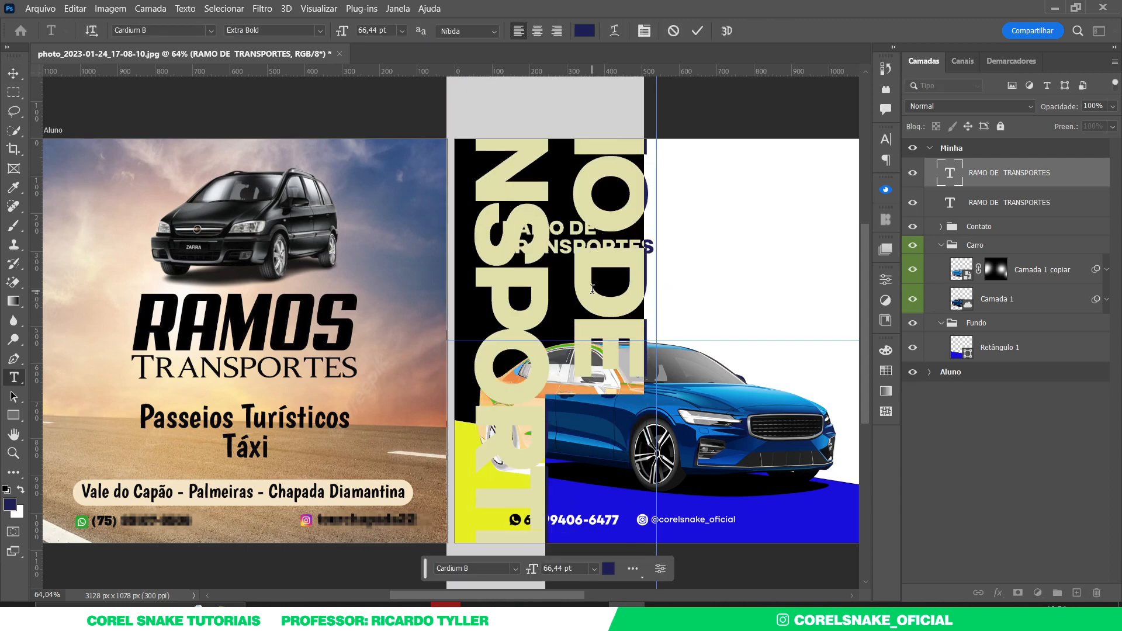
key(alt+Right)
key(alt+Up)
key(alt+Up)
key(alt+Up)
key(alt+Up)
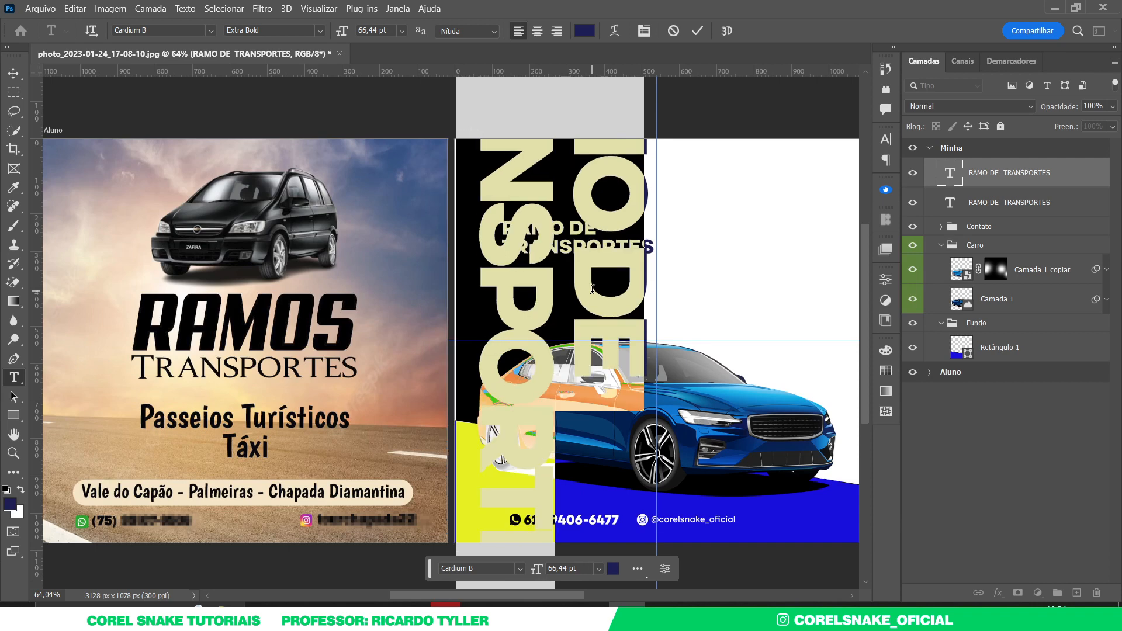
click(13, 73)
drag(541, 191, 497, 360)
drag(945, 175, 942, 353)
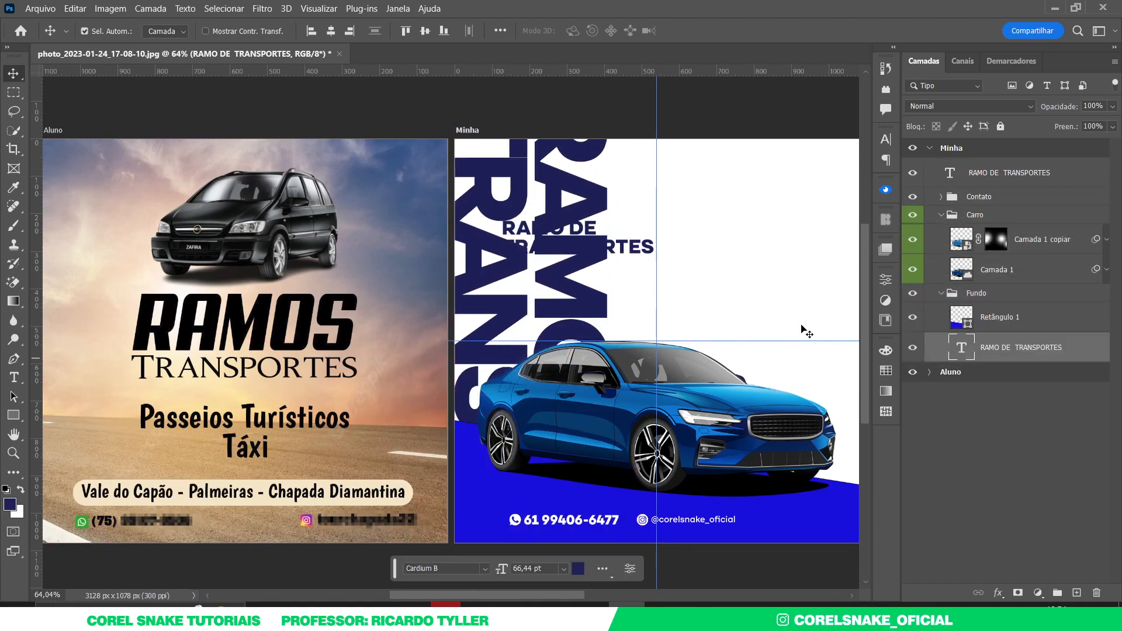
- Recolour the rotated lettering to faint light grey f6f4f4 via the Character panel swatch
click(886, 139)
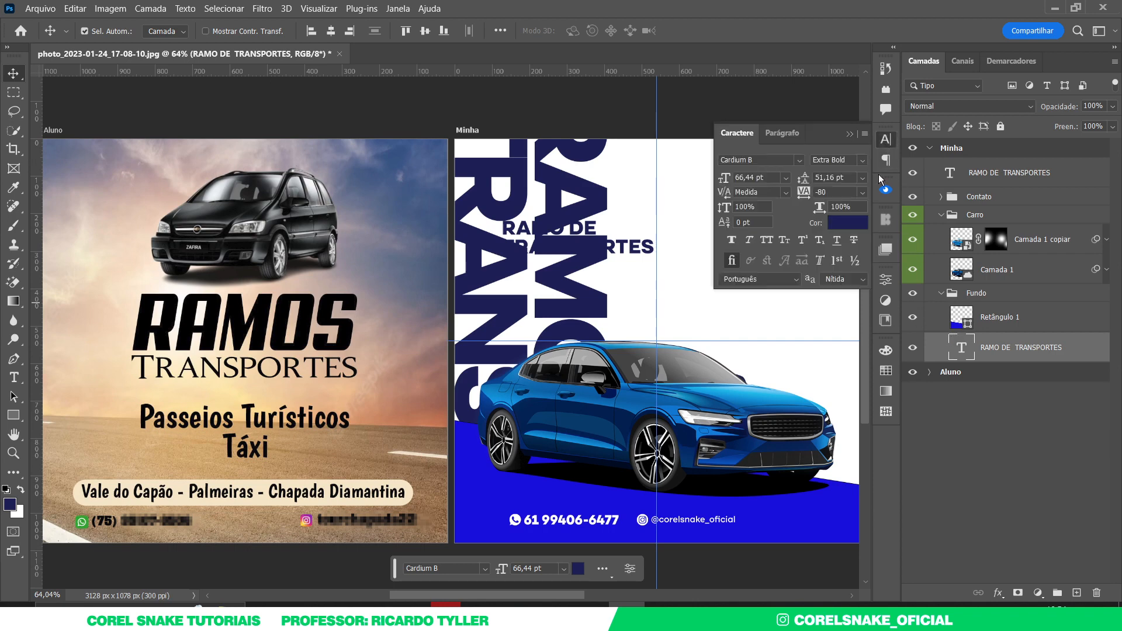
click(850, 223)
click(673, 187)
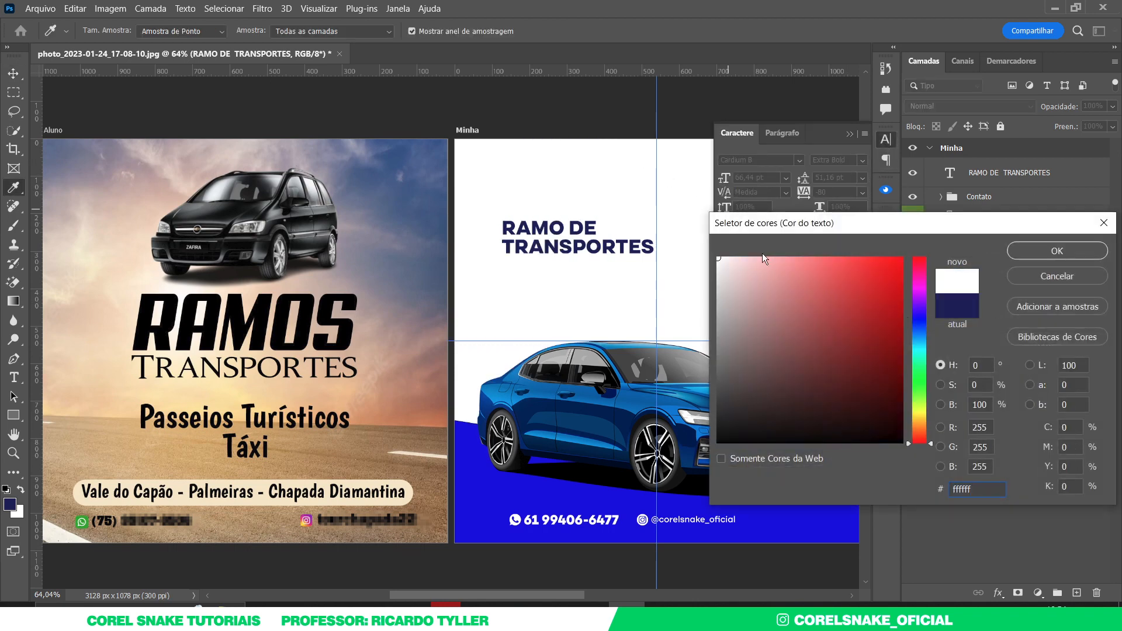
drag(723, 262, 719, 264)
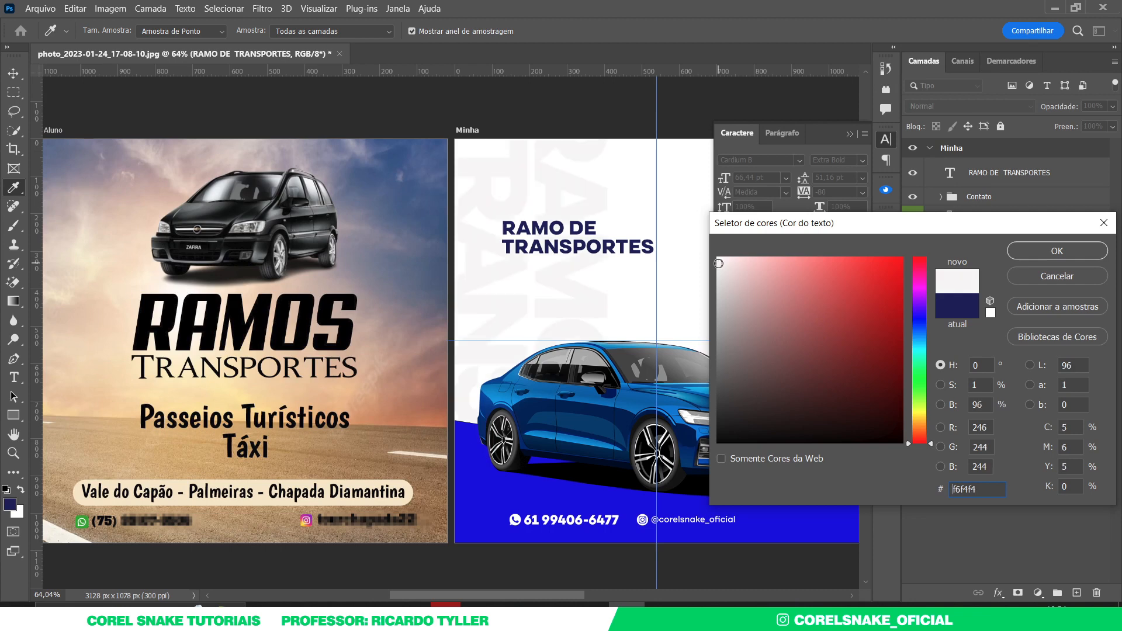
click(1057, 251)
key(v)
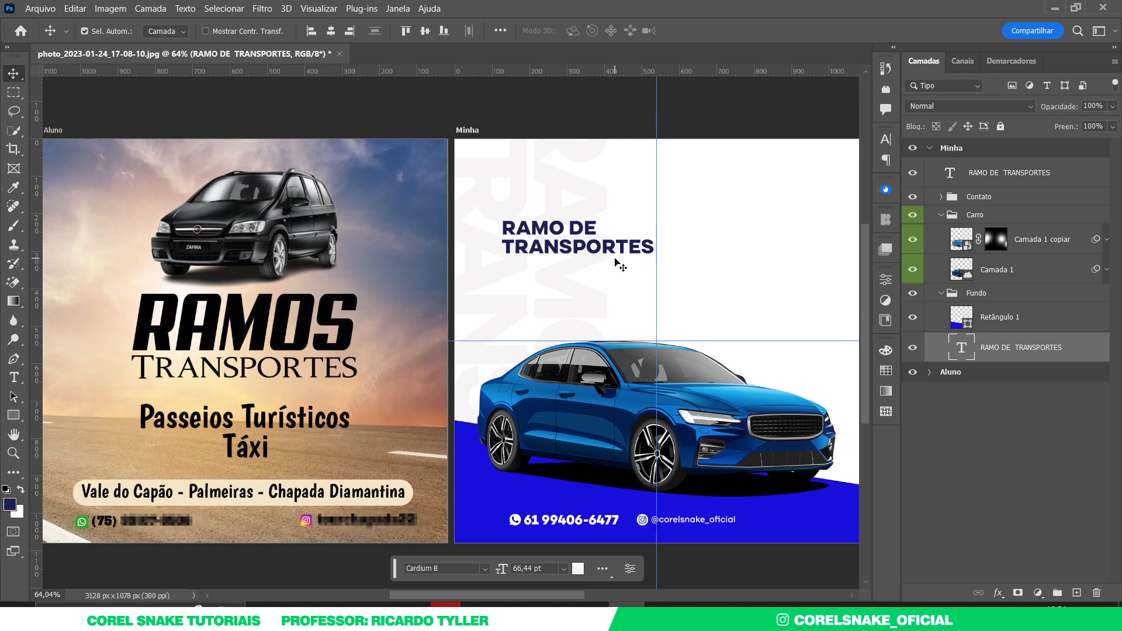
- Alt-drag a copy of the heading just below the original and set it to Medium weight
drag(612, 251, 624, 304)
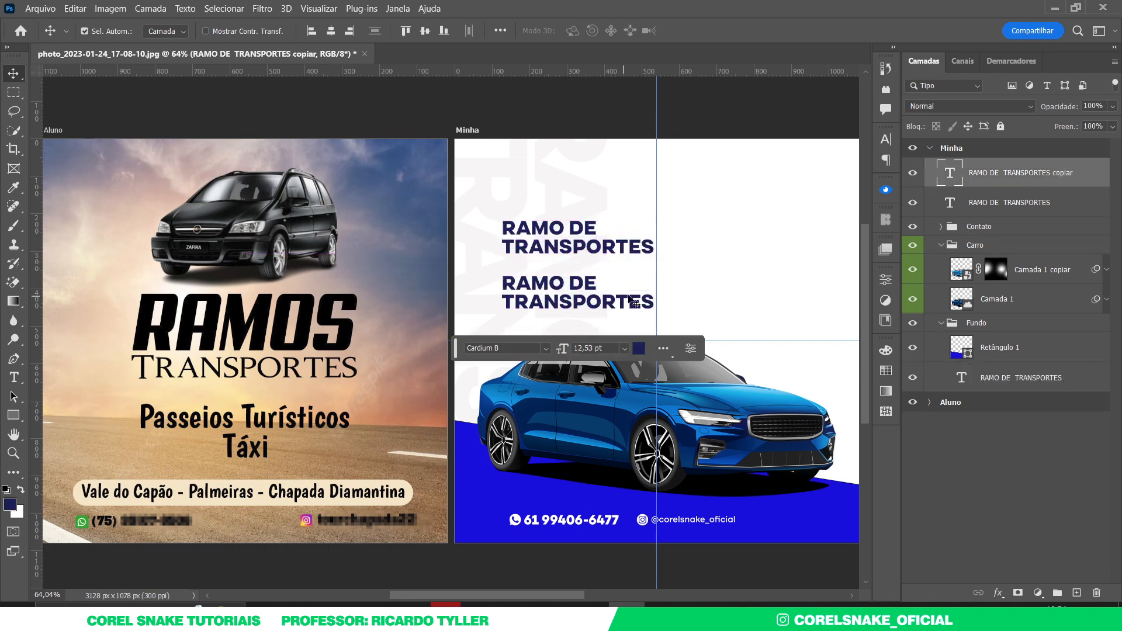
click(886, 140)
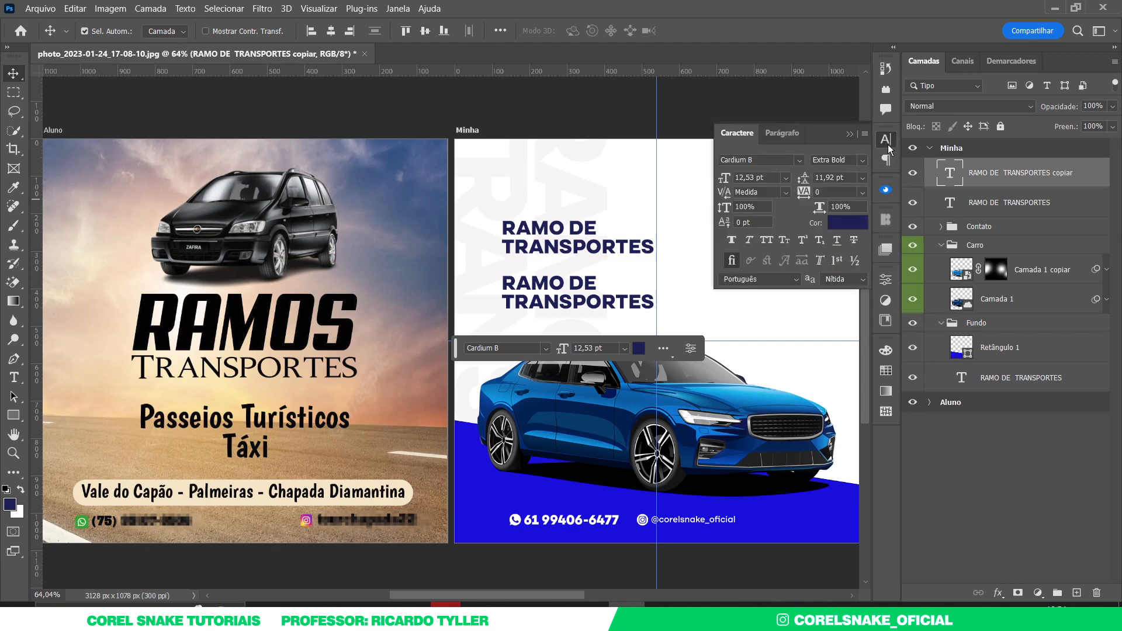
click(862, 162)
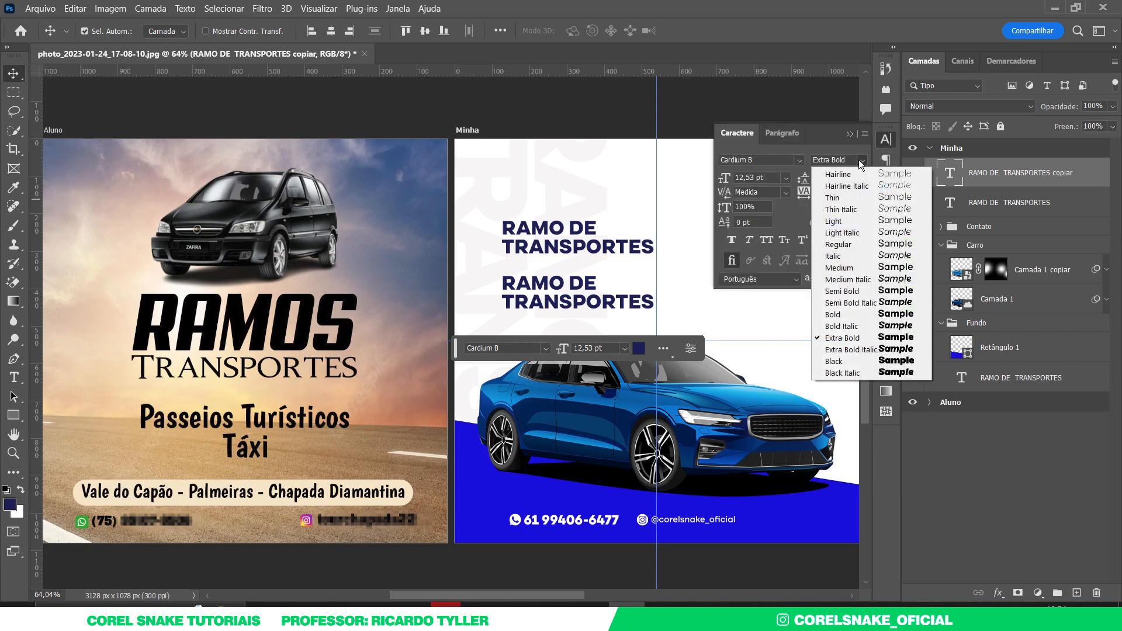
click(866, 272)
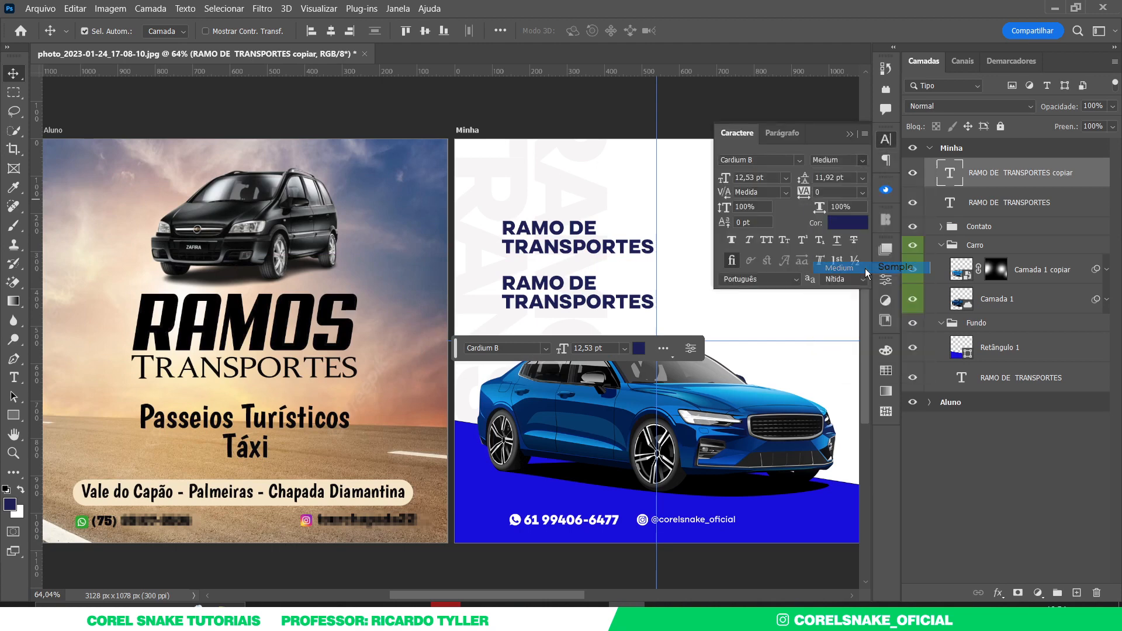
click(887, 140)
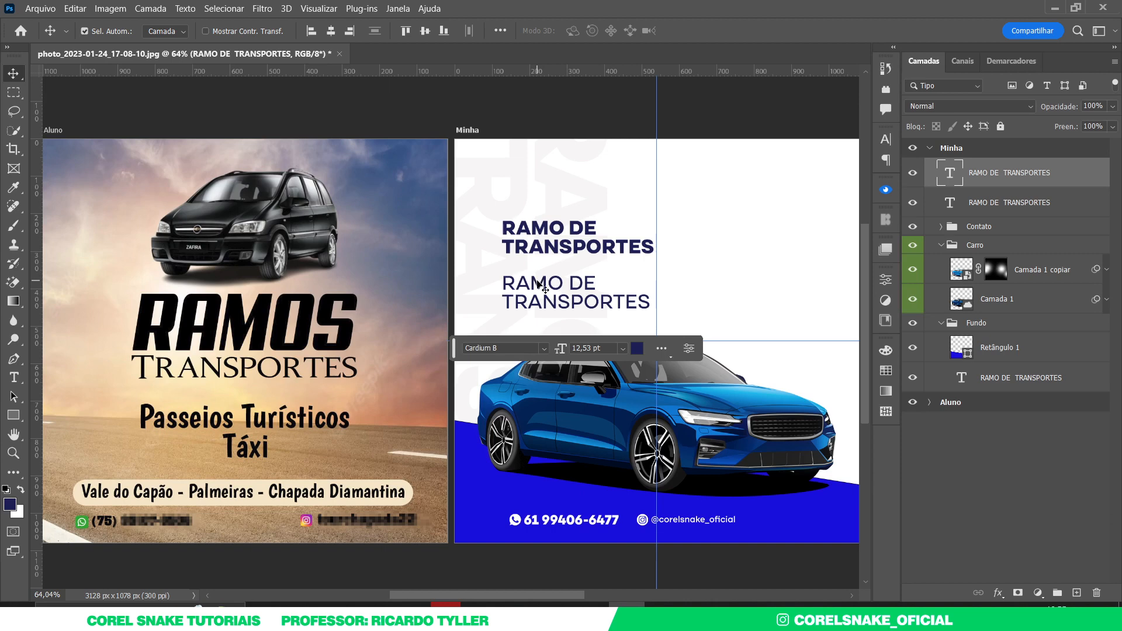
double_click(538, 284)
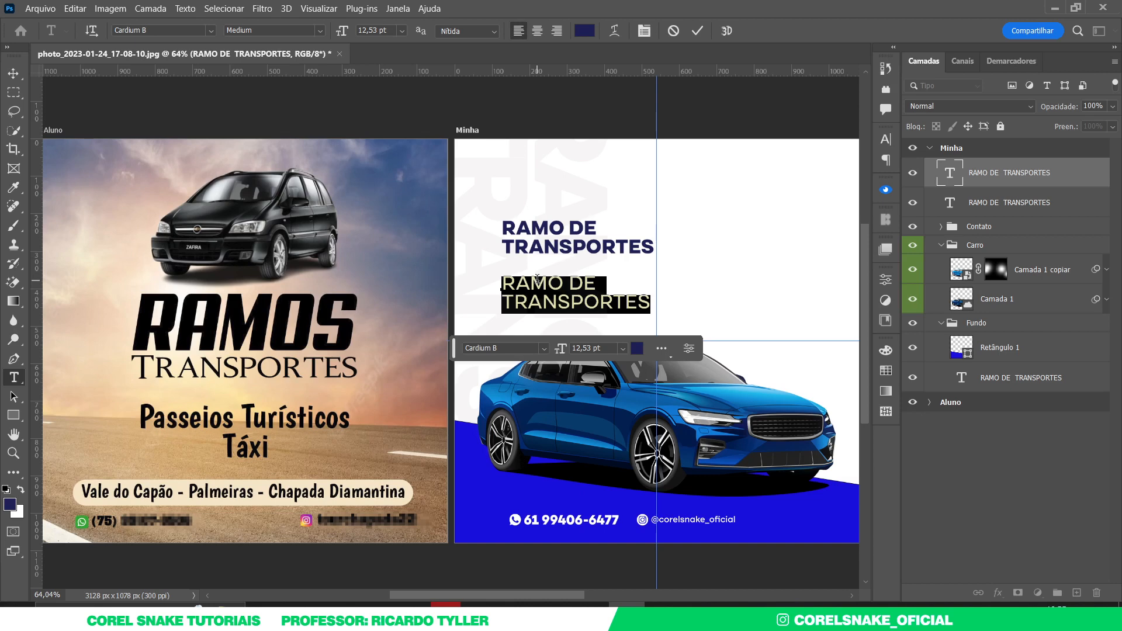
- Retype the copied heading as three lines: Vale do Capão, Palmeiras, Chapada Diamantina
text(vA)
key(BackSpace)
key(BackSpace)
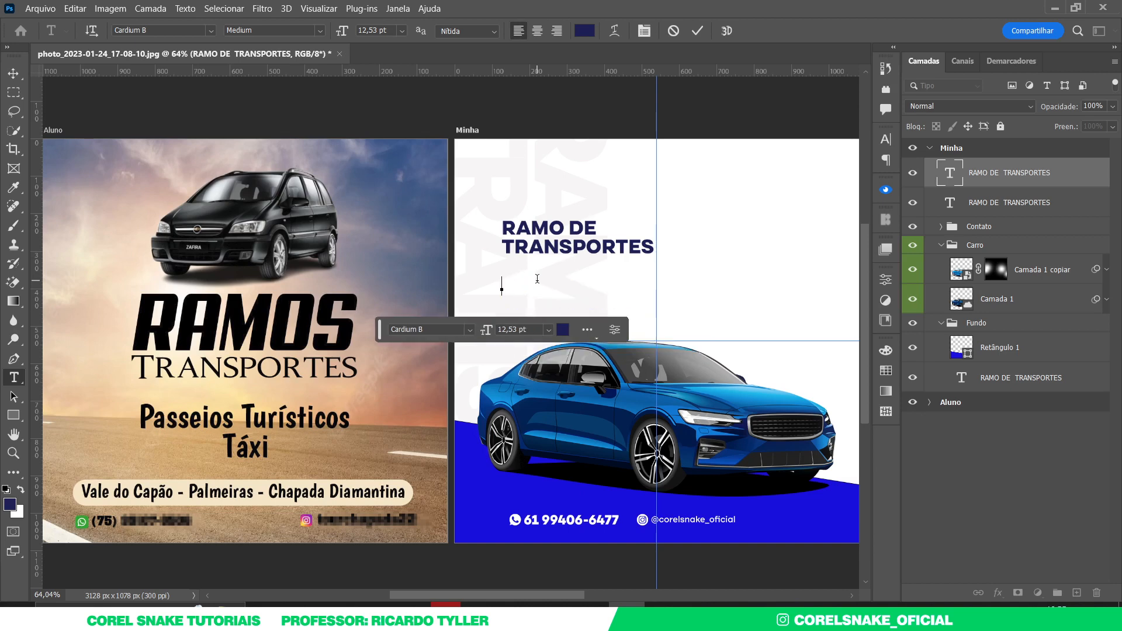
text(Vale )
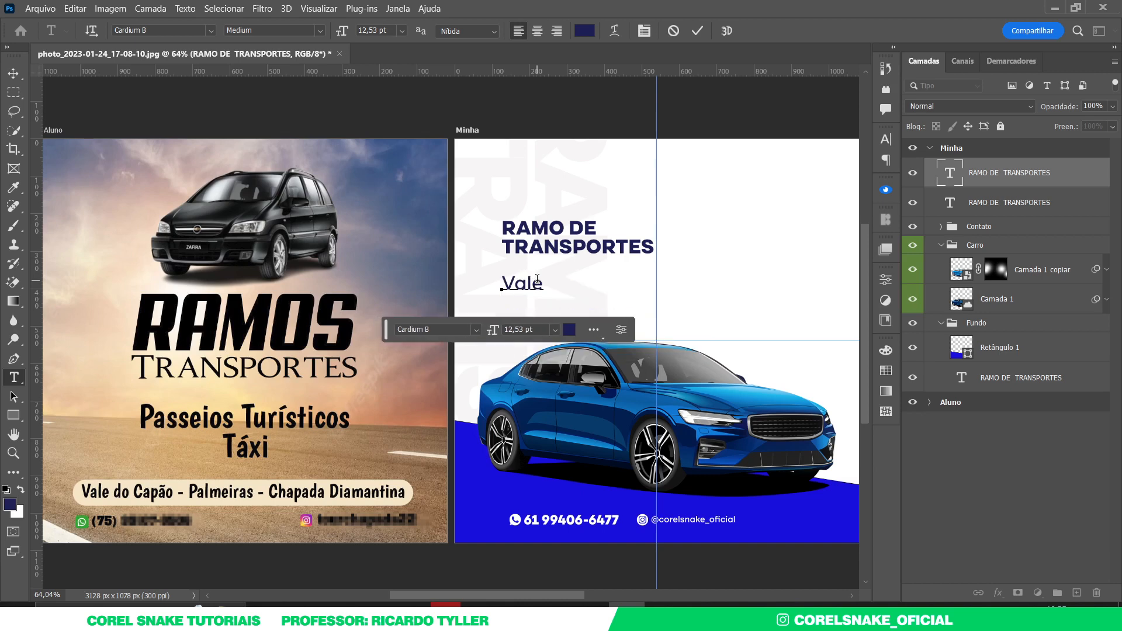
text(do Capão )
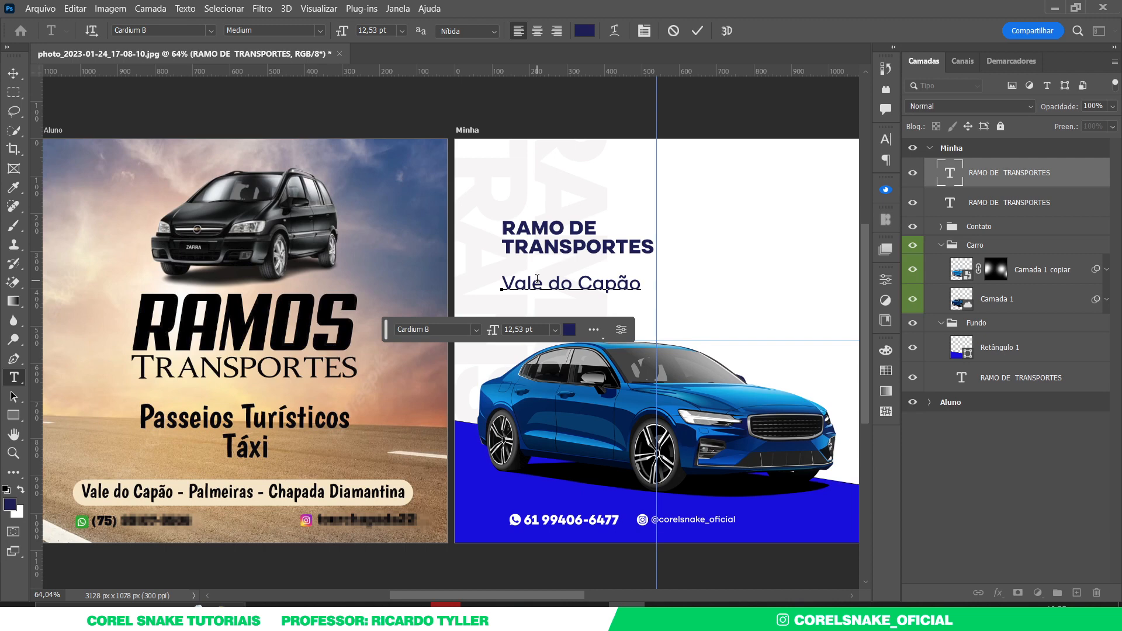
text(Palmeira)
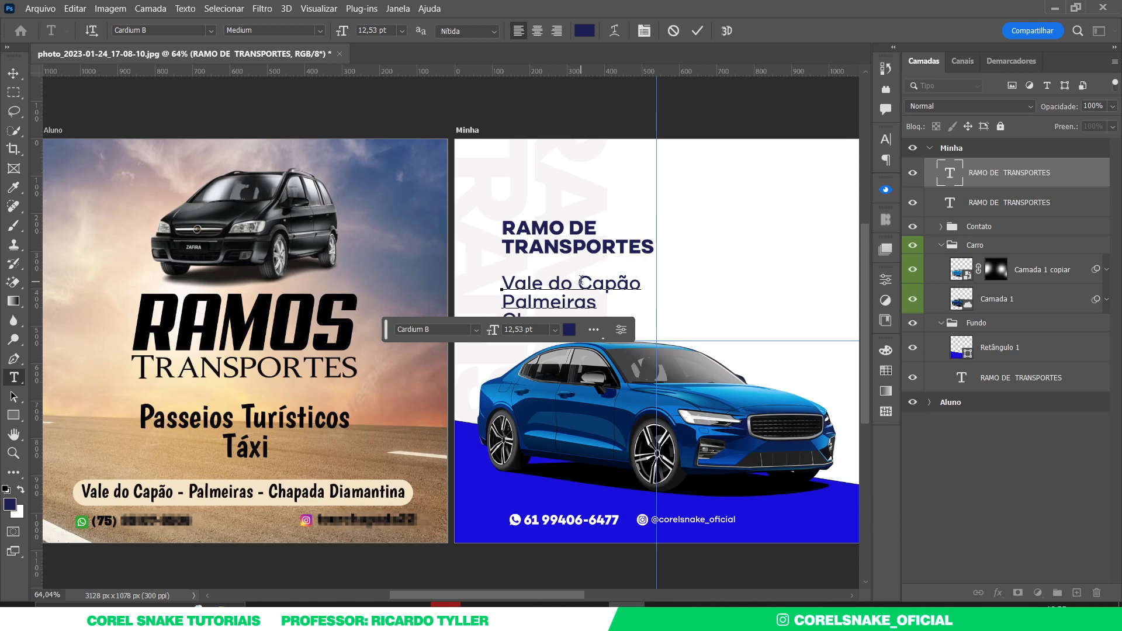
key(BackSpace)
key(BackSpace)
text(ada)
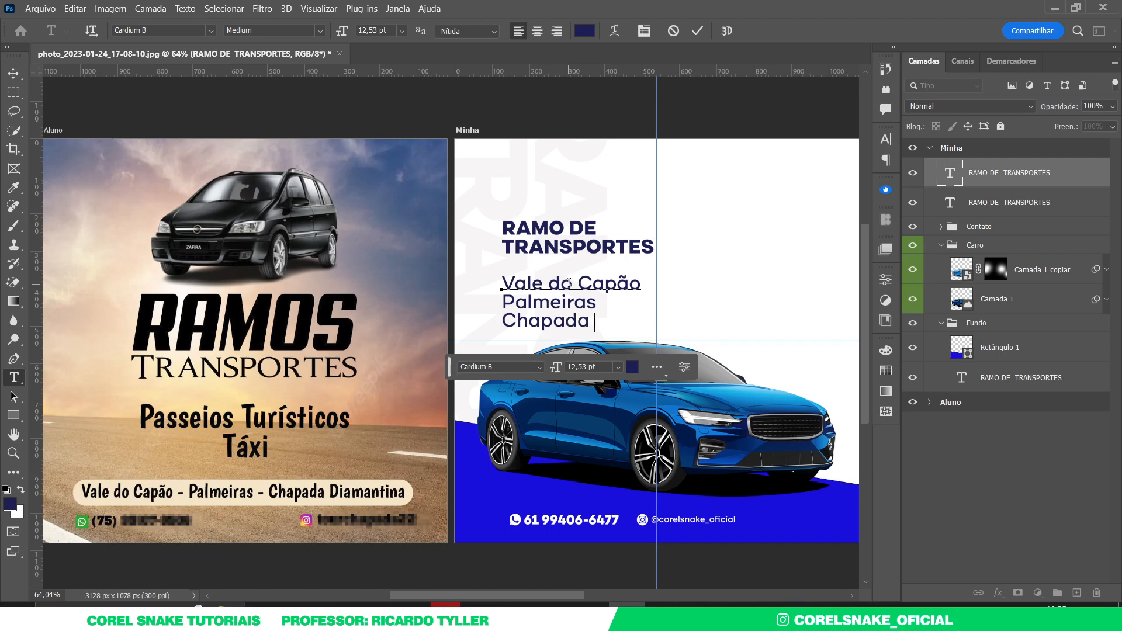
text( Diamantina)
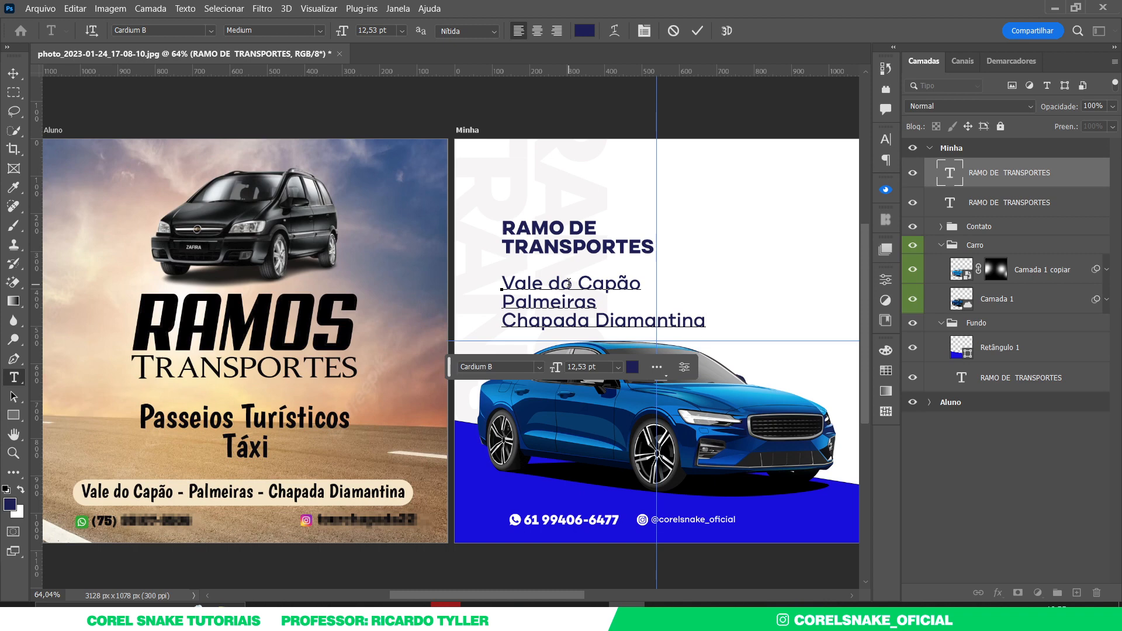
click(13, 74)
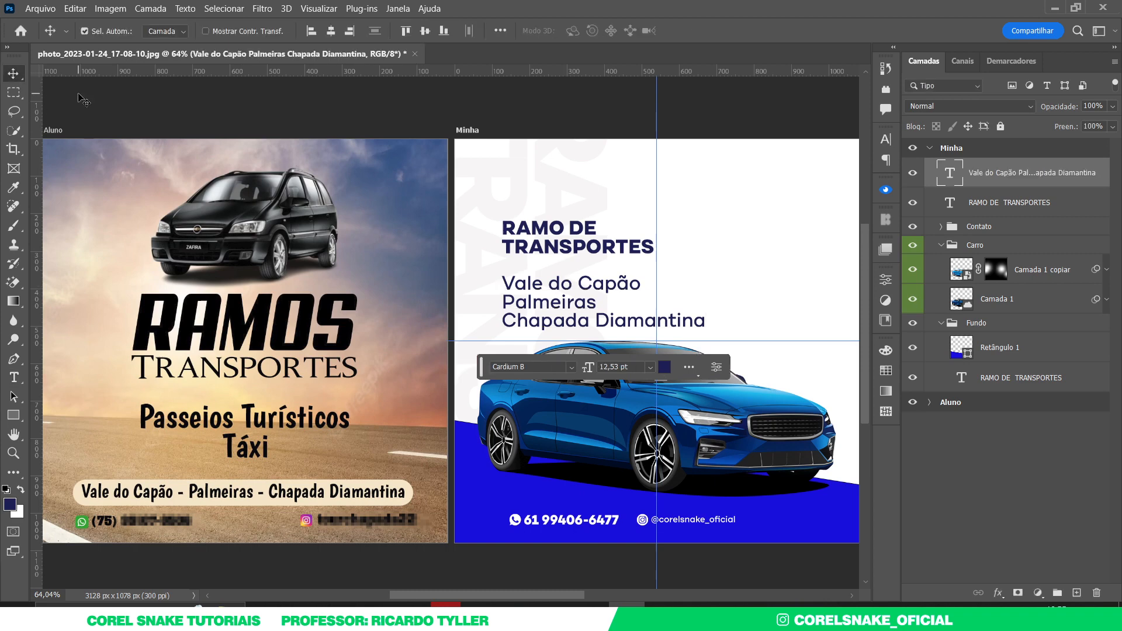
- Widen the place list's line spacing, shrink it to 9,55 pt, and nudge the heading left
double_click(554, 285)
key(alt+Down)
key(alt+Down)
key(alt+Down)
key(alt+Down)
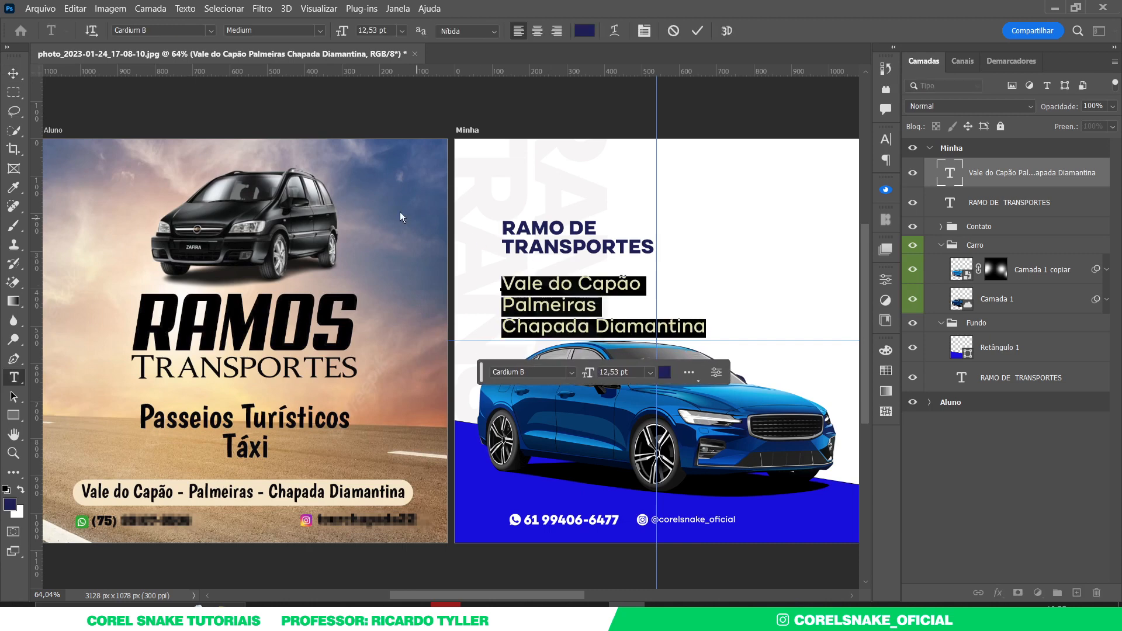
click(12, 73)
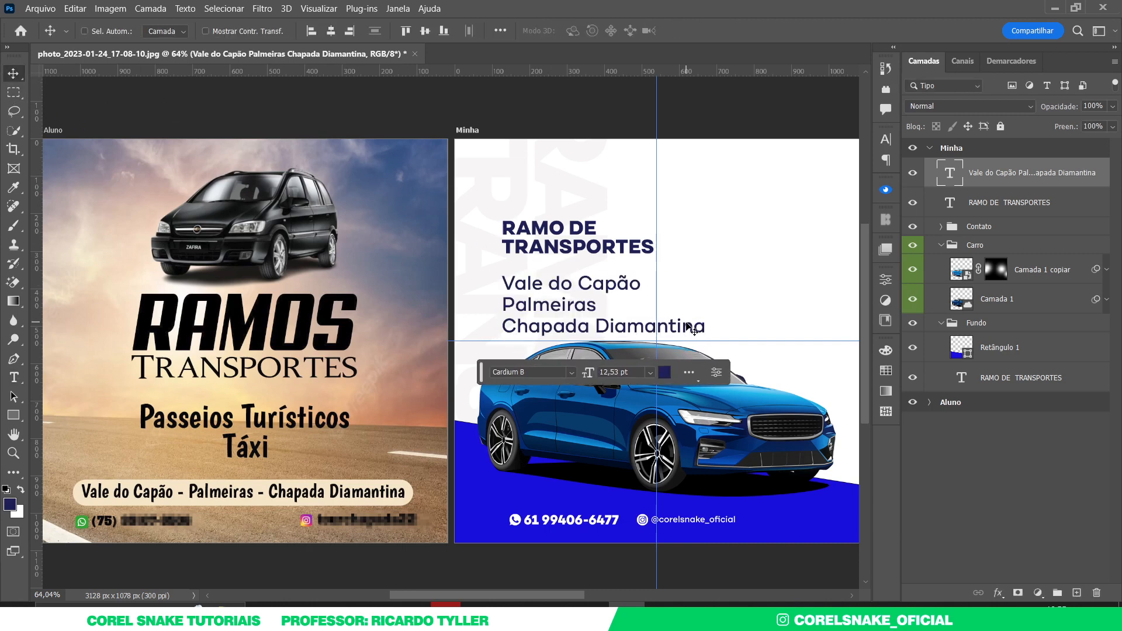
key(ctrl+t)
drag(706, 337, 658, 325)
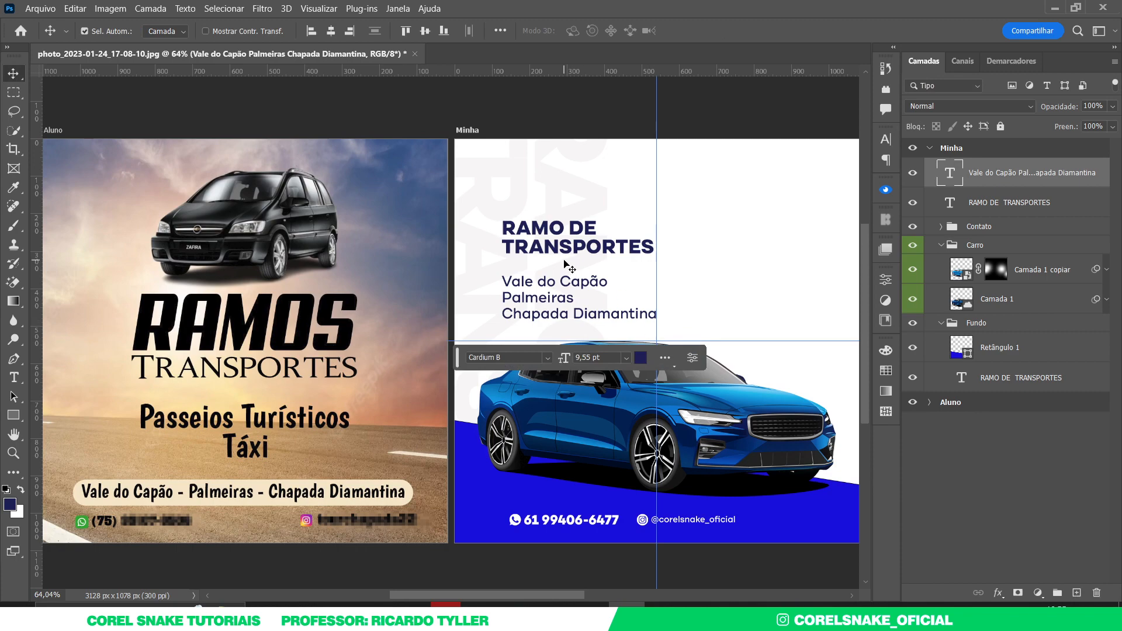
drag(573, 252, 568, 251)
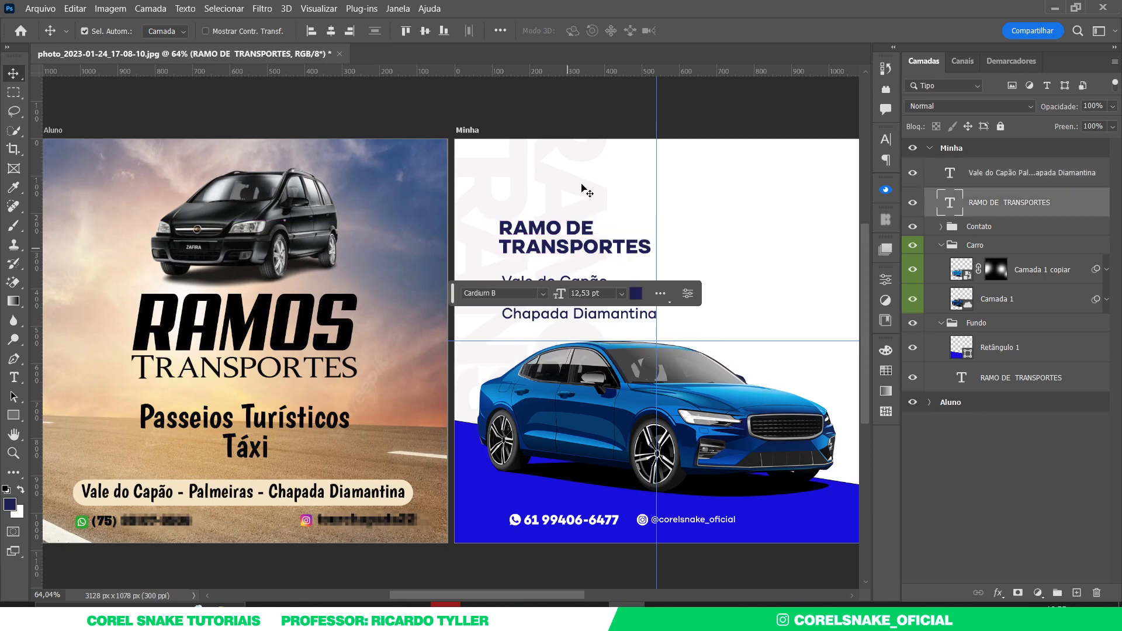
- Duplicate a heading onto the right side and retype it as 'Passeios Turísticos Táxi'
scroll(586, 194, down, 3)
click(775, 228)
scroll(695, 231, up, 3)
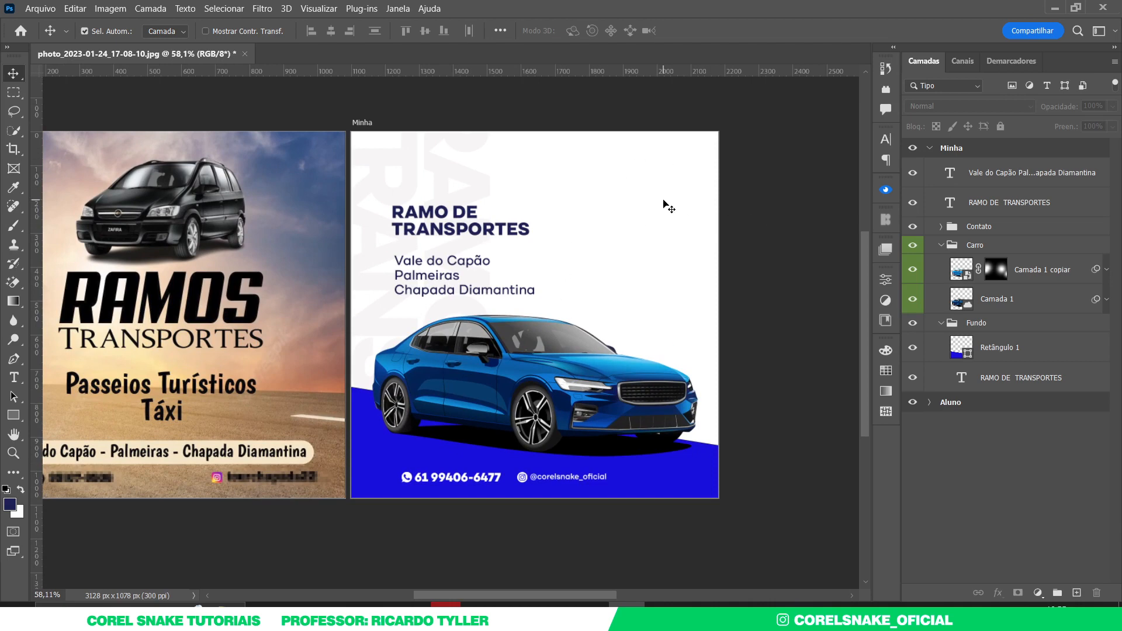
drag(460, 233, 629, 226)
double_click(630, 222)
key(ctrl+a)
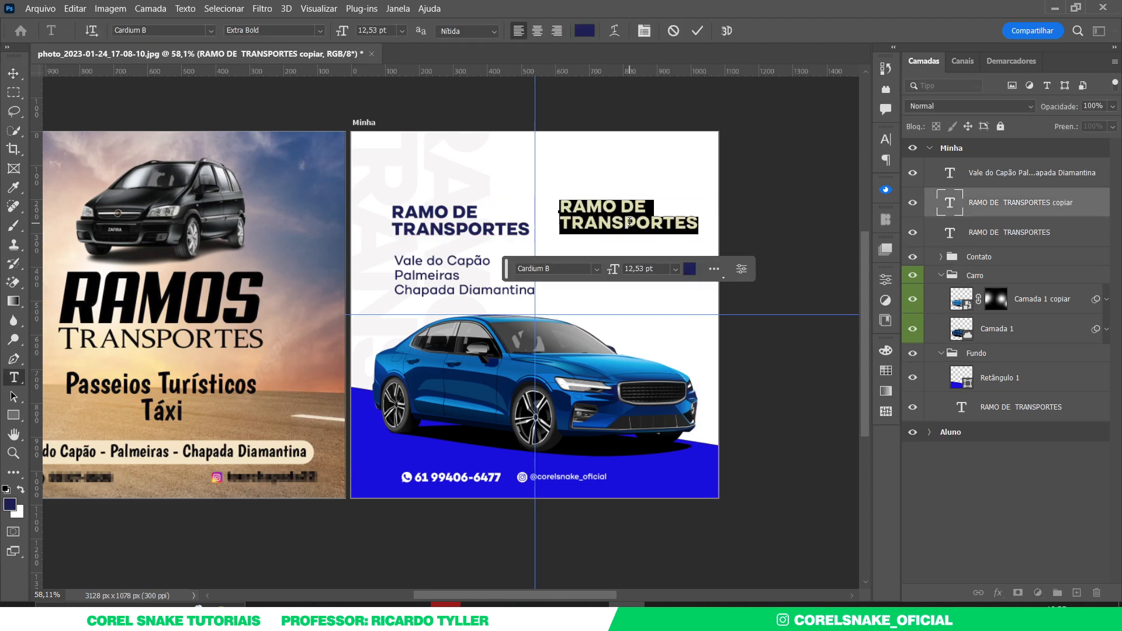
text(Pas )
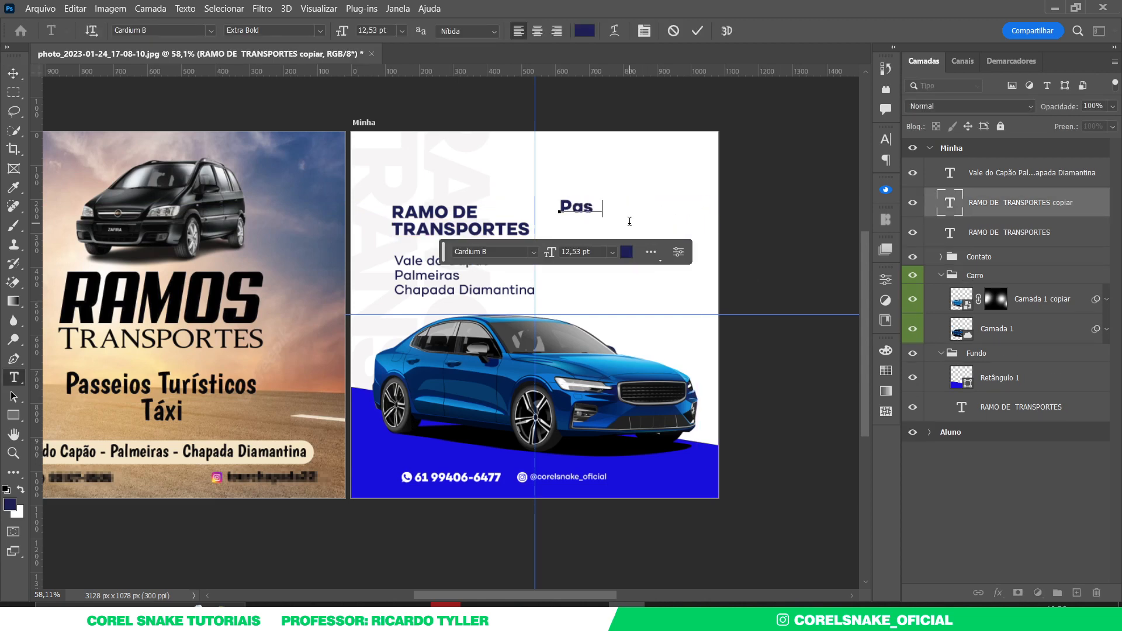
text(e)
text(Turí)
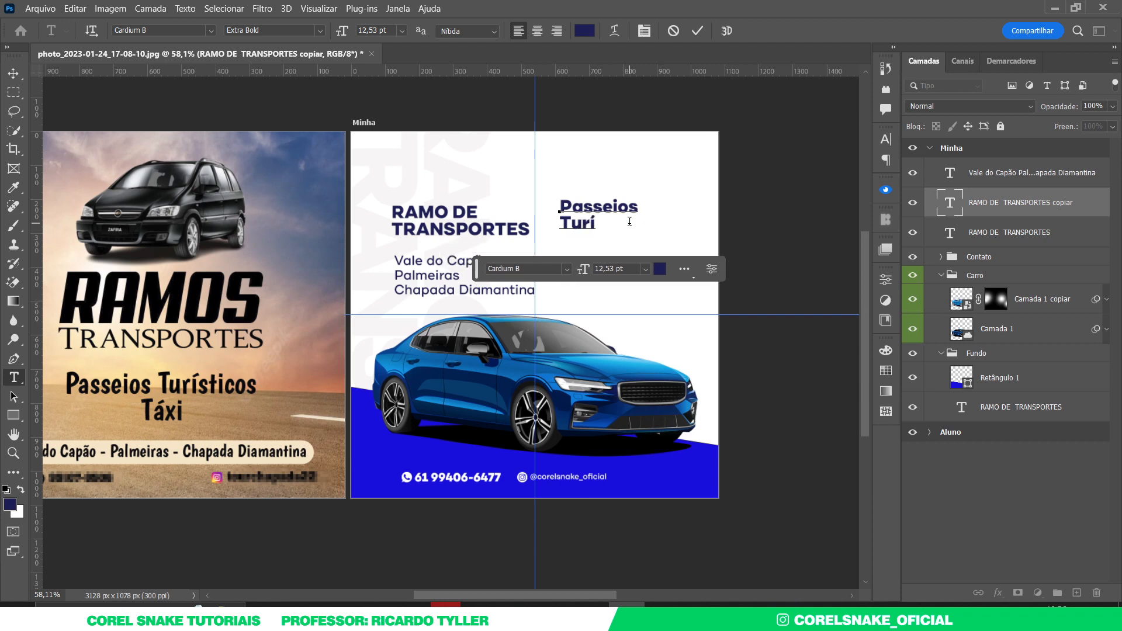
text(sticos )
text(T)
key(BackSpace)
key(BackSpace)
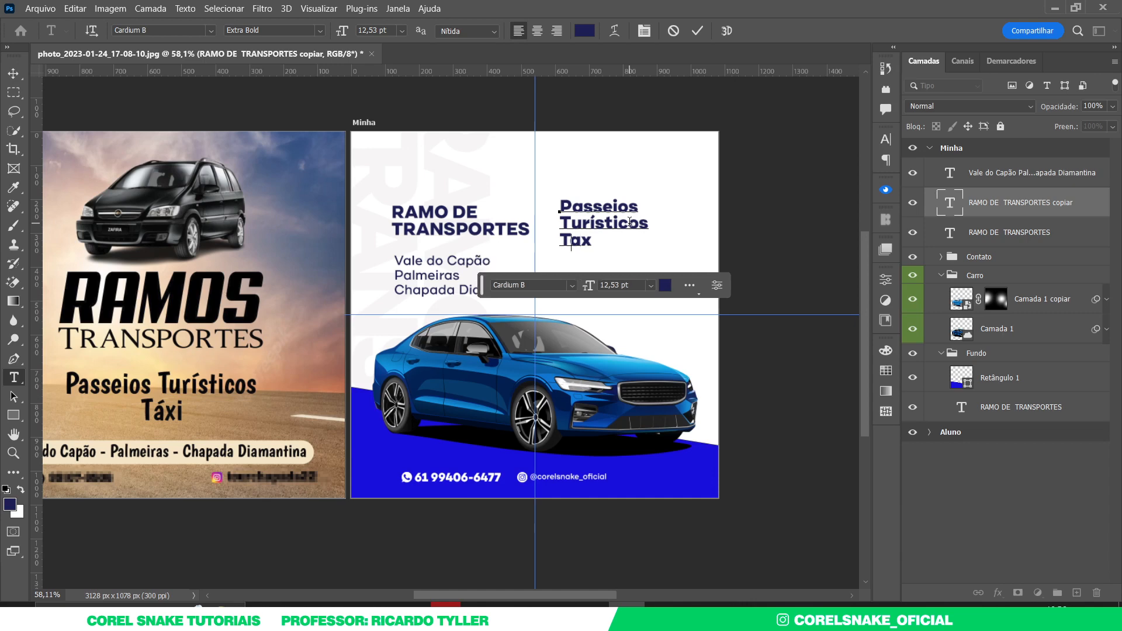
text(áxi)
click(13, 73)
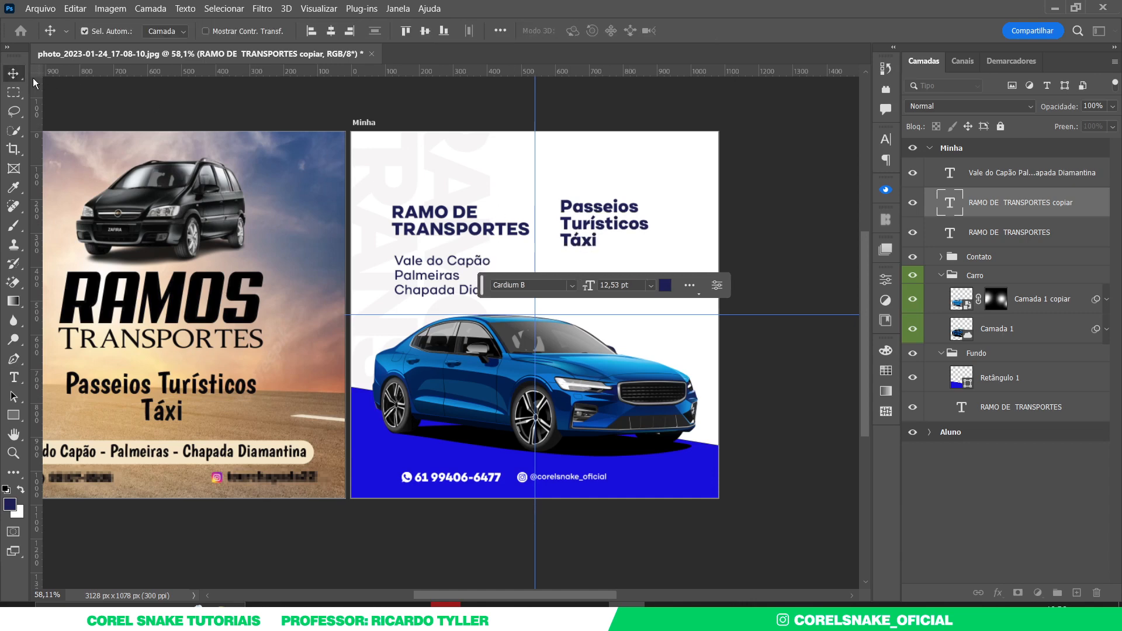
- Enlarge the Passeios headline to about 183% and align it to the centre guide
drag(600, 230, 609, 223)
key(ctrl+t)
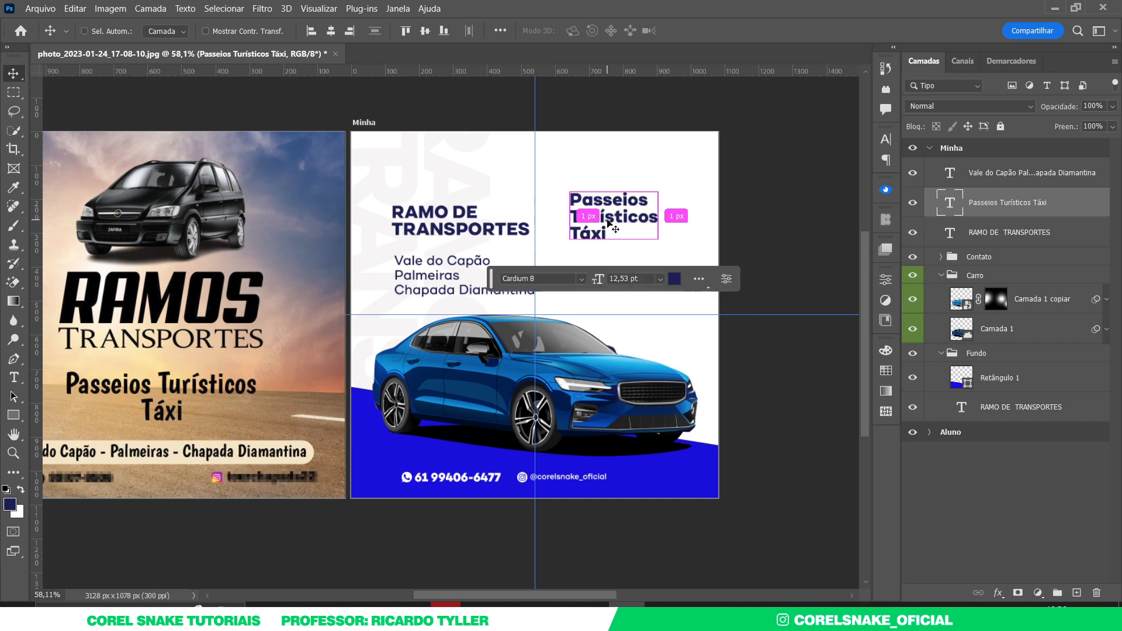
drag(659, 192, 688, 153)
mouse_move(607, 202)
mouse_down()
mouse_move(623, 194)
mouse_move(605, 191)
mouse_up()
key(Return)
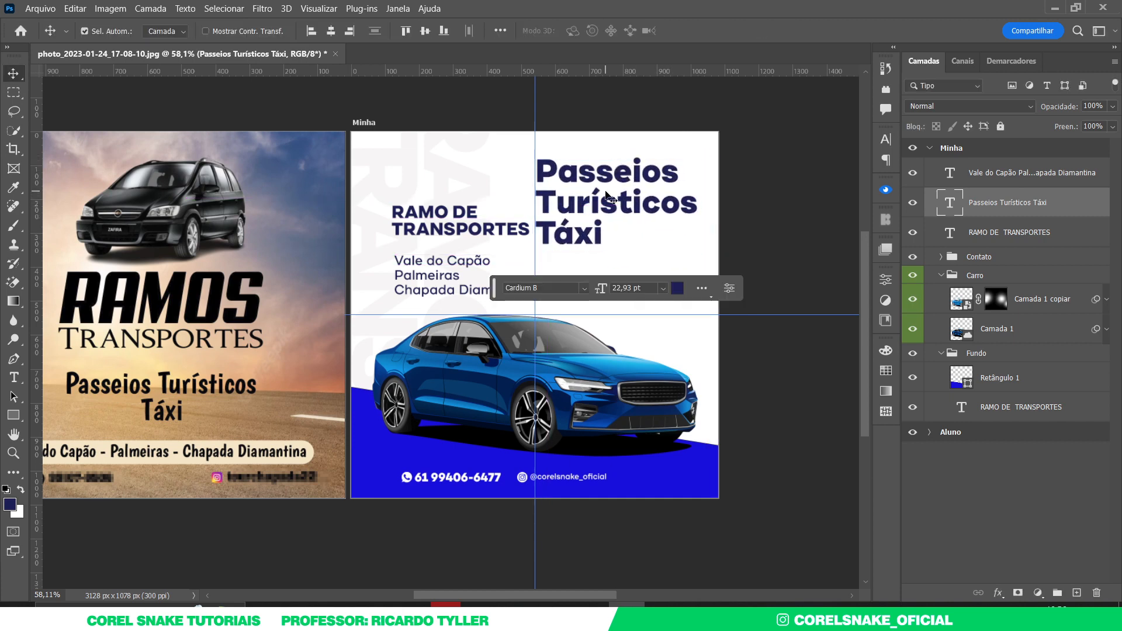
- Move the place list under the heading, then shrink and reposition both text blocks together
drag(421, 262, 415, 233)
shift+click(427, 231)
key(ctrl+t)
drag(516, 281, 503, 280)
key(Return)
drag(465, 245, 463, 237)
key(ctrl+t)
drag(509, 203, 505, 205)
drag(445, 248, 448, 255)
key(Return)
click(482, 546)
drag(534, 501, 516, 520)
drag(380, 500, 404, 490)
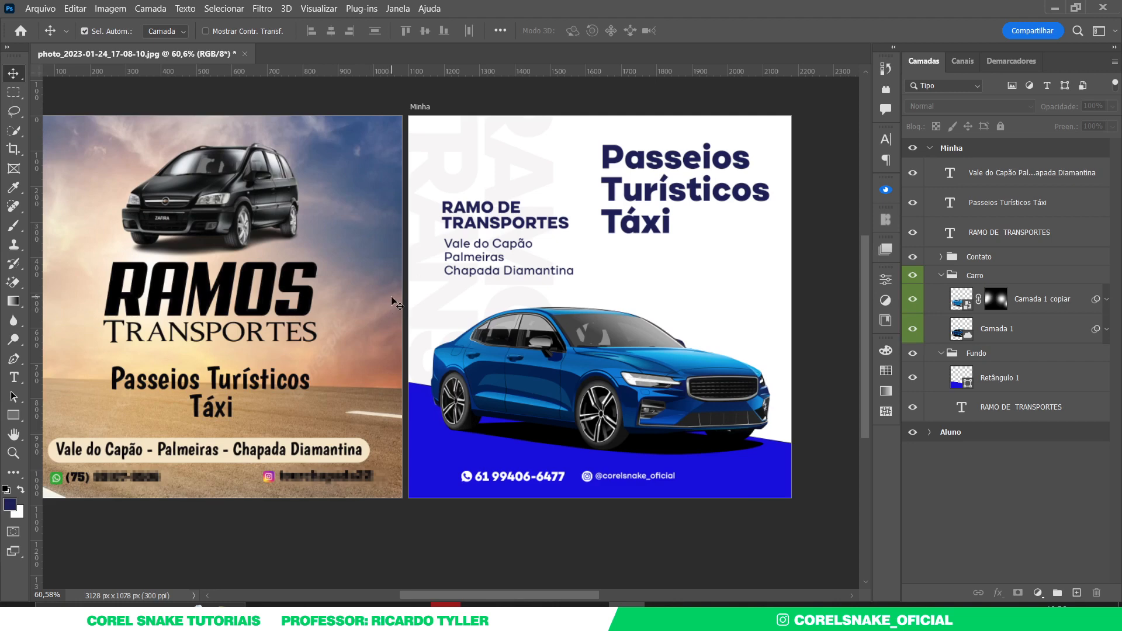
- Correct the heading to RAMOS DE TRANSPORTES and shift the Passeios headline left and down
double_click(493, 204)
click(494, 204)
text(s)
key(BackSpace)
text(S)
click(12, 71)
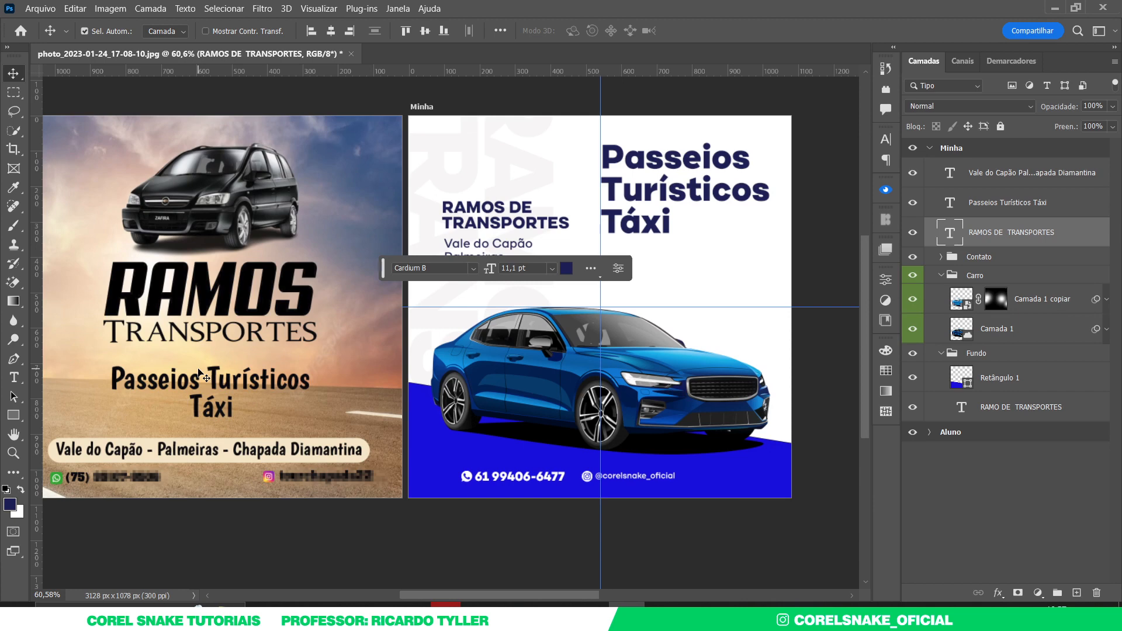
drag(648, 189, 642, 201)
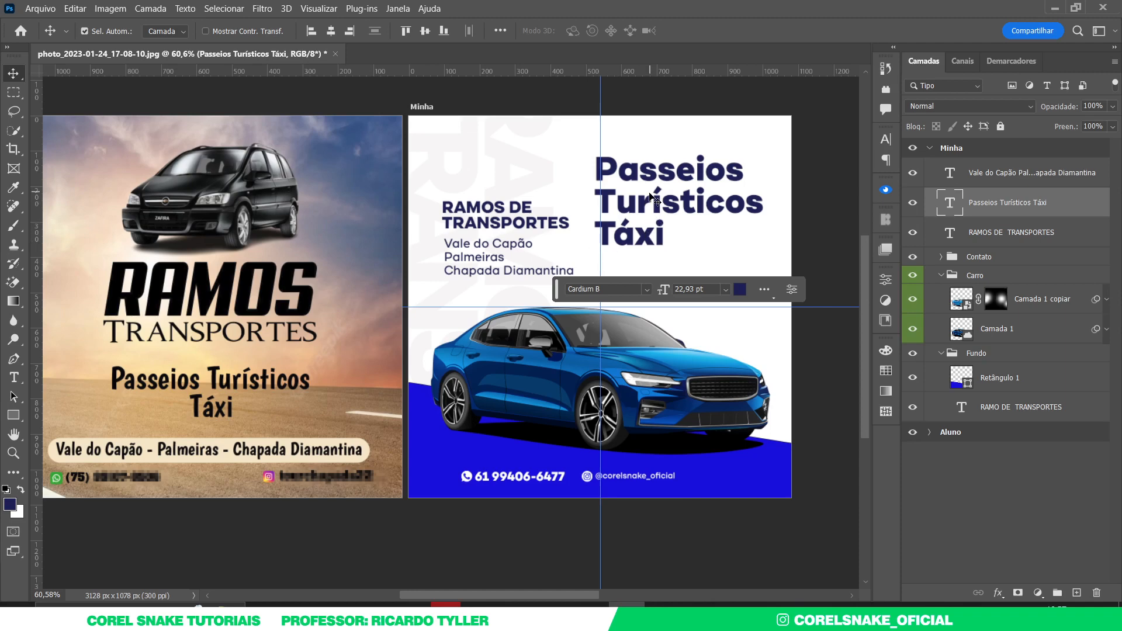
- Remove the final s so the headline's second line reads 'Turístico'
click(801, 202)
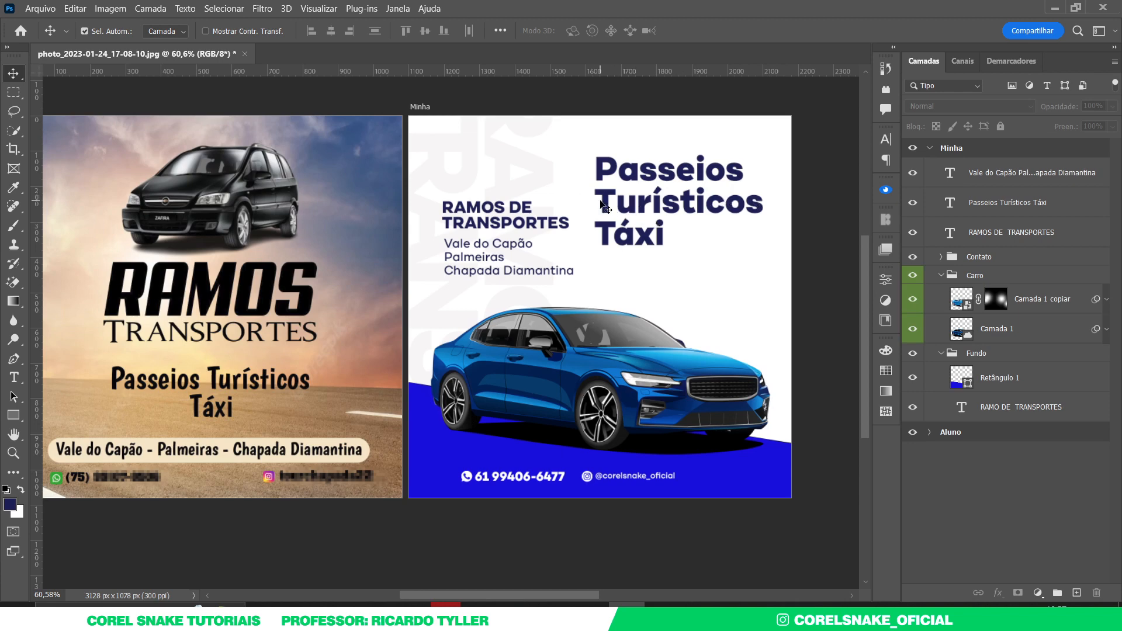
double_click(764, 202)
click(764, 202)
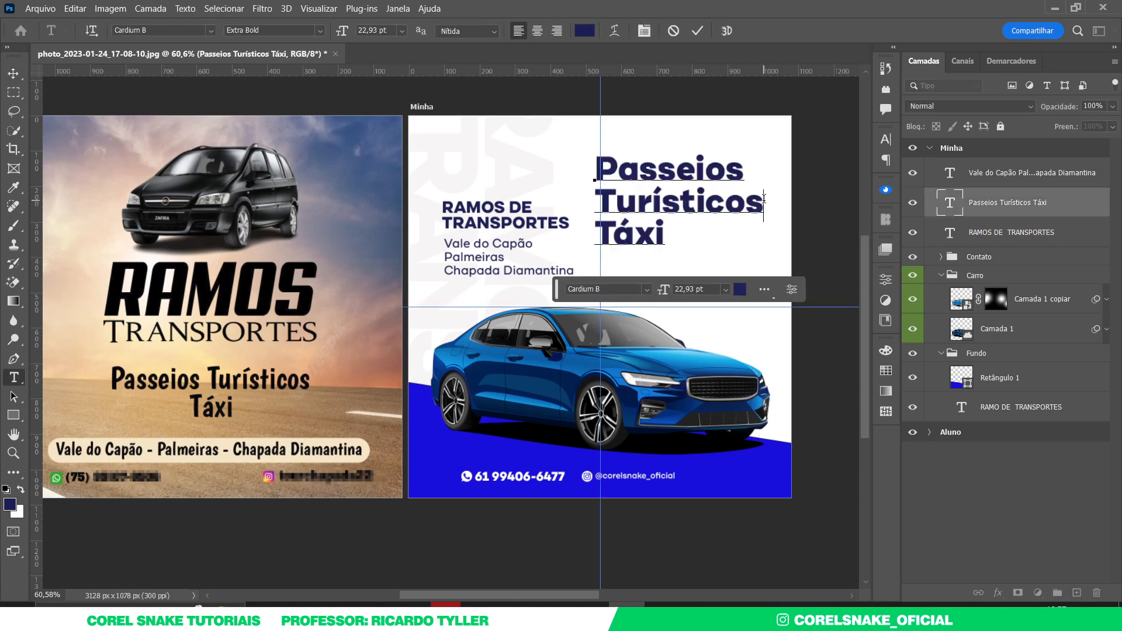
key(BackSpace)
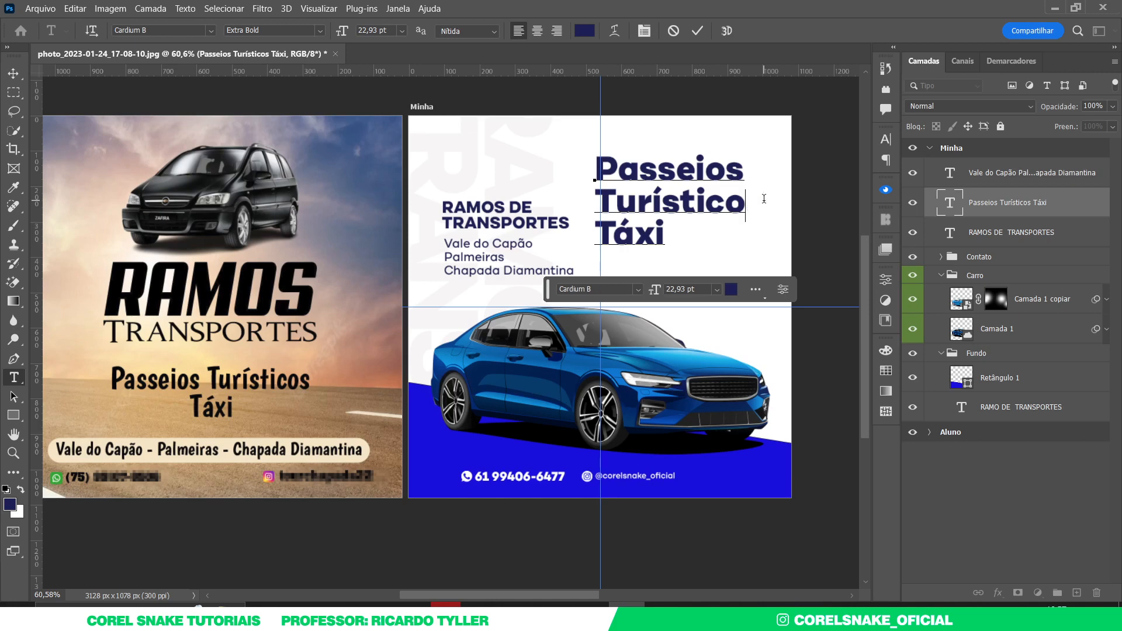
click(14, 74)
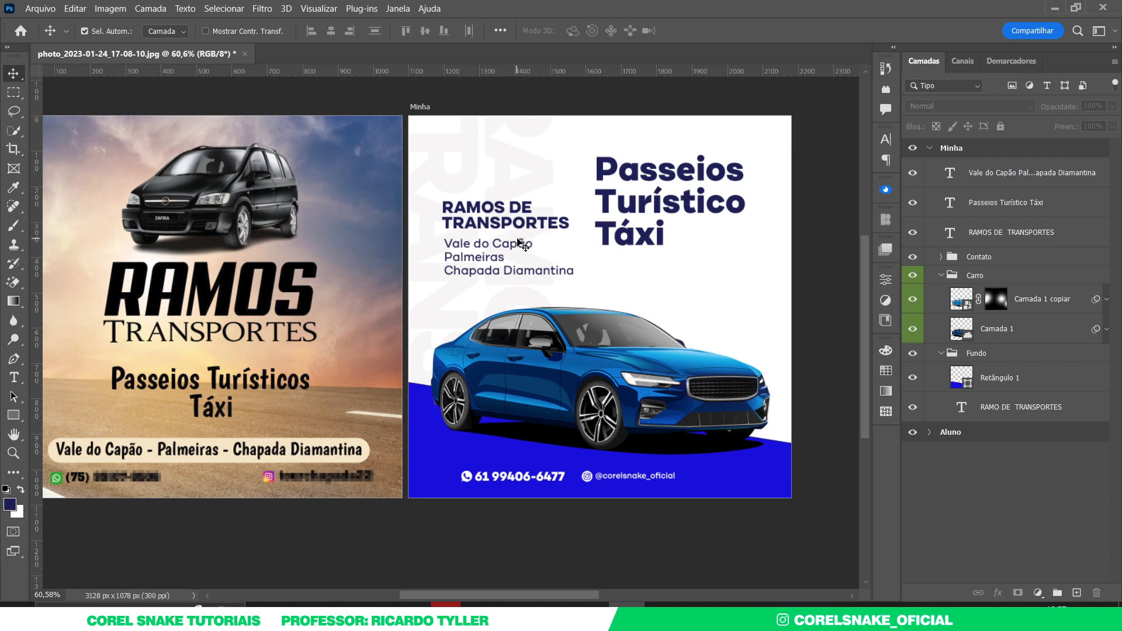
- Duplicate the Retângulo 1 diagonal, rasterize the copy, and invert it to yellow
click(498, 455)
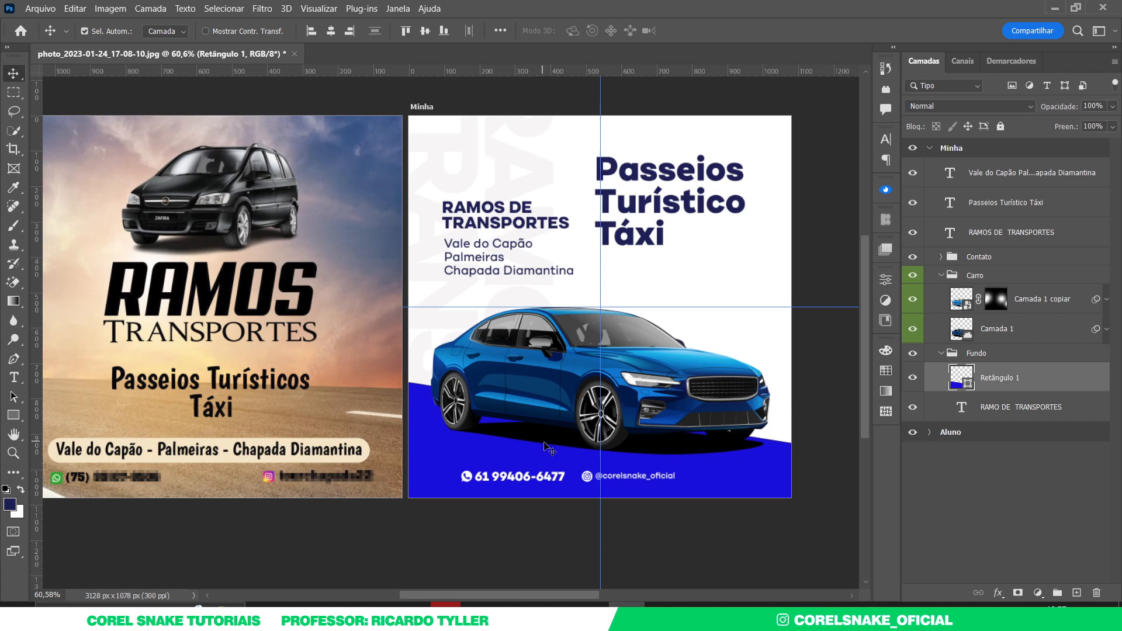
key(ctrl+j)
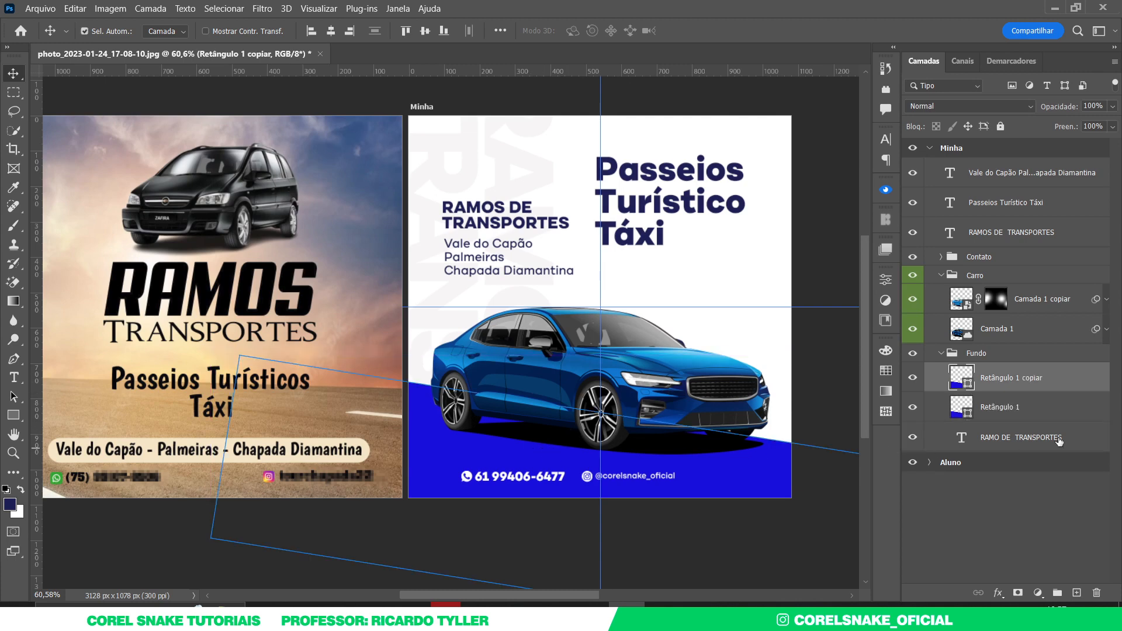
right_click(1049, 378)
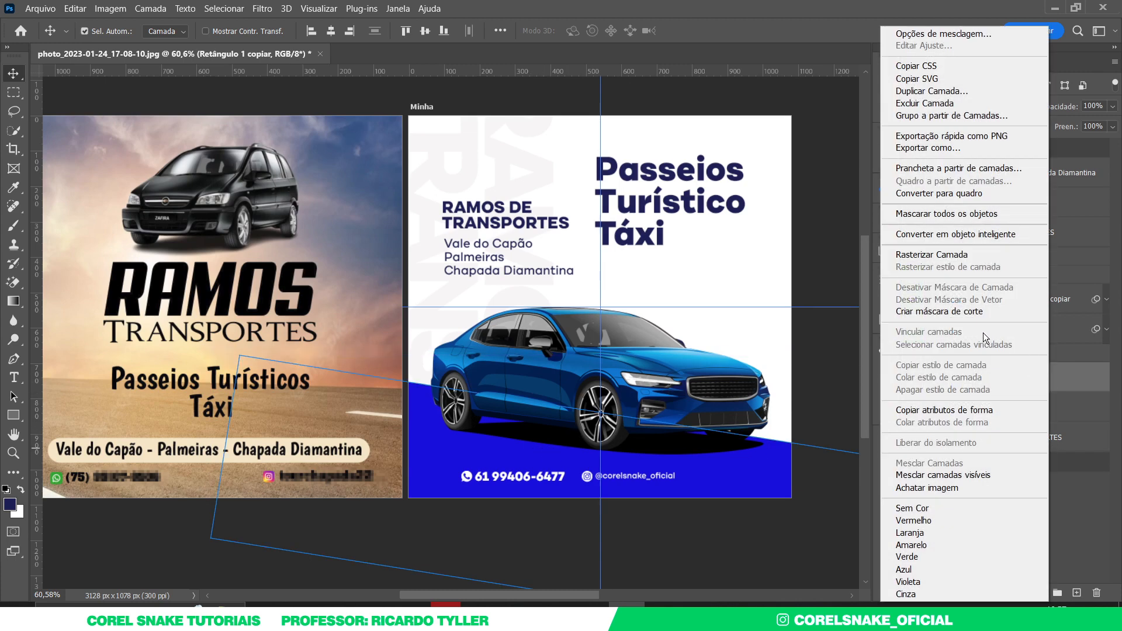
click(948, 254)
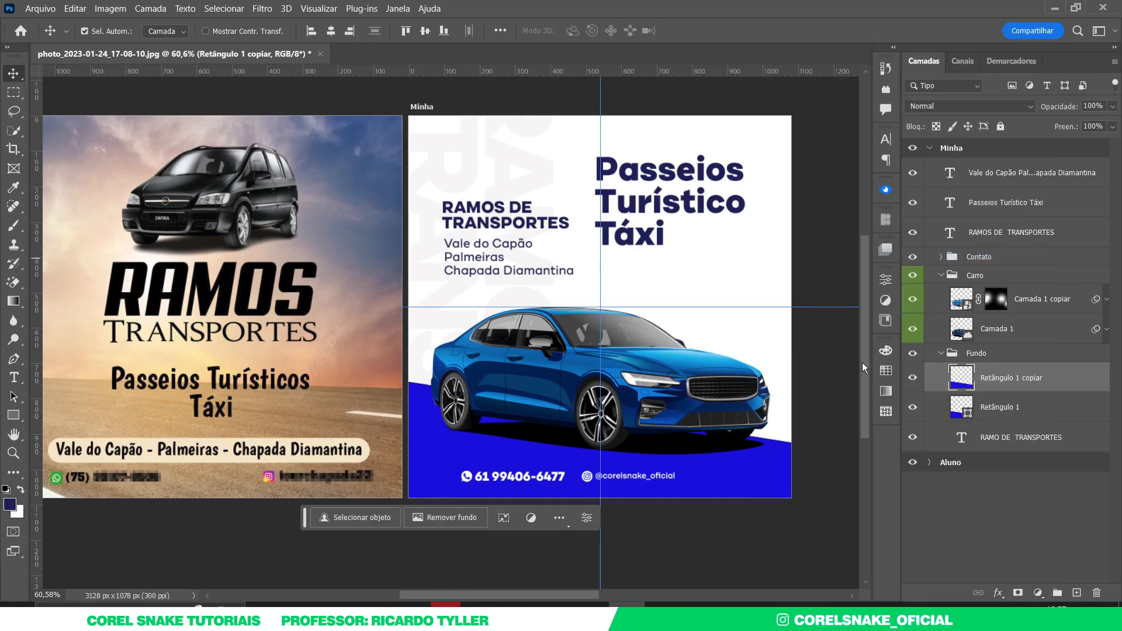
key(ctrl+i)
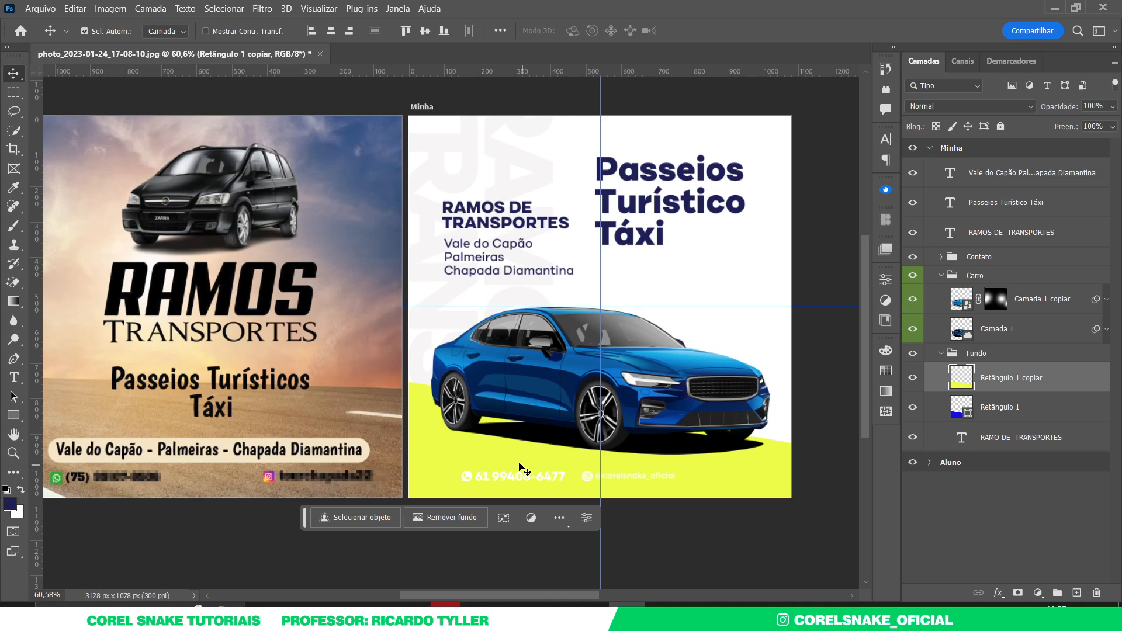
- Set the foreground colour to the sampled yellow edfc1d and hide the yellow copy
click(10, 504)
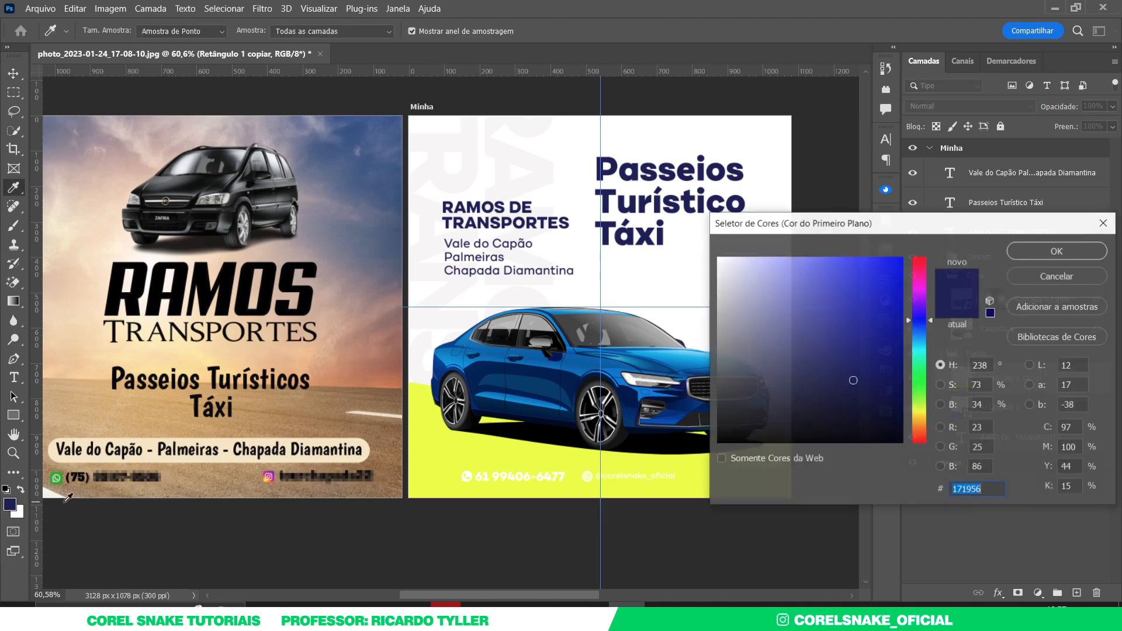
click(474, 450)
click(1029, 252)
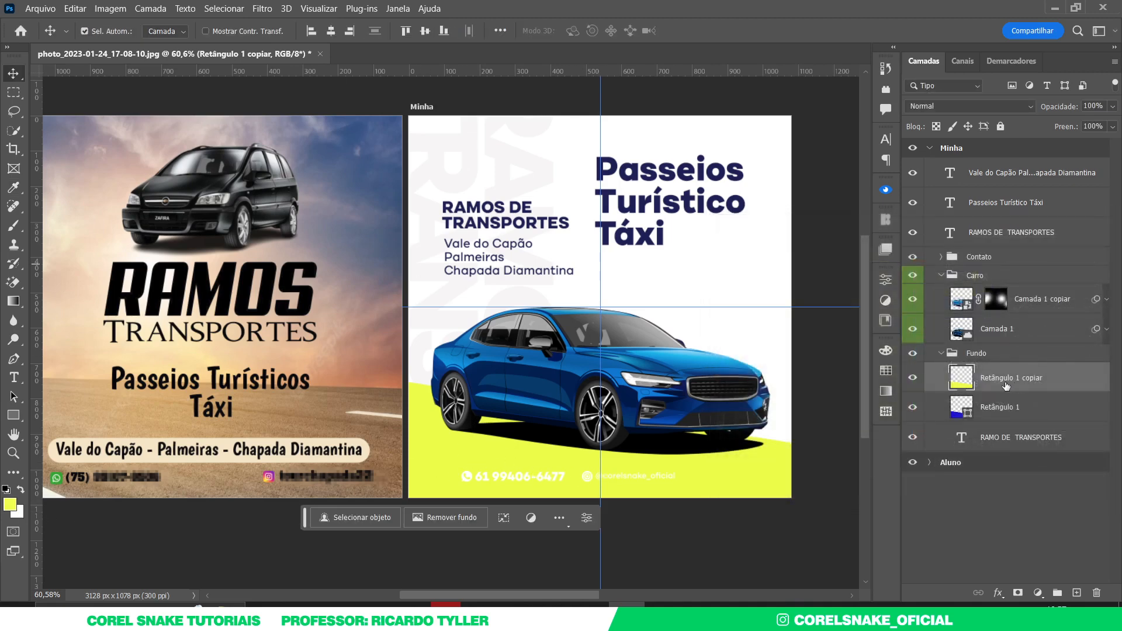
click(912, 377)
- Select the word Turístico in the headline with the Character panel open
double_click(680, 213)
click(743, 203)
drag(744, 203, 590, 207)
click(886, 139)
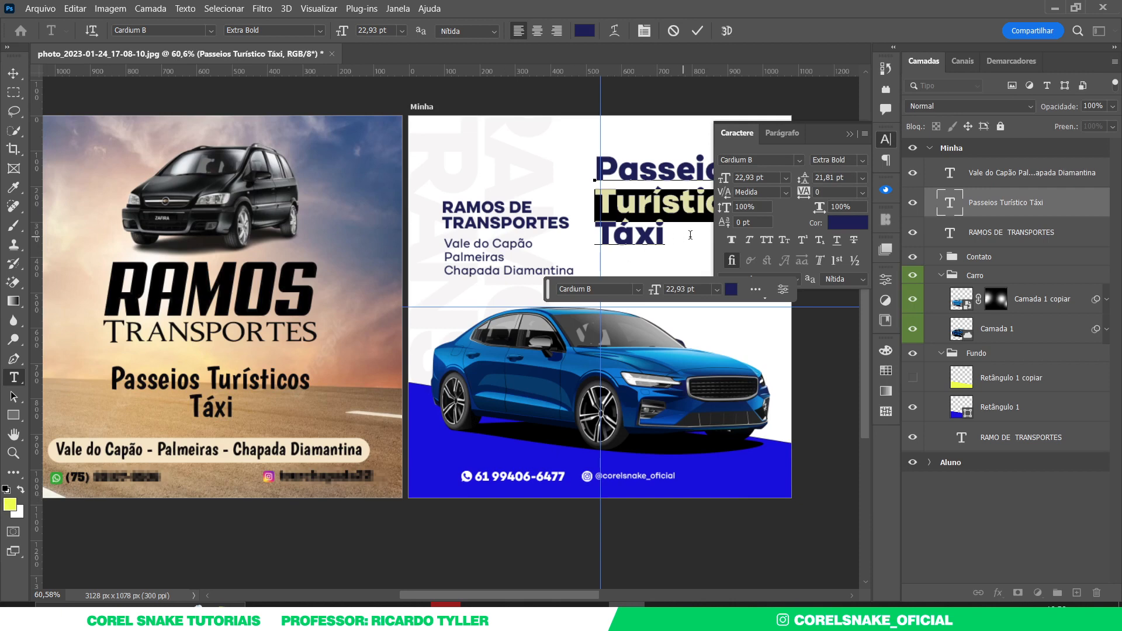
- Colour Turístico with the yellow foreground colour, leaving Passeios and Táxi navy
click(842, 223)
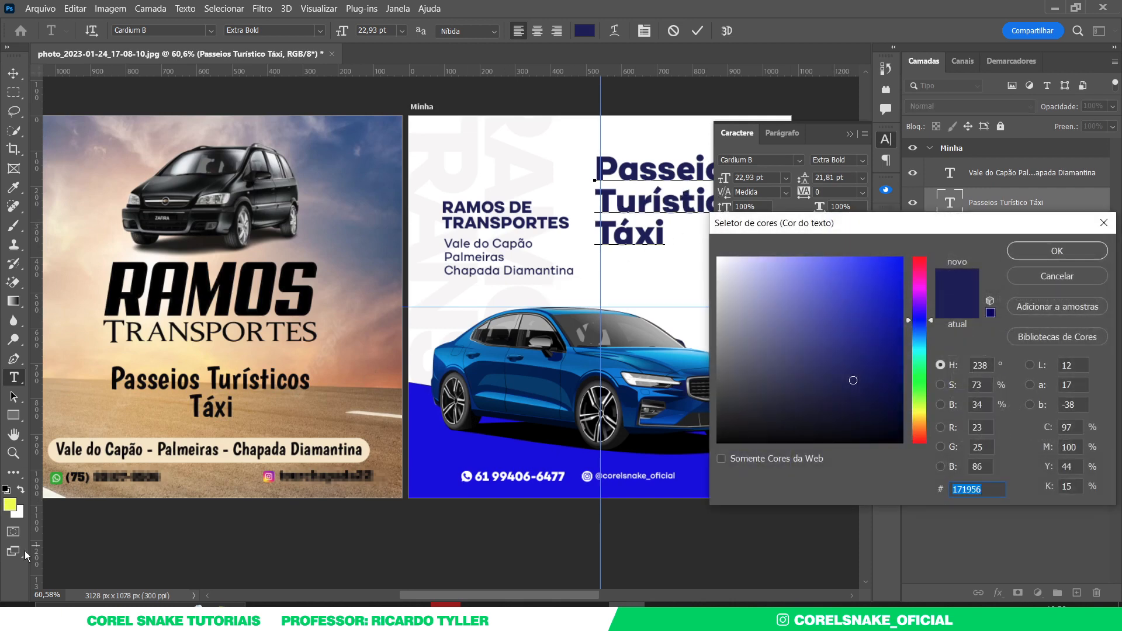
click(10, 503)
click(1019, 255)
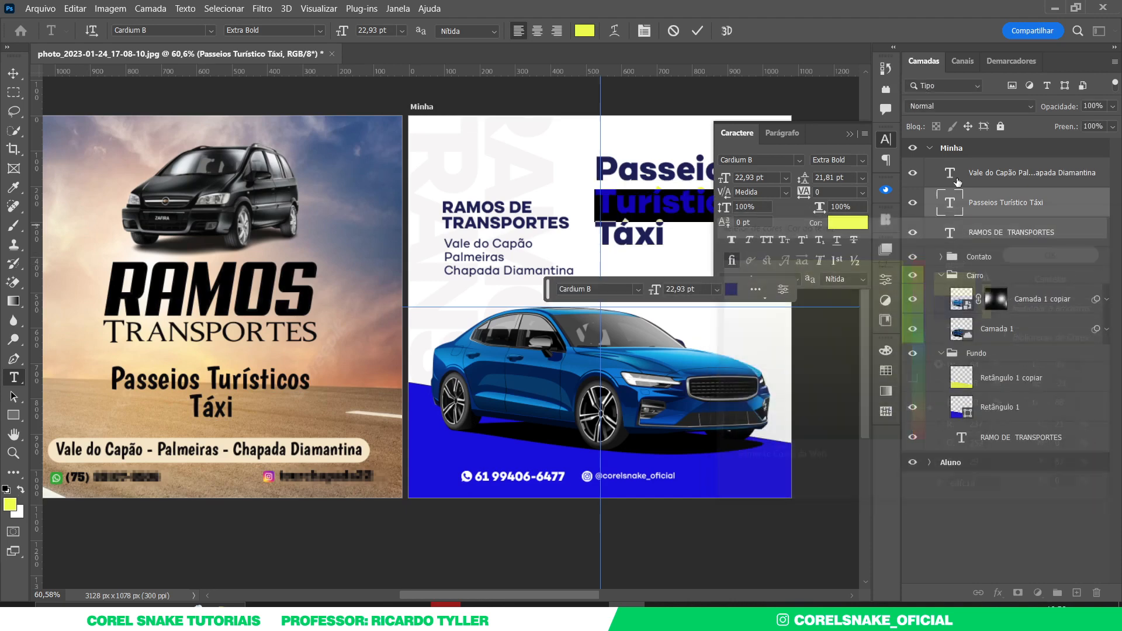
click(886, 140)
click(12, 76)
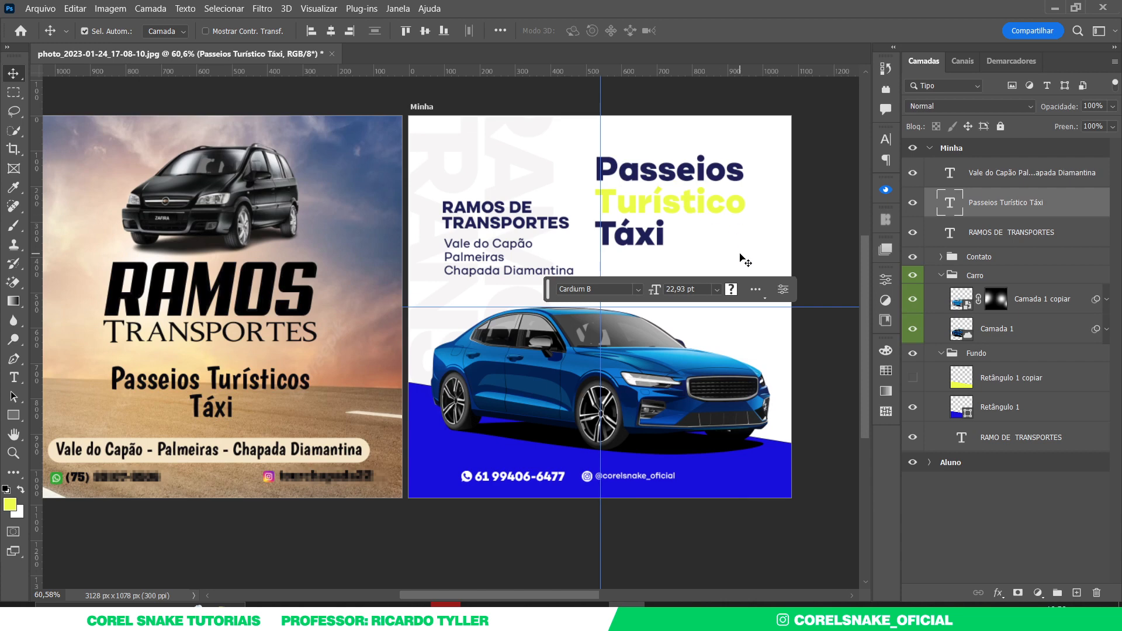
double_click(705, 182)
drag(744, 170, 575, 175)
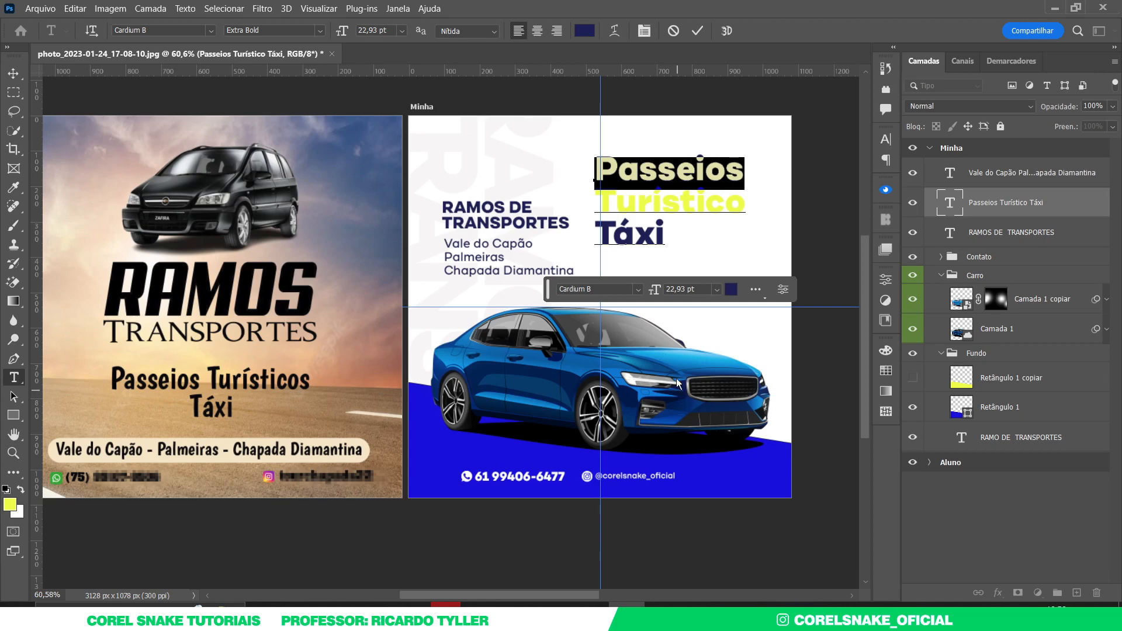
click(13, 73)
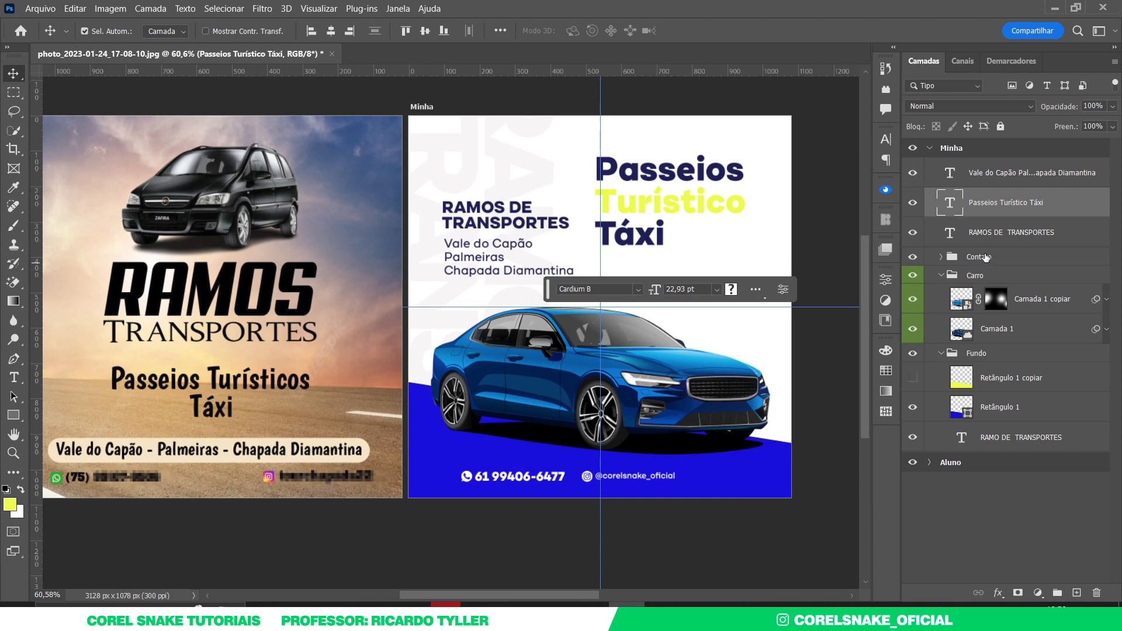
- Draw a rectangle over Turístico filled navy 171956 with no outline
click(987, 235)
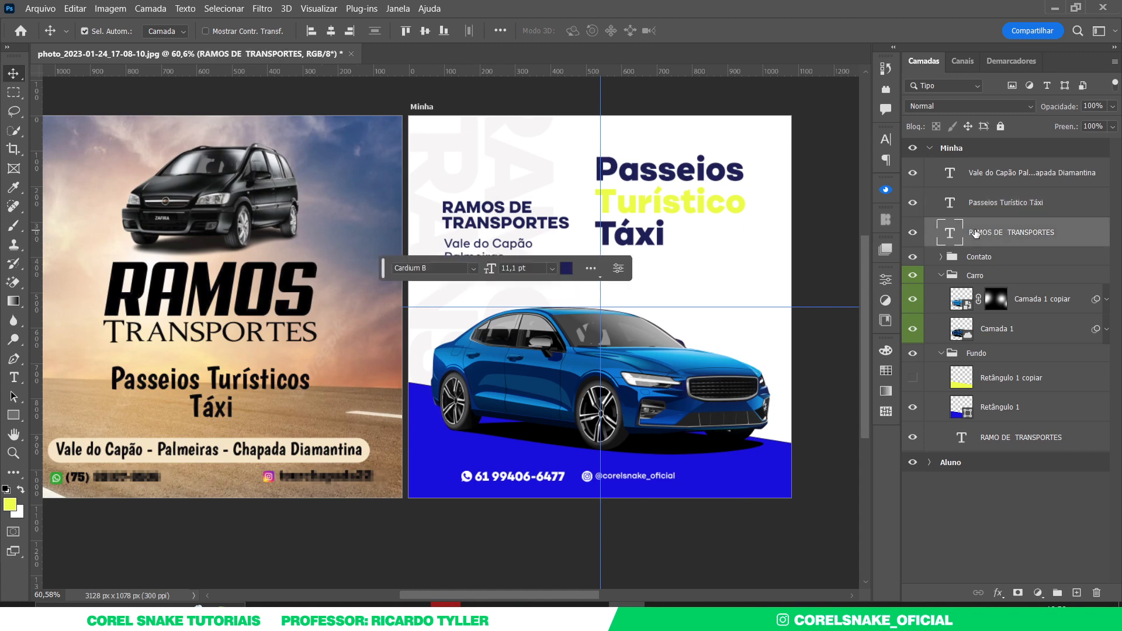
click(13, 415)
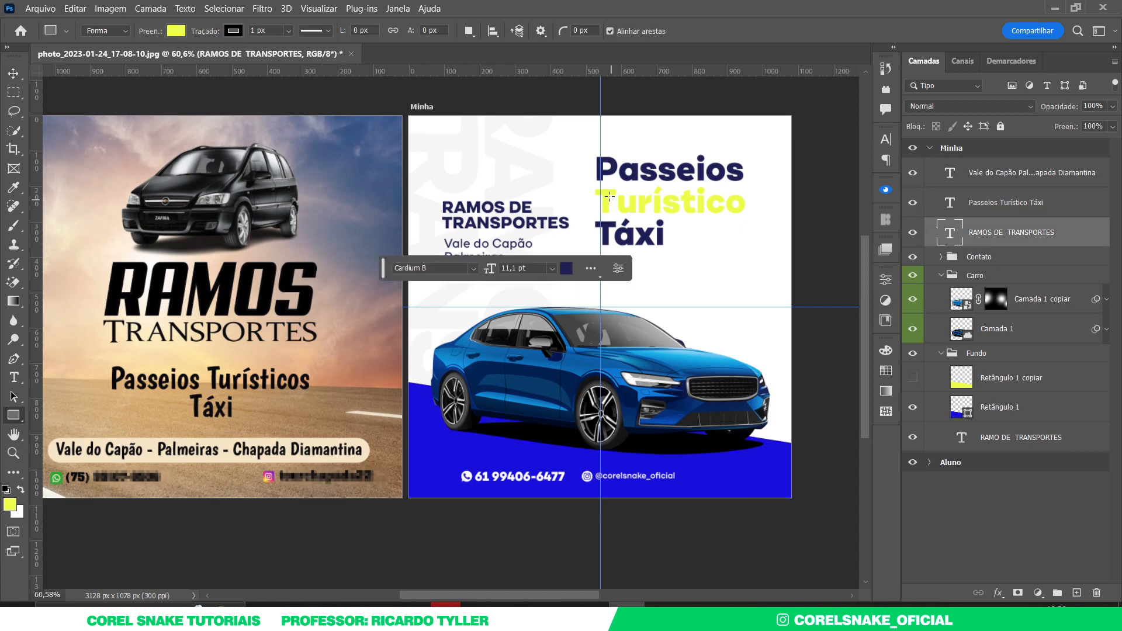
drag(590, 186, 753, 220)
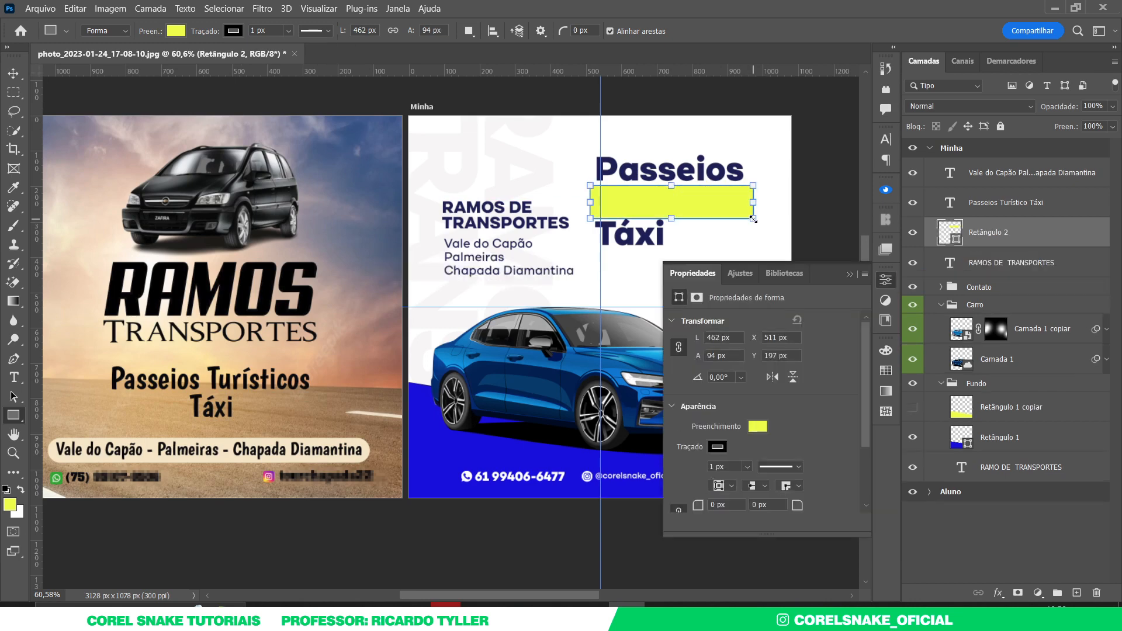
click(13, 74)
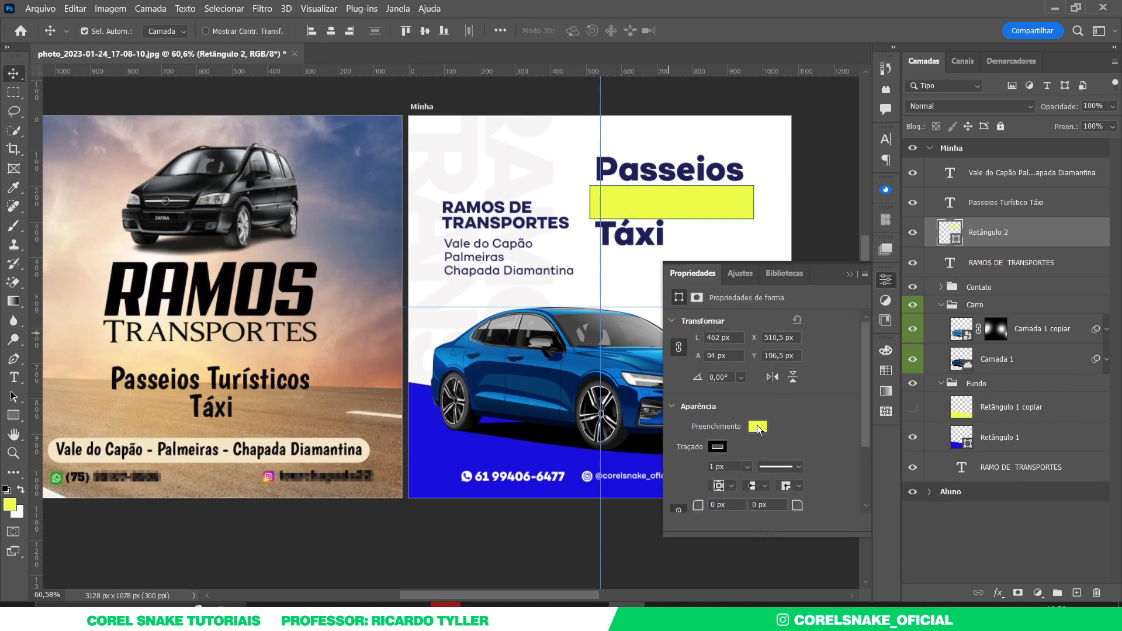
double_click(951, 240)
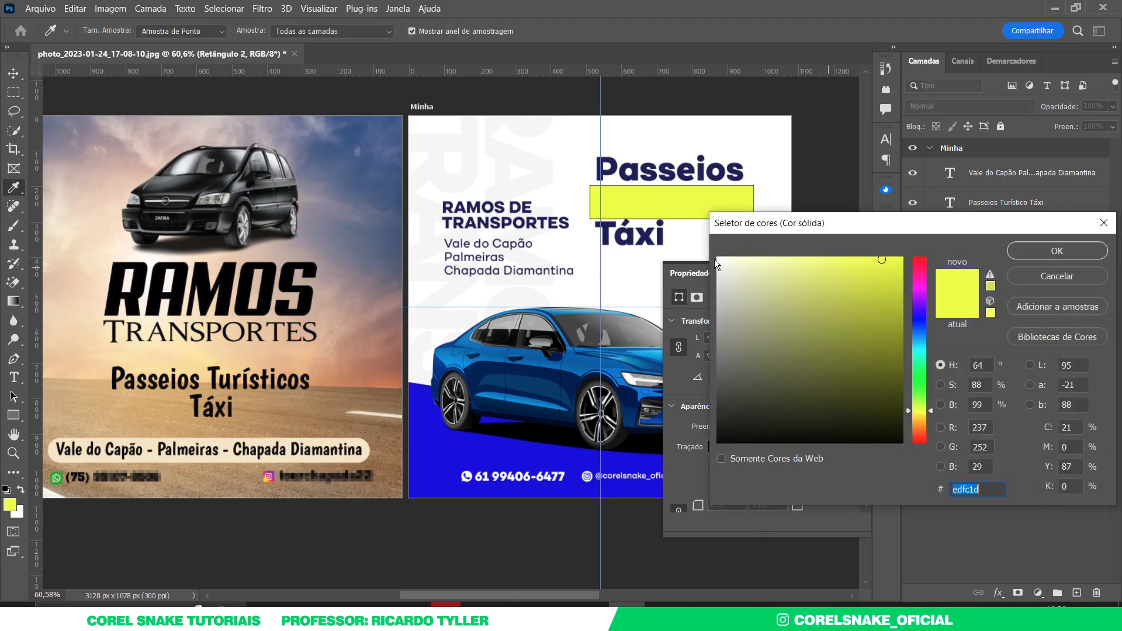
click(656, 171)
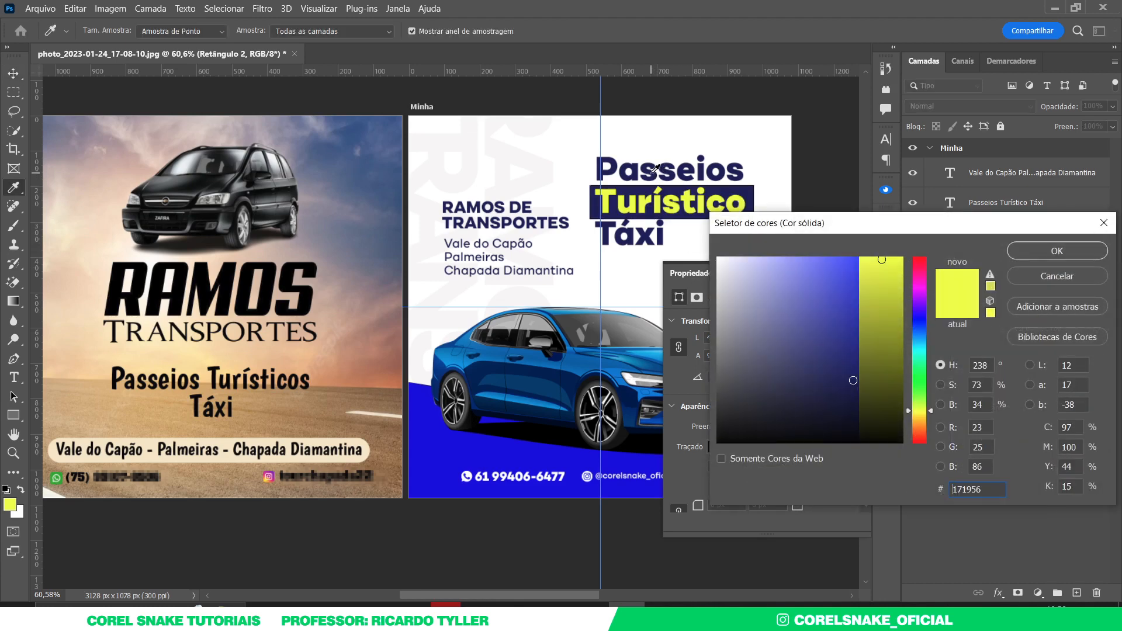
click(1043, 259)
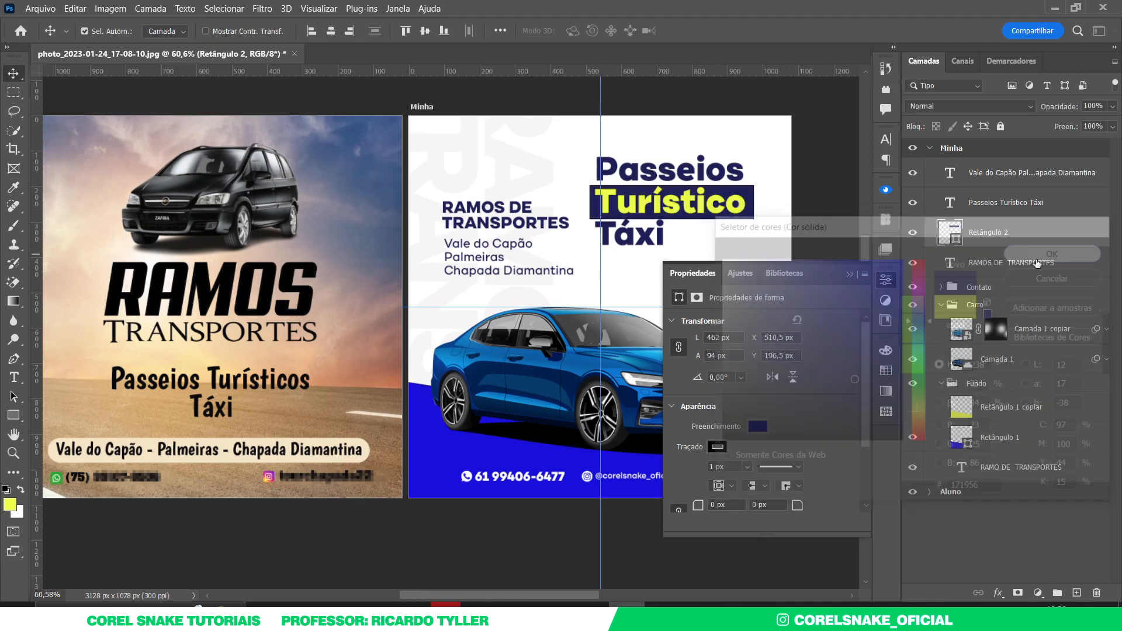
click(724, 448)
click(690, 358)
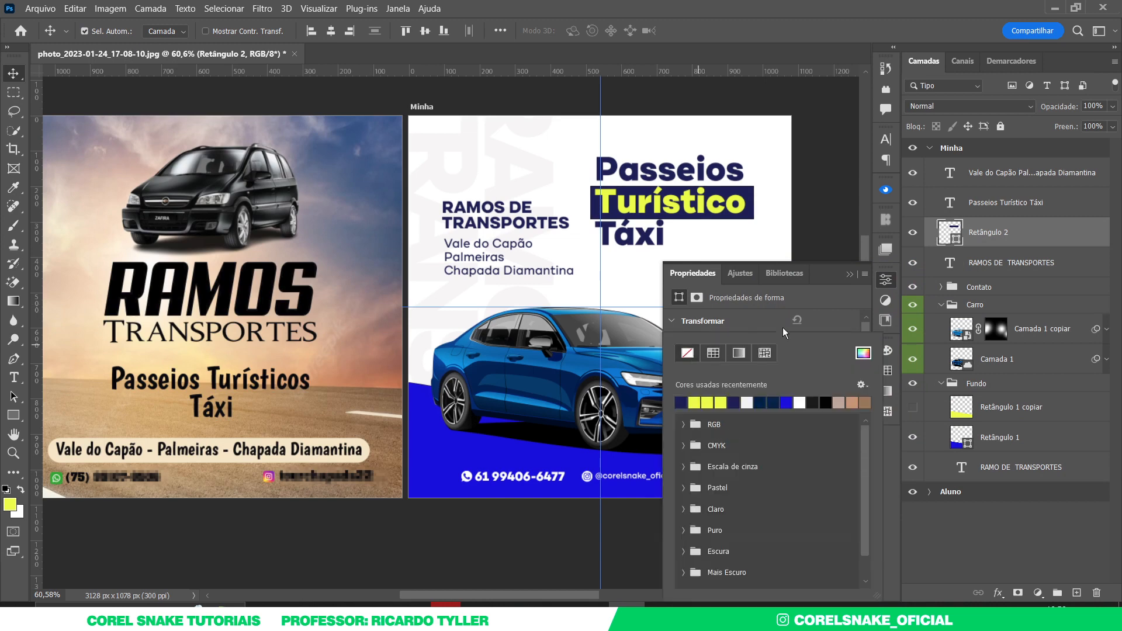
click(886, 281)
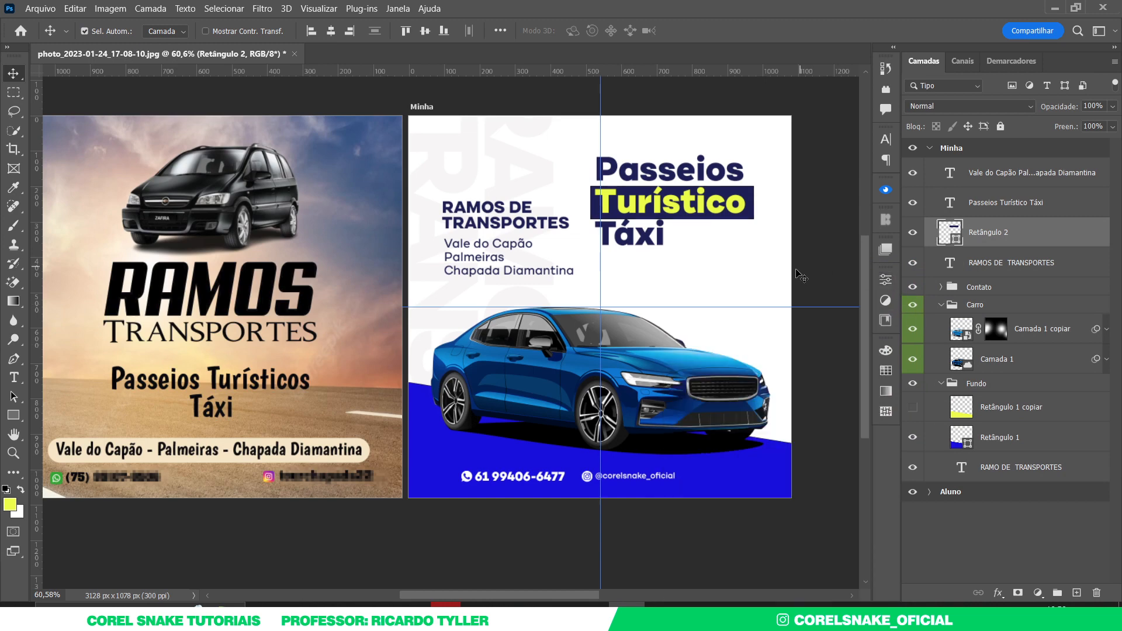
- Slightly increase the headline's line spacing, then select the navy rectangle
click(743, 202)
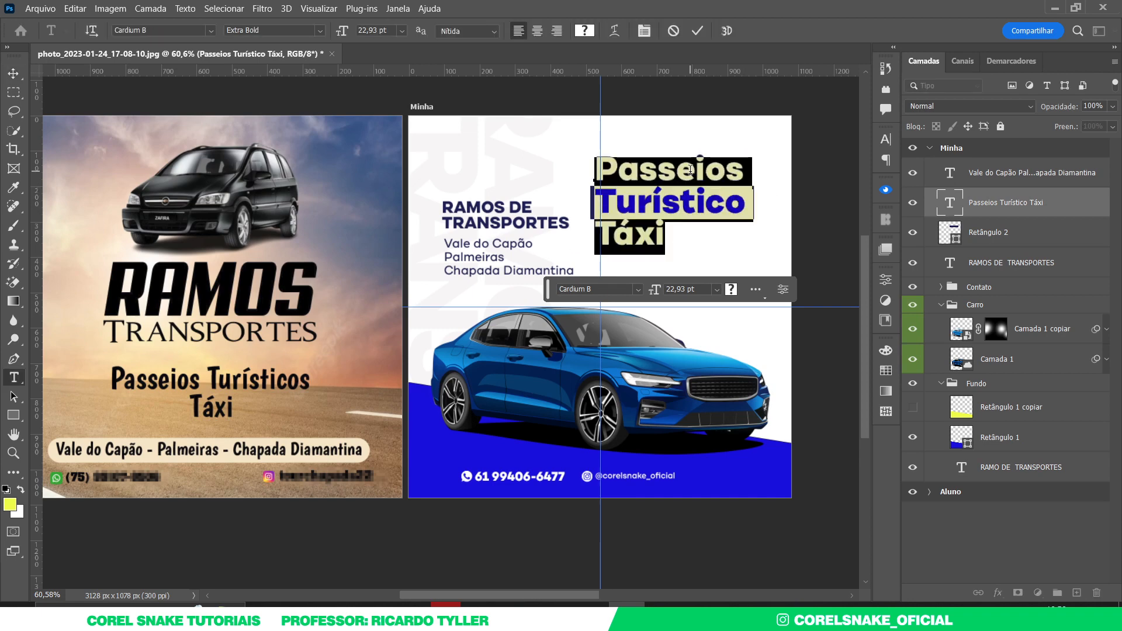
key(alt+Down)
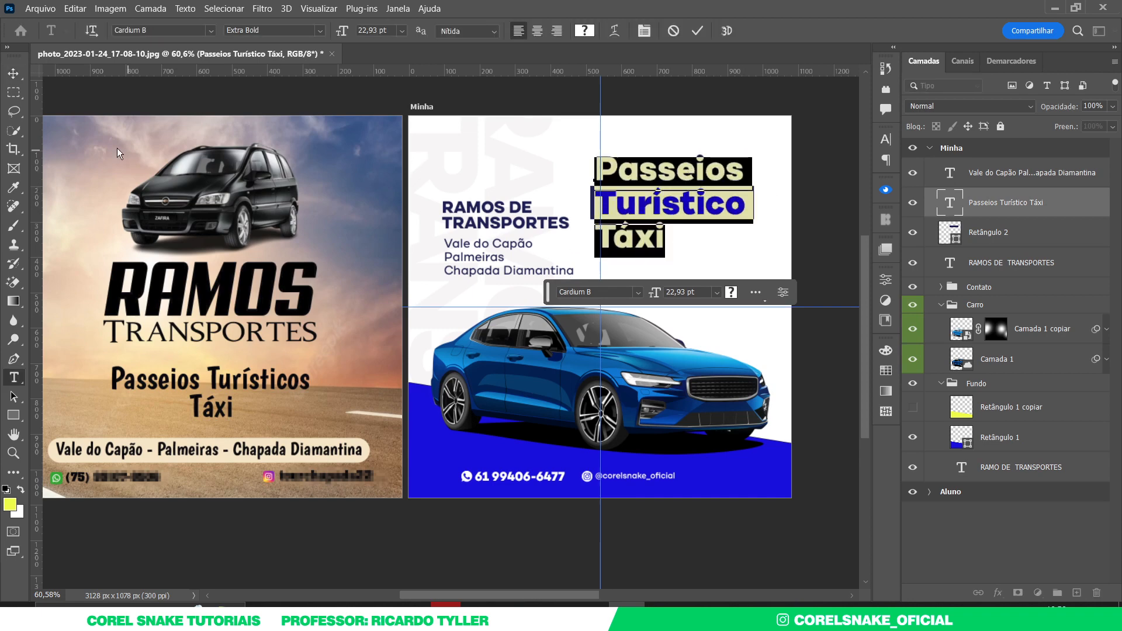
click(13, 73)
click(755, 197)
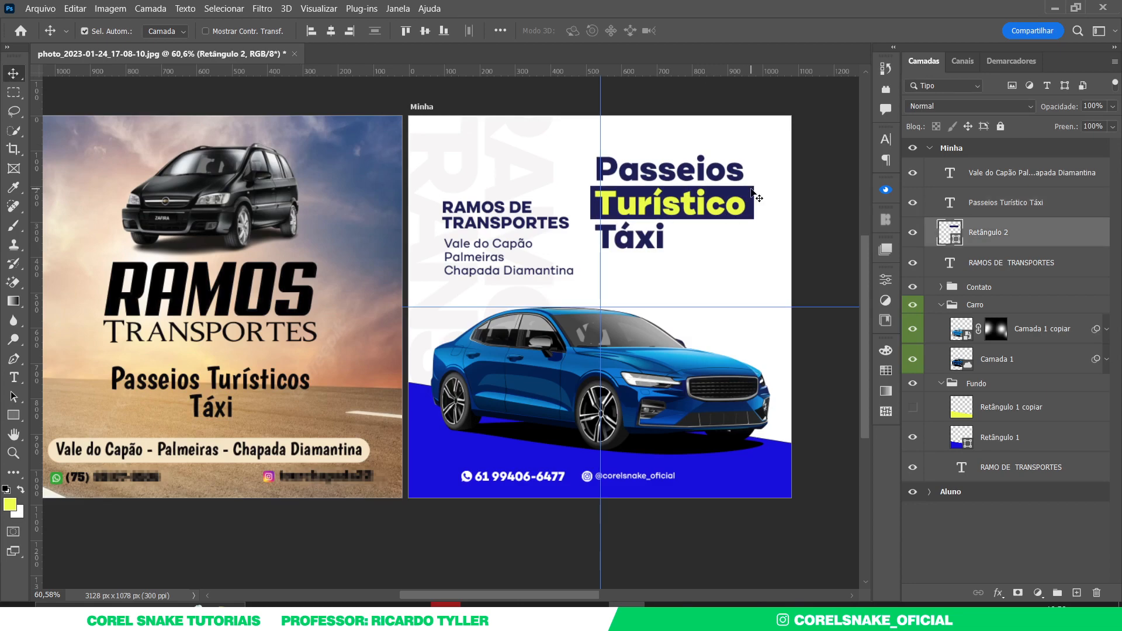
drag(665, 175, 704, 177)
key(ctrl+t)
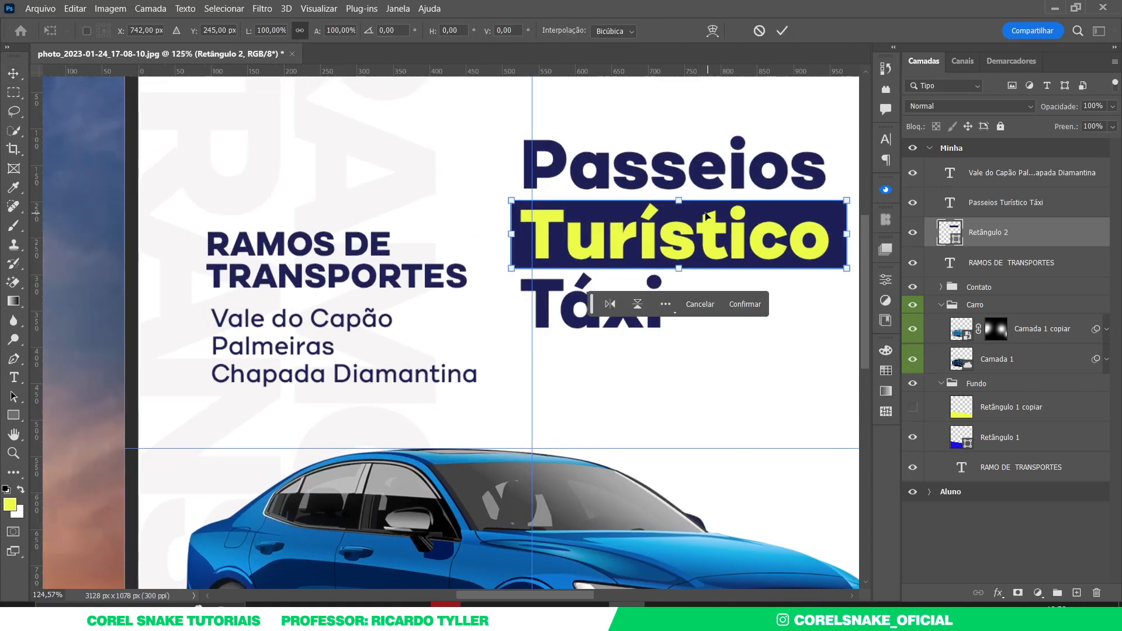
mouse_move(679, 194)
mouse_down()
mouse_move(712, 199)
mouse_move(677, 196)
mouse_up()
key(Return)
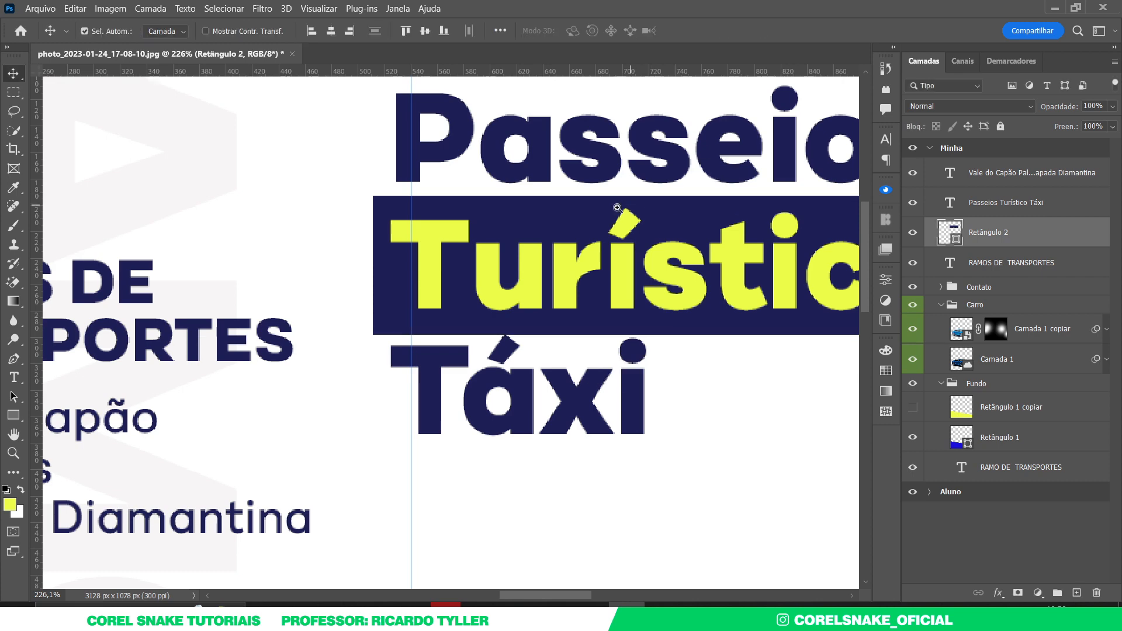
scroll(721, 287, down, 8)
scroll(565, 360, down, 5)
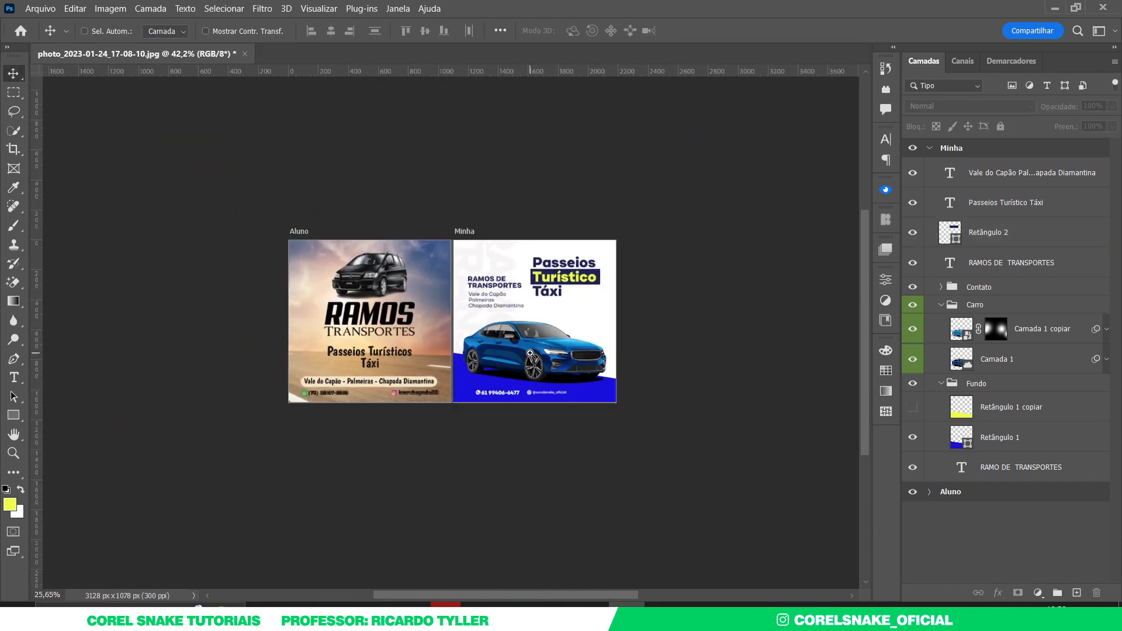
scroll(496, 346, up, 6)
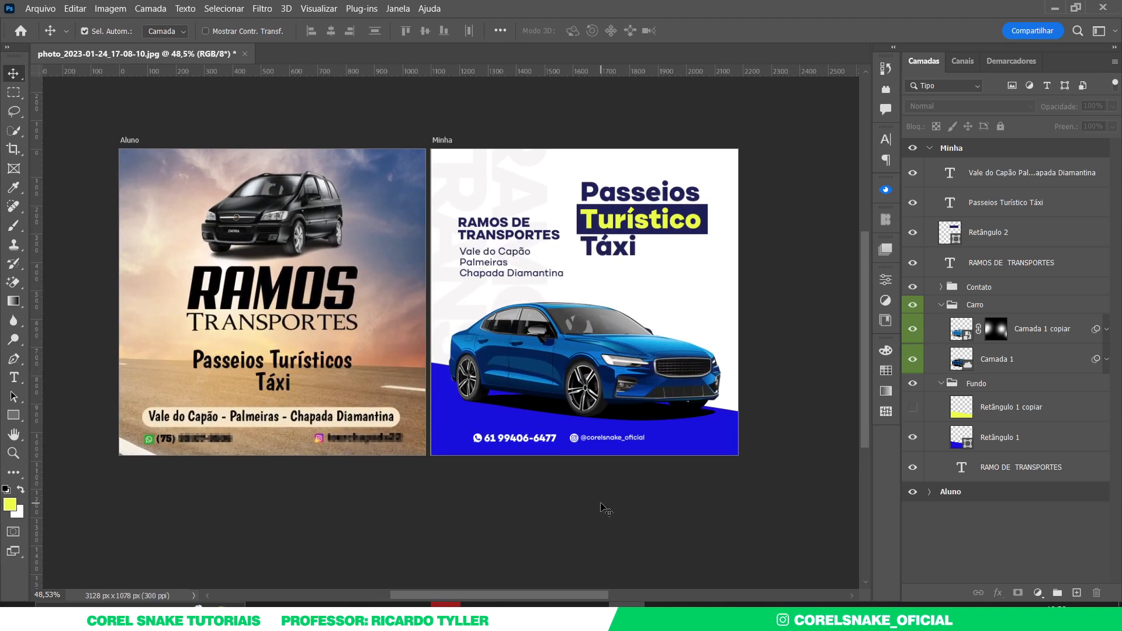
- Delete the hidden Retângulo 1 copiar layer from the Fundo group
click(941, 305)
click(942, 324)
click(942, 323)
click(961, 349)
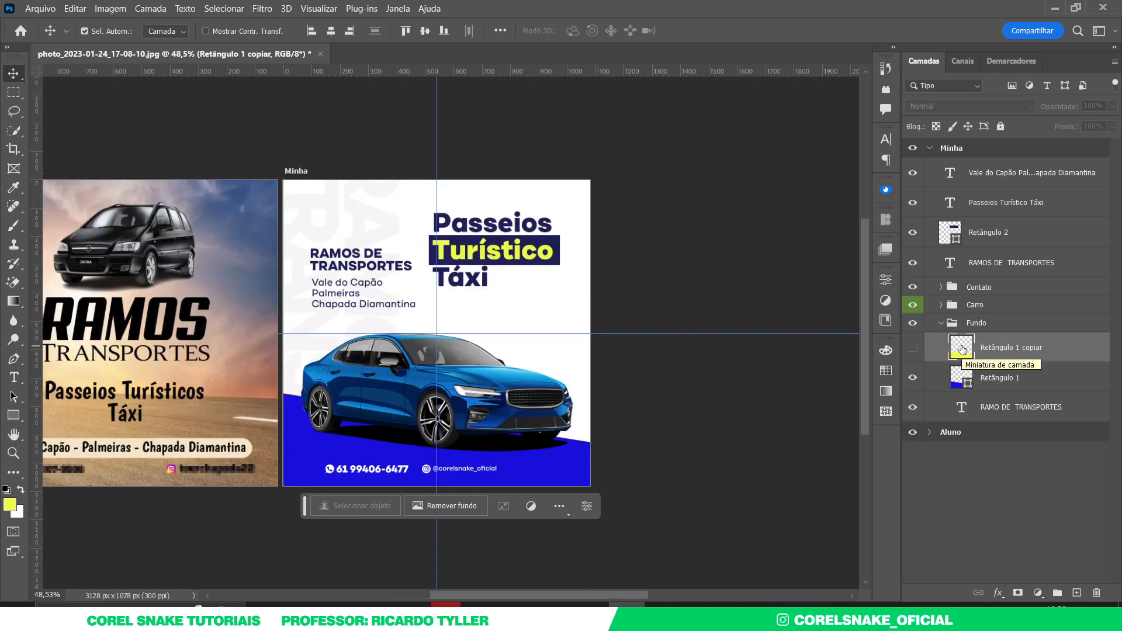
key(Delete)
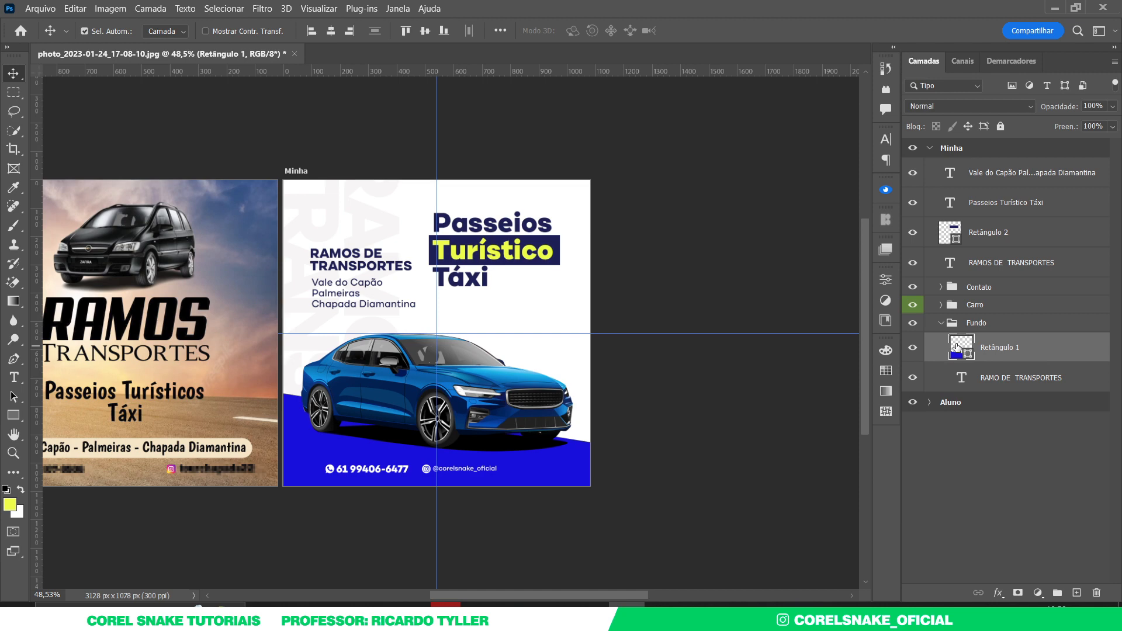
click(941, 322)
click(722, 318)
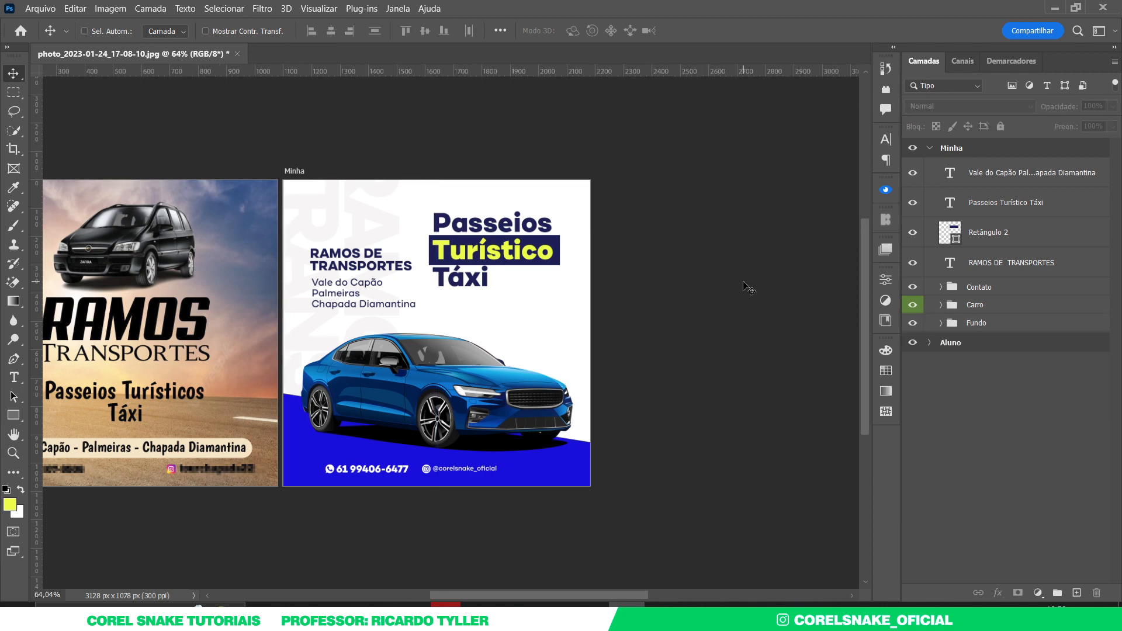
key(ctrl+0)
- Group the four text layers and name the group Textos
click(987, 262)
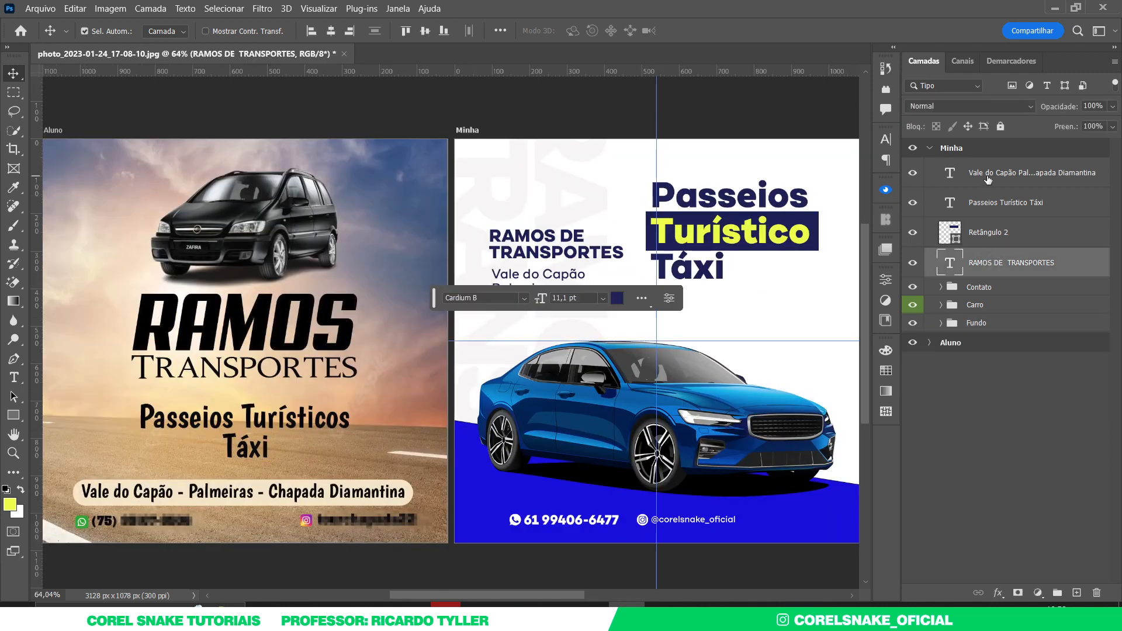
shift+click(987, 178)
key(ctrl+g)
double_click(977, 168)
text(Textos)
key(Return)
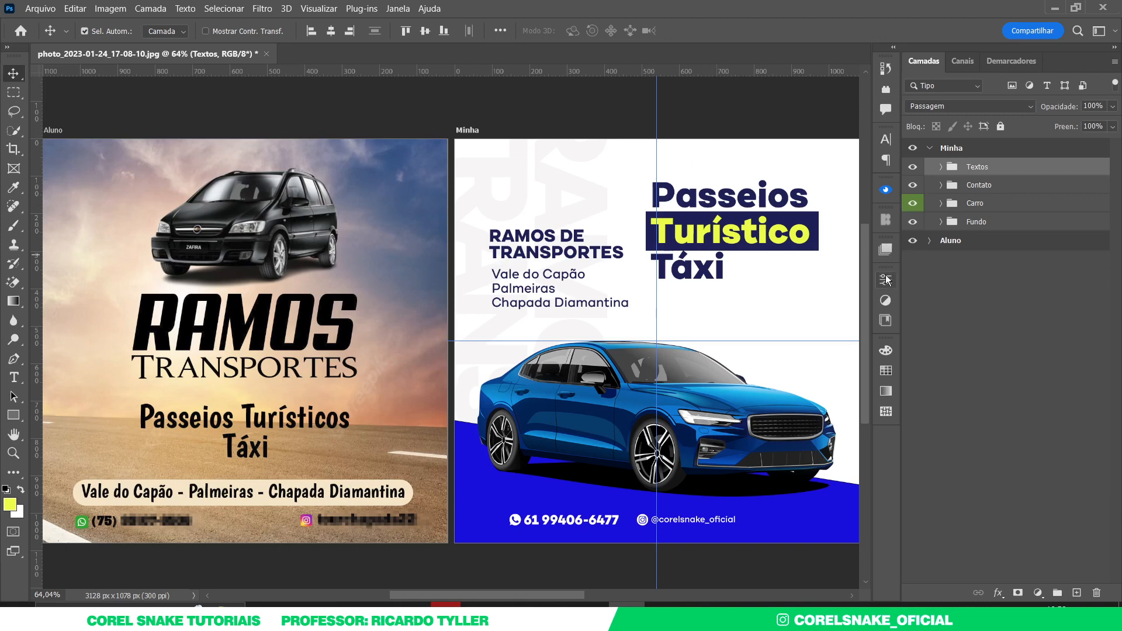
- Place the three-pin asset from the VIDEO AULA CANAL library over the car
click(888, 318)
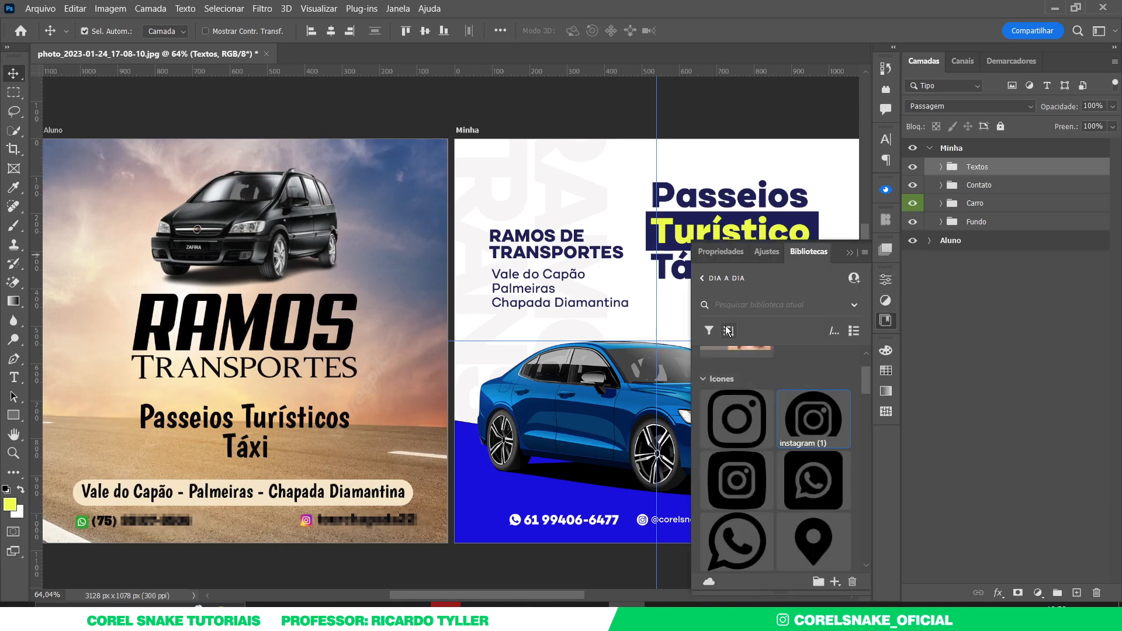
click(700, 278)
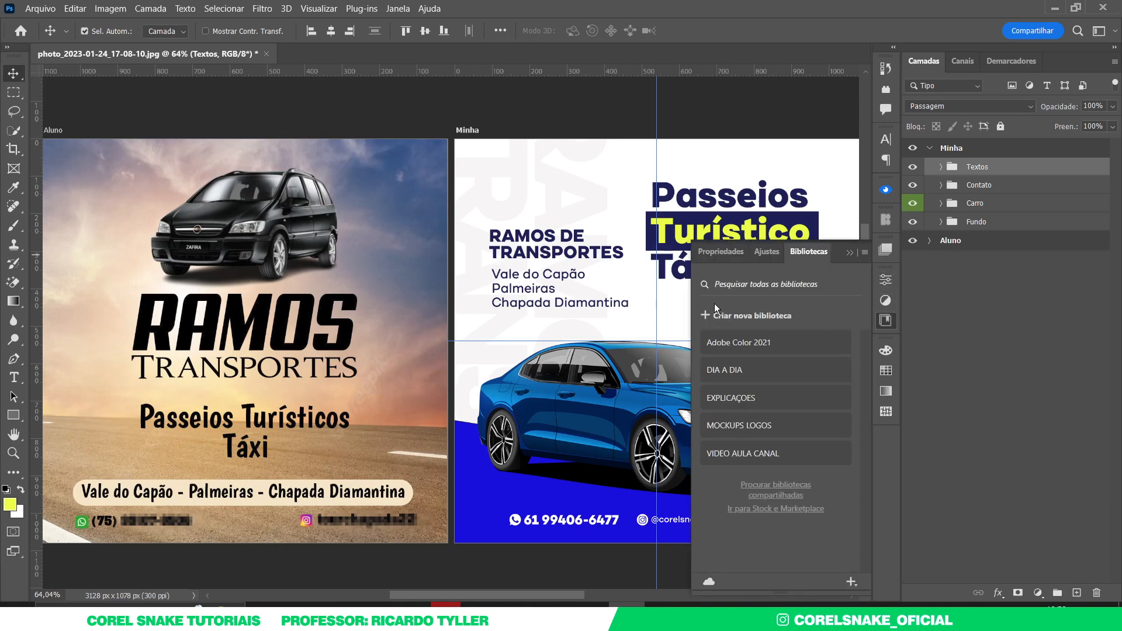
click(759, 459)
drag(745, 473, 584, 346)
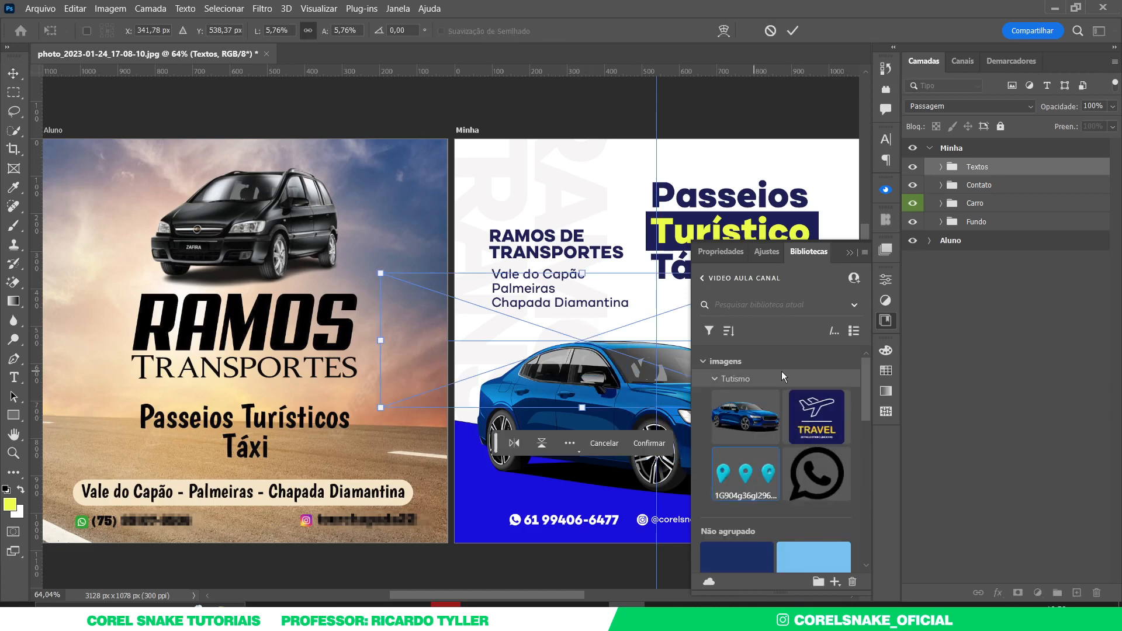
click(887, 322)
drag(703, 321, 787, 311)
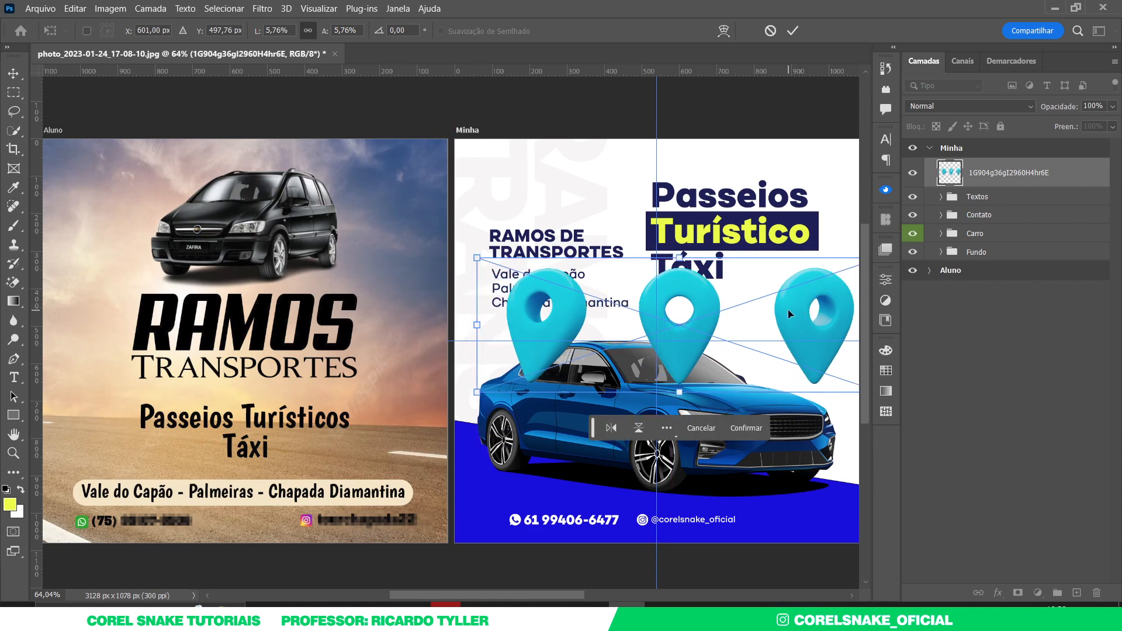
key(Return)
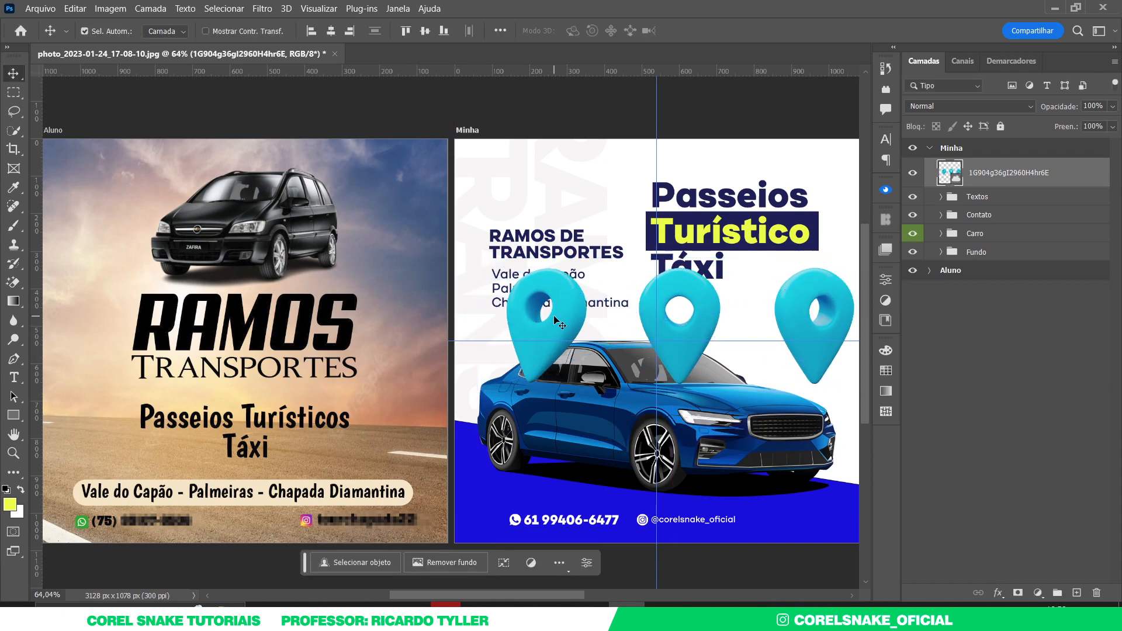
- Copy the leftmost pin to its own layer, delete the three-pin original, and move it above the car's front
click(14, 92)
drag(482, 246, 597, 431)
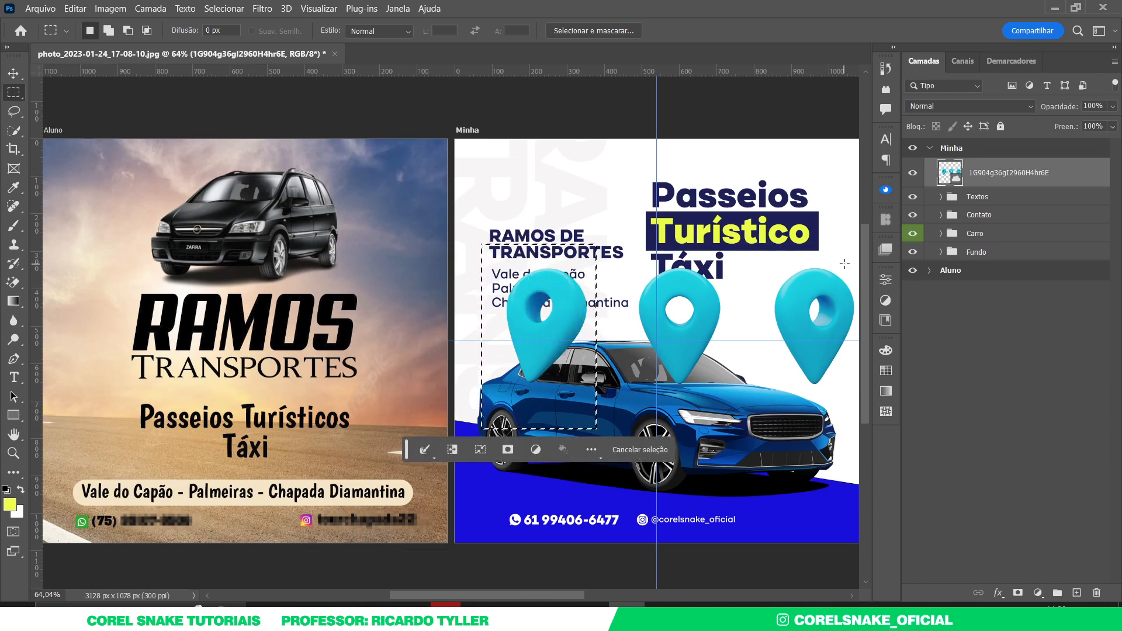
key(ctrl+j)
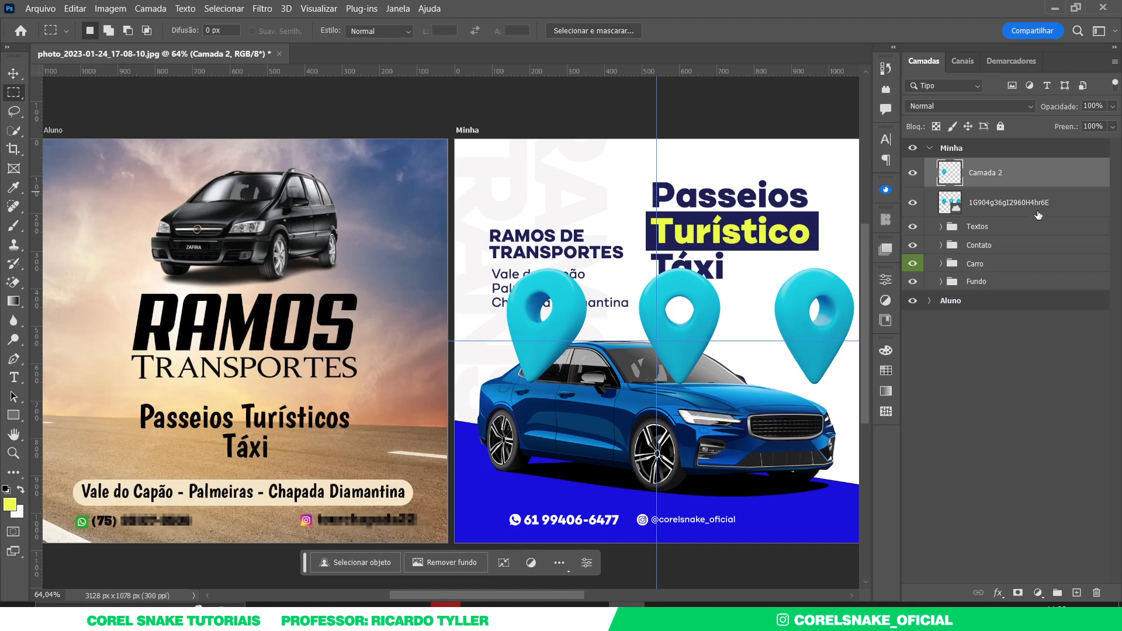
click(1062, 205)
key(Delete)
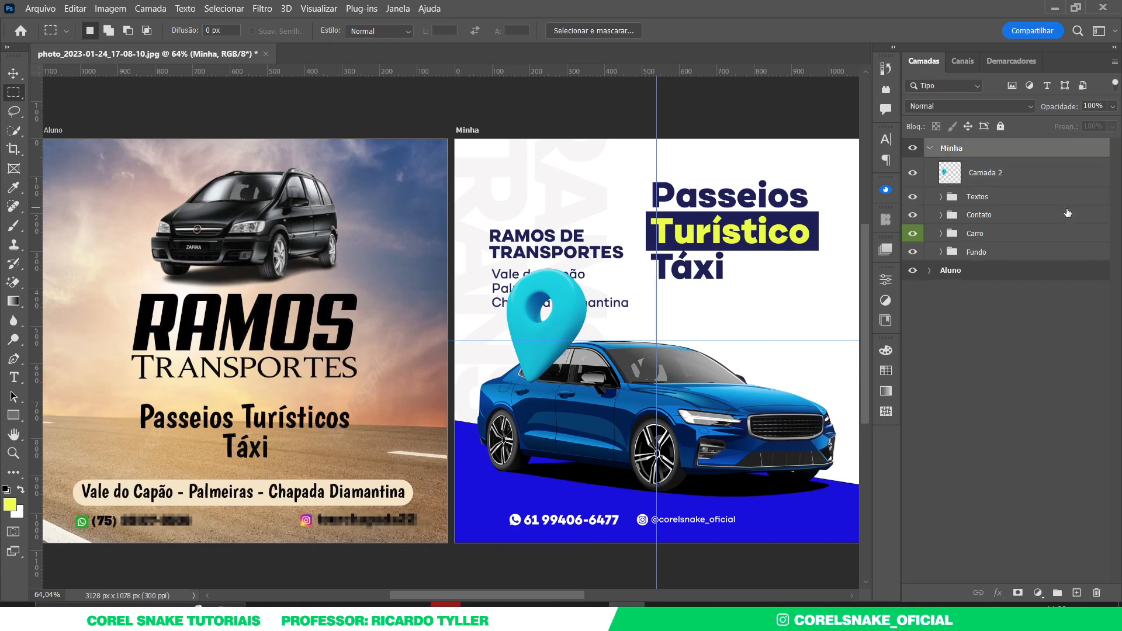
click(20, 76)
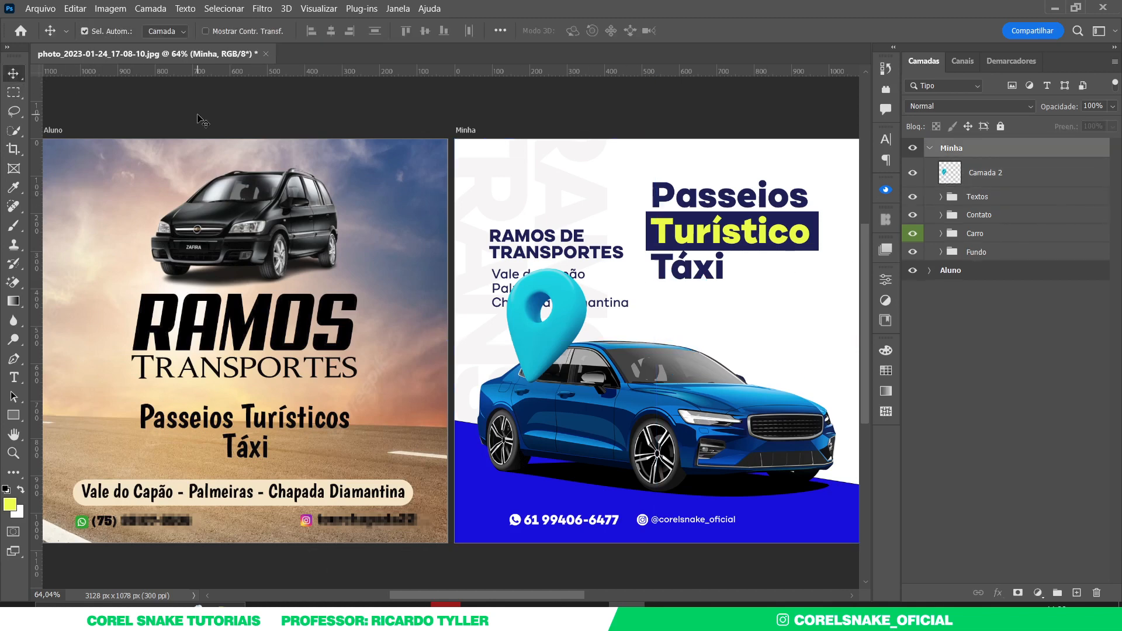
drag(573, 295, 801, 305)
- Convert the pin layer Camada 2 into a smart object
scroll(783, 345, down, 3)
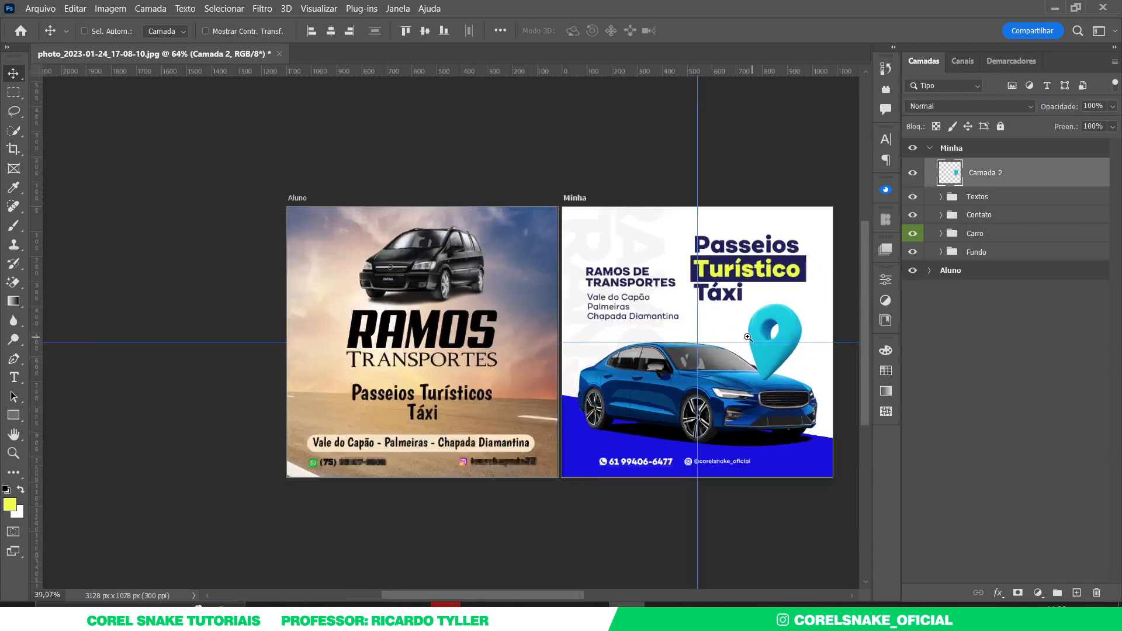
right_click(1021, 178)
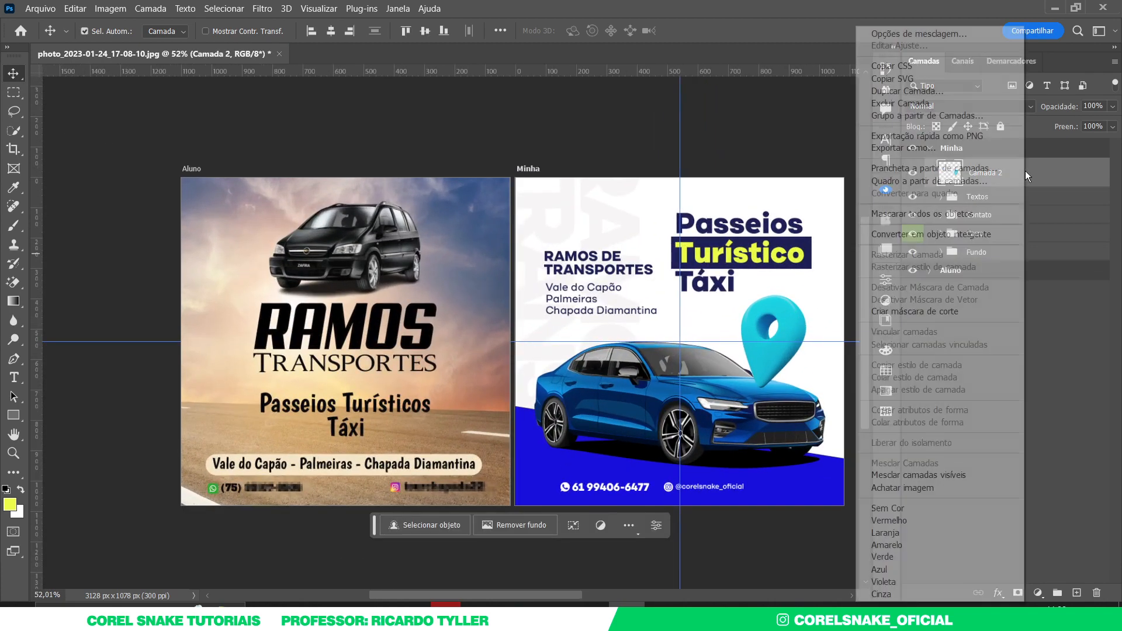
click(993, 233)
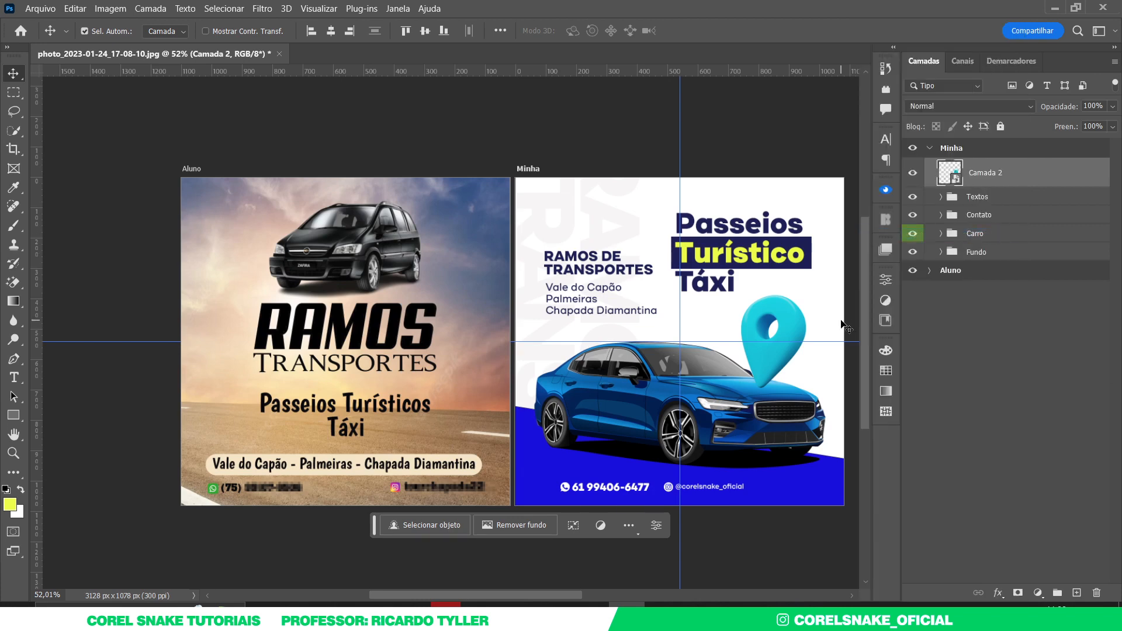
- Apply Hue/Saturation with hue about +27 and saturation +8 for a deeper blue
key(ctrl+u)
drag(775, 97, 398, 176)
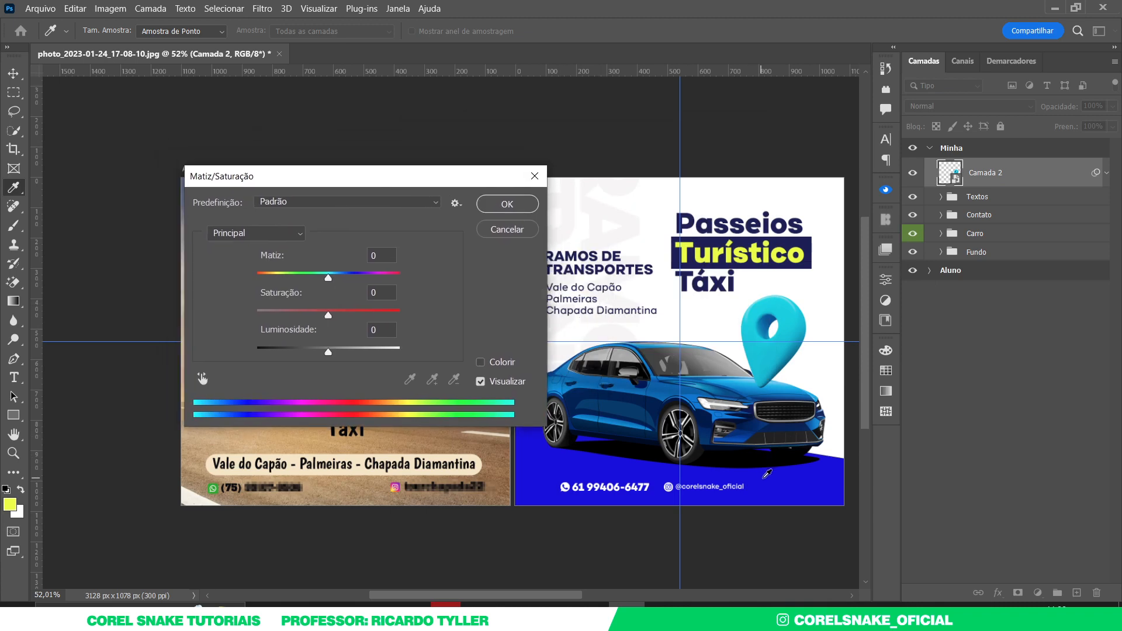
drag(328, 276, 335, 314)
drag(352, 278, 347, 281)
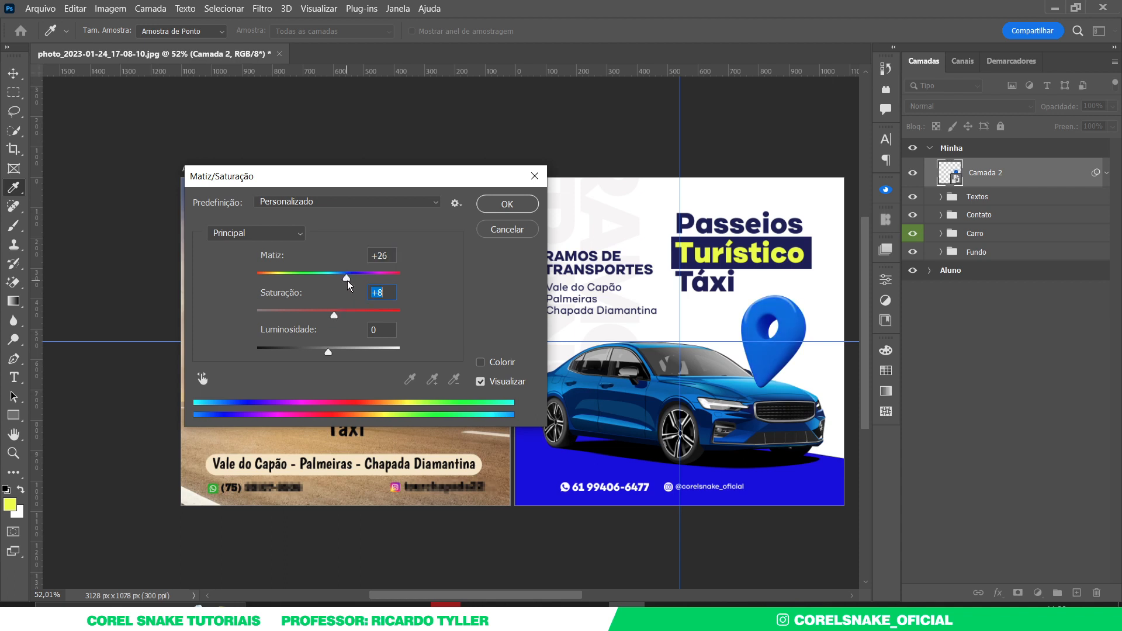
click(348, 280)
click(507, 204)
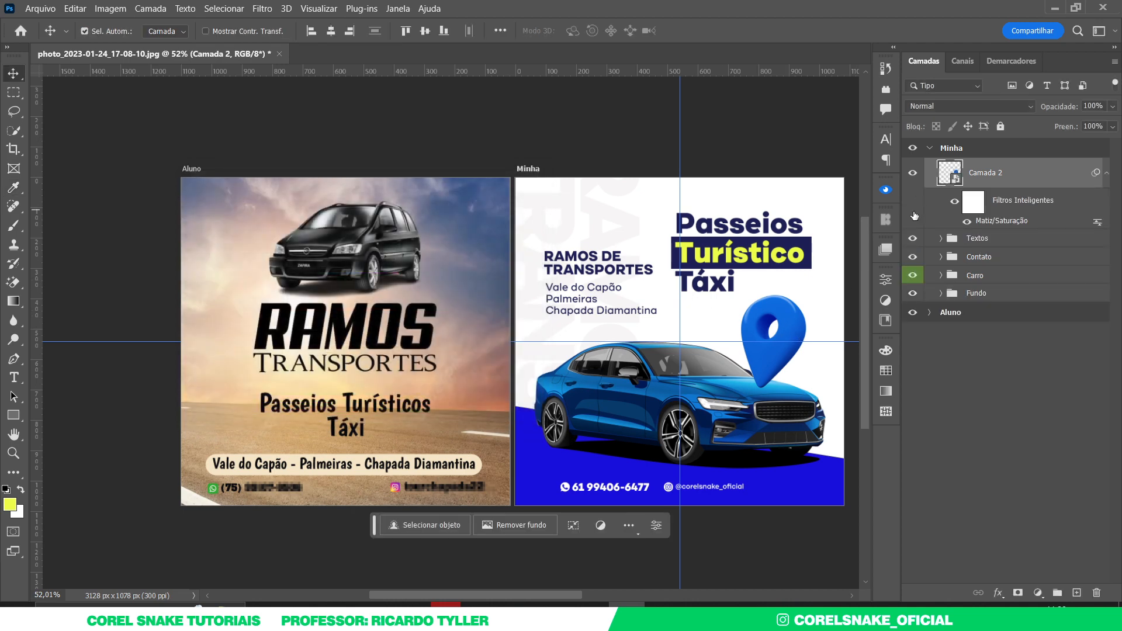
- Move the pin layer into the Fundo group behind the car and enlarge it
click(940, 294)
drag(952, 181, 987, 336)
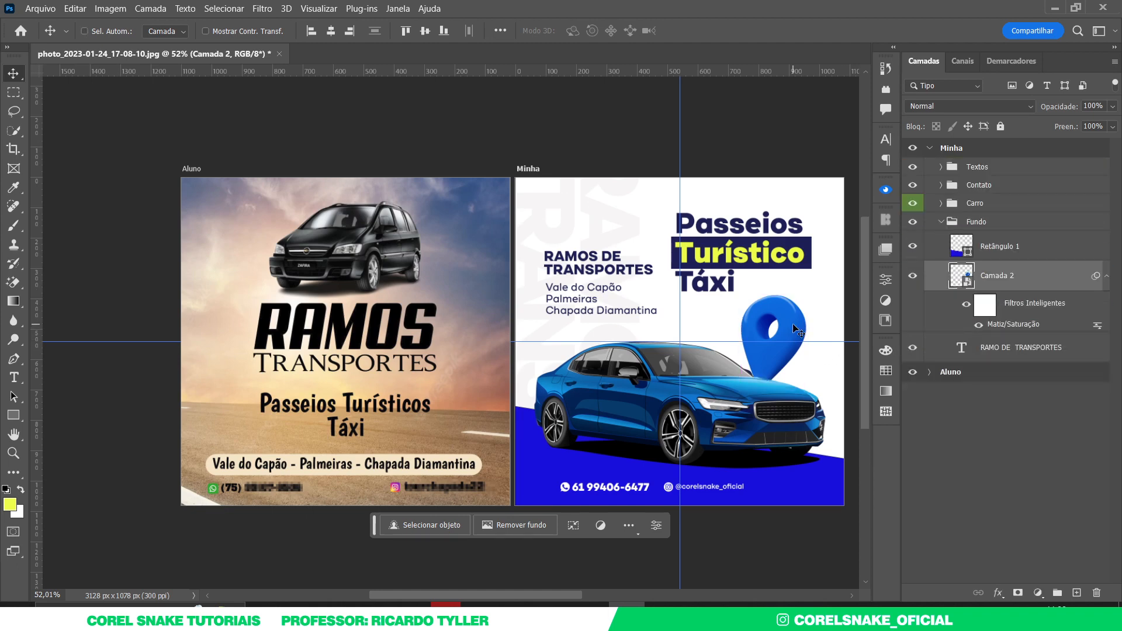
key(ctrl+t)
drag(806, 295, 818, 322)
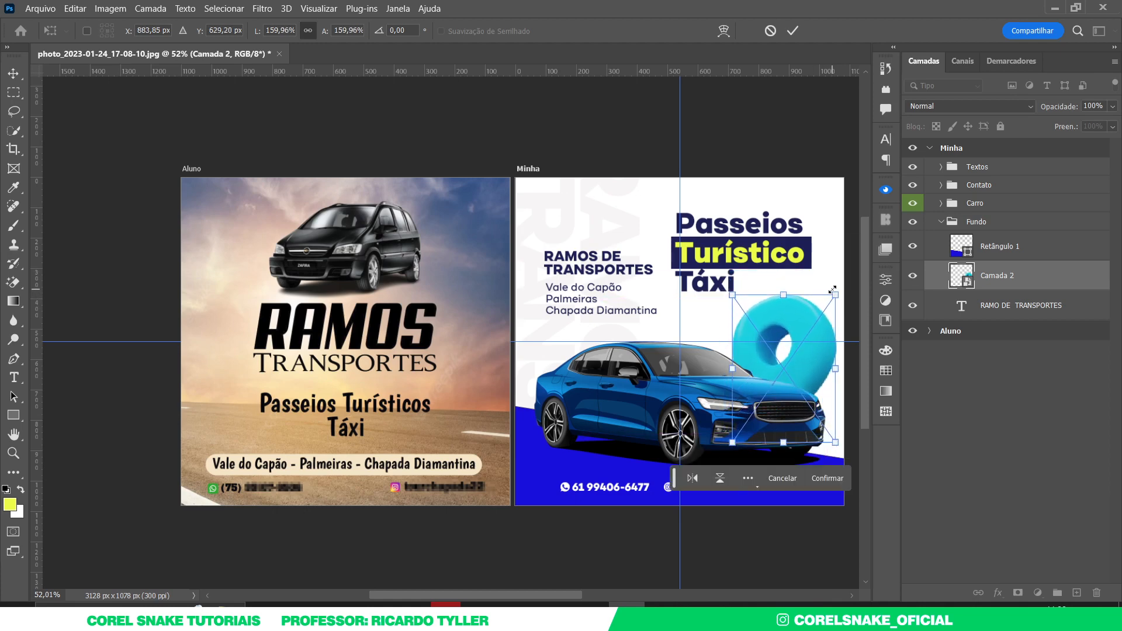
key(Return)
drag(809, 312, 621, 267)
- Duplicate the pin, flip the copy horizontally, and shrink it above the RAMOS DE TRANSPORTES text
drag(967, 274, 967, 165)
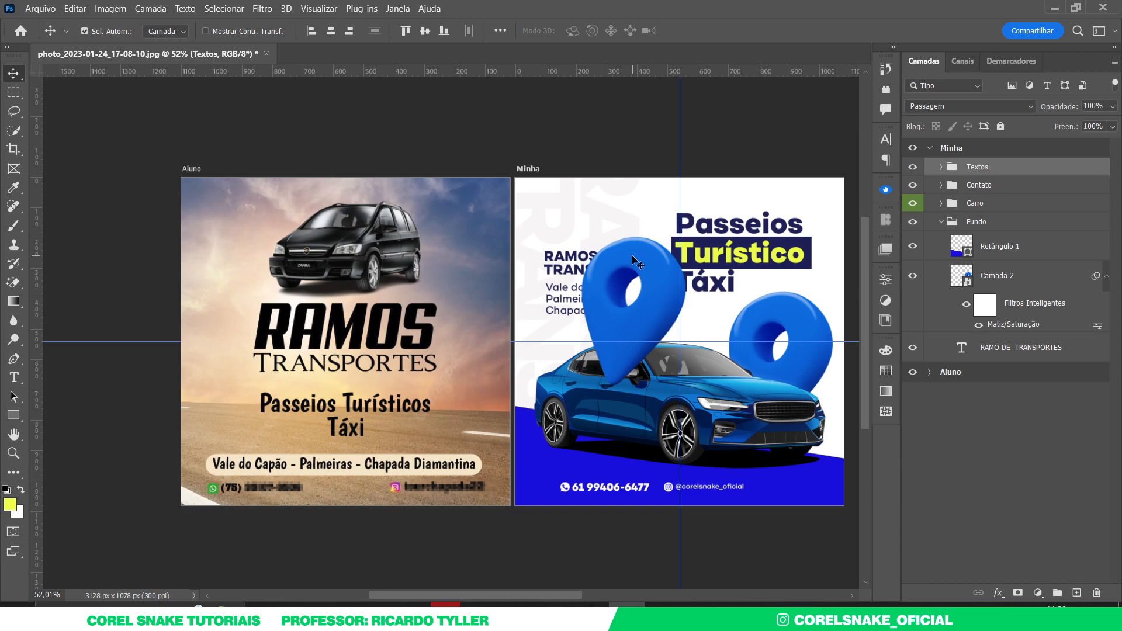
key(ctrl+t)
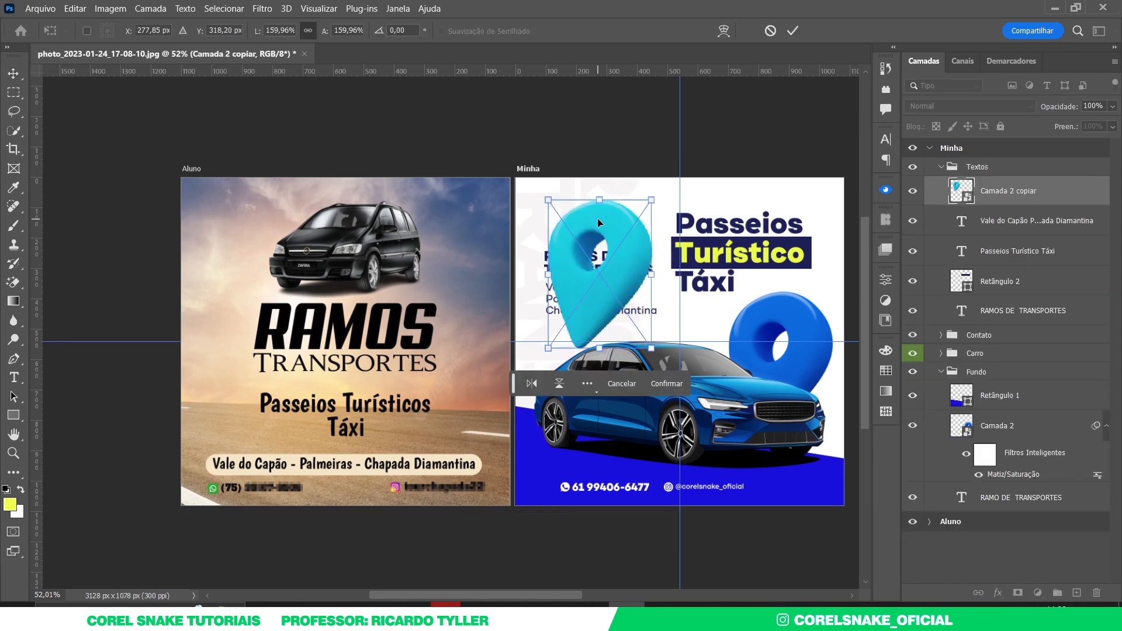
right_click(601, 219)
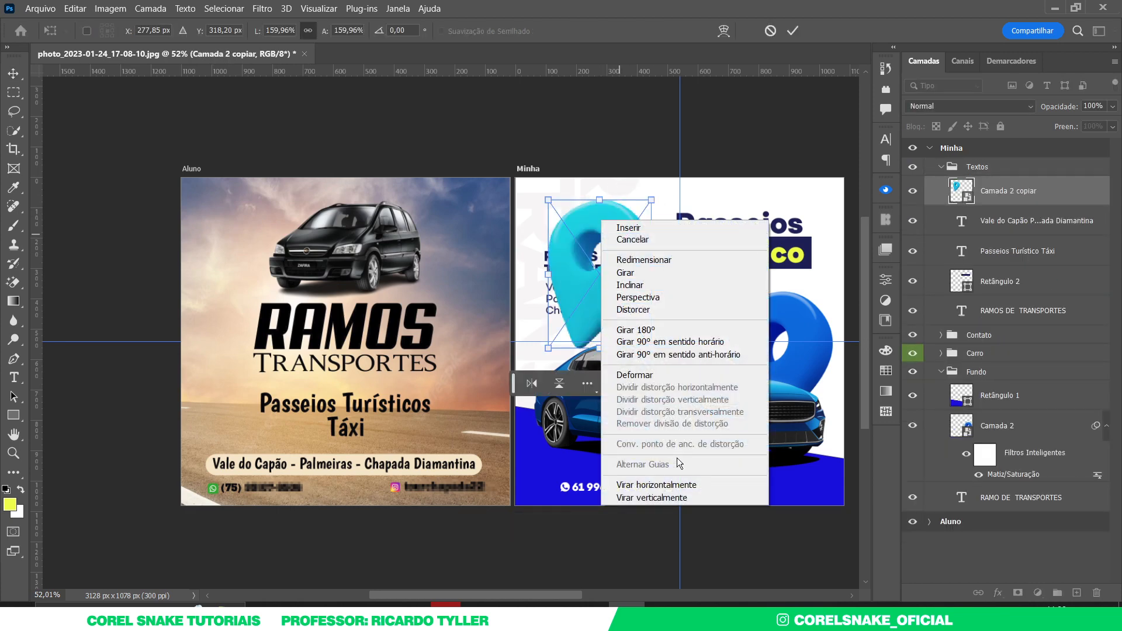
click(637, 484)
drag(656, 351, 565, 209)
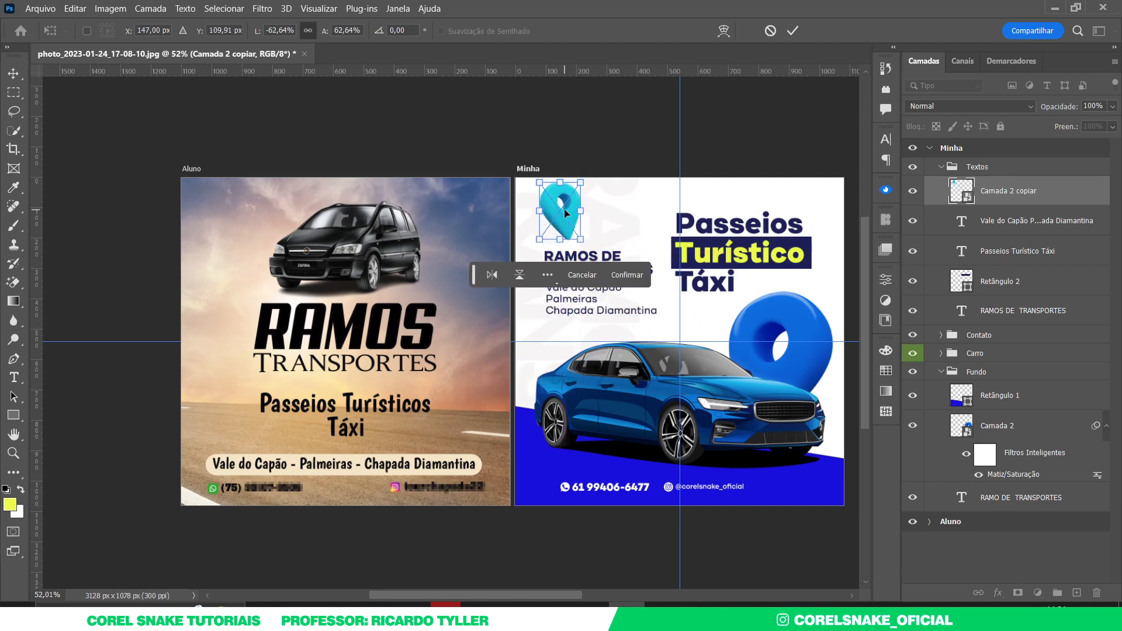
key(Return)
- Move the RAMOS DE TRANSPORTES and Vale do Capão text blocks down about 26 px
click(577, 291)
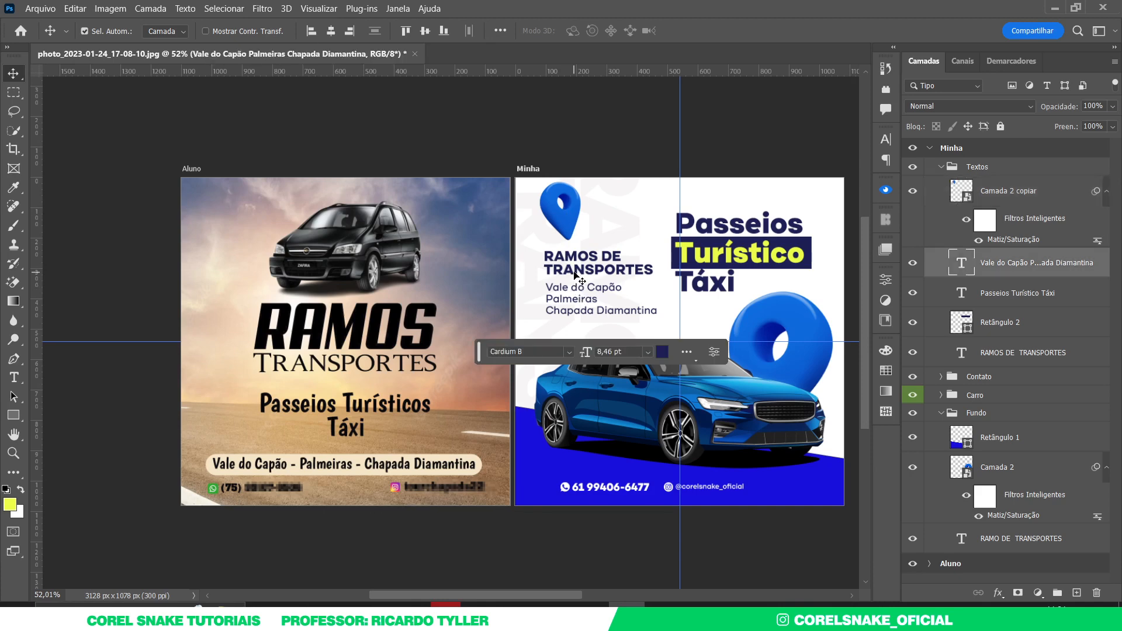
shift+click(579, 263)
drag(579, 263, 576, 276)
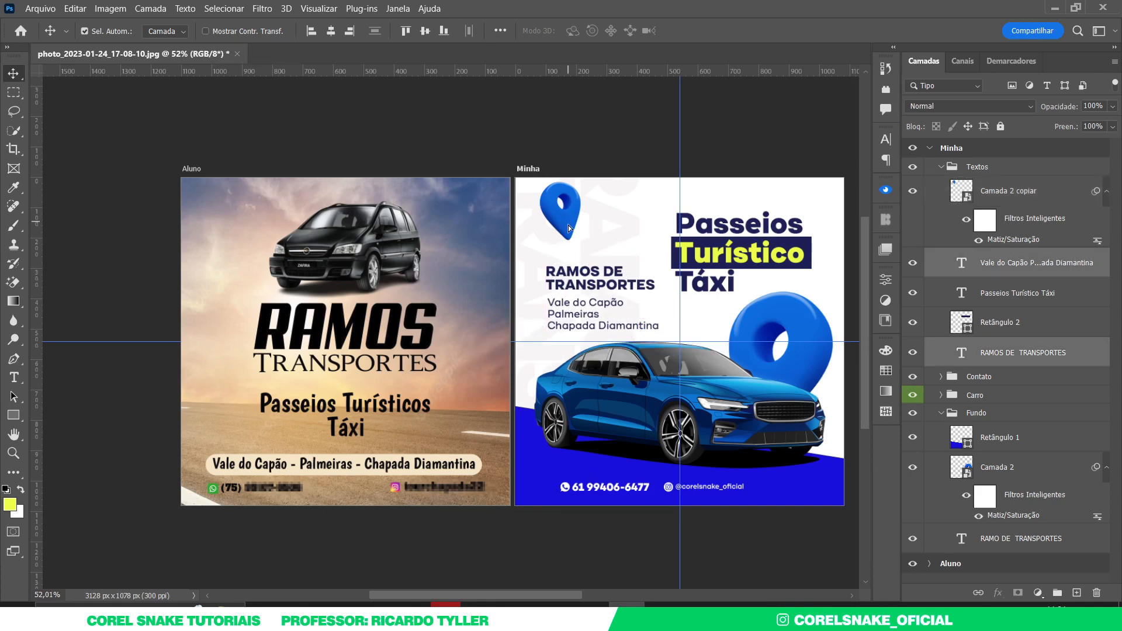
- Enlarge the pin copy slightly and nudge it up a few pixels
click(563, 219)
key(ctrl+t)
drag(578, 188, 588, 179)
key(Return)
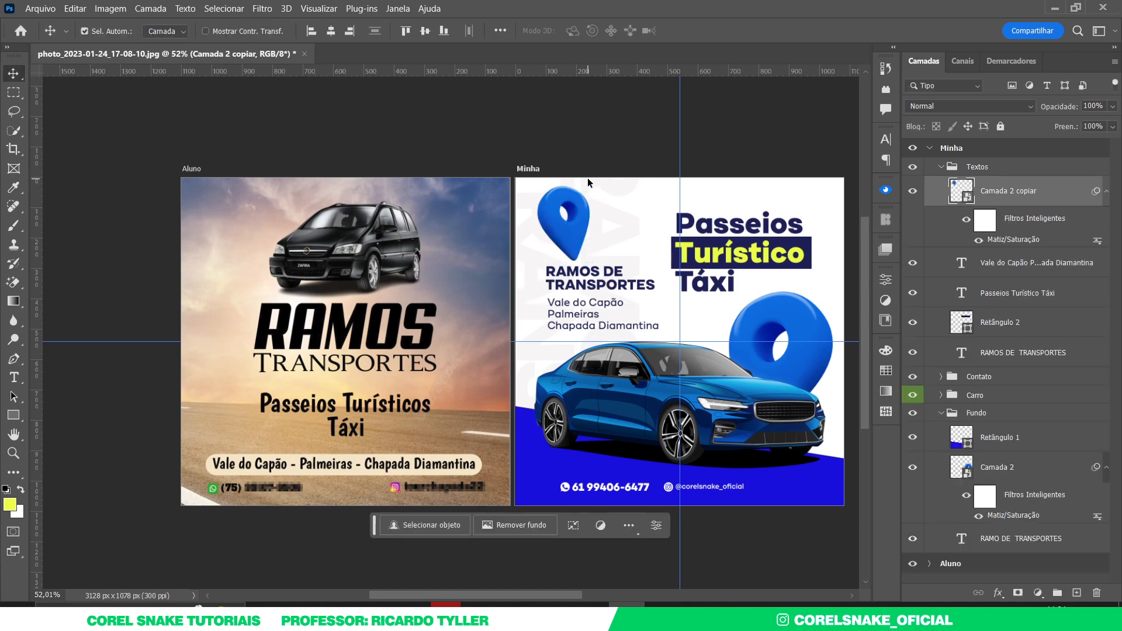
drag(570, 241, 571, 236)
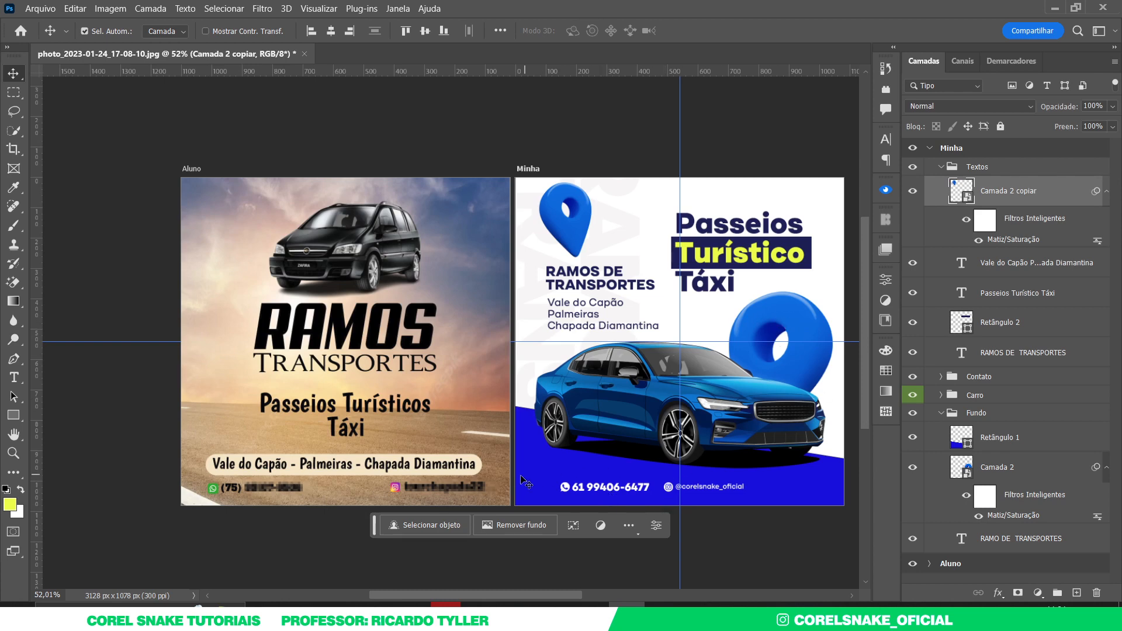
- Shift the whole contact group right so the contact line is centred under the car
click(567, 488)
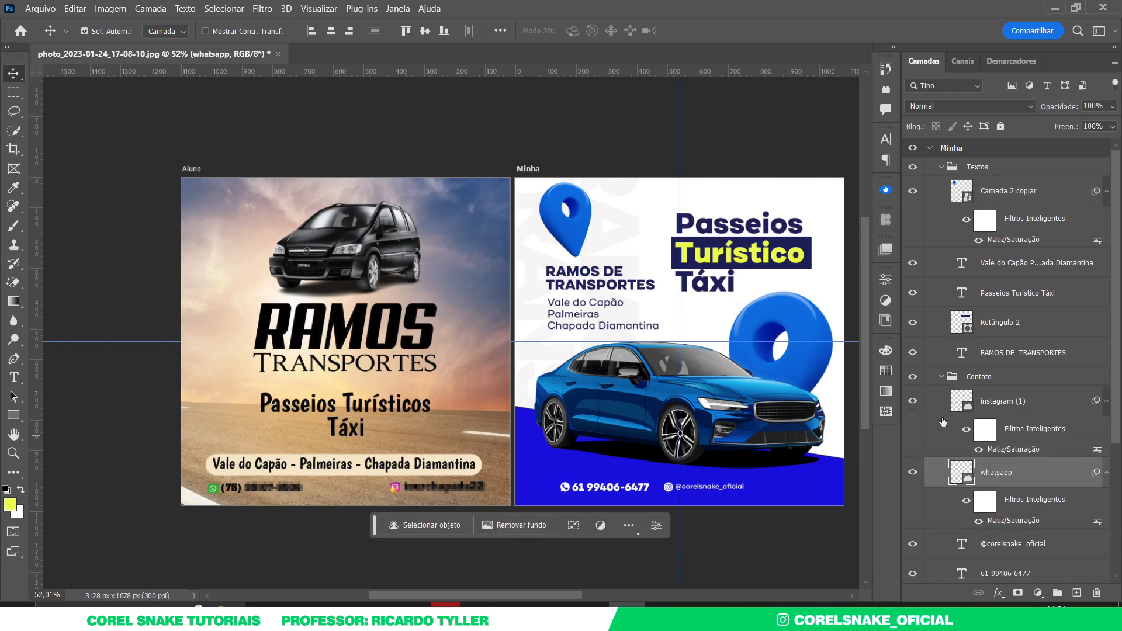
click(982, 379)
key(ctrl+t)
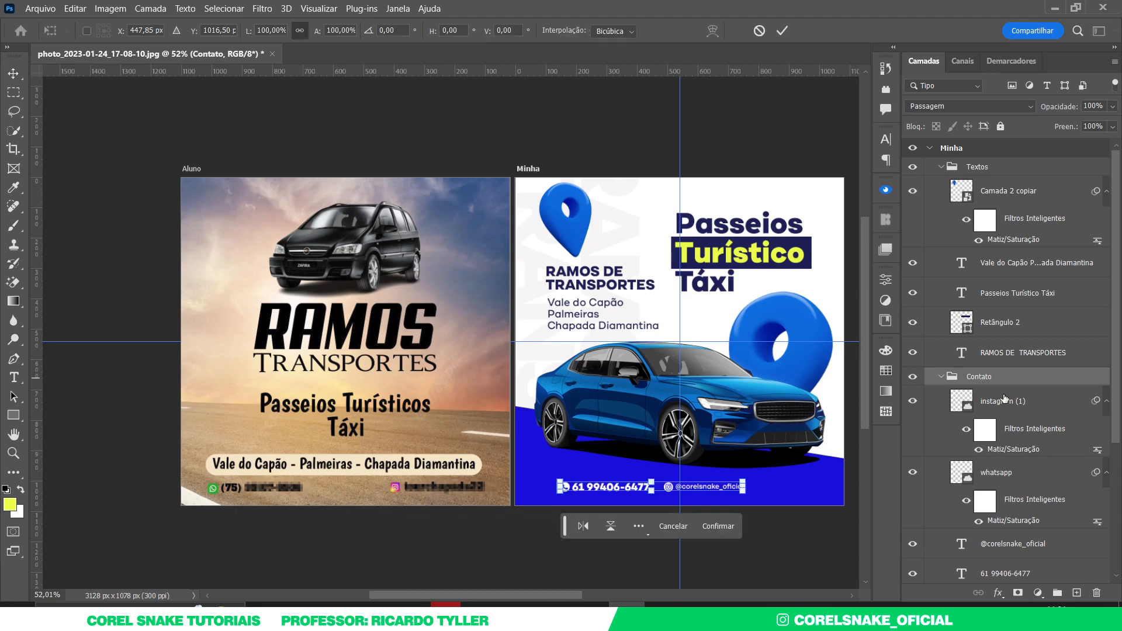
drag(618, 487, 685, 476)
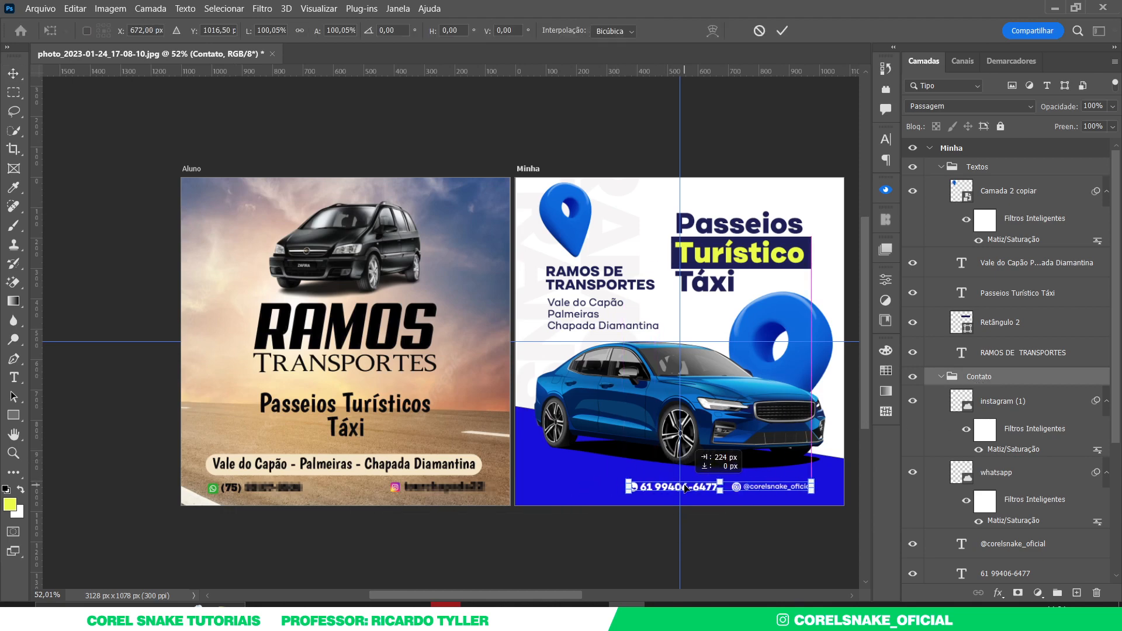
key(Return)
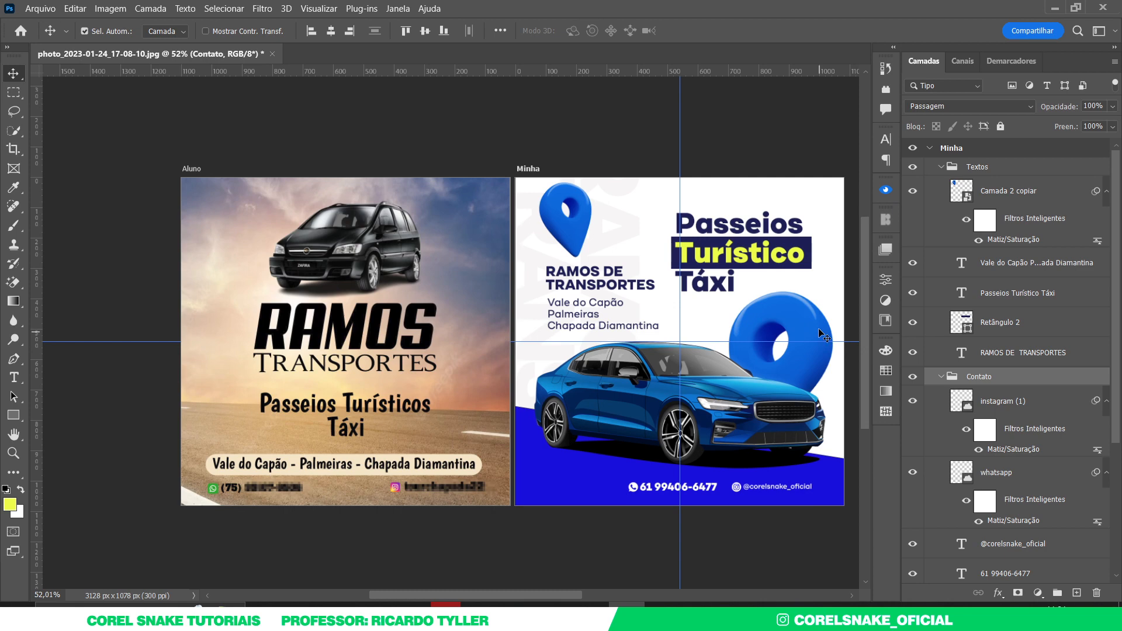
- Move a pin copy to the top of Textos and into the bottom-left corner, enlarged to about 280%
click(595, 452)
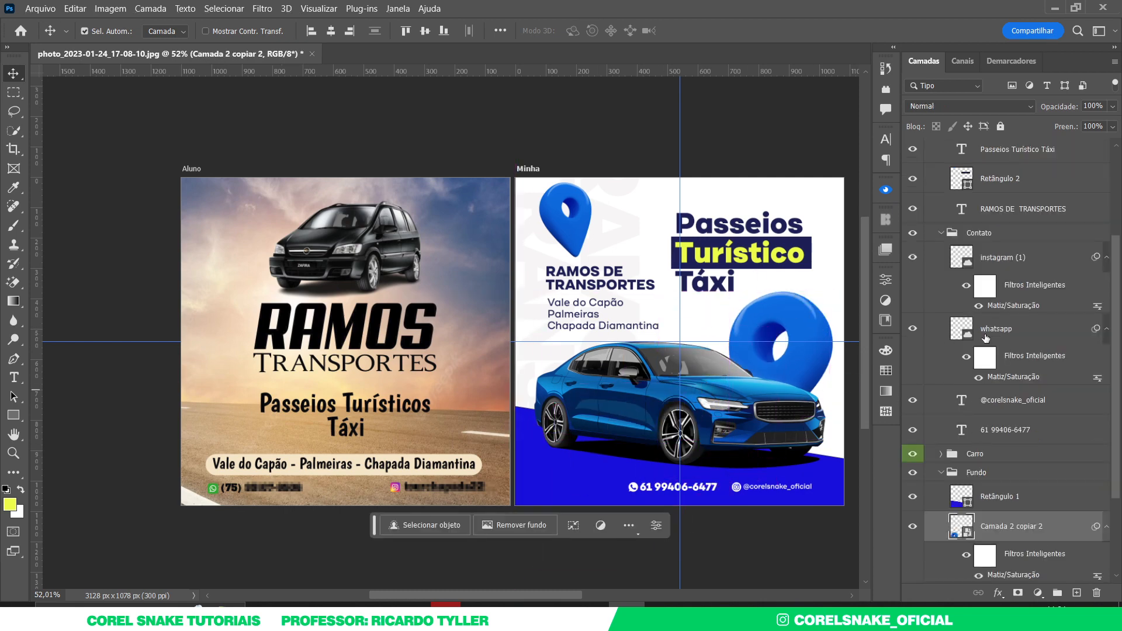
scroll(993, 380, down, 3)
drag(965, 404, 987, 186)
mouse_move(577, 458)
mouse_down()
mouse_move(586, 490)
mouse_move(579, 479)
mouse_up()
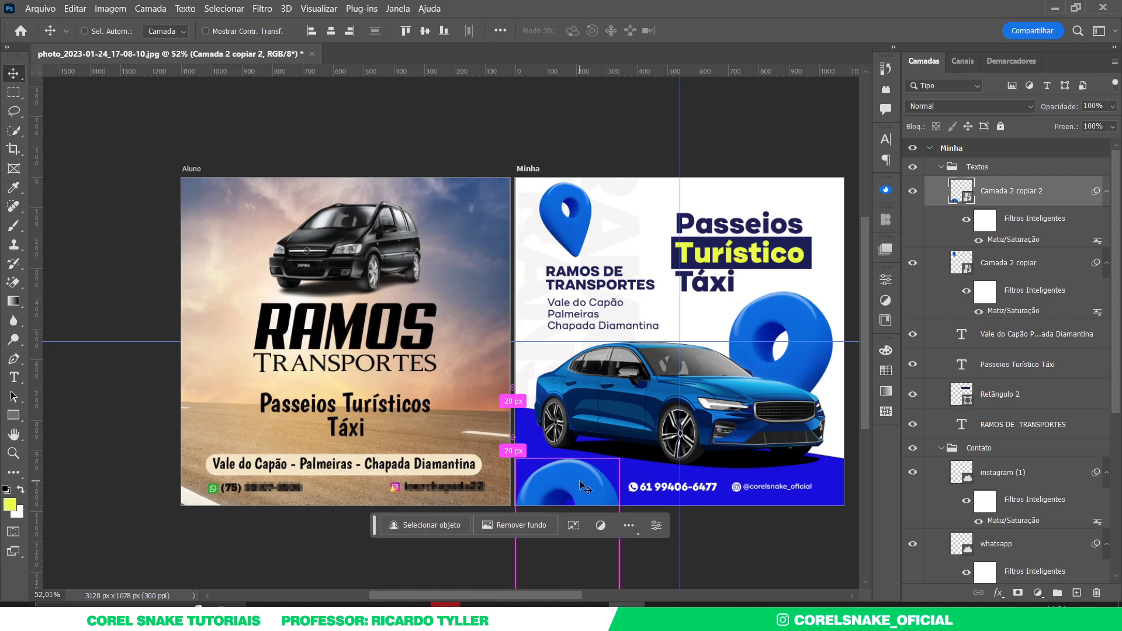
key(ctrl+t)
drag(646, 504, 674, 411)
drag(624, 438, 623, 502)
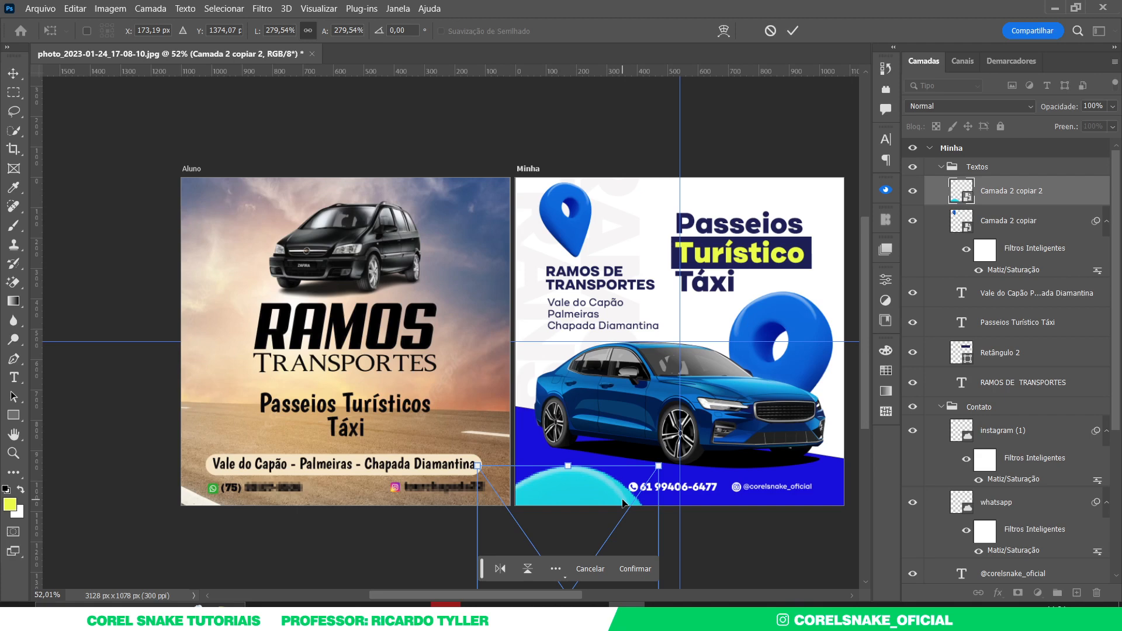
key(Return)
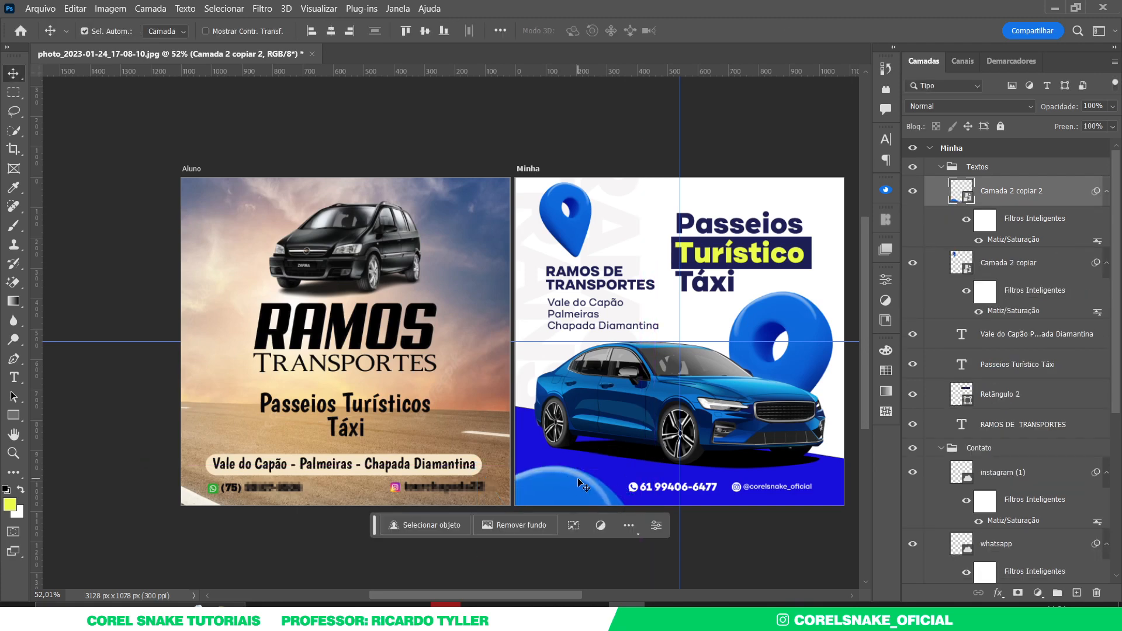
key(ctrl)
key(ctrl+l)
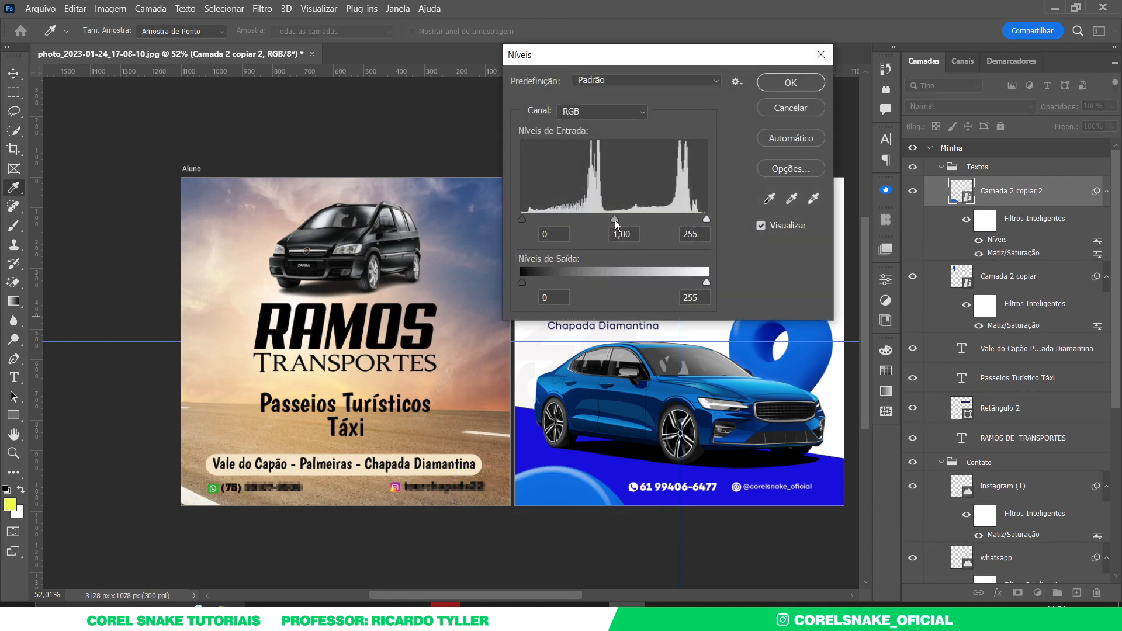
- Darken the bottom-left pin's midtones to 0,54 with a Levels adjustment
drag(615, 220, 646, 223)
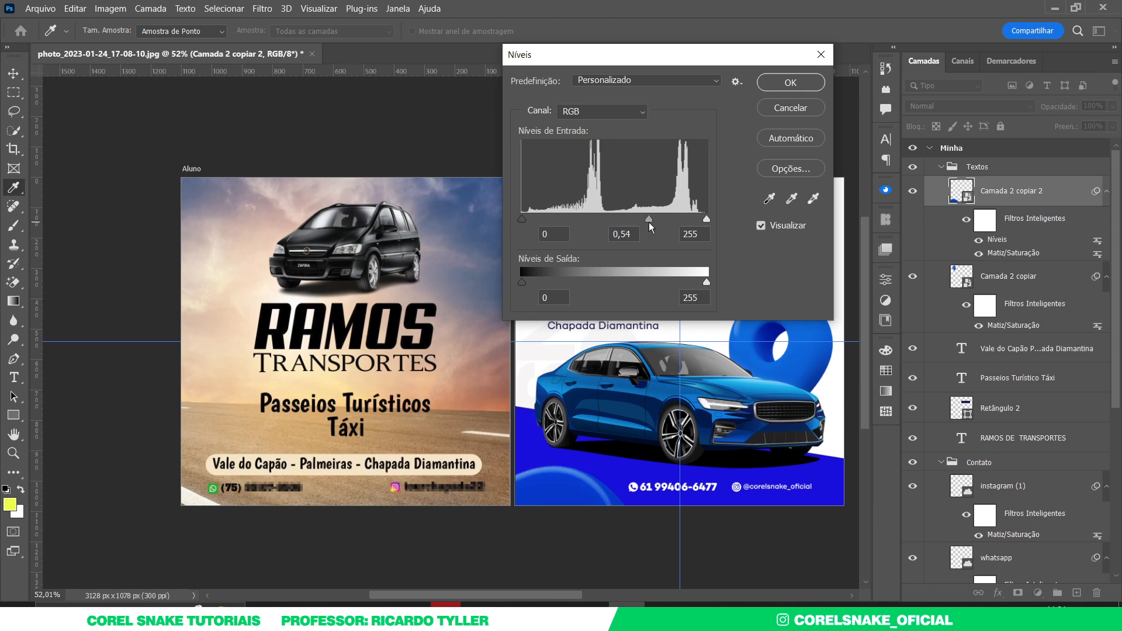
click(778, 83)
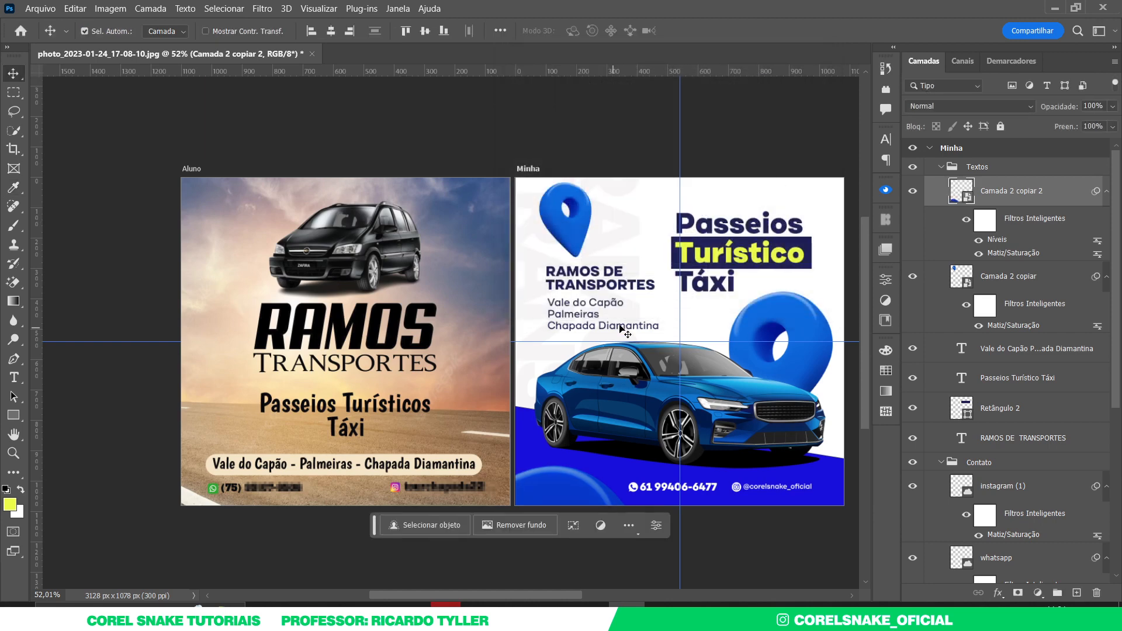
click(709, 533)
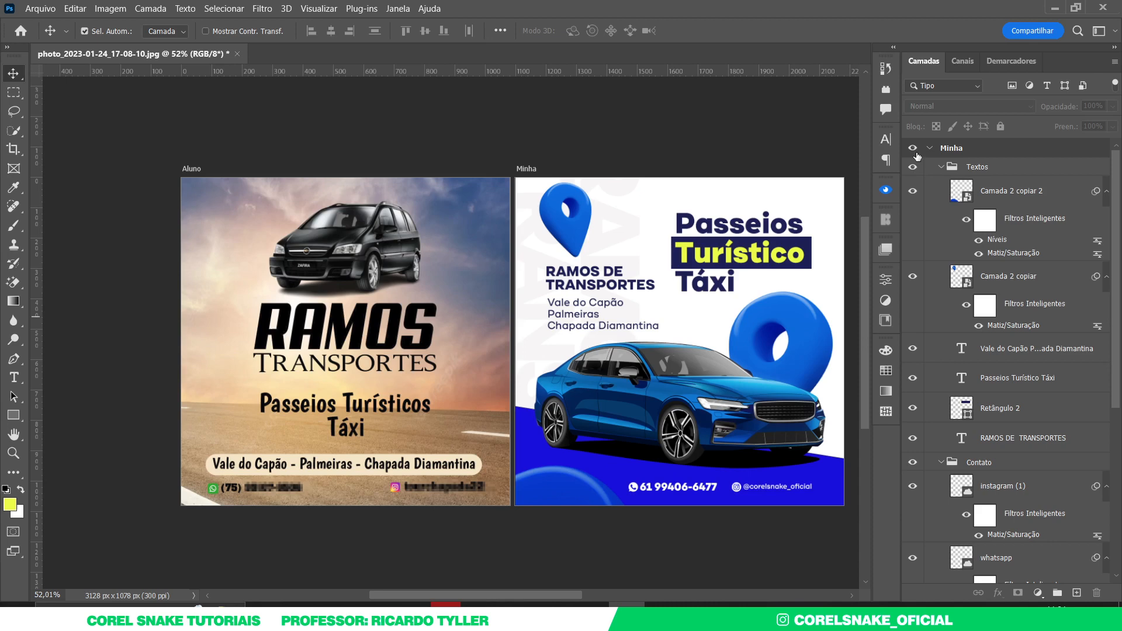
- Collapse the smart filter lists and all layer groups in the Layers panel
click(1106, 193)
click(1105, 222)
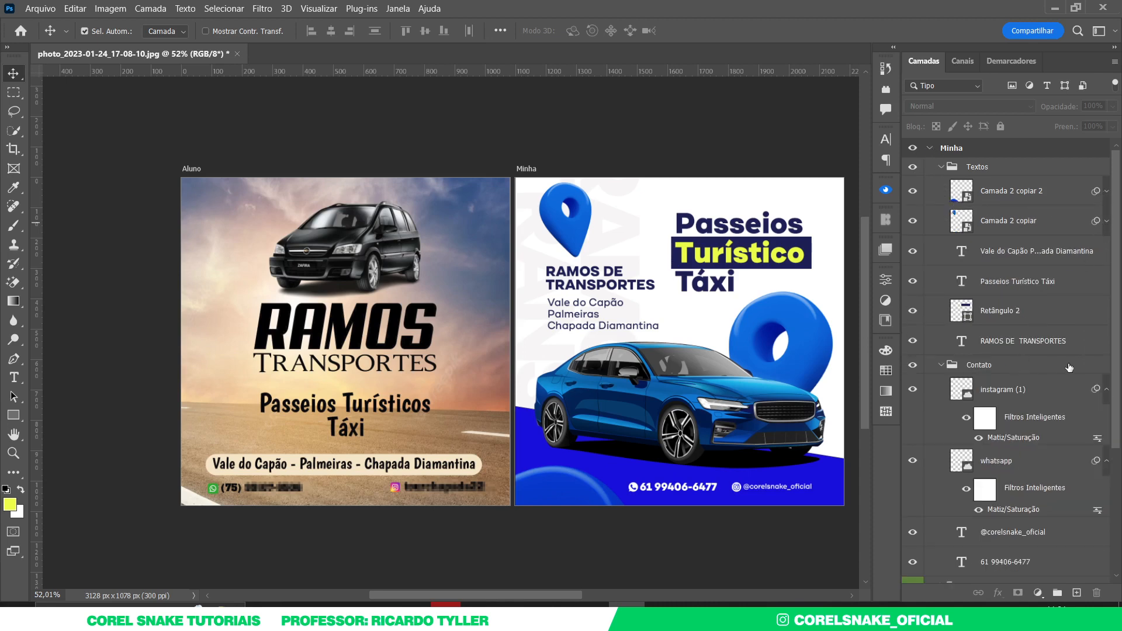
click(1106, 389)
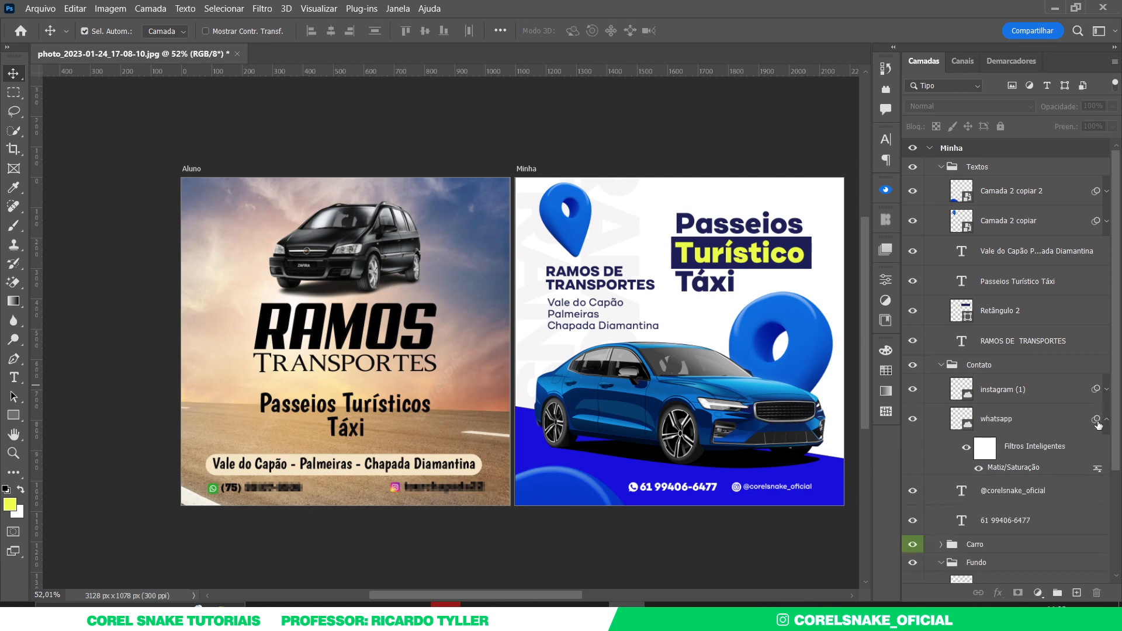
click(1106, 424)
scroll(1040, 418, down, 2)
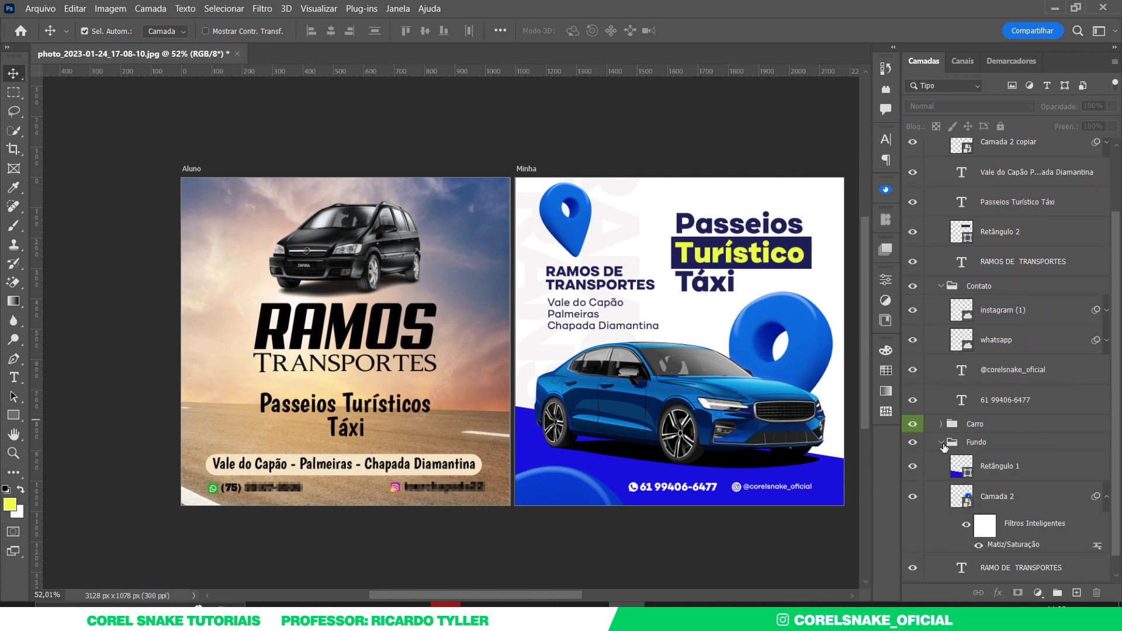
ctrl+click(941, 443)
click(772, 342)
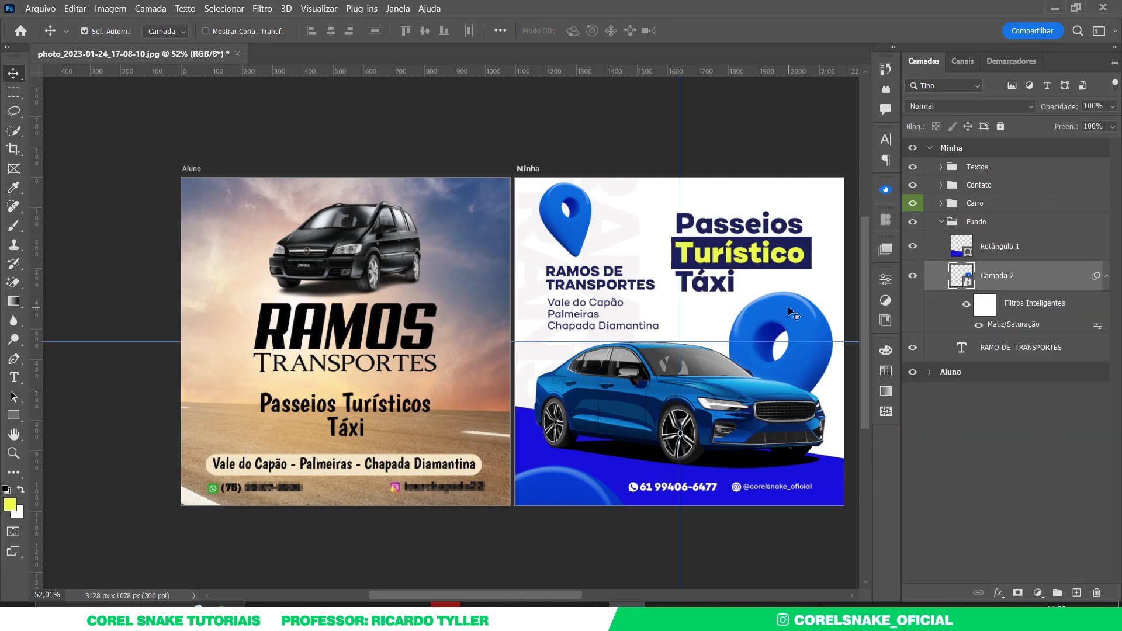
- Blur the large pin behind the car with Gaussian Blur radius 8,4
click(262, 10)
mouse_move(297, 186)
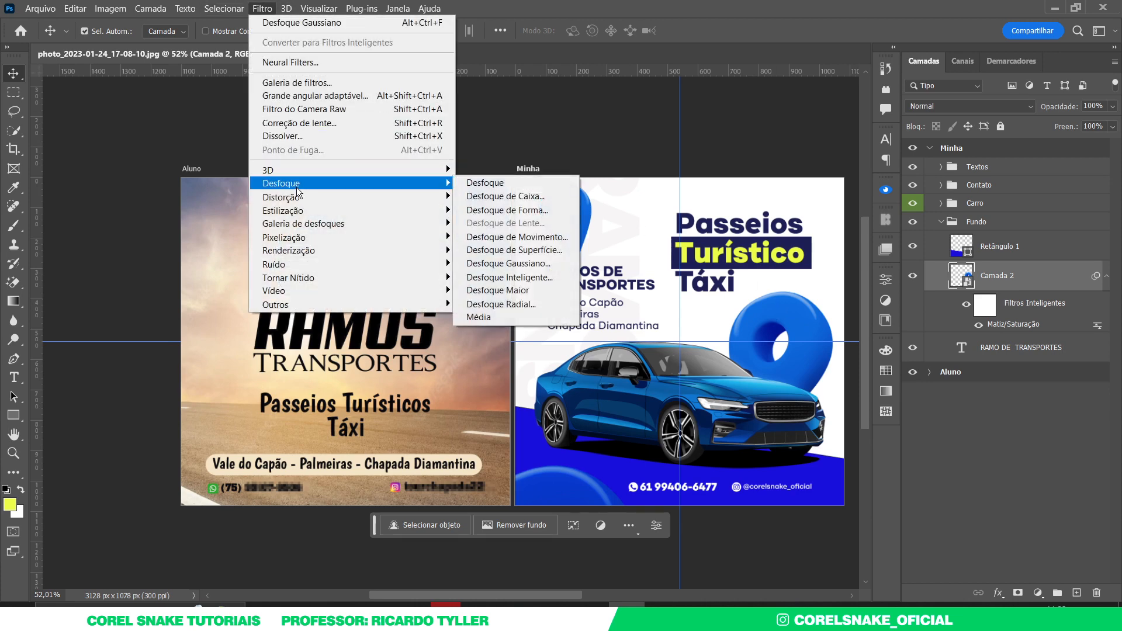
click(510, 264)
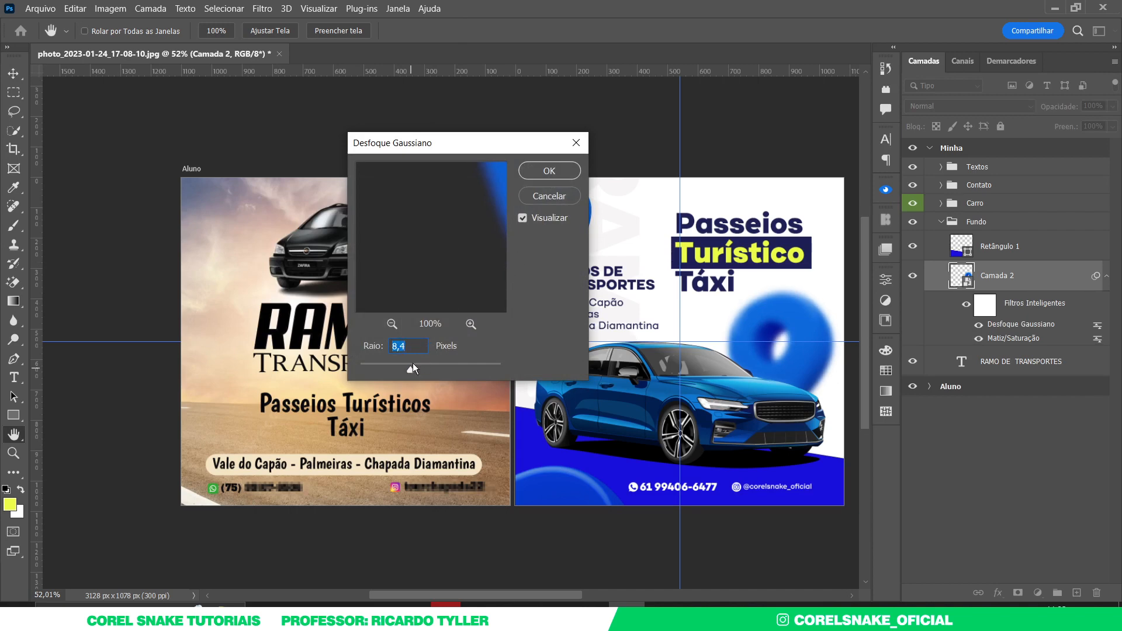
click(555, 172)
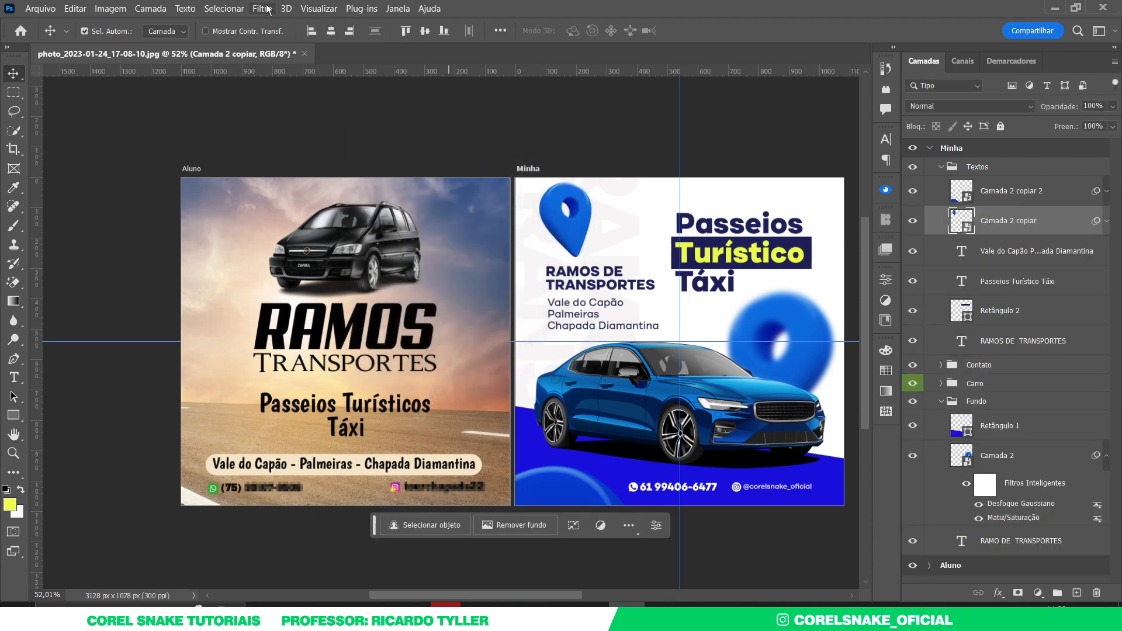
- Blur the top-left pin with Gaussian Blur radius 3,8
click(263, 9)
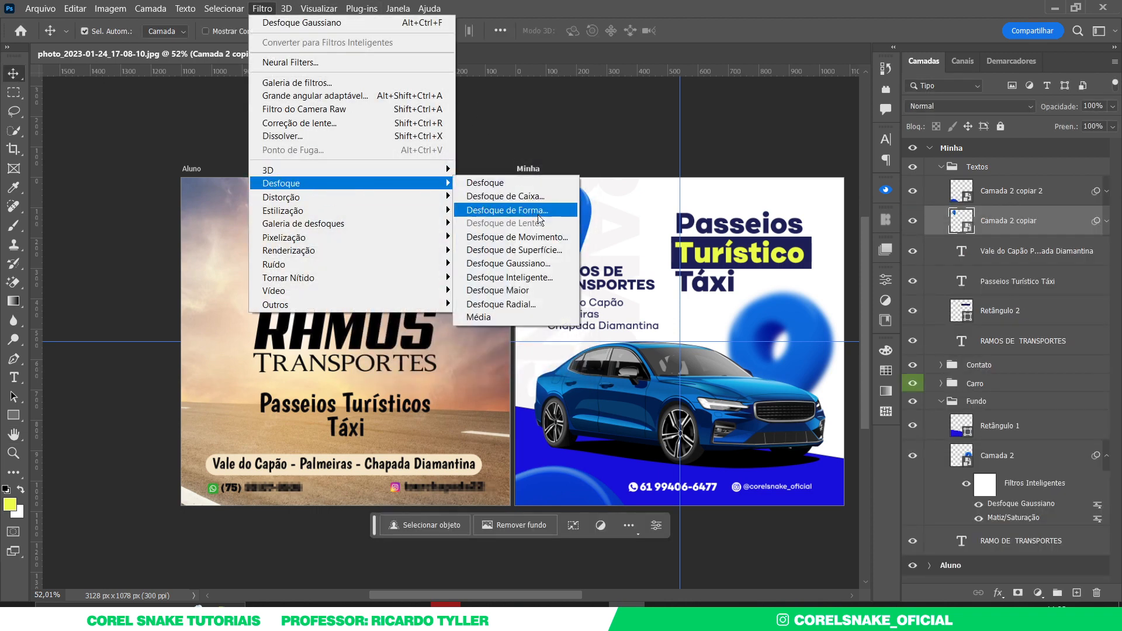
click(528, 262)
drag(486, 148, 360, 156)
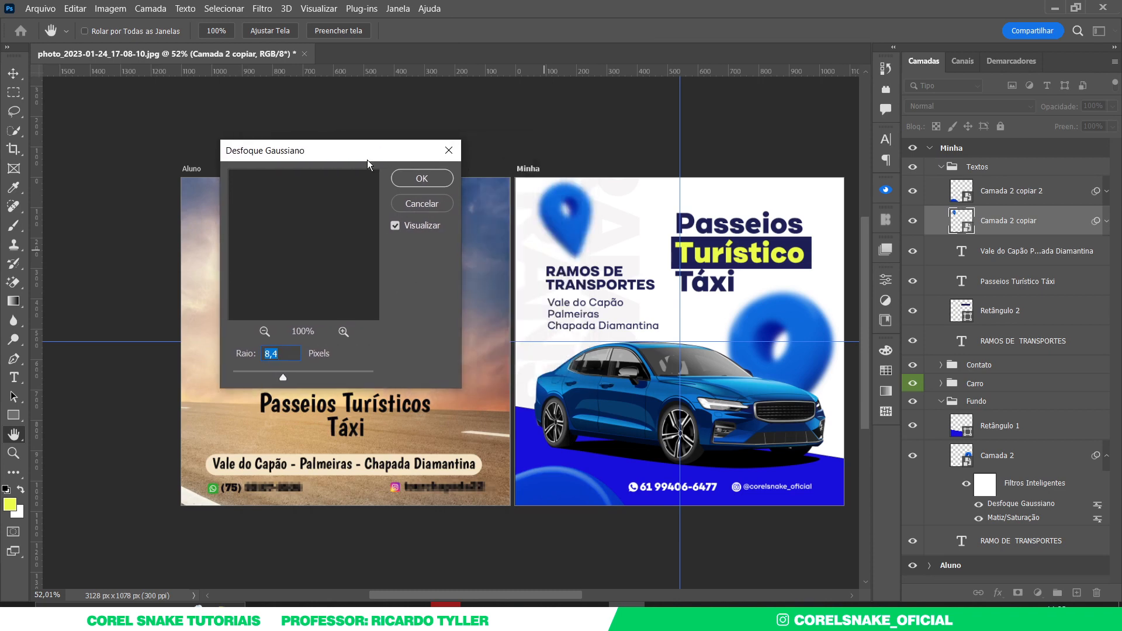
drag(266, 378, 262, 379)
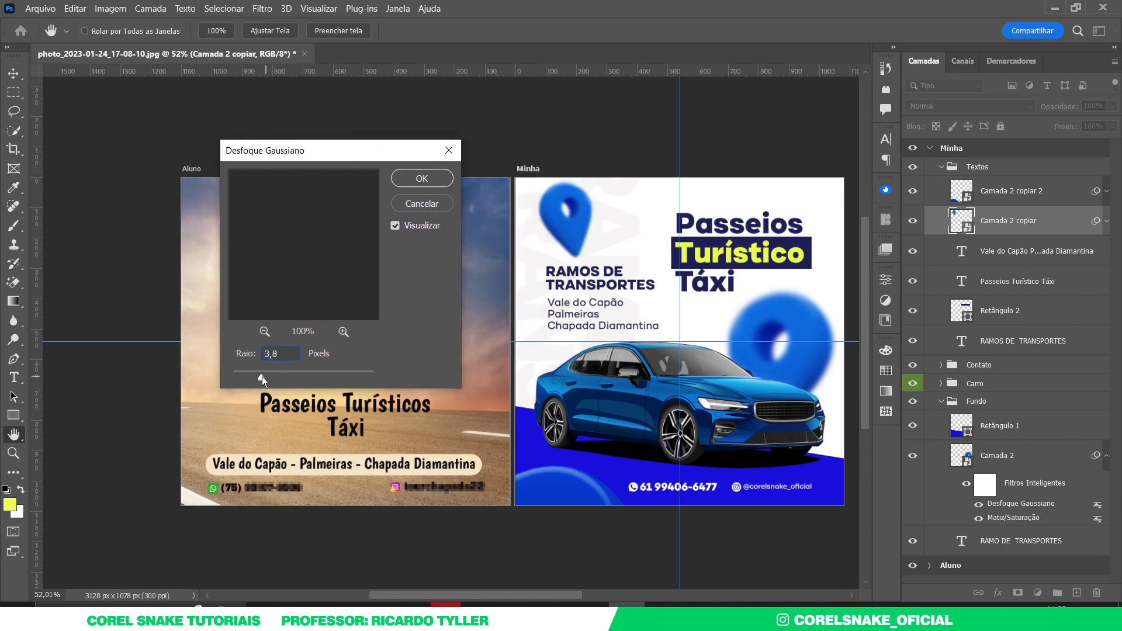
click(414, 183)
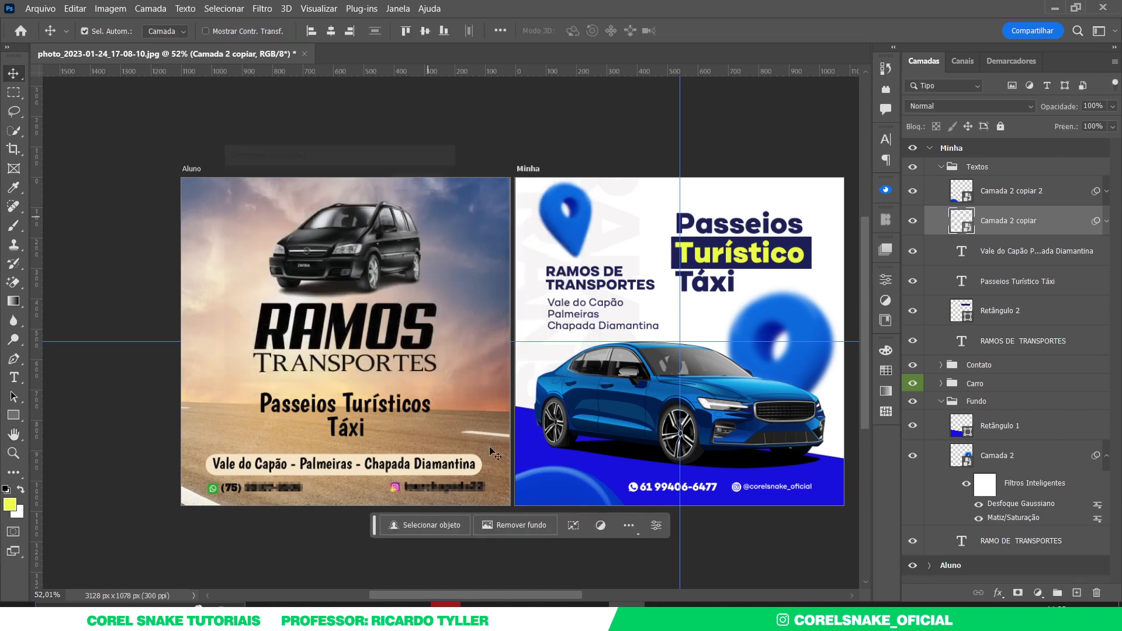
- Blur the bottom-left pin with Gaussian Blur radius 7,4
click(558, 490)
click(262, 8)
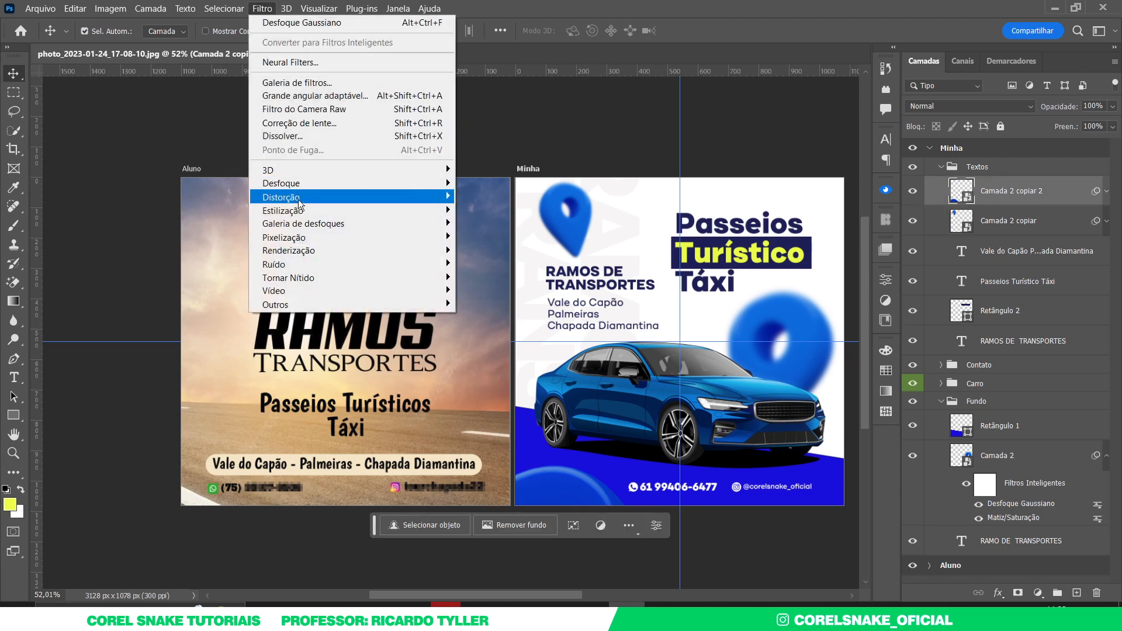
mouse_move(319, 190)
click(532, 265)
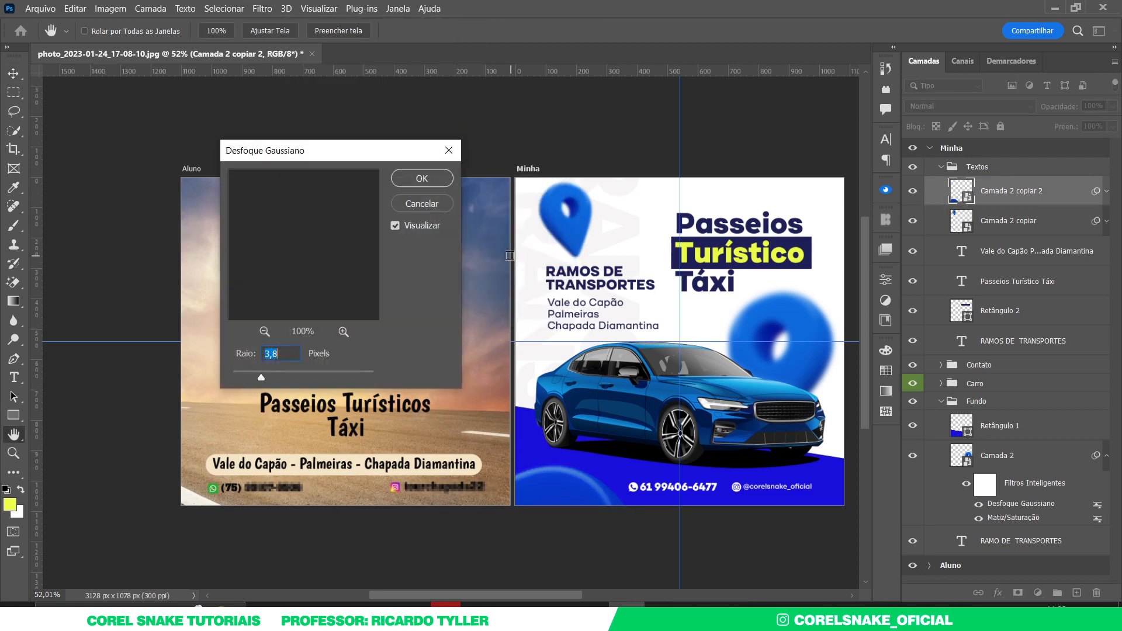
mouse_move(261, 377)
mouse_down()
mouse_move(287, 377)
mouse_move(278, 371)
mouse_up()
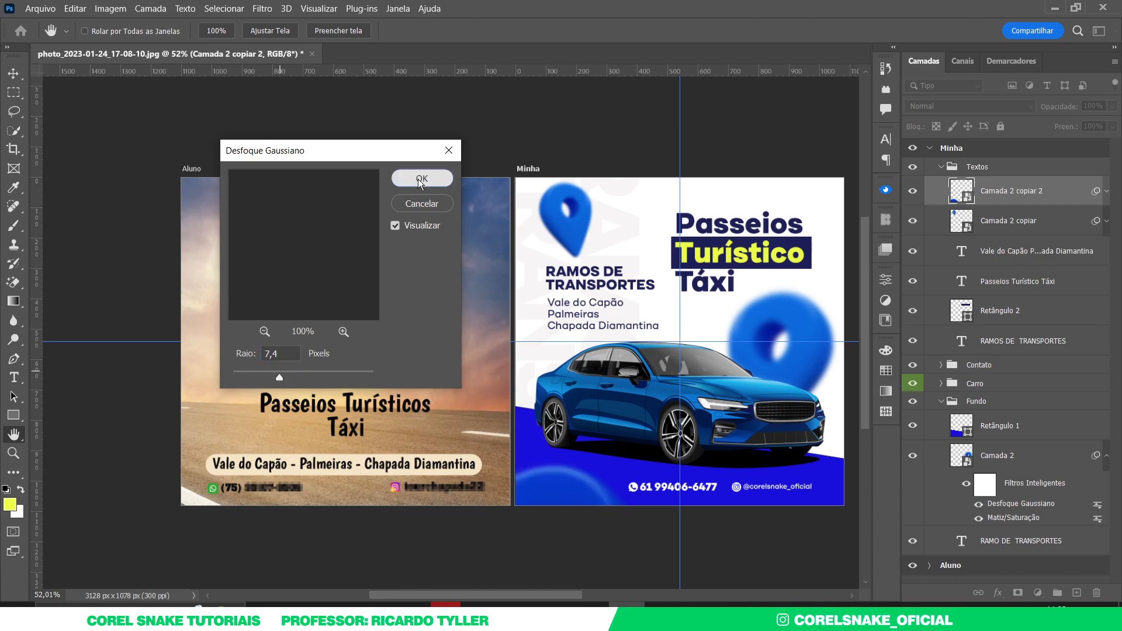
click(417, 177)
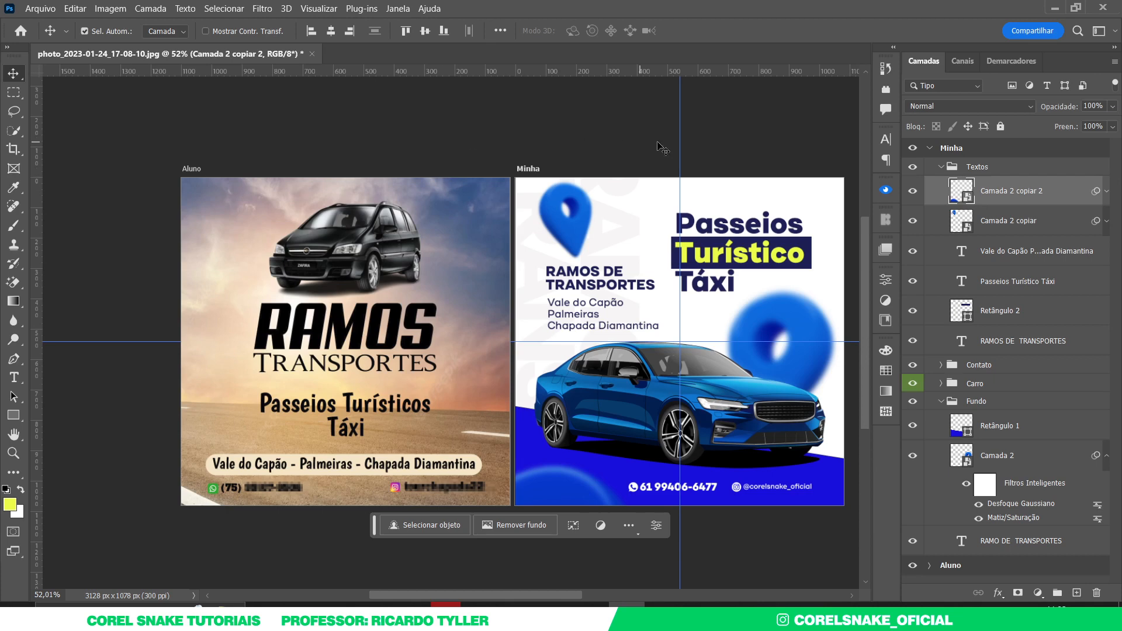
- Nudge the Contato group two pixels right and one pixel down
click(768, 149)
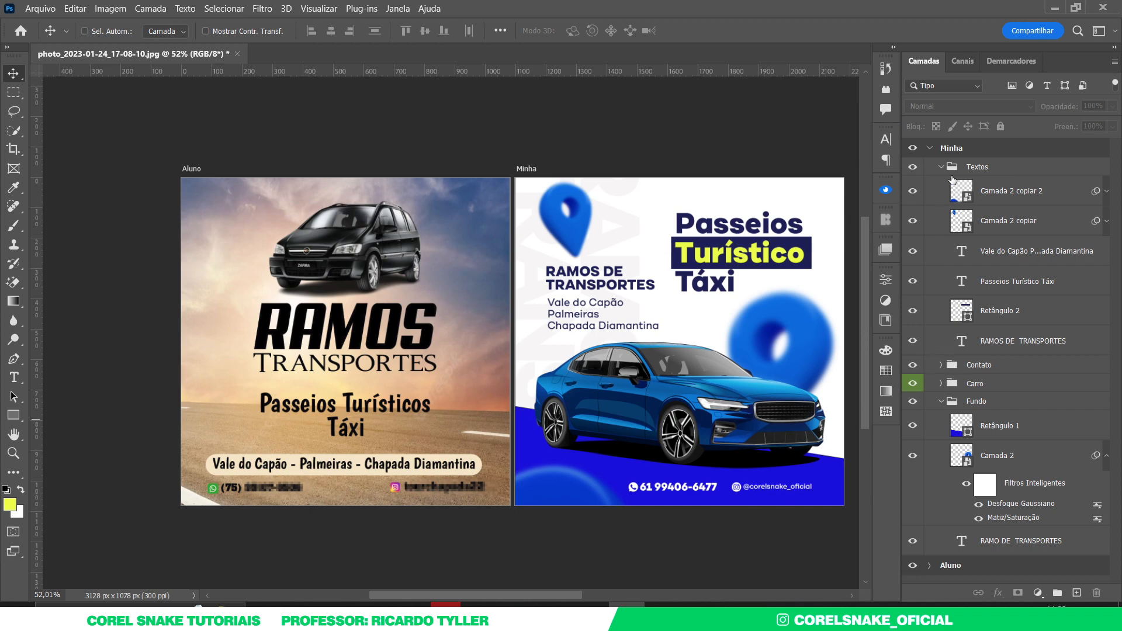
ctrl+click(940, 168)
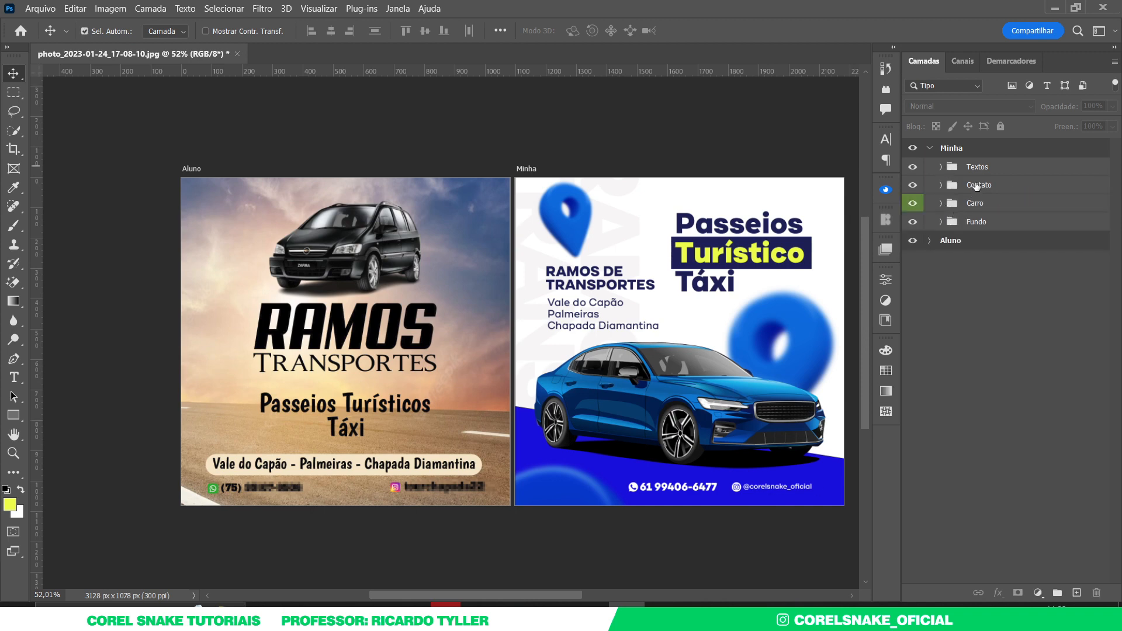
click(977, 186)
key(Right)
key(Right)
key(Right)
key(Right)
key(Right)
key(Right)
key(Right)
key(Right)
key(Right)
key(Right)
key(Right)
key(Right)
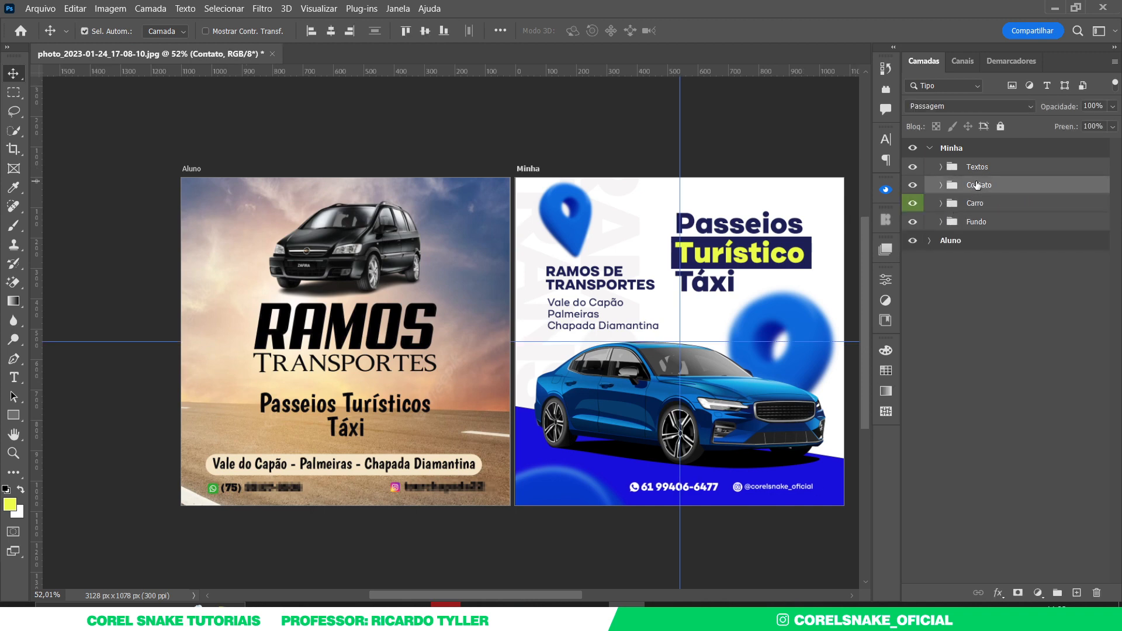
key(Right)
key(Right)
key(Right)
key(Down)
key(Down)
key(Down)
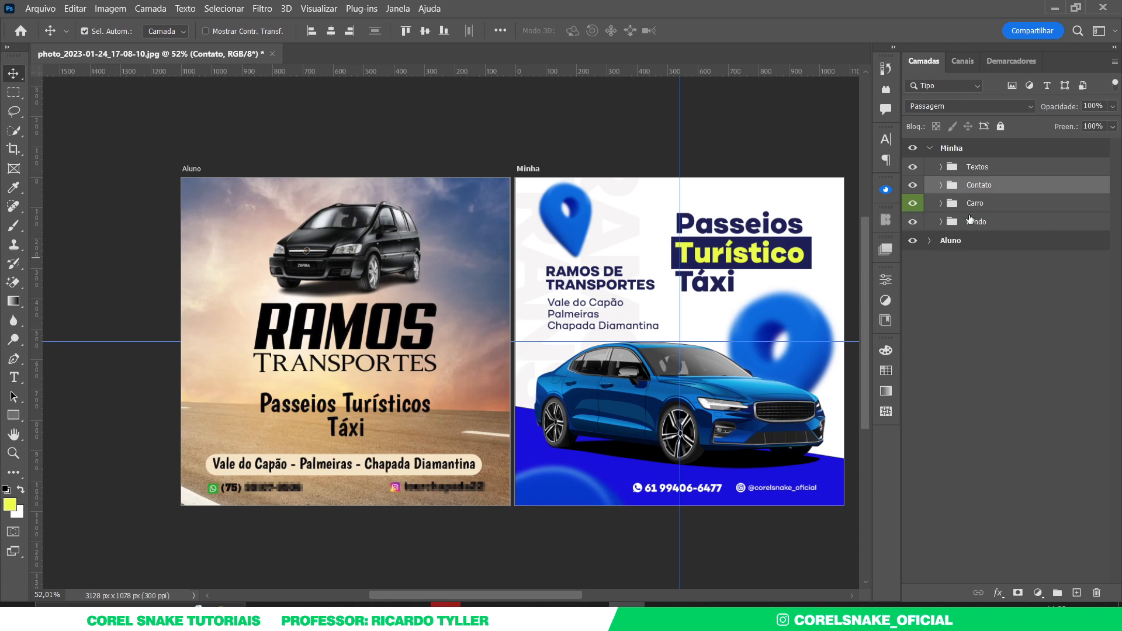
click(941, 167)
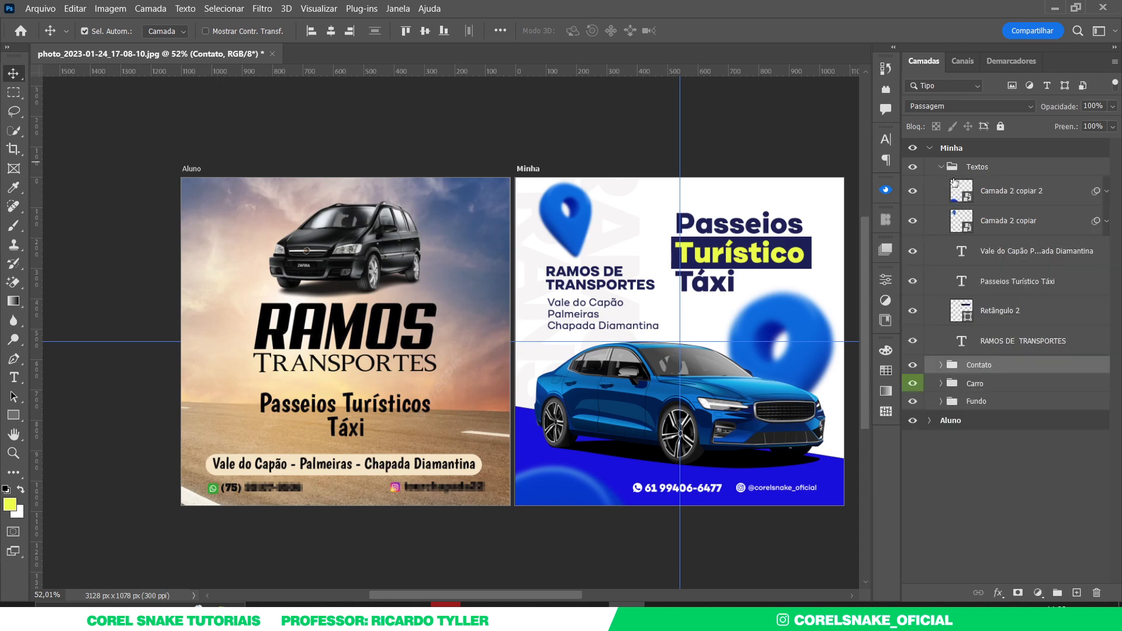
- Move the Camada 2 copiar 2 and Camada 2 copiar layers out of the Textos group
click(989, 221)
shift+click(987, 189)
drag(987, 189, 956, 159)
click(940, 226)
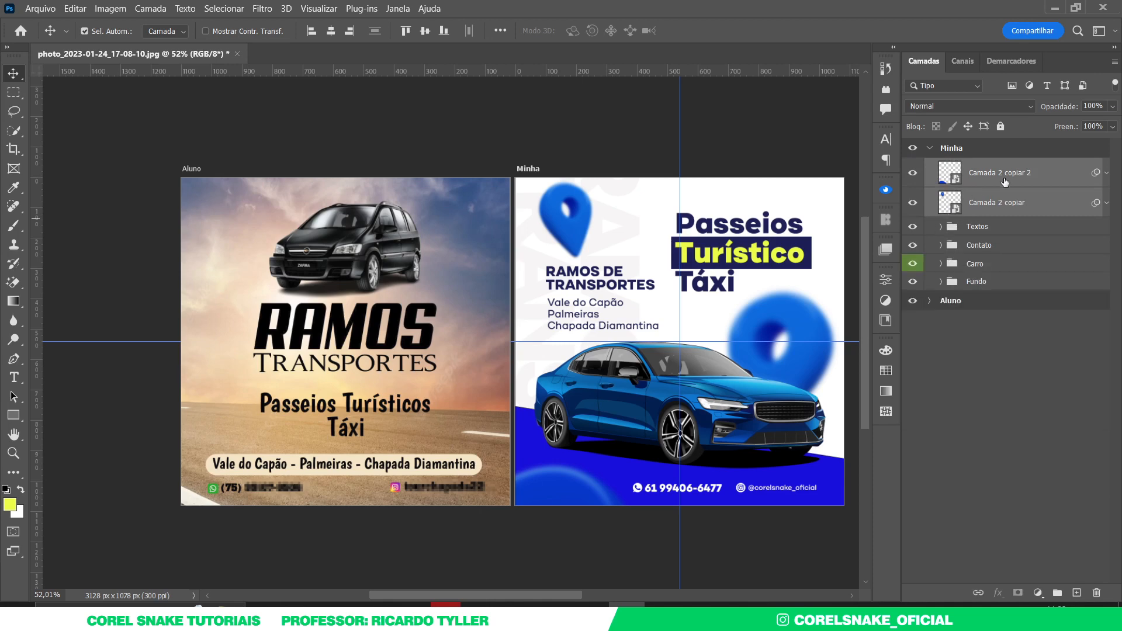
- Group the two layers into a new group named 'Elementos'
key(ctrl+g)
double_click(984, 167)
text(Elementos)
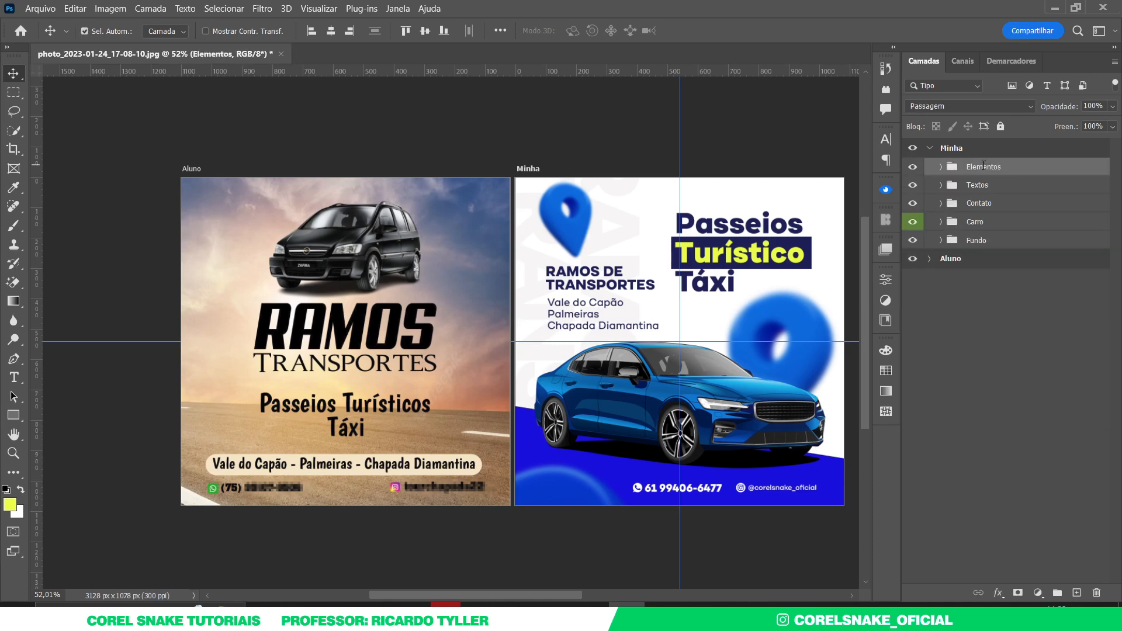
click(966, 363)
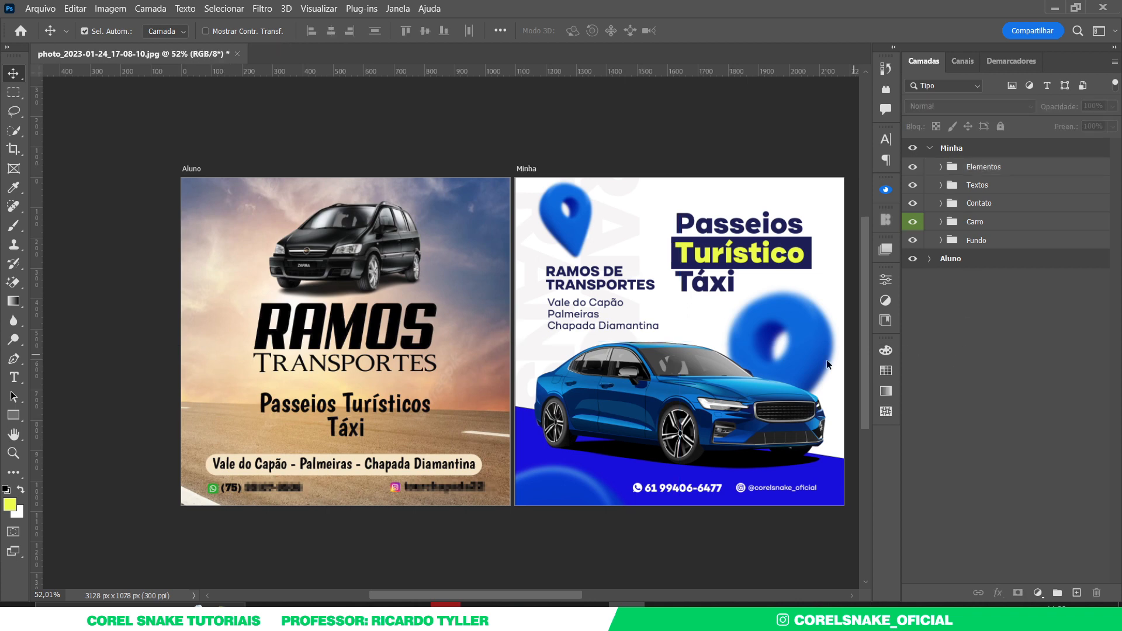
drag(714, 340, 673, 339)
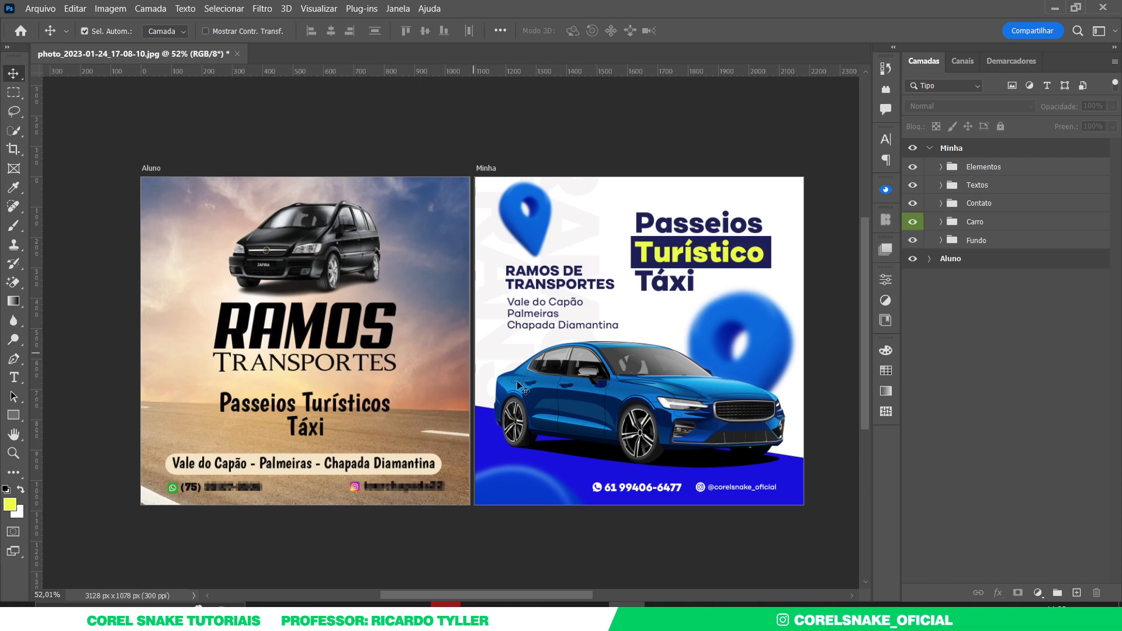
click(695, 435)
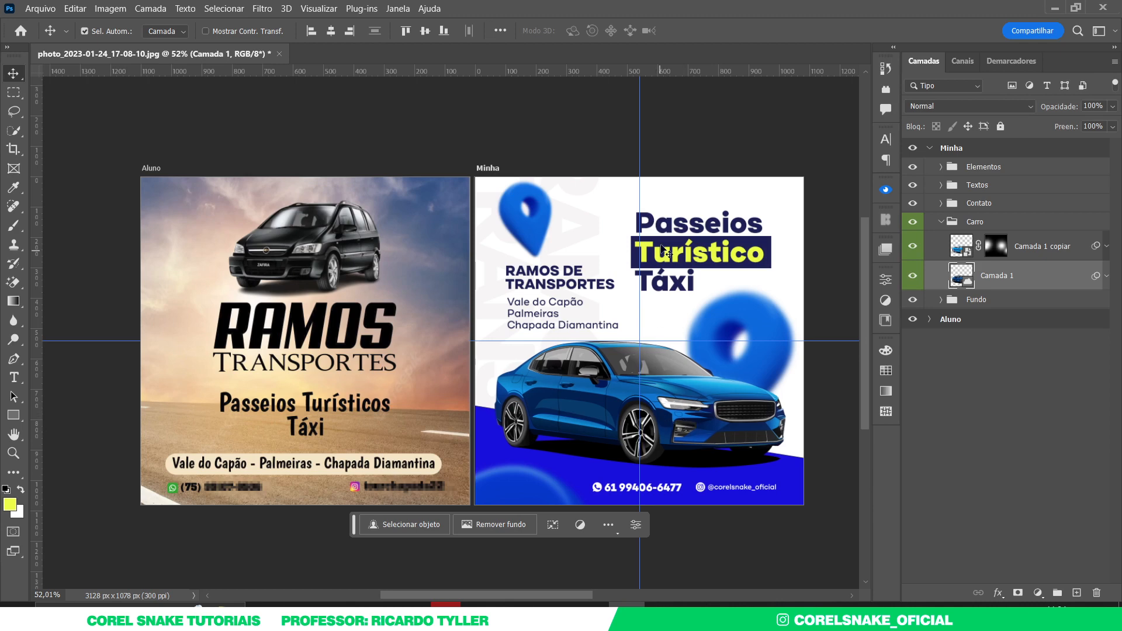
click(738, 152)
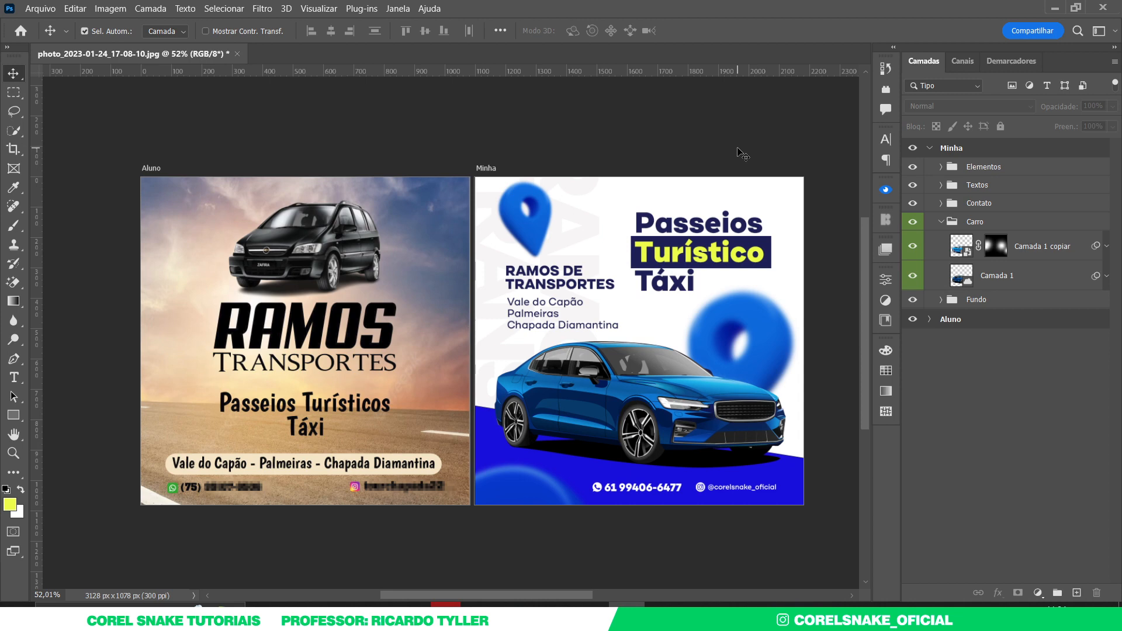
click(941, 221)
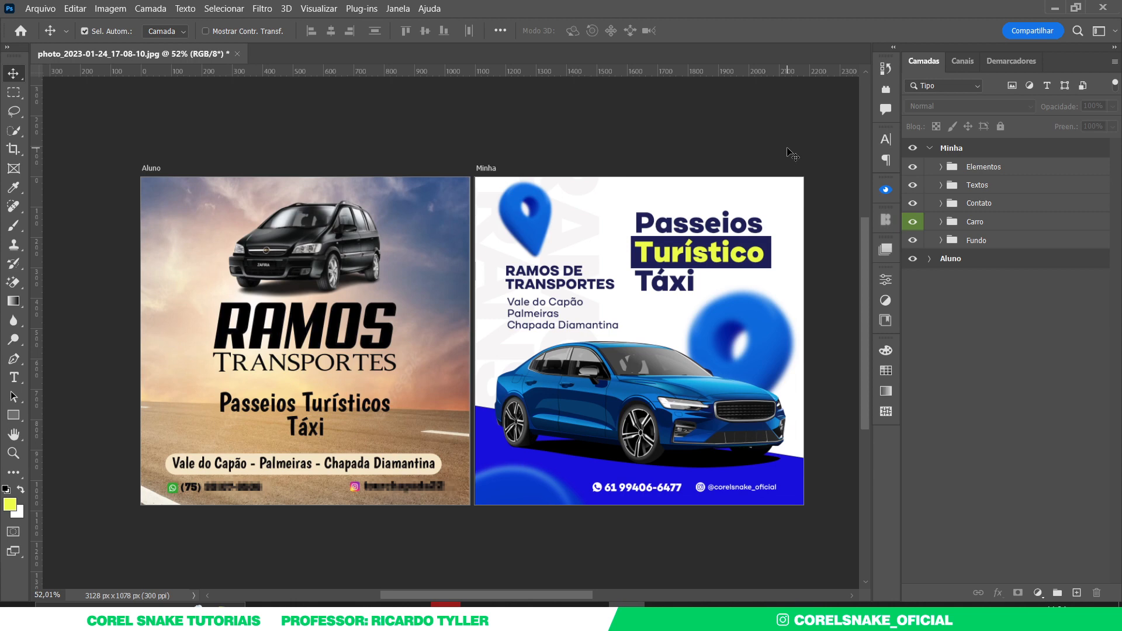